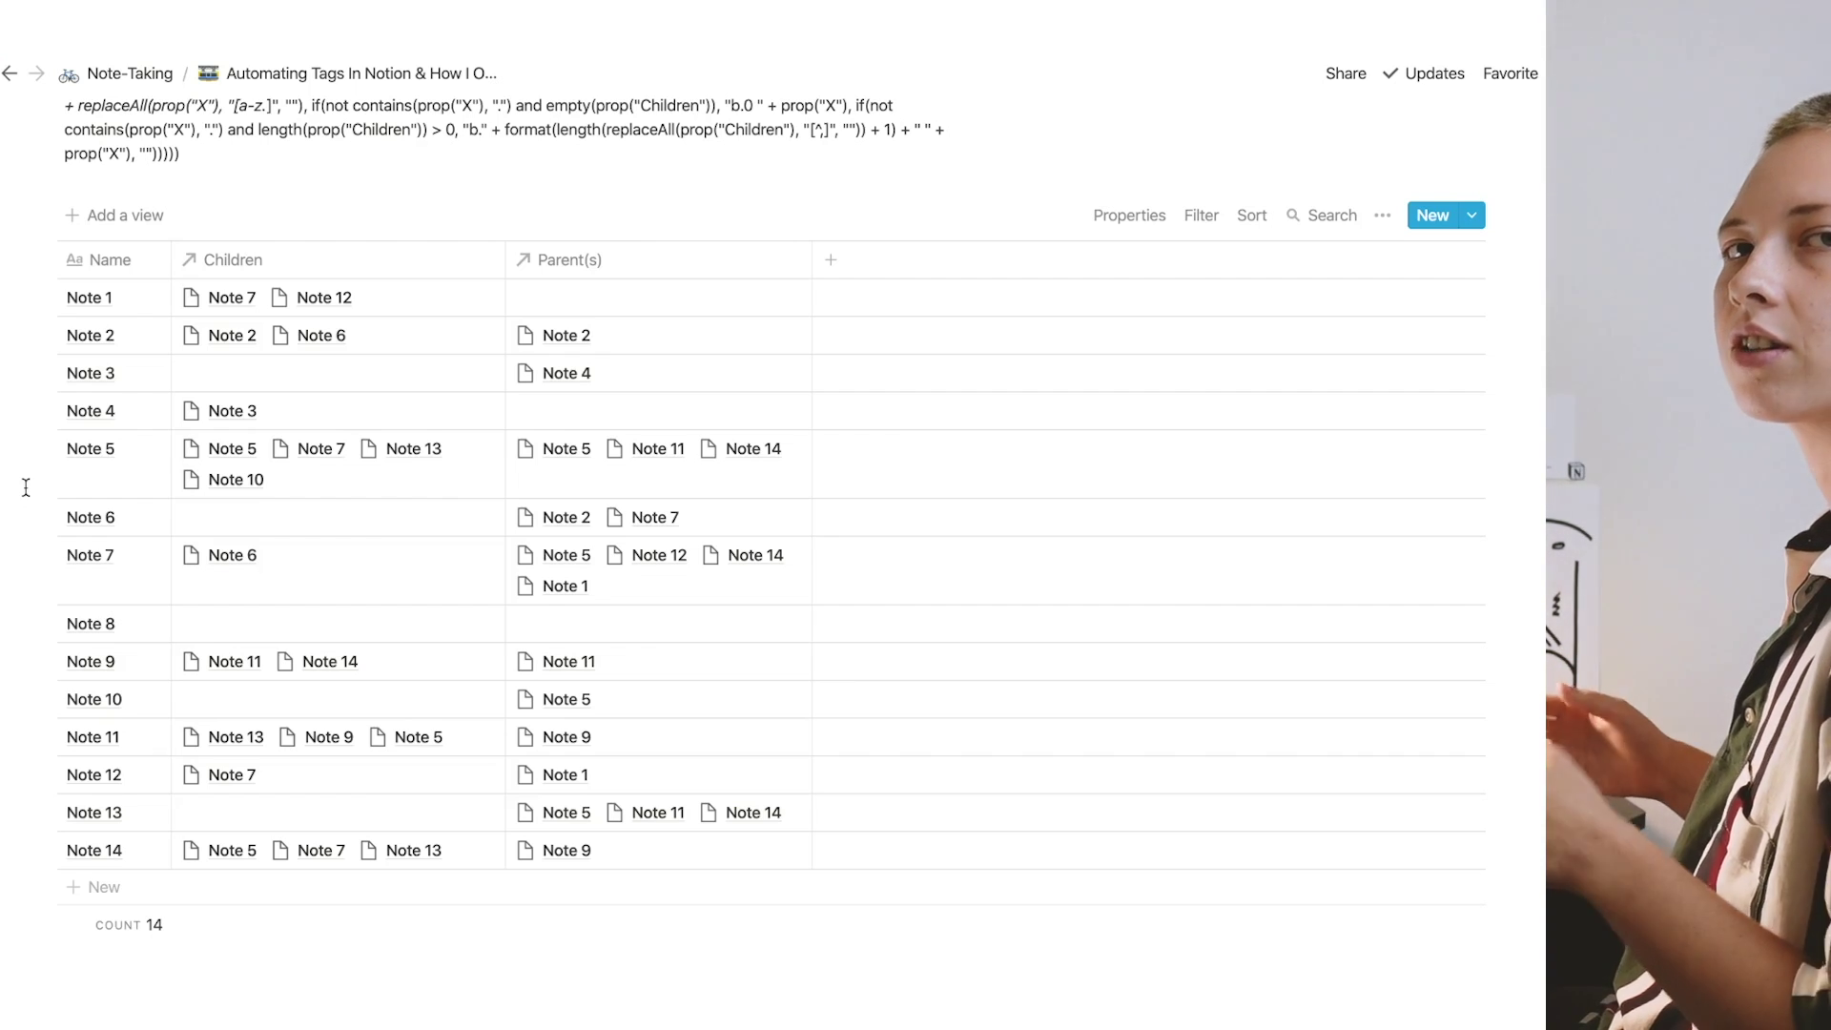
# - Inspect the Note 1 and Note 7 previews and Note 1's linked children
pyautogui.click(145, 299)
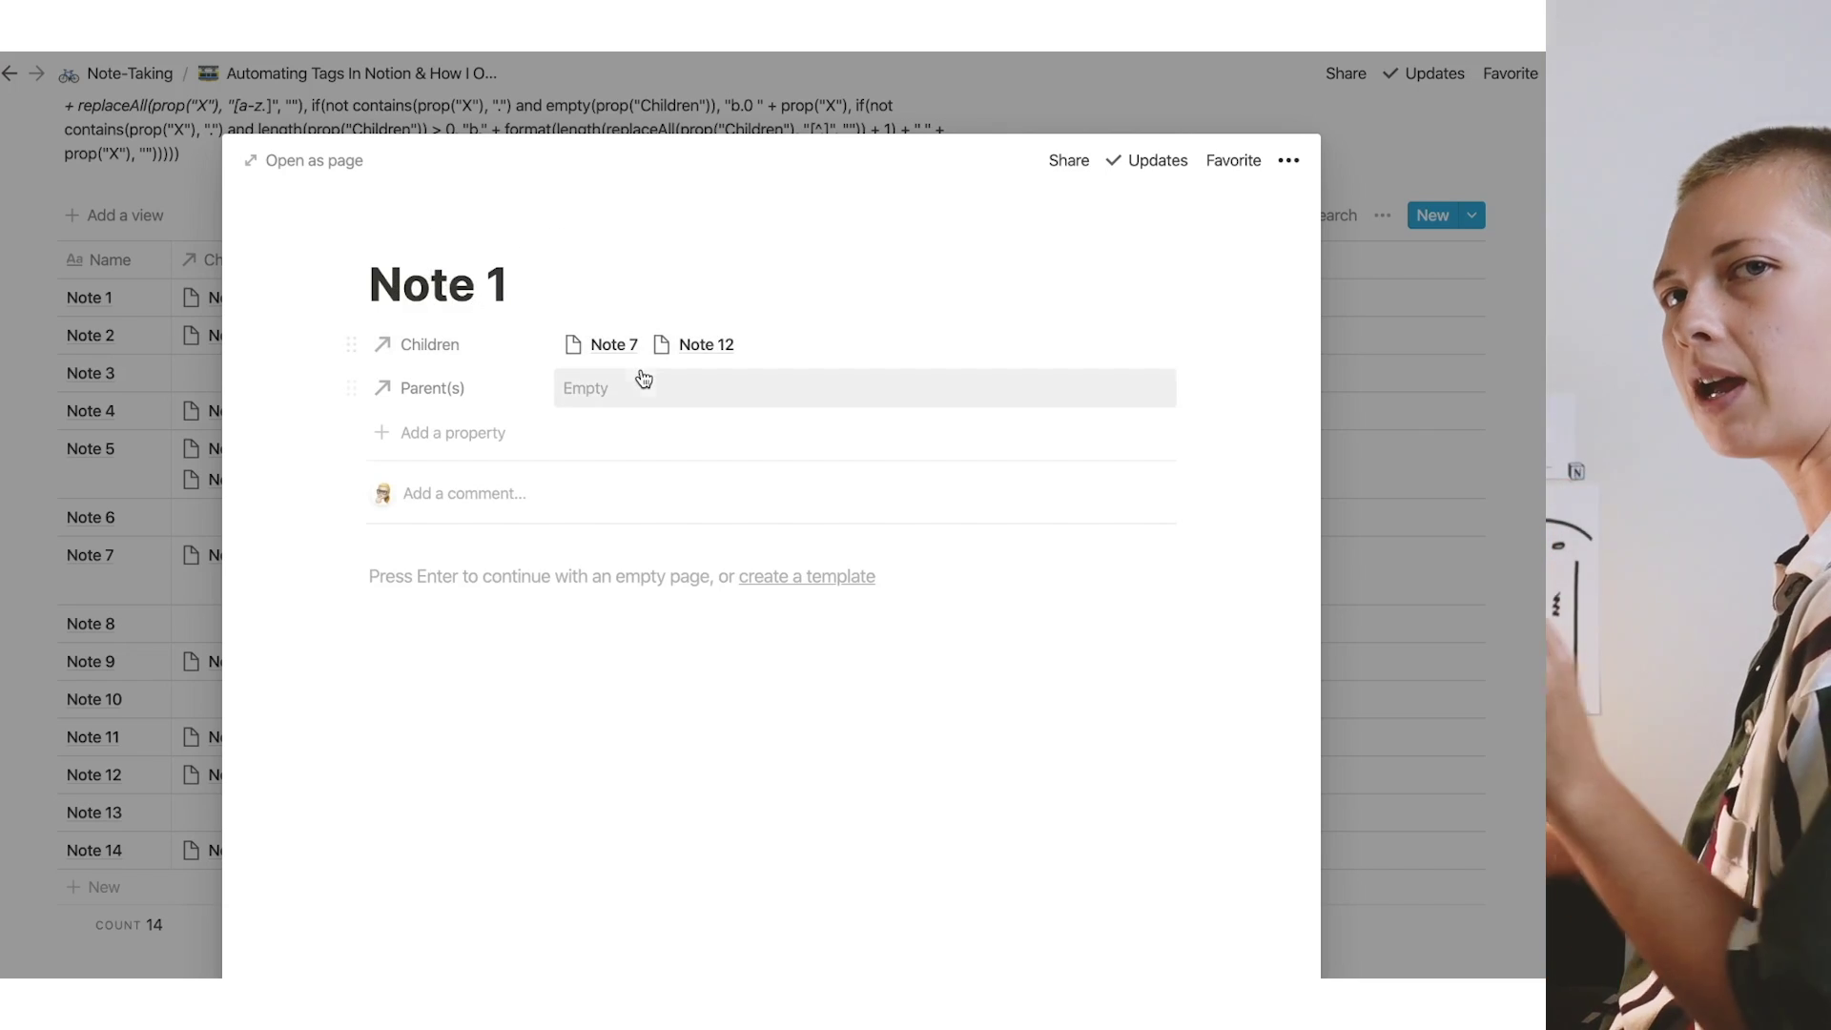
pyautogui.press('Escape')
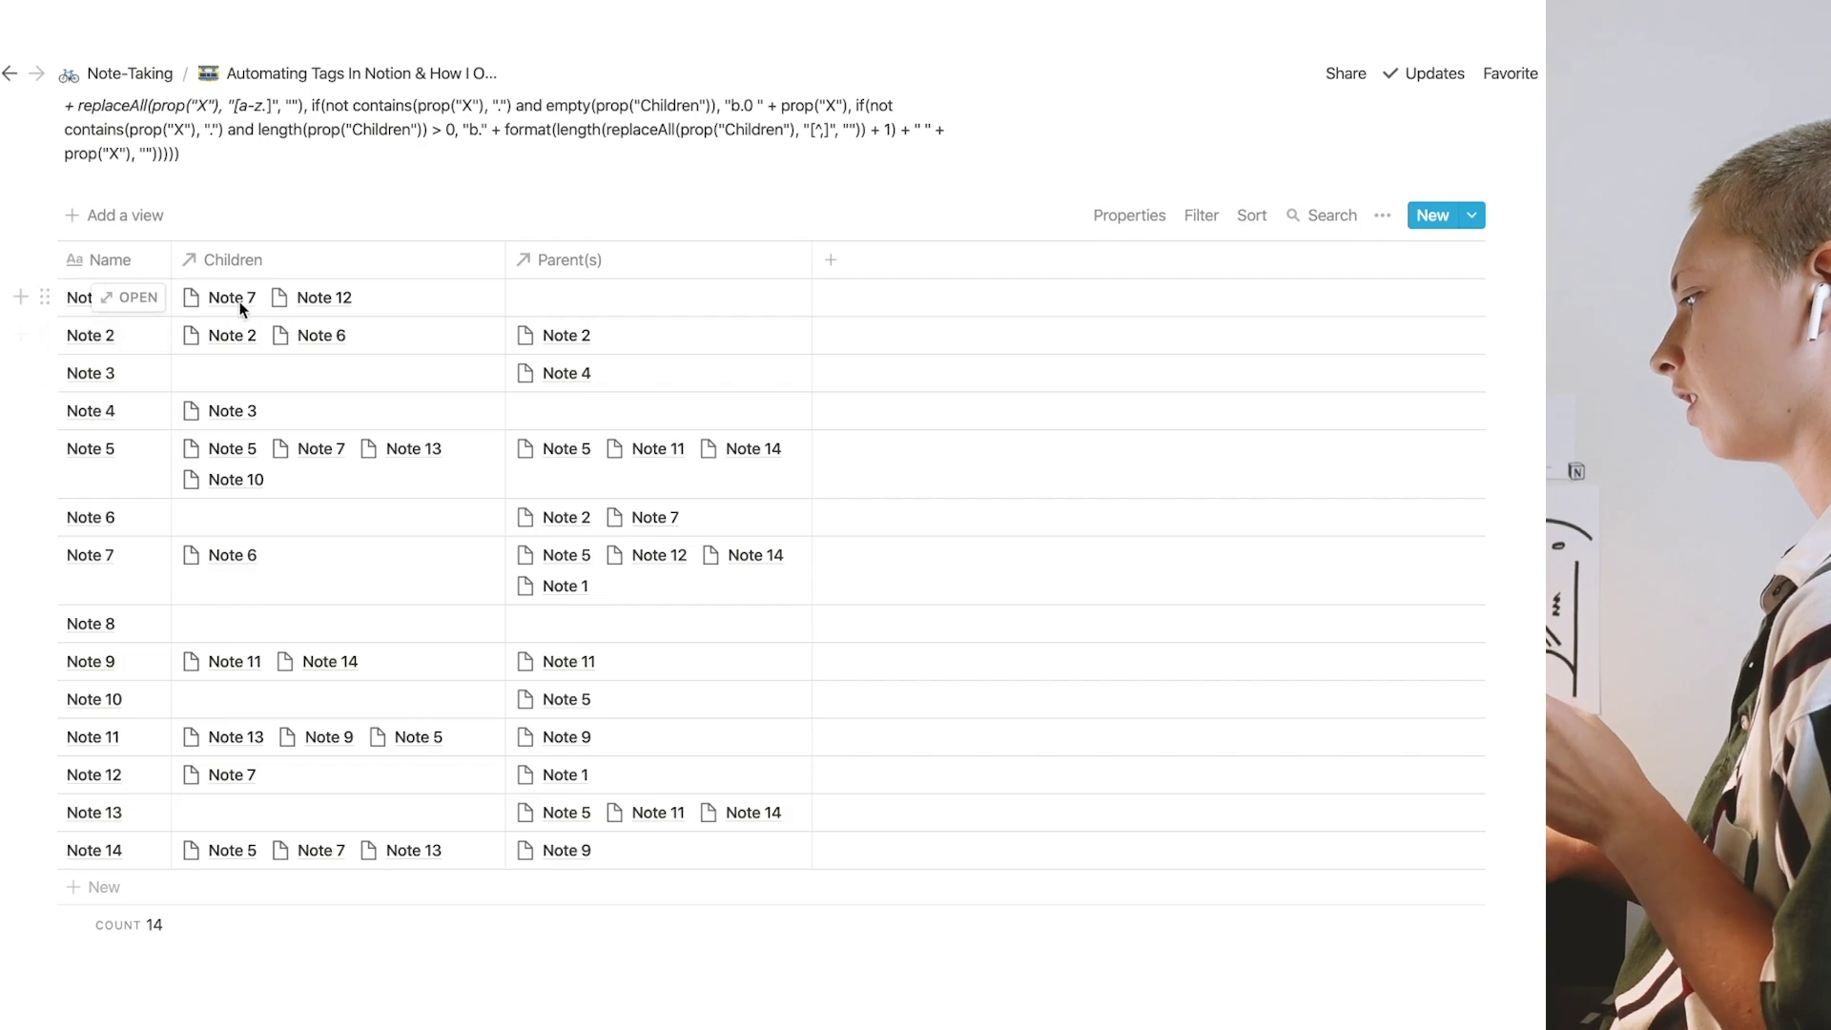
pyautogui.click(239, 301)
pyautogui.press('Escape')
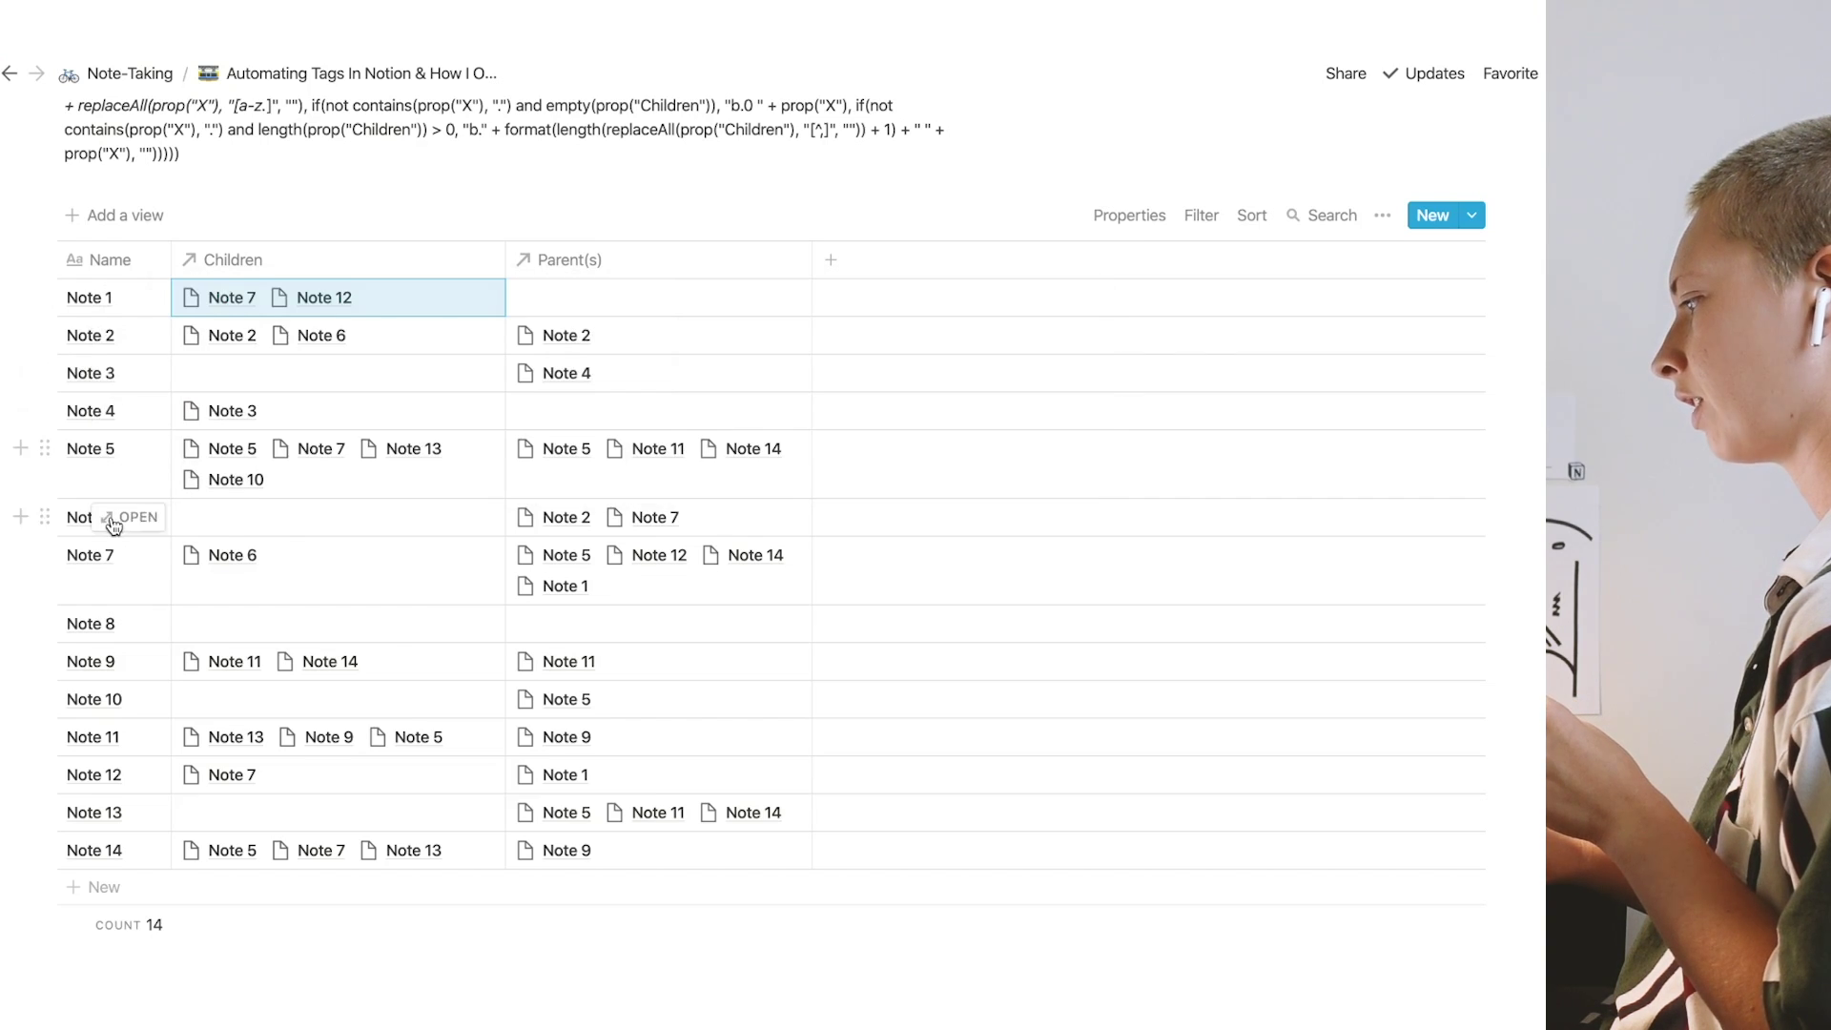
pyautogui.click(127, 557)
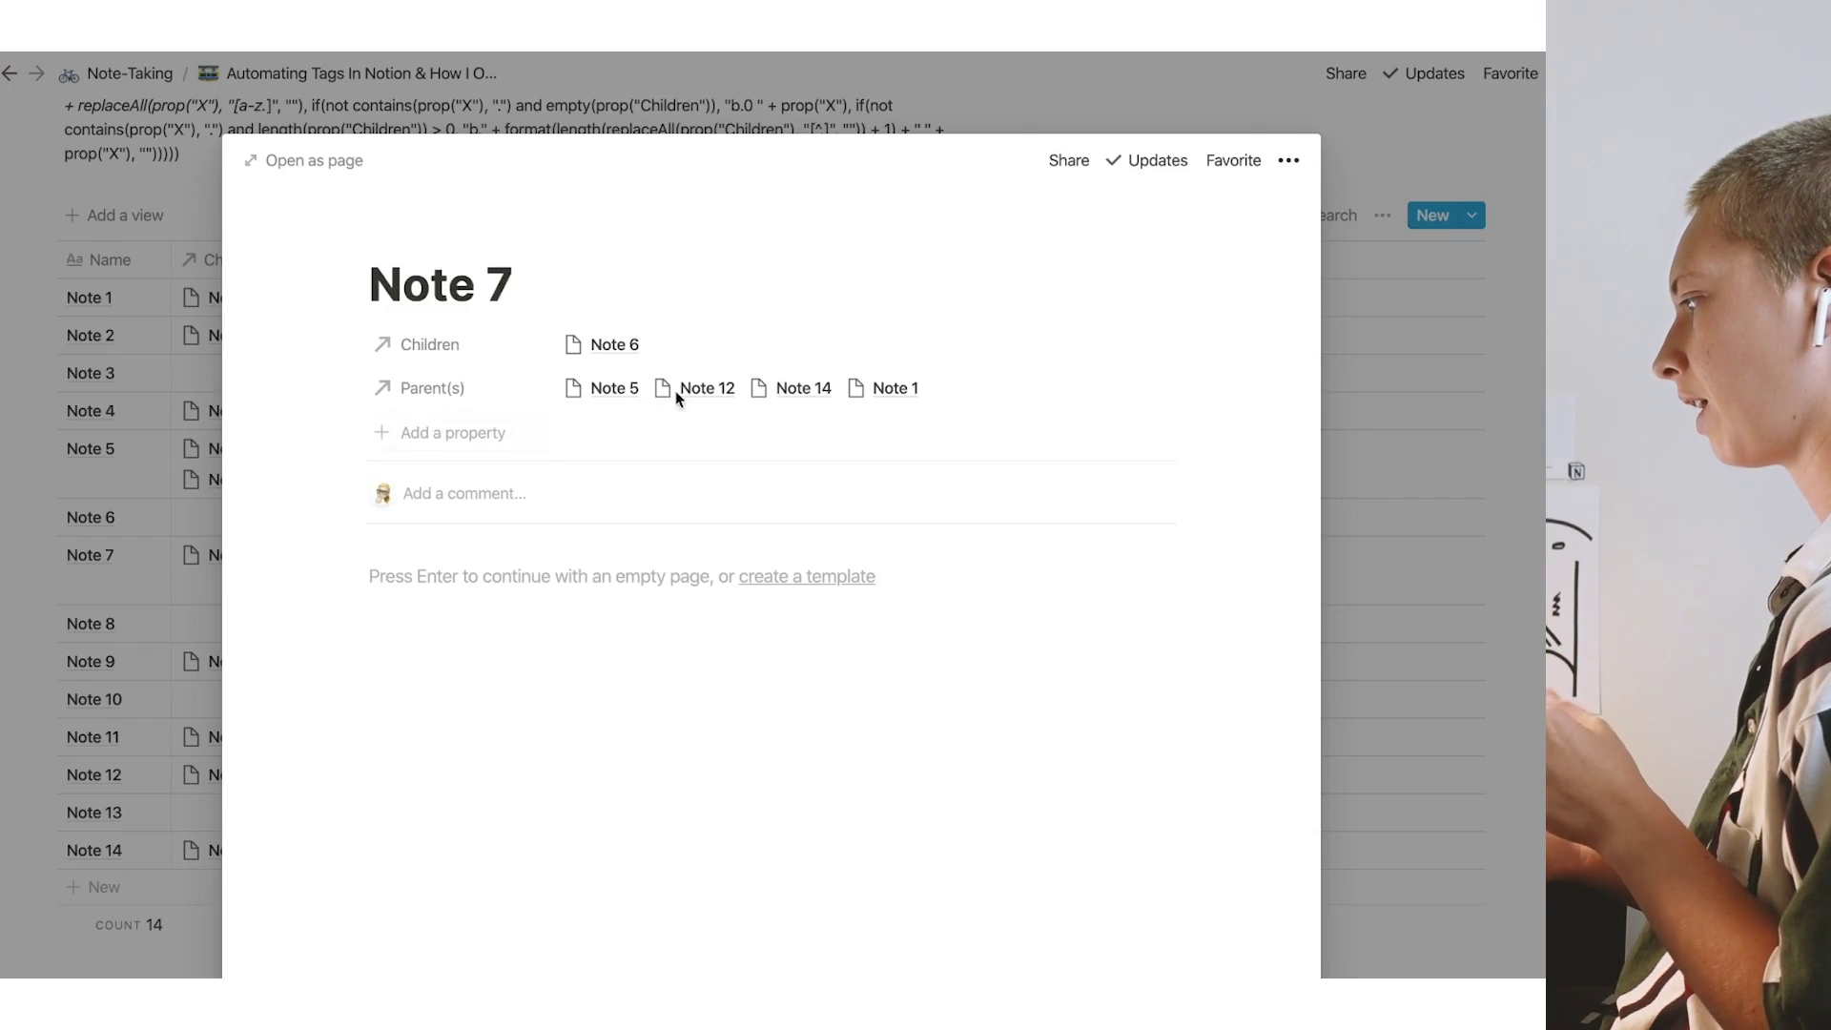
pyautogui.press('Escape')
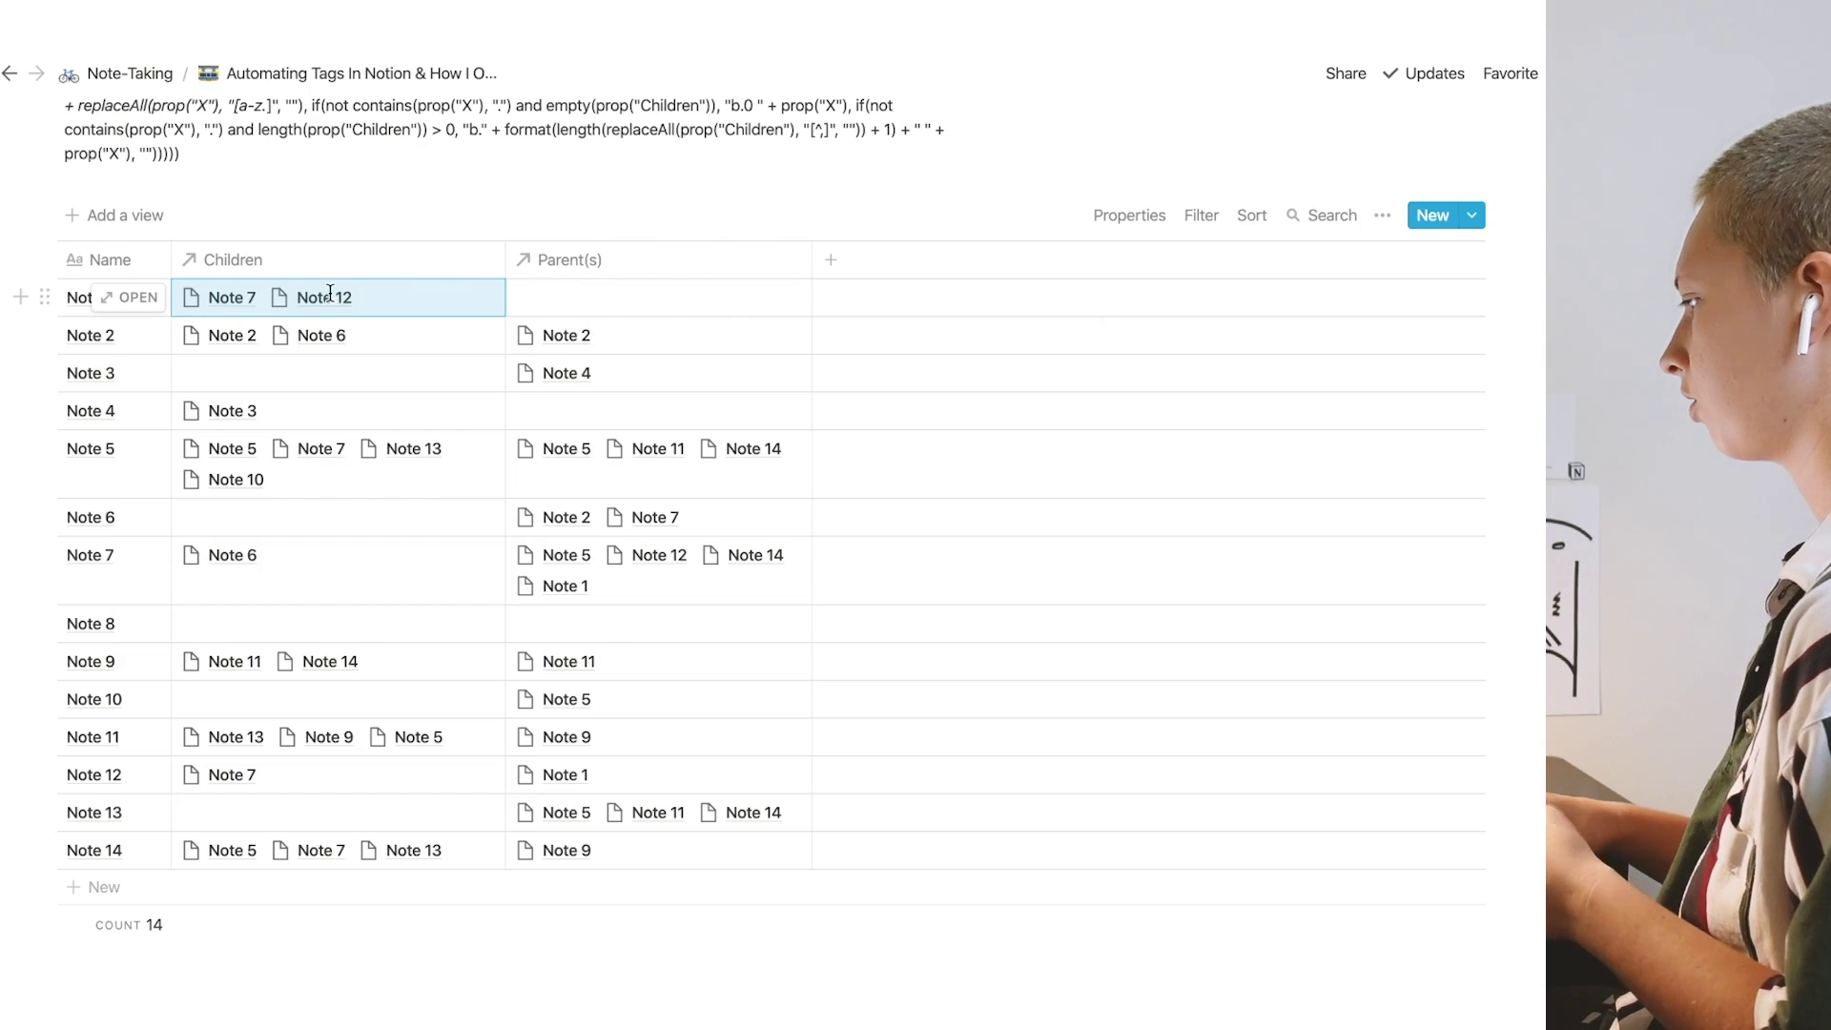
pyautogui.click(331, 301)
pyautogui.press('Escape')
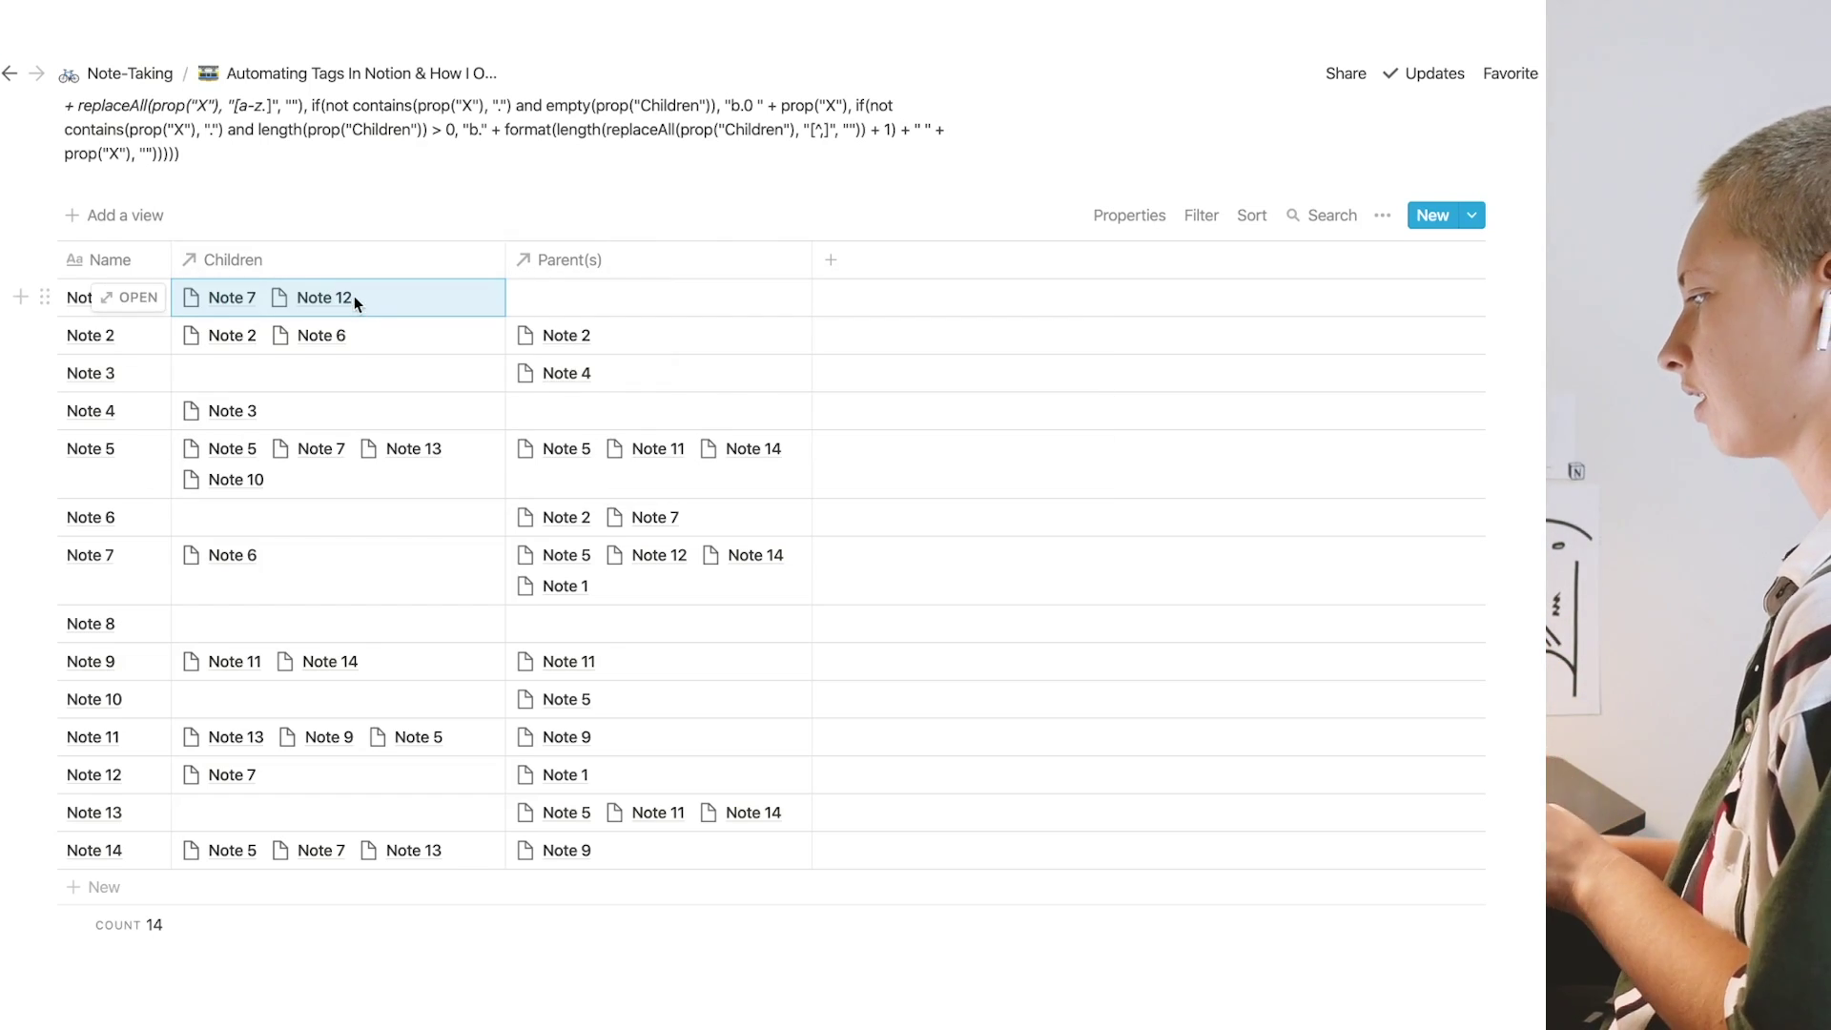
# - Turn Children into a two-way relation with the Automating Tags database
pyautogui.click(297, 265)
pyautogui.moveTo(347, 387)
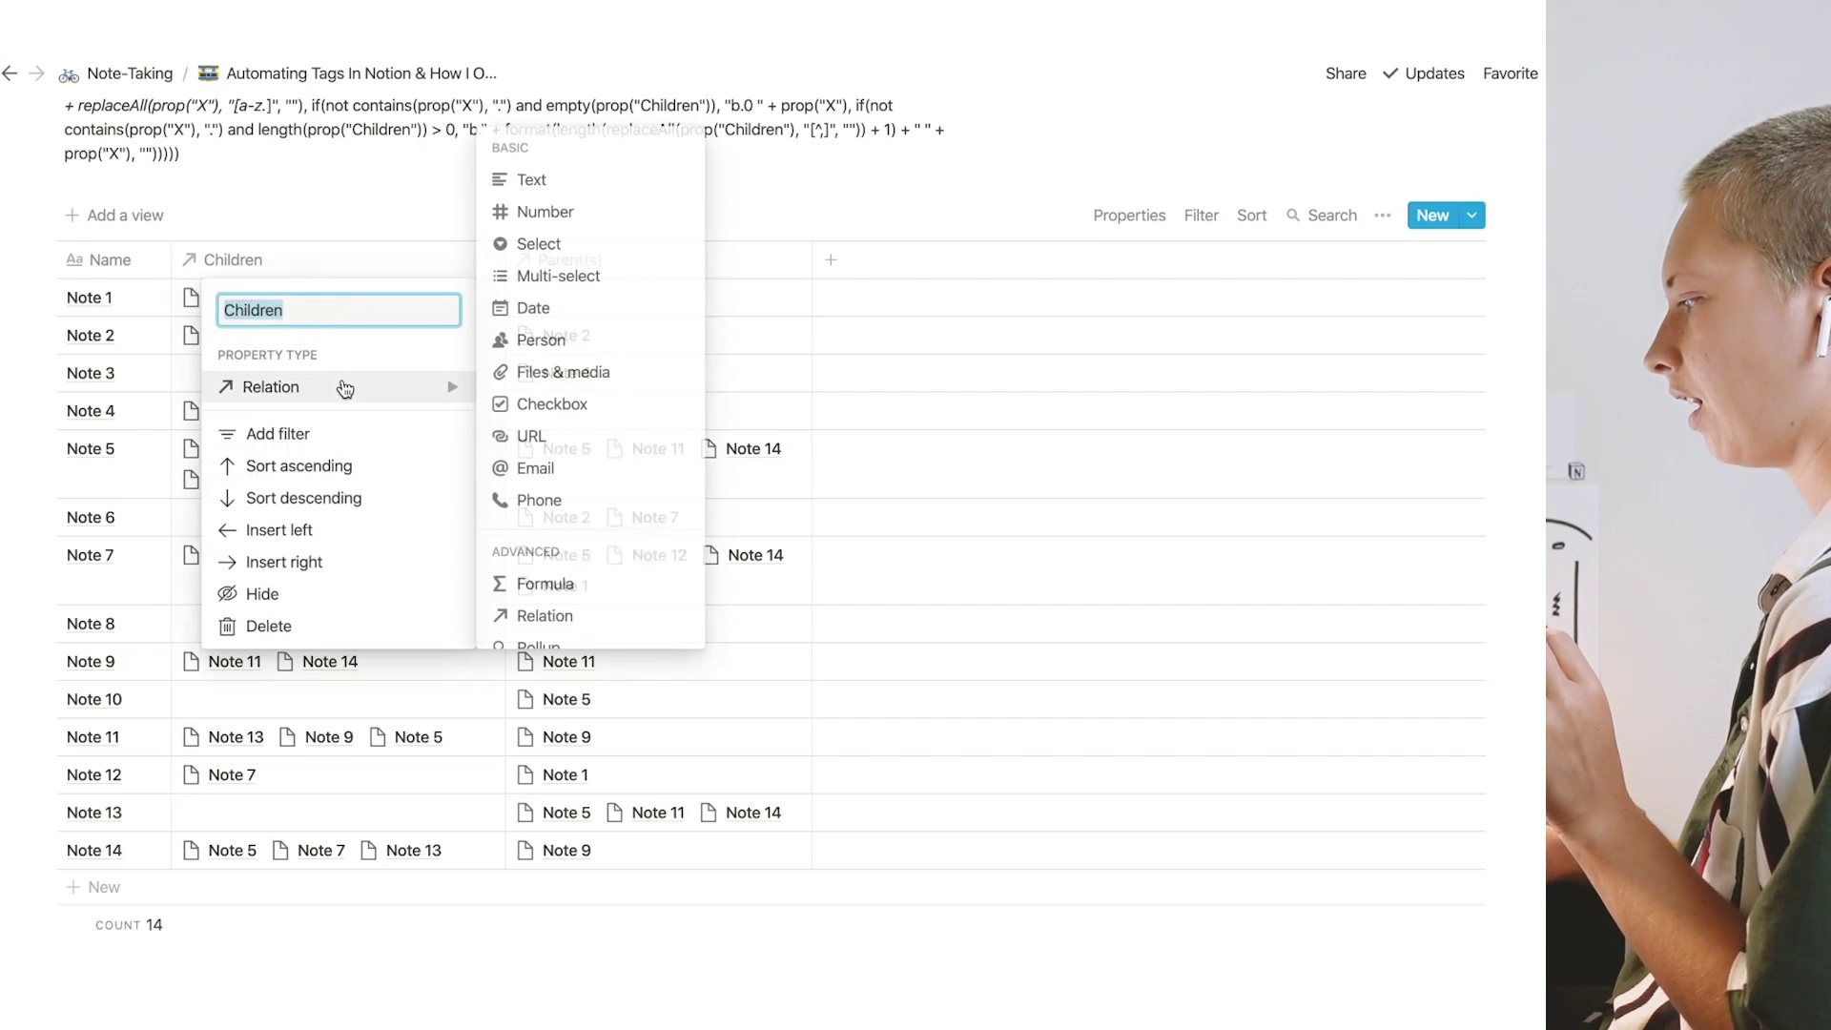
pyautogui.click(567, 617)
pyautogui.click(591, 576)
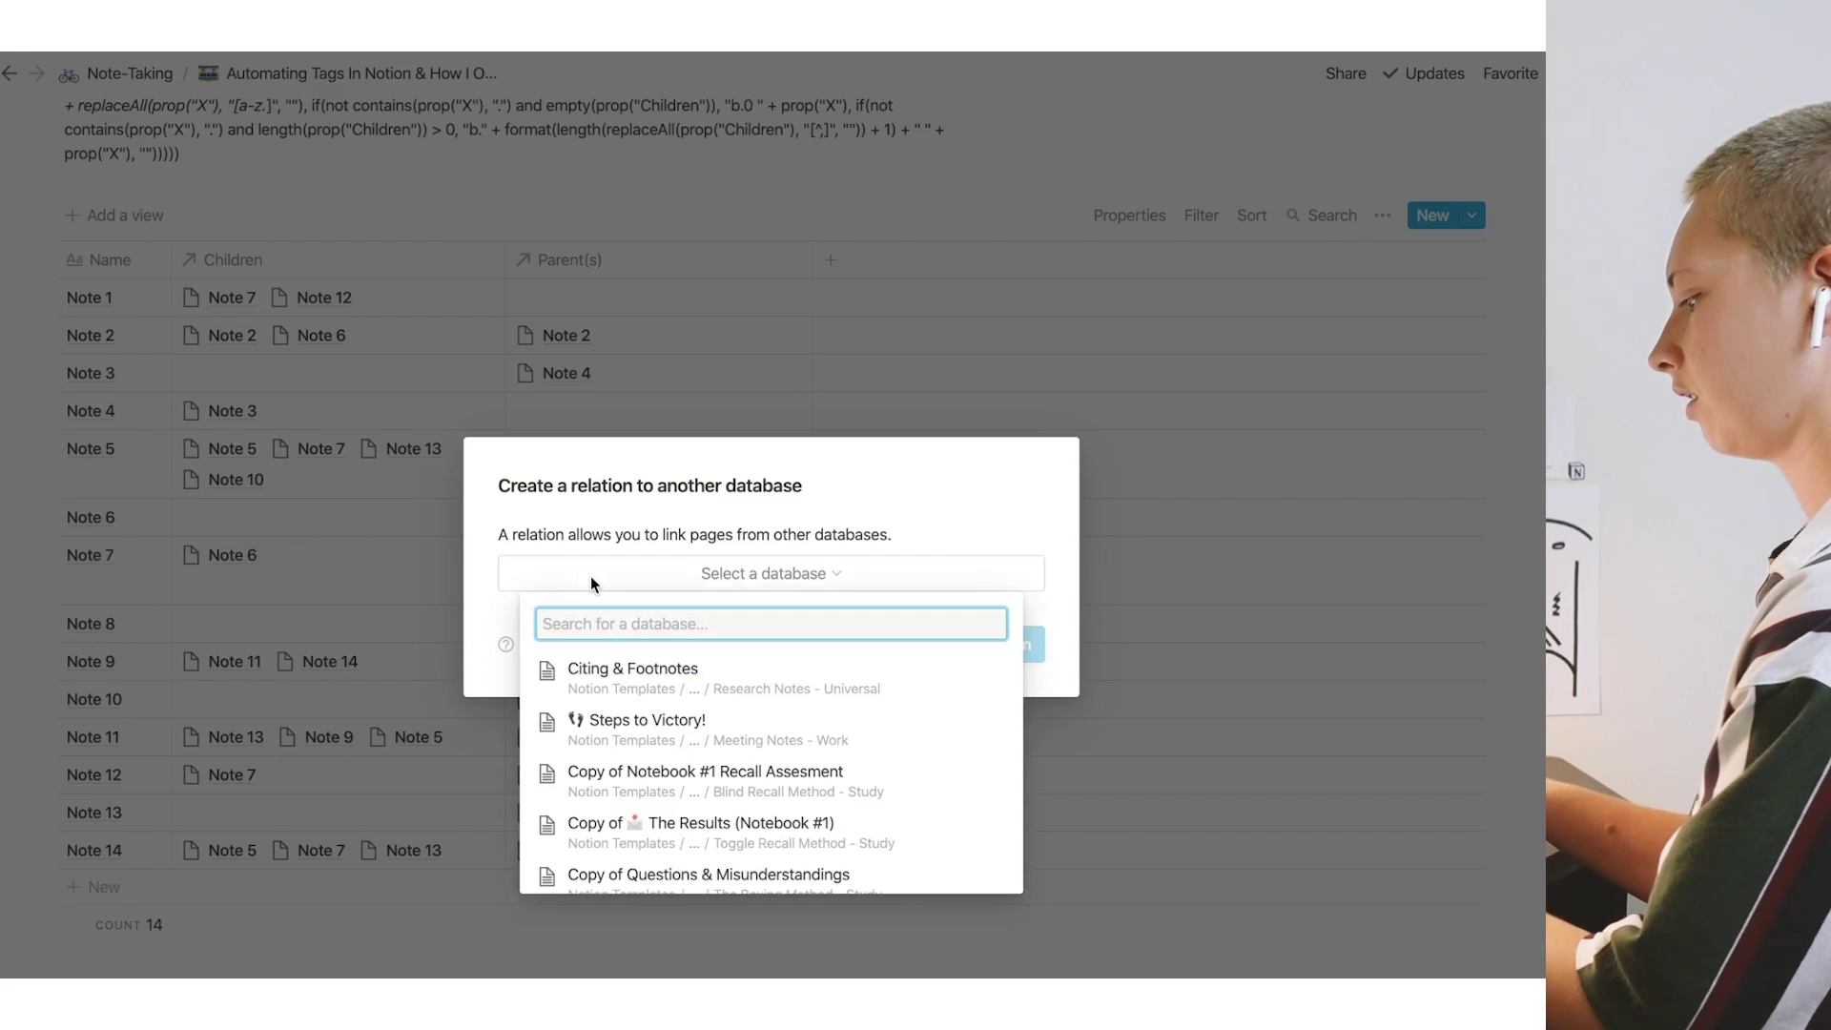
pyautogui.write('Automati')
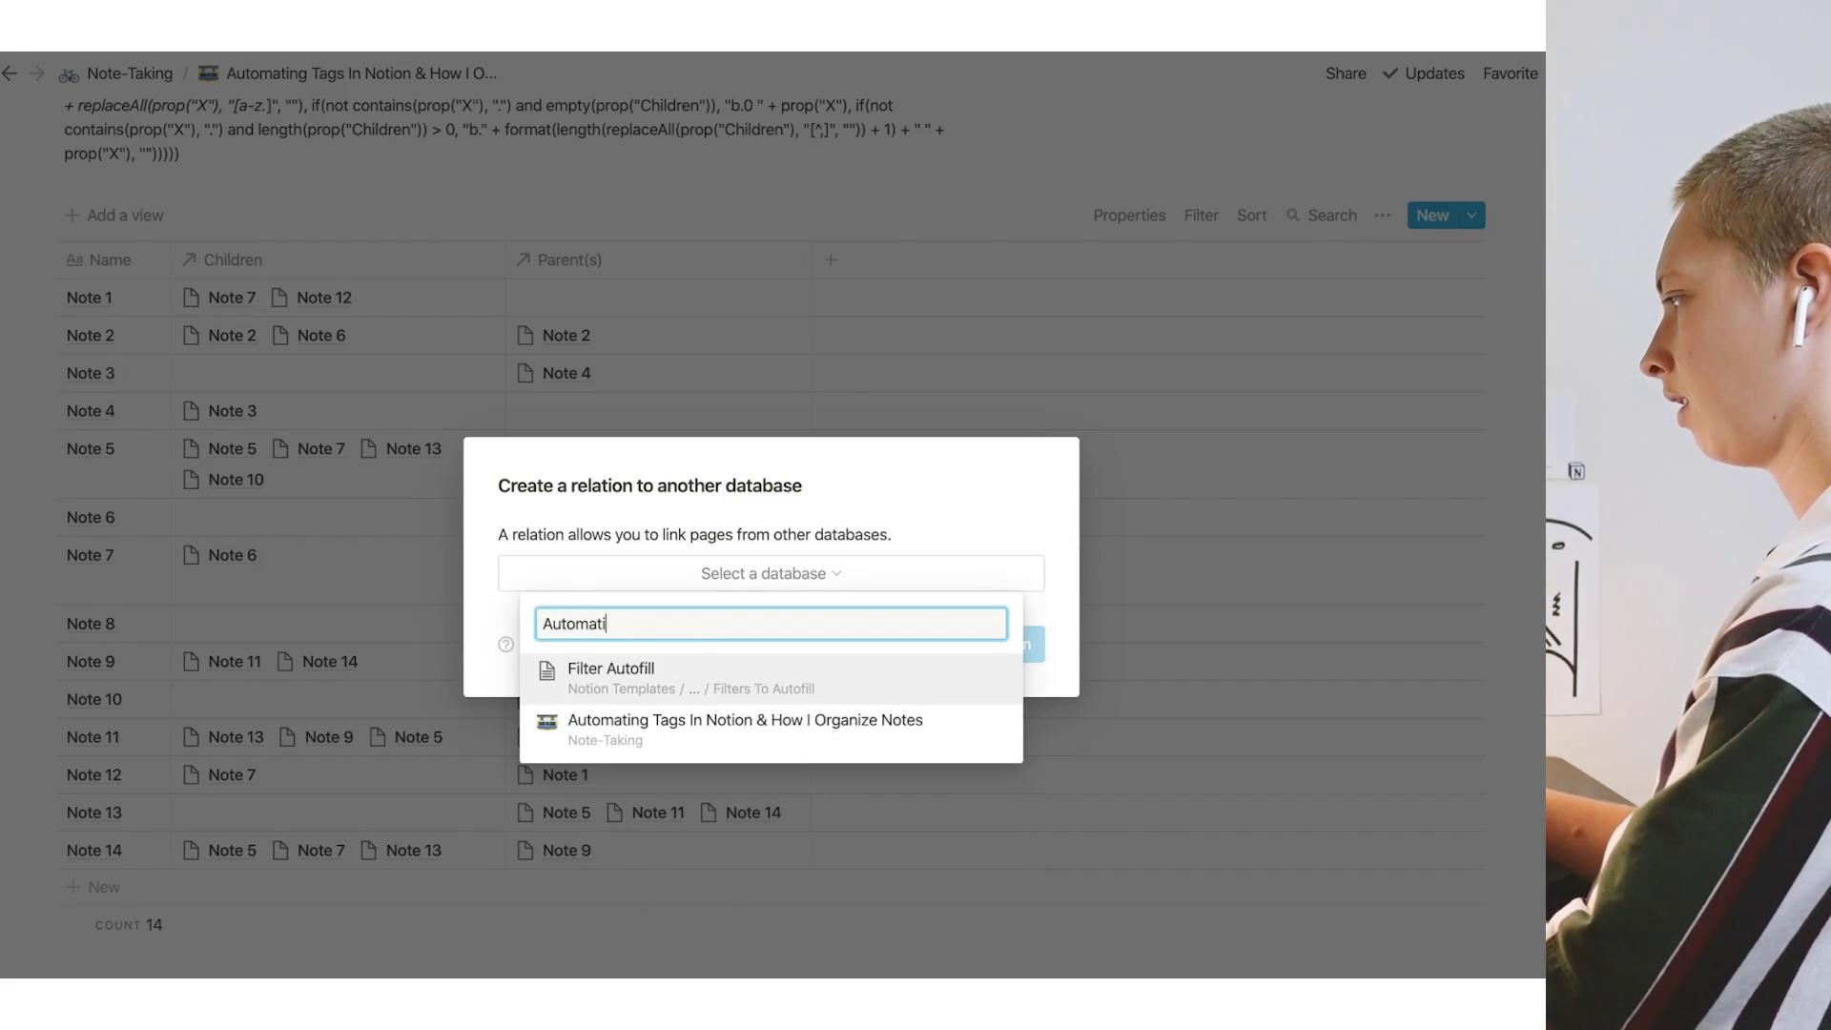
pyautogui.write('ng Tags')
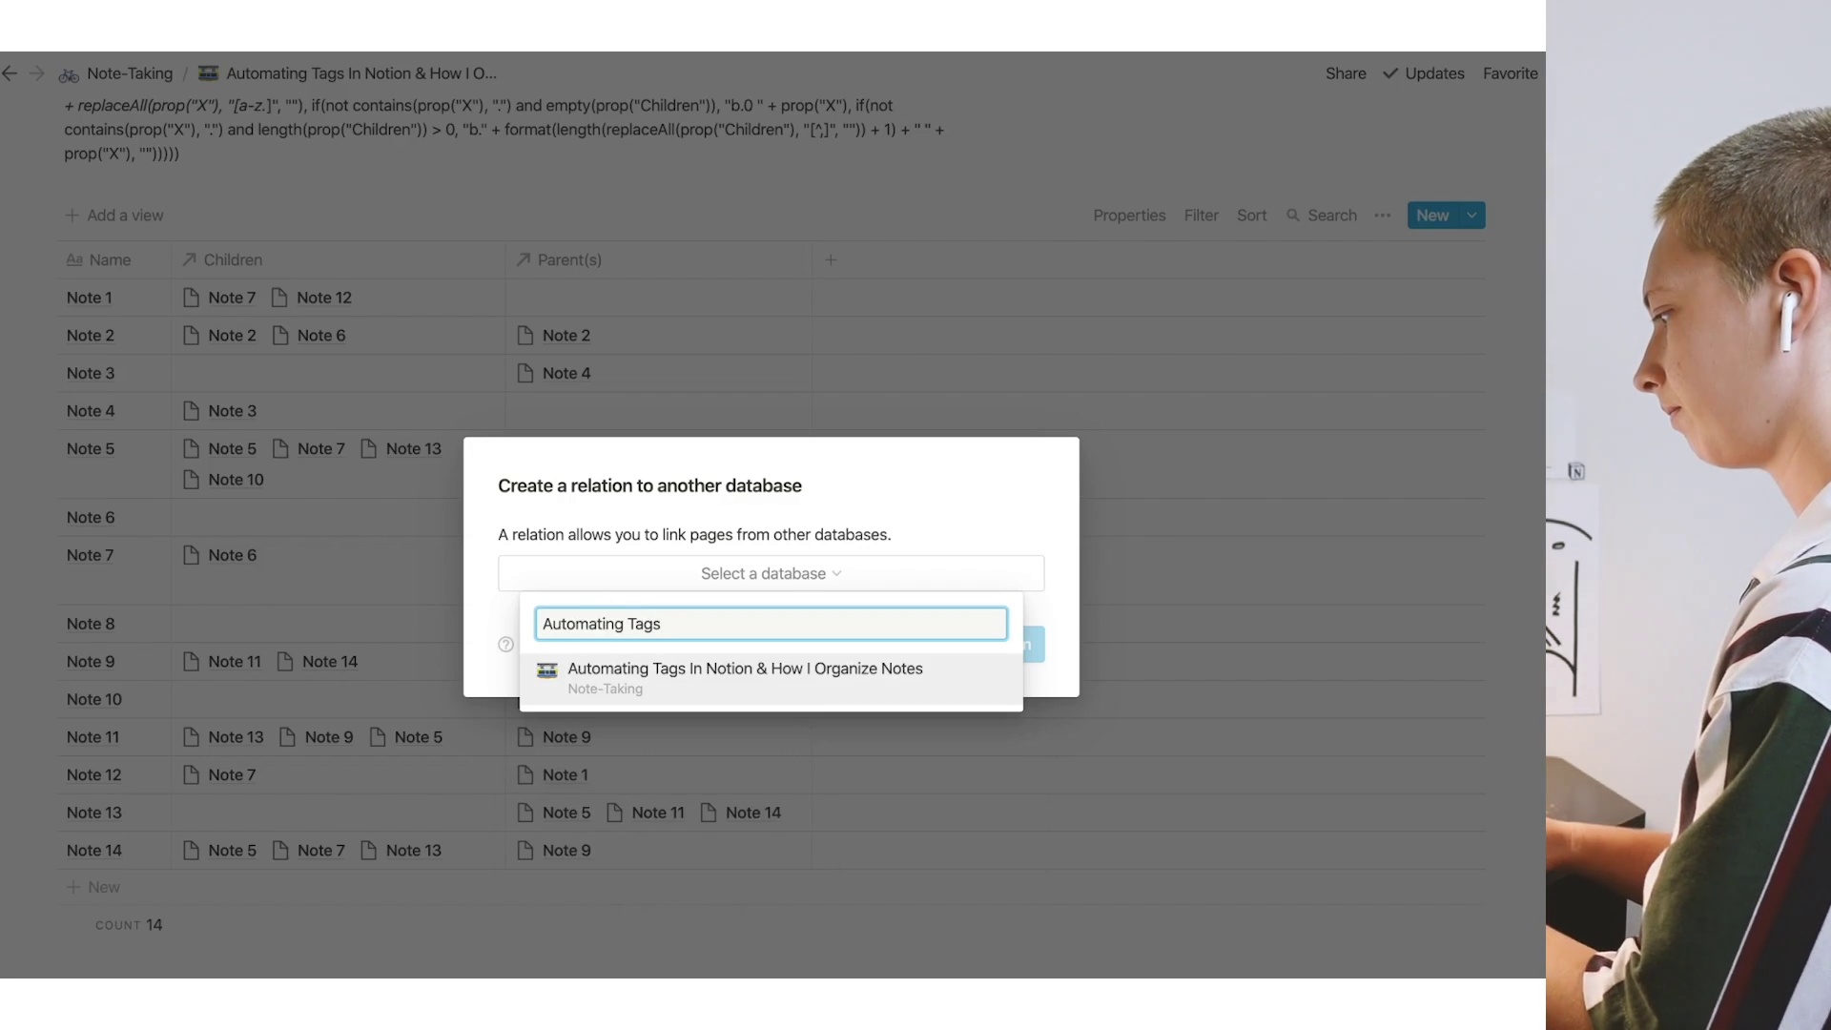
pyautogui.click(656, 697)
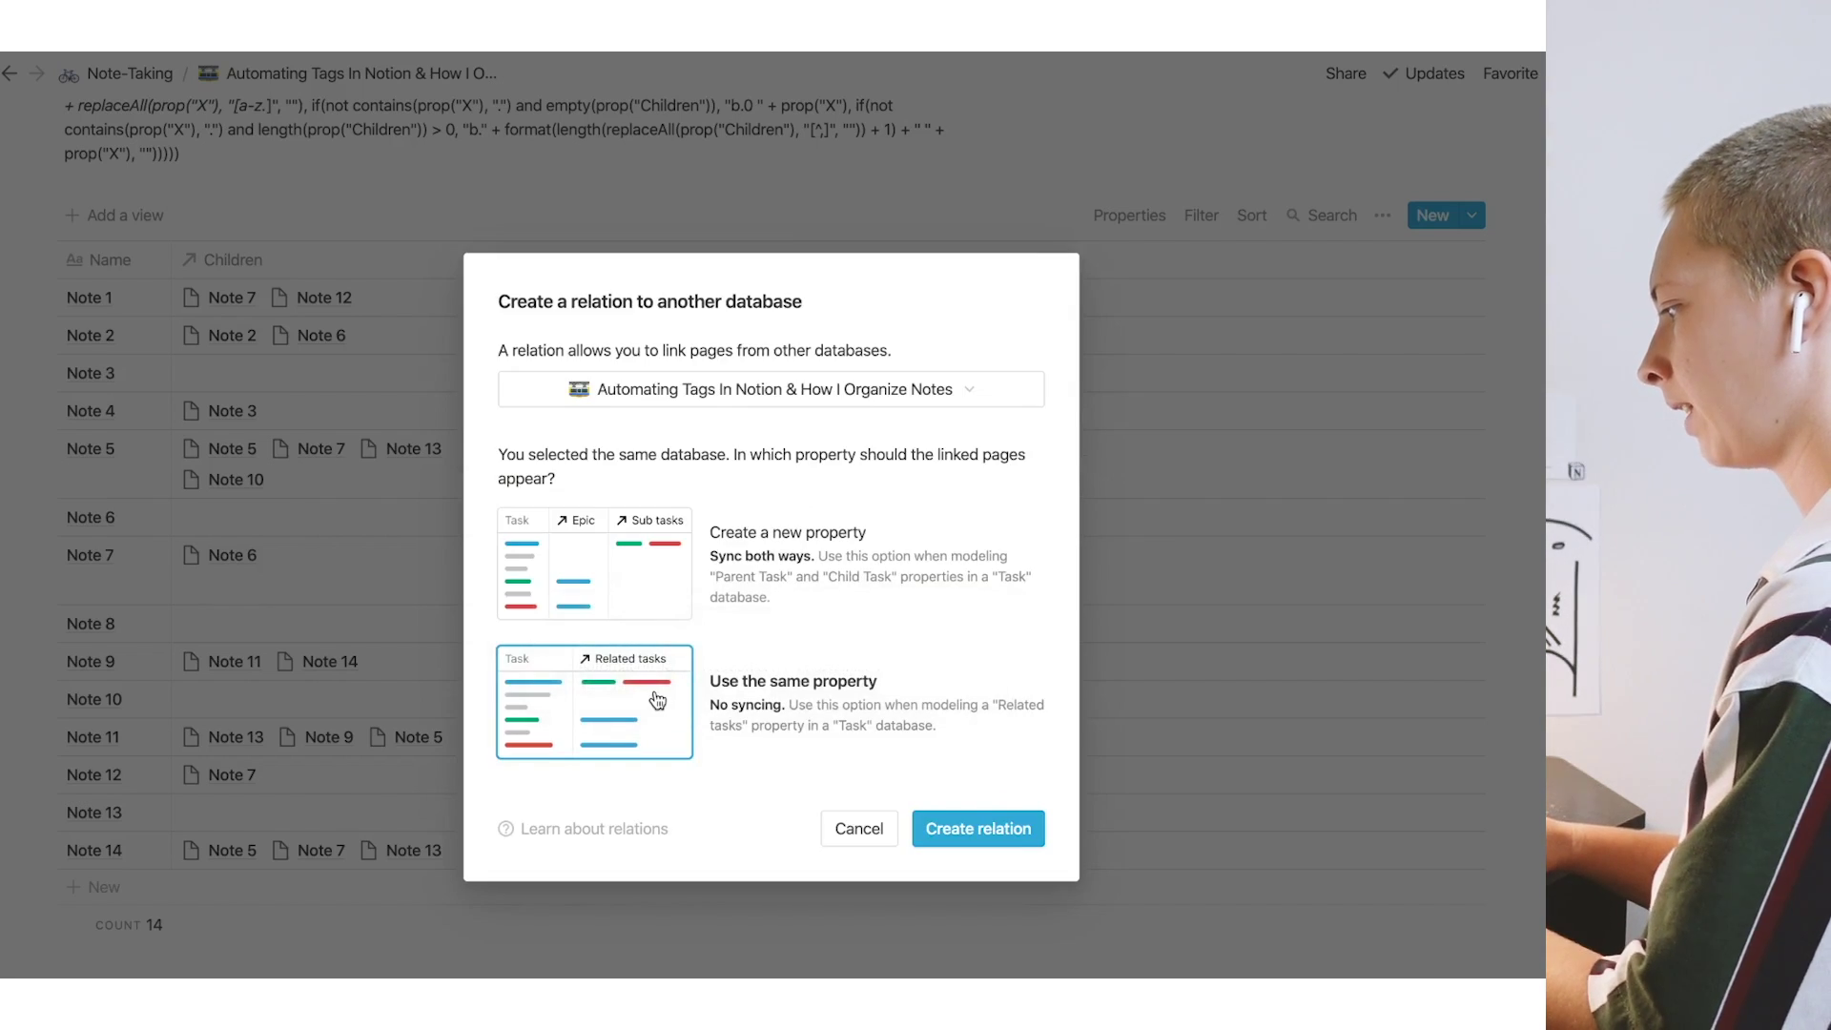
pyautogui.click(632, 559)
pyautogui.click(985, 815)
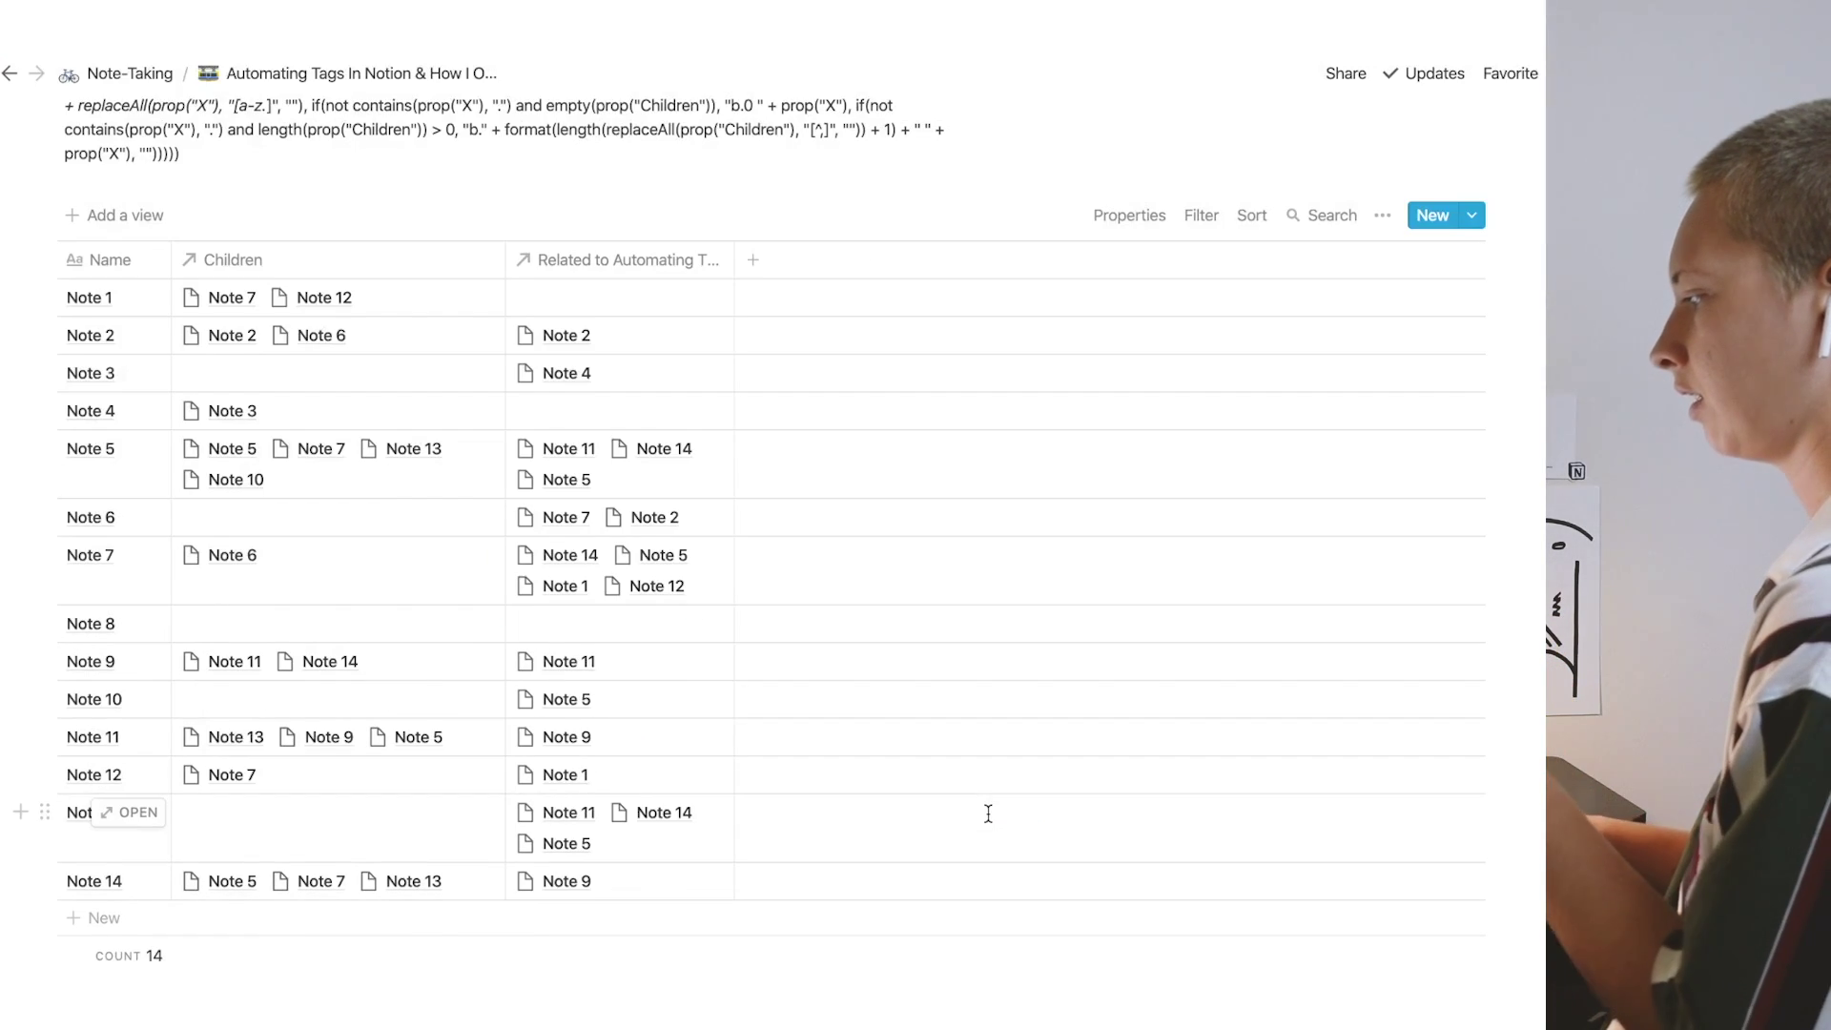
# - Widen the new related column and rename it Parent(s)
pyautogui.moveTo(732, 258)
pyautogui.mouseDown()
pyautogui.moveTo(789, 262)
pyautogui.moveTo(747, 259)
pyautogui.mouseUp()
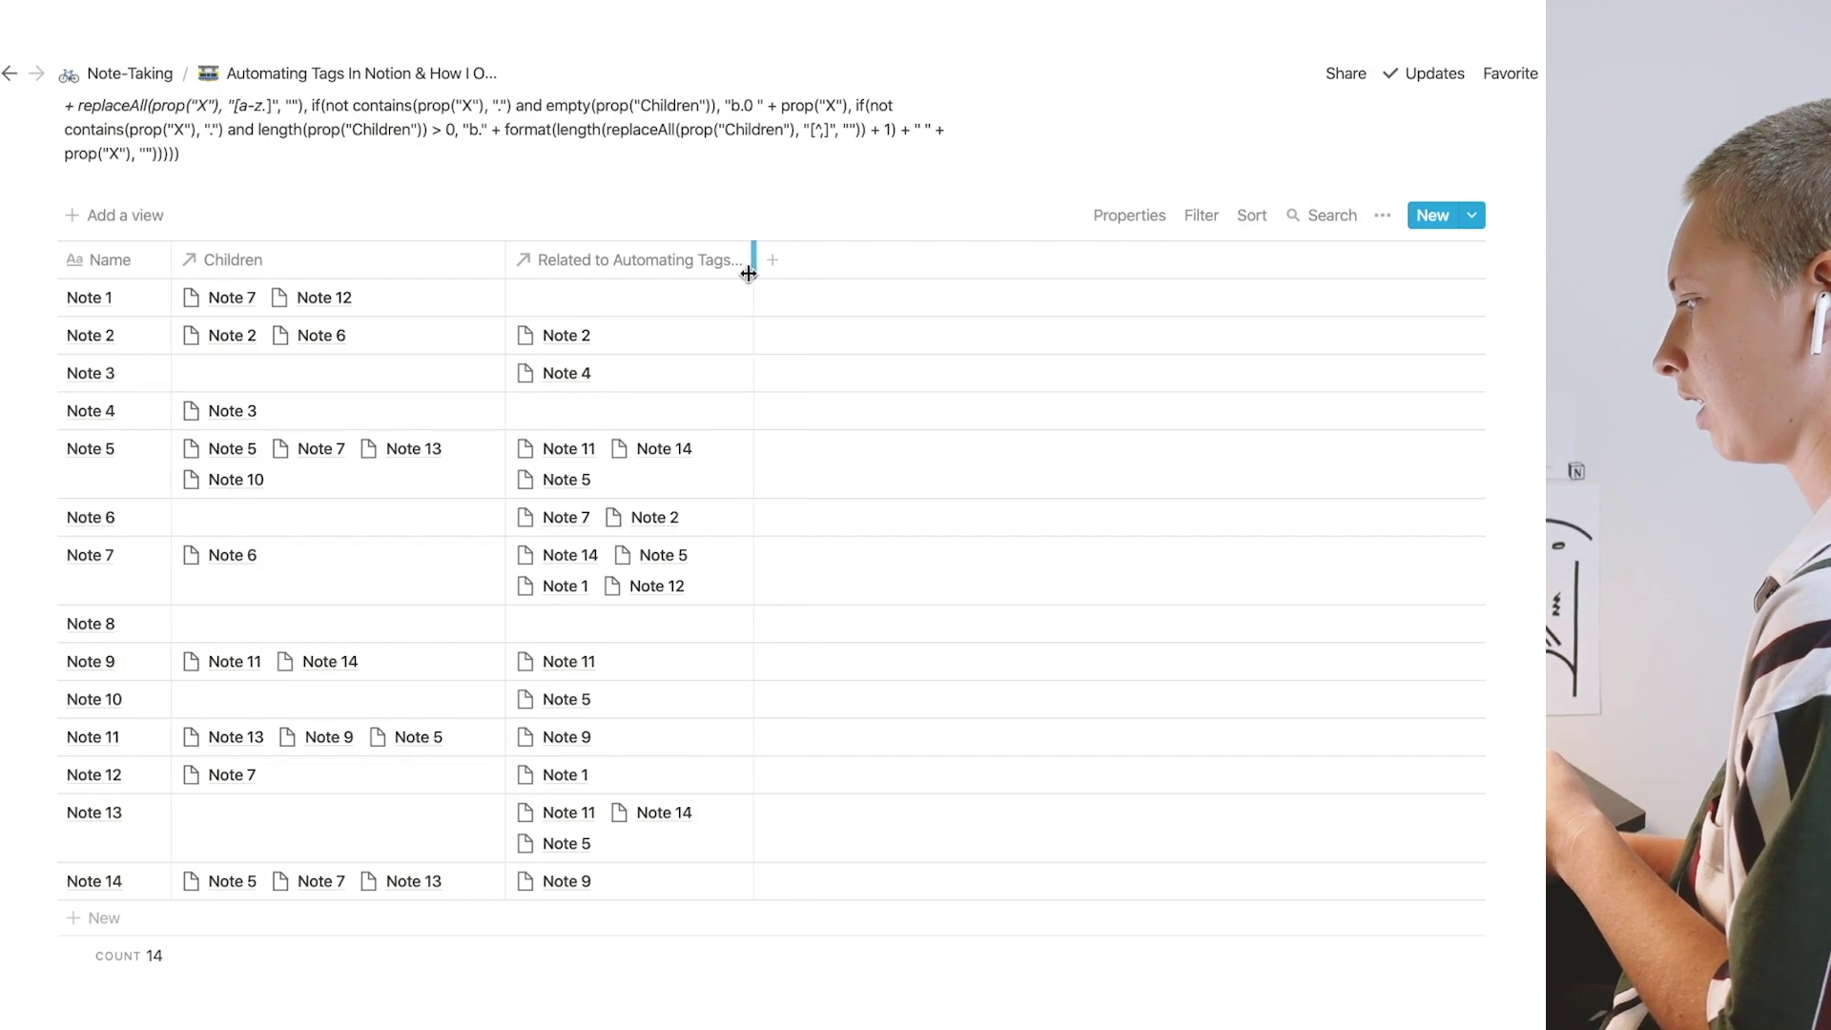
pyautogui.click(652, 272)
pyautogui.write('Parent(s)')
pyautogui.press('Return')
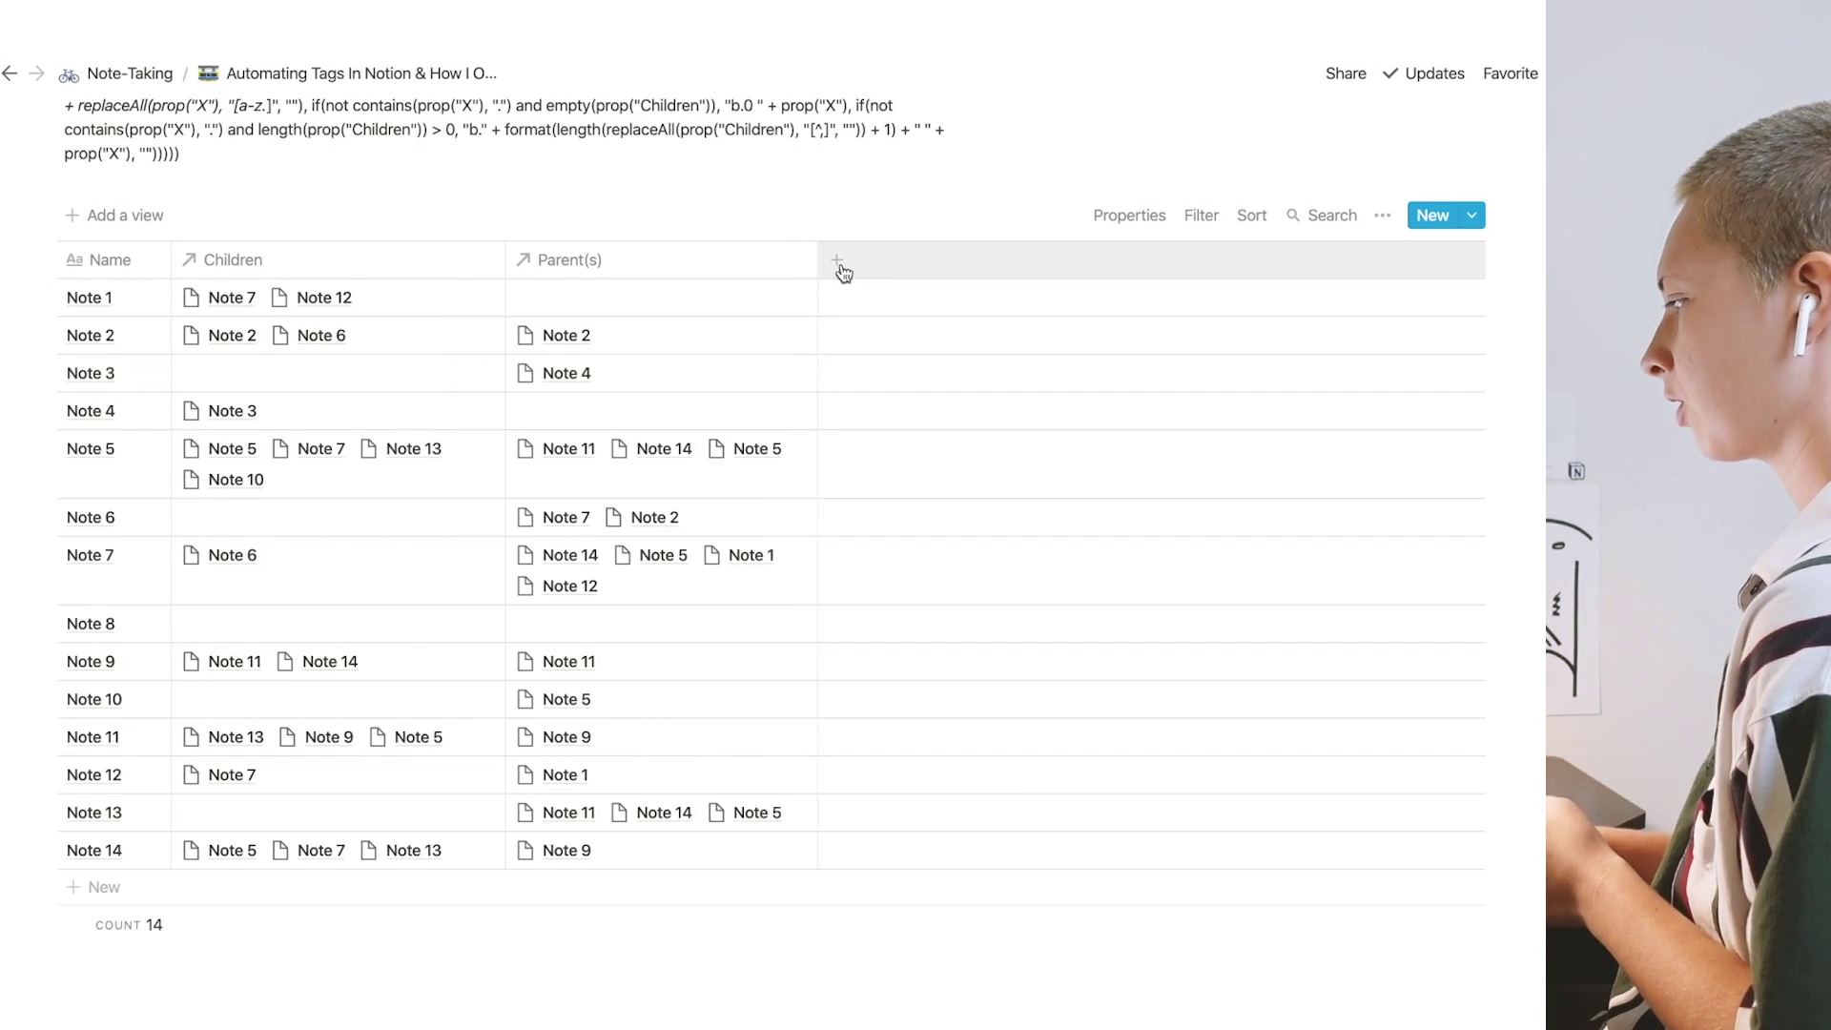
# - Open Note 1 as a preview and add a Multi-select property named Tag(s)
pyautogui.click(134, 299)
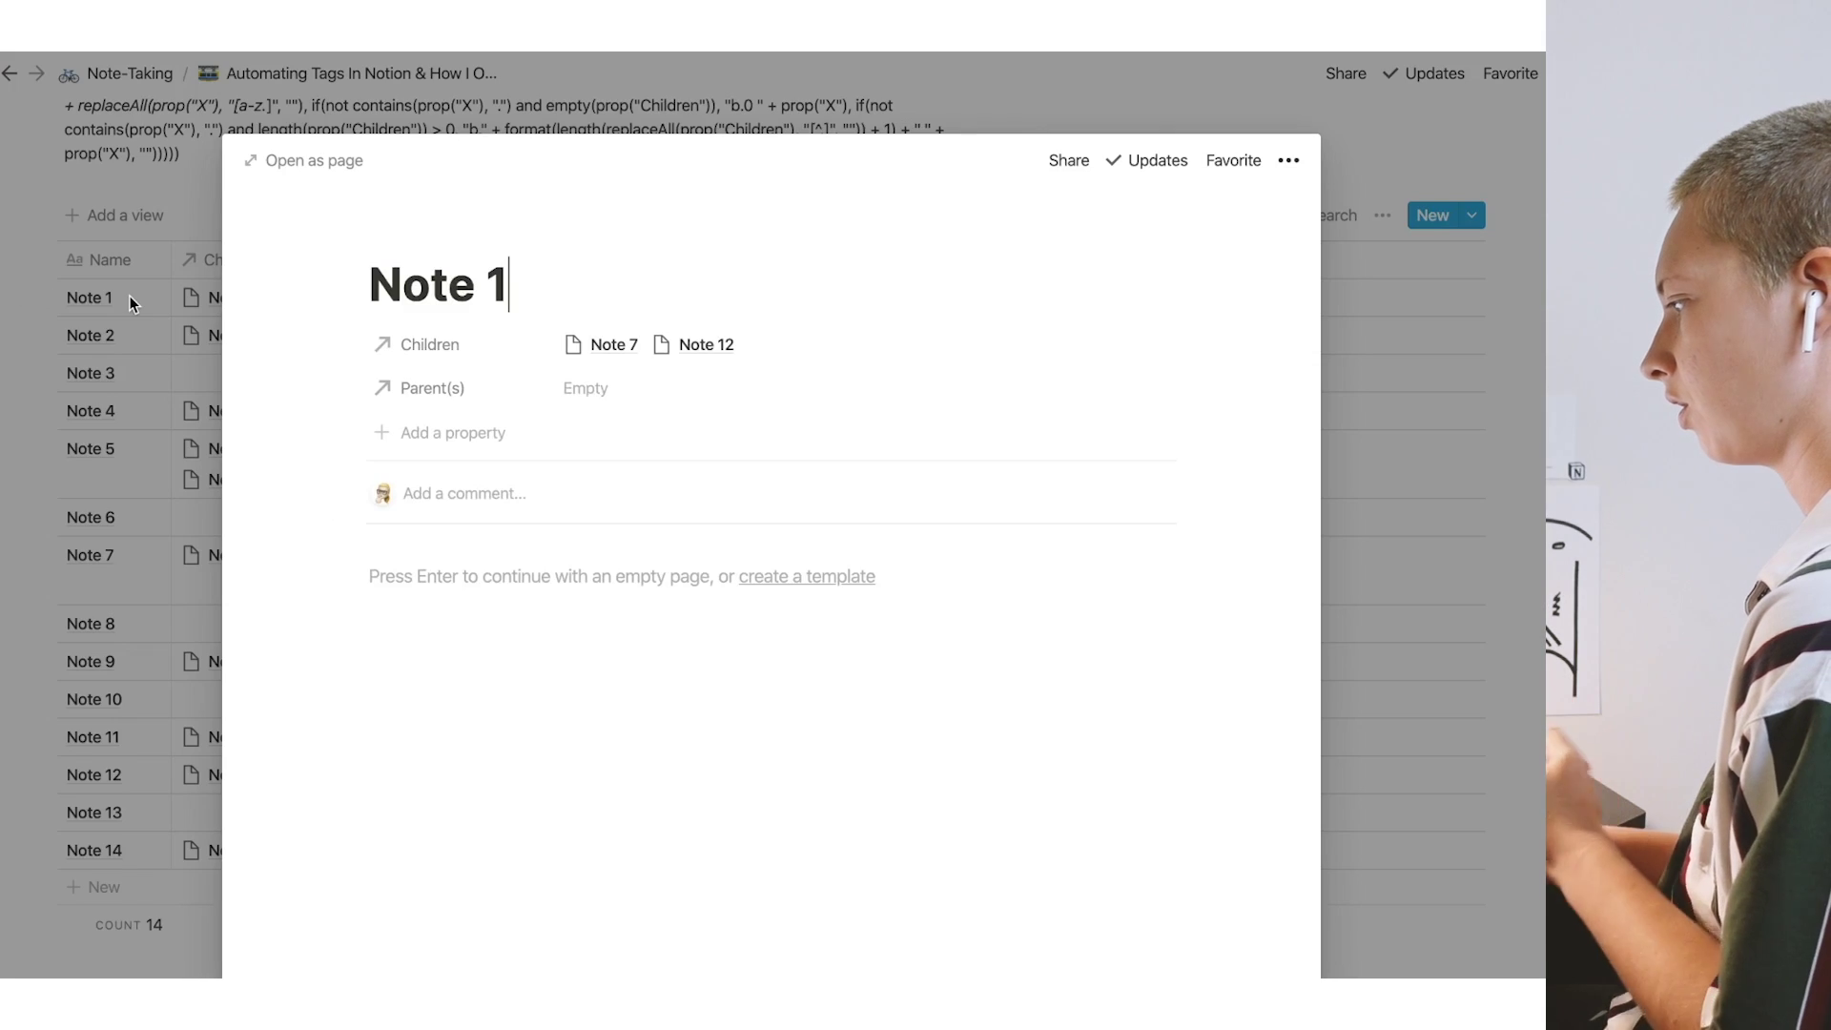
pyautogui.click(395, 435)
pyautogui.write('Ta')
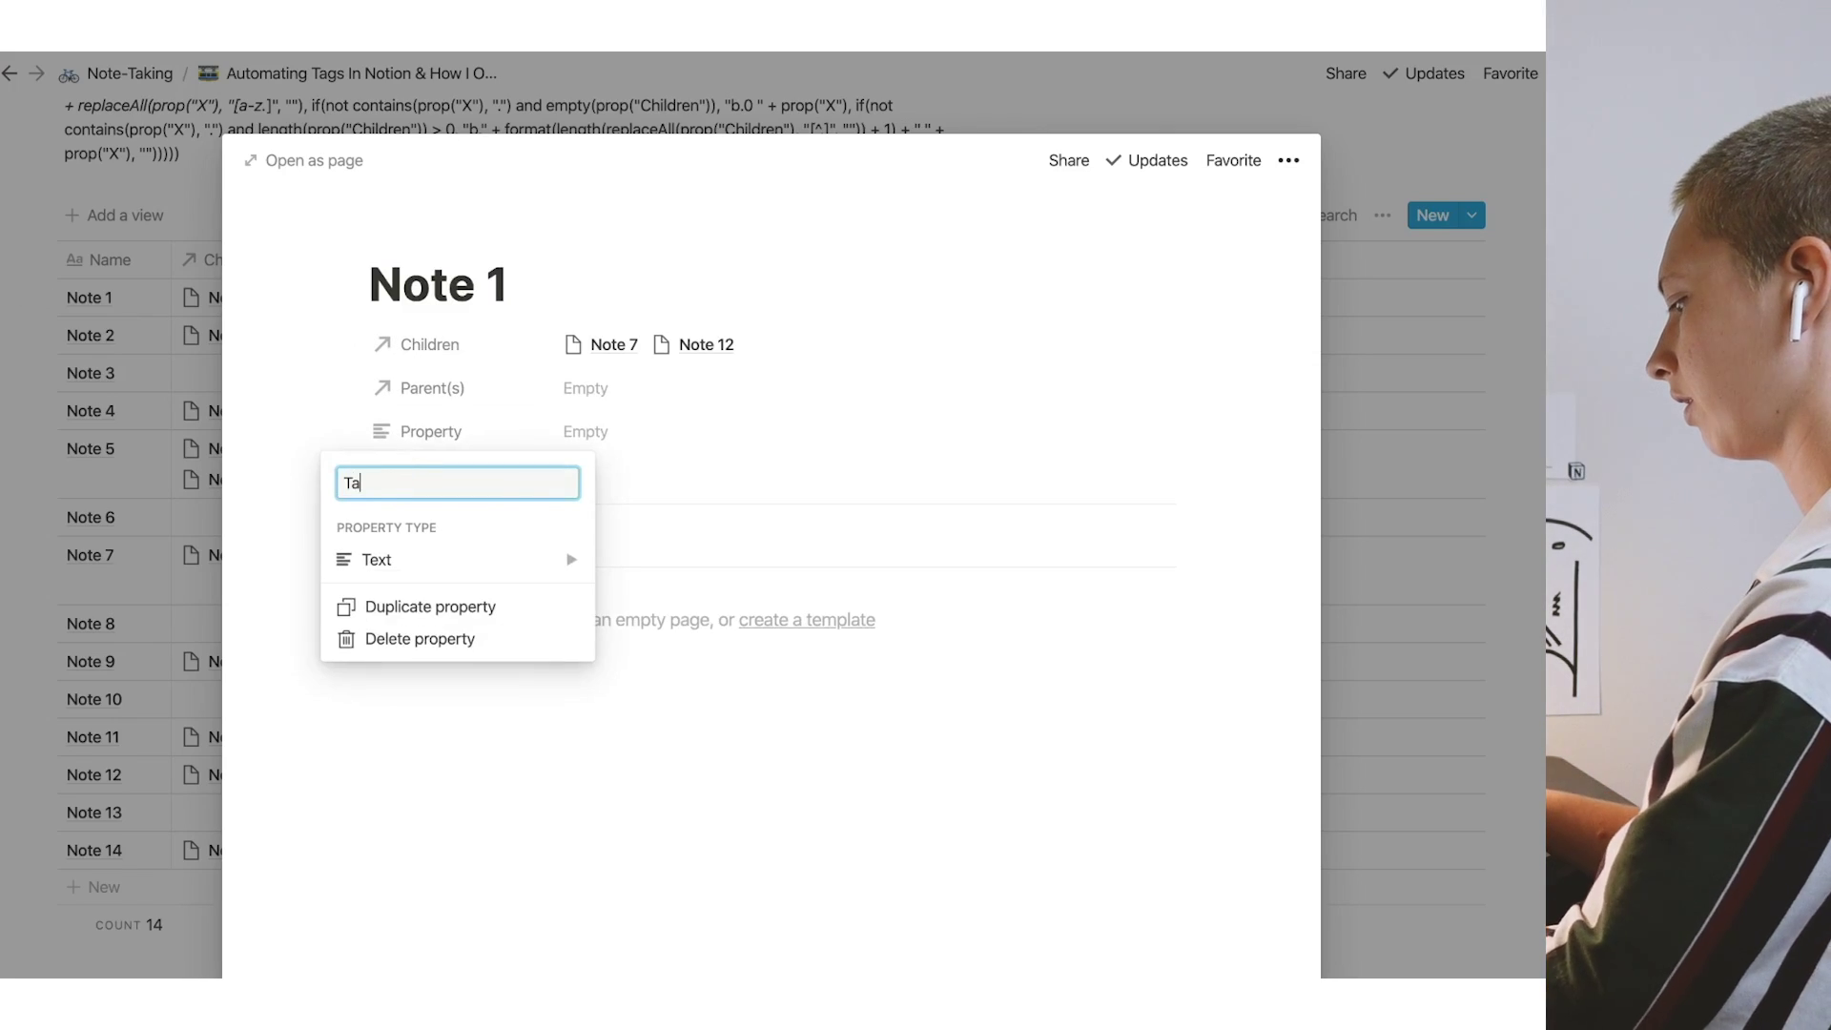
pyautogui.write('g(s)')
pyautogui.press('Return')
pyautogui.click(441, 432)
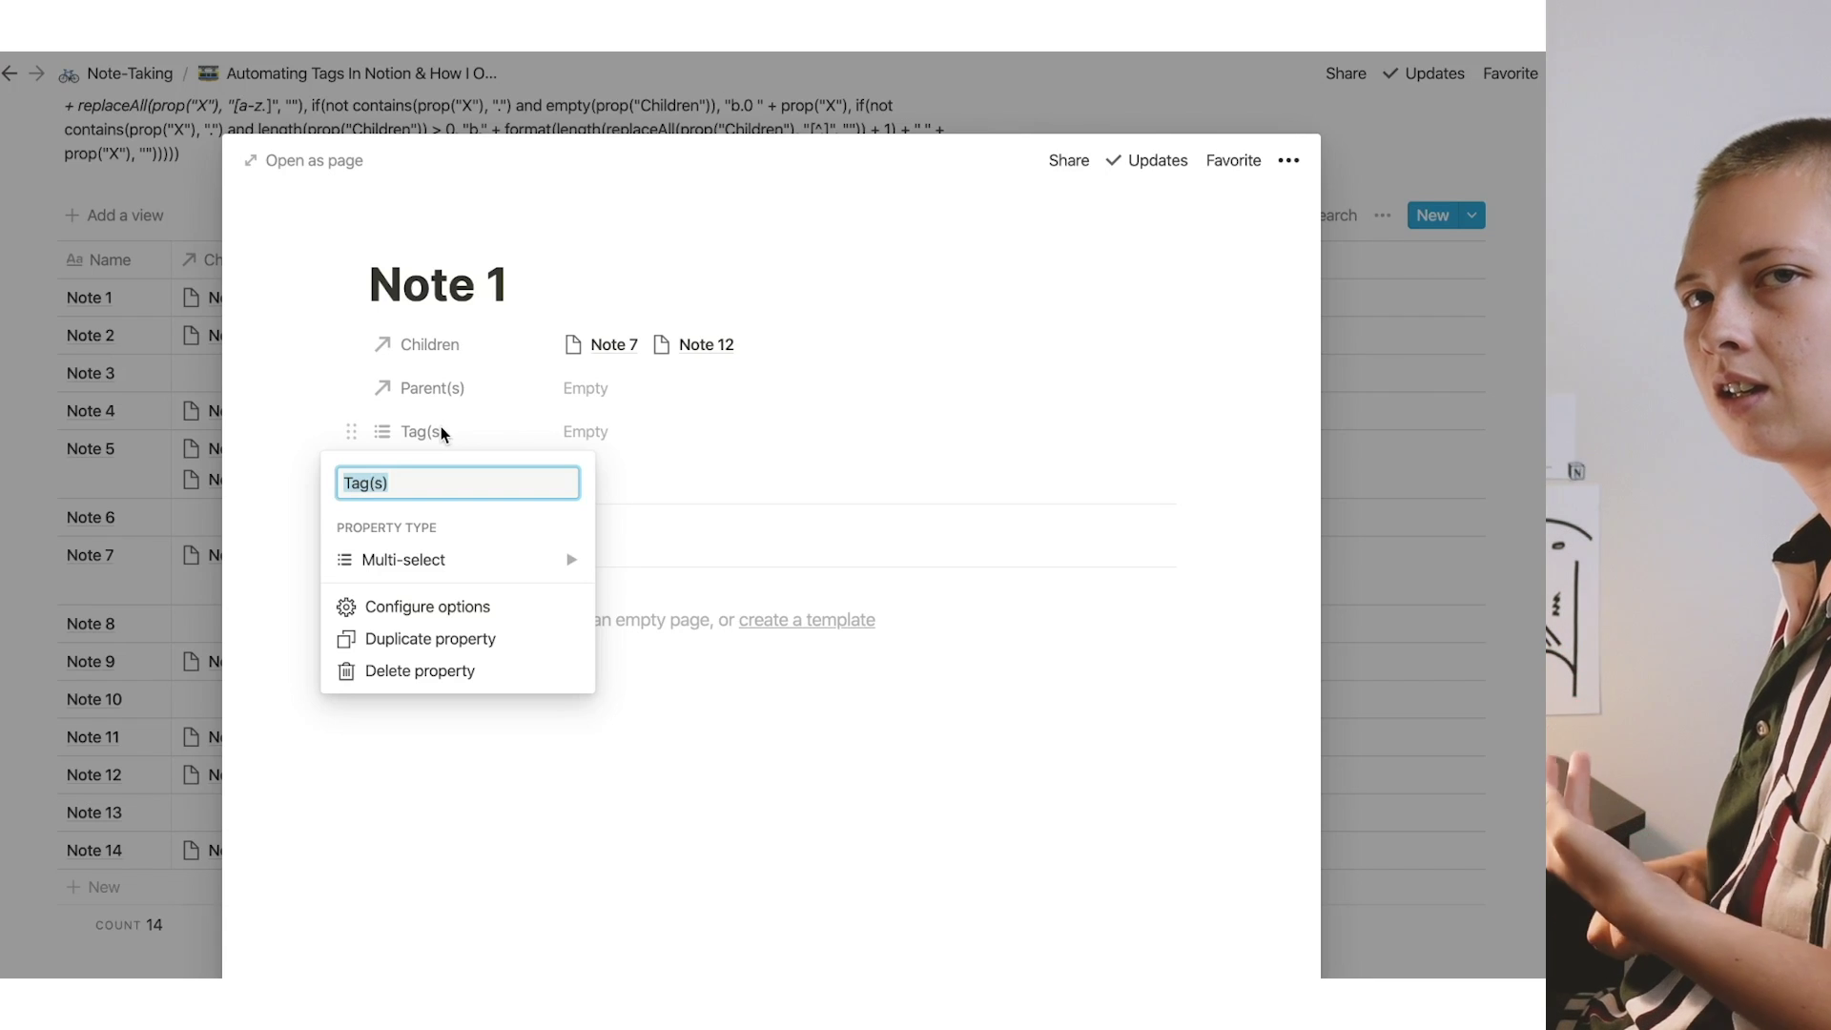
pyautogui.click(299, 310)
pyautogui.click(351, 432)
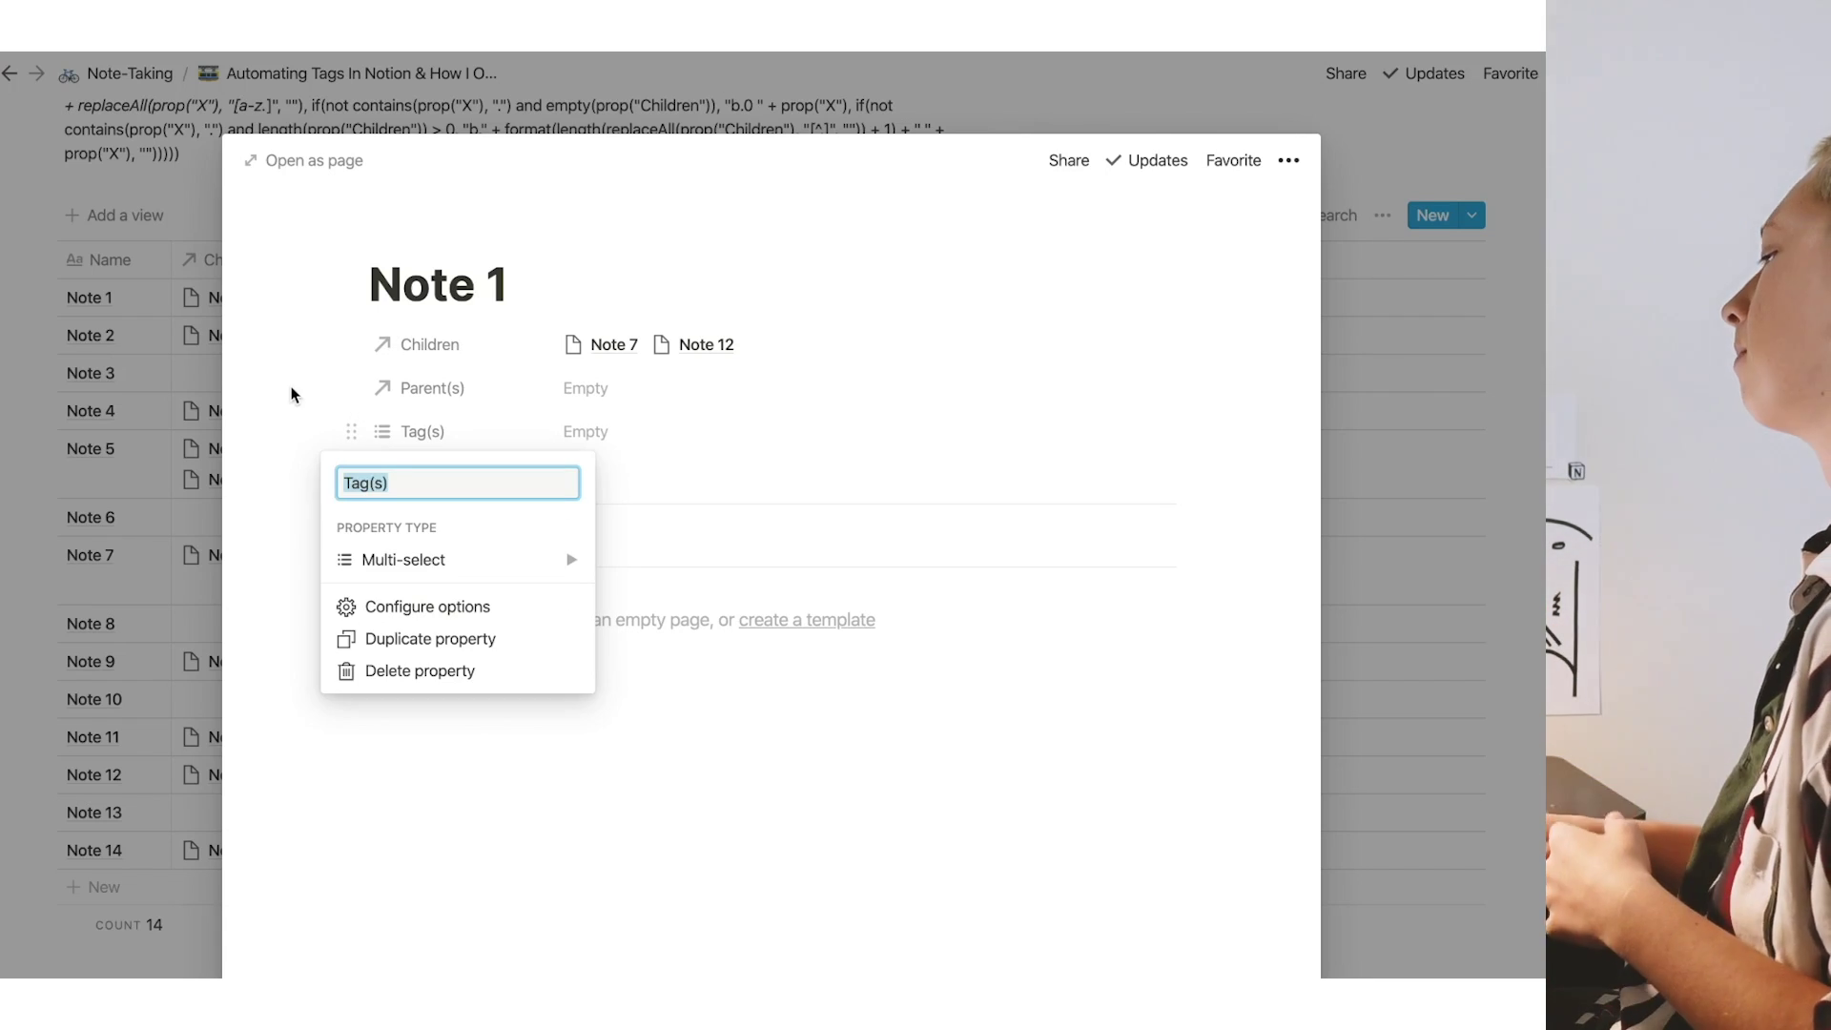
pyautogui.press('Escape')
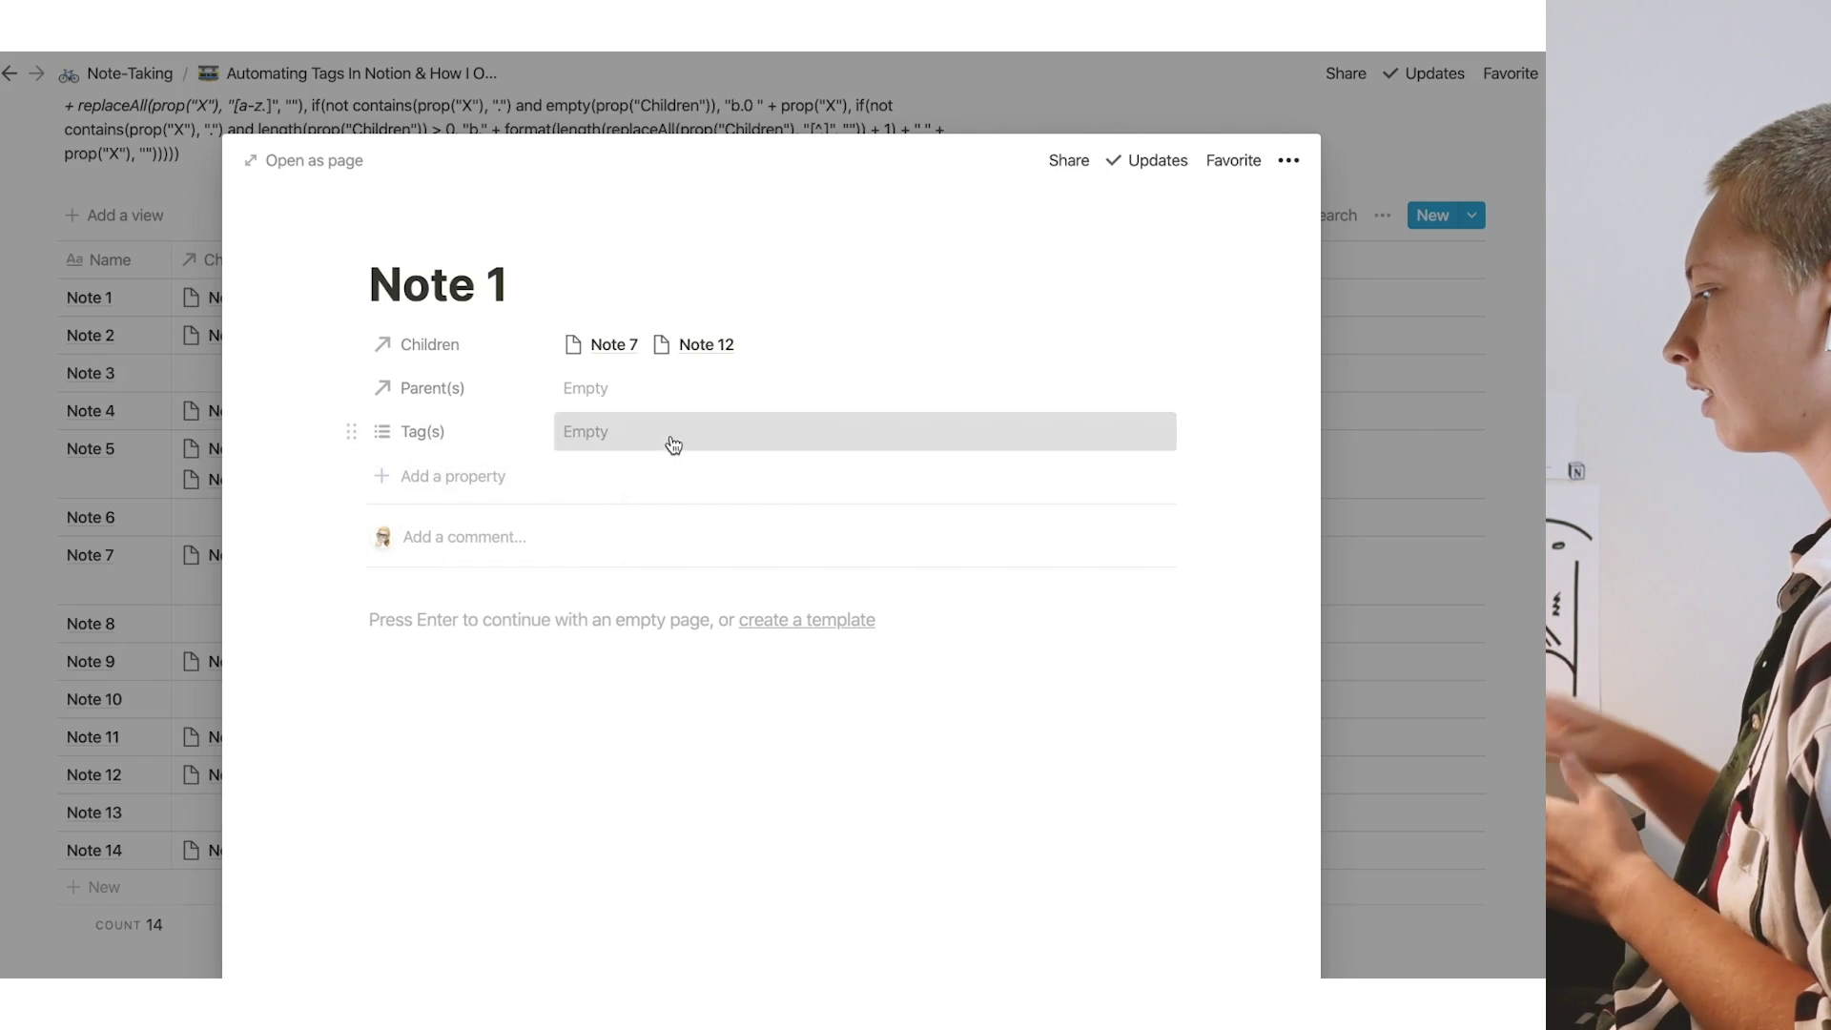
# - Add the tag time_management.PRODUCTIVITY to Note 1 and colour it purple
pyautogui.click(674, 445)
pyautogui.write('time')
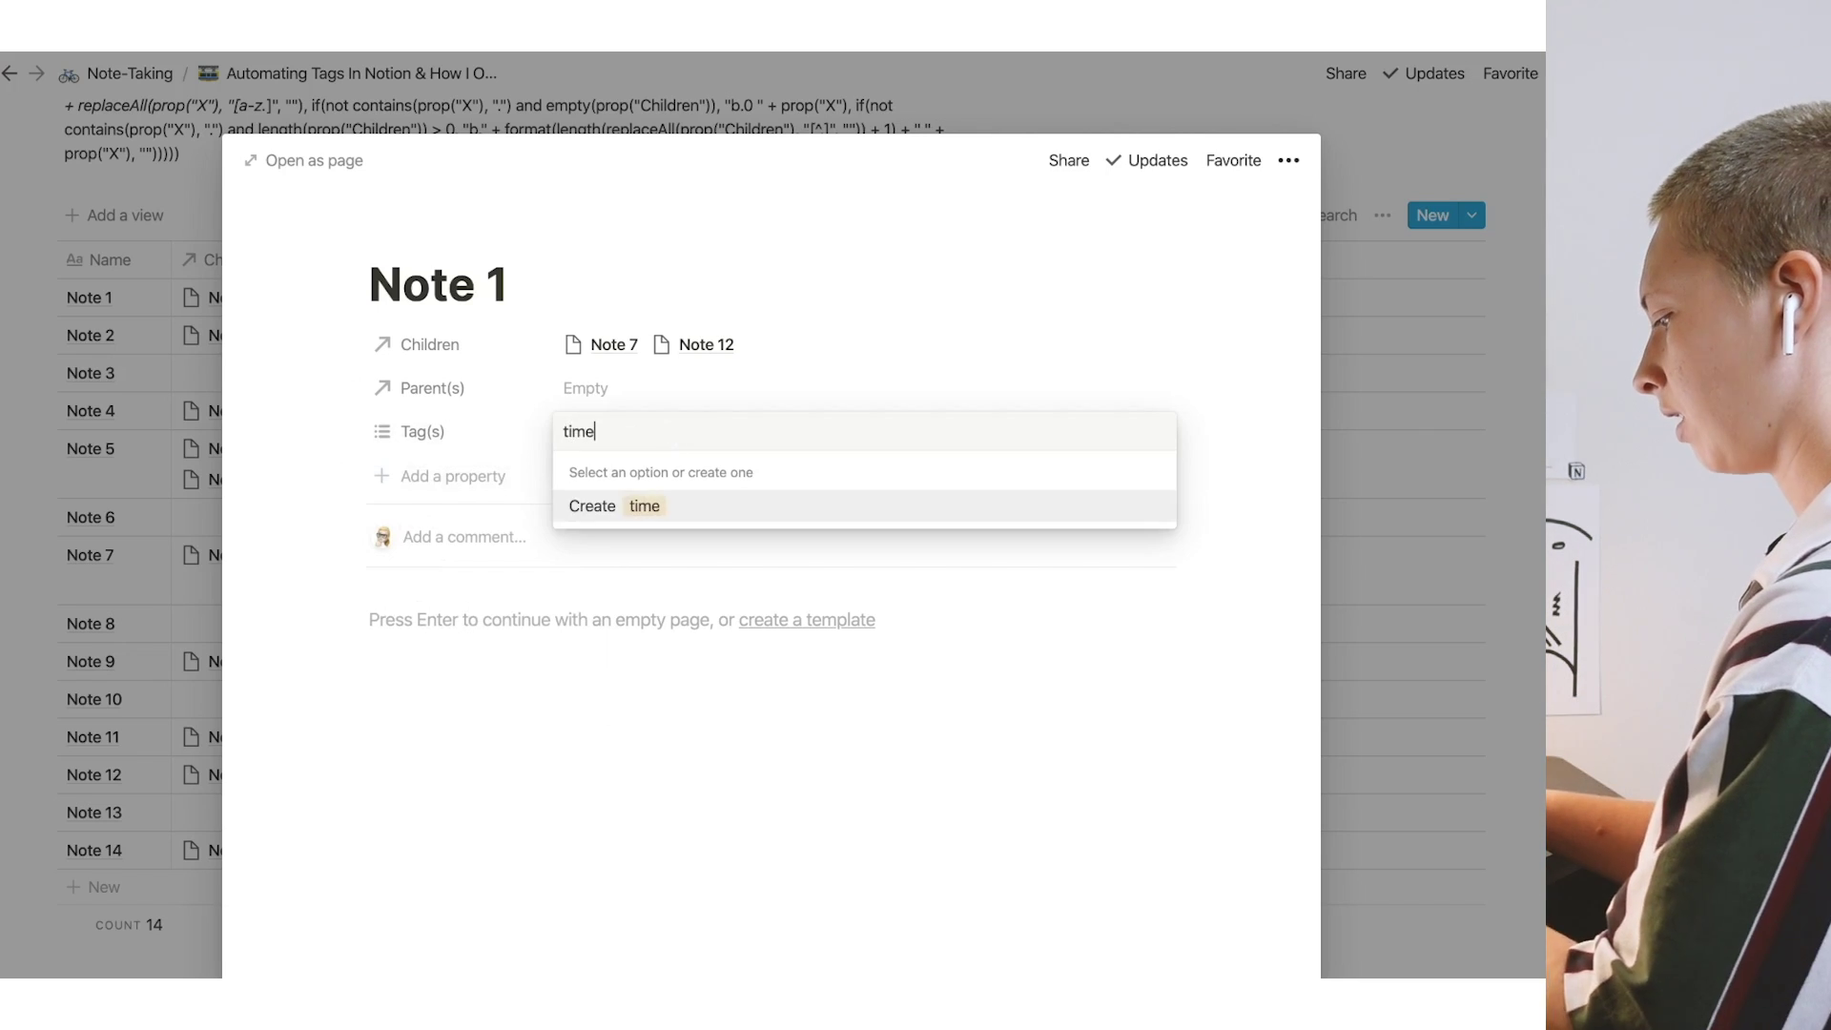
pyautogui.write('_manag')
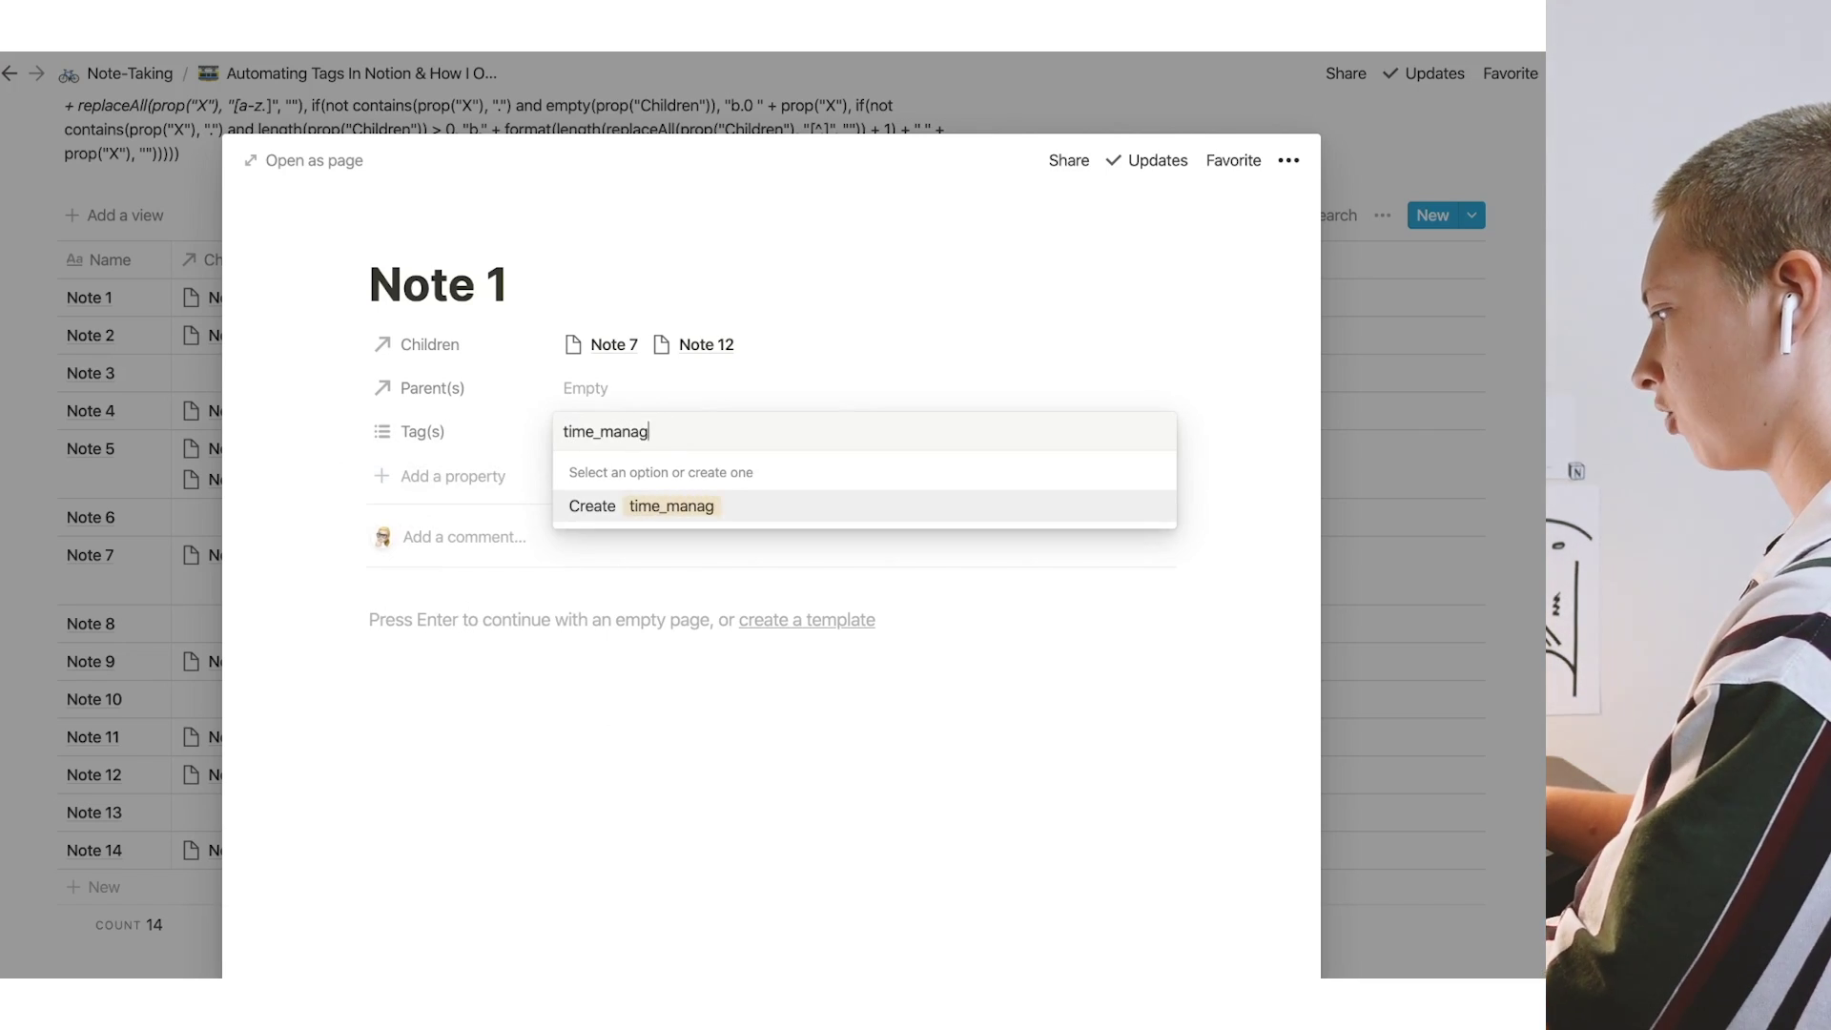
pyautogui.write('ement.PRODUCTIVITY')
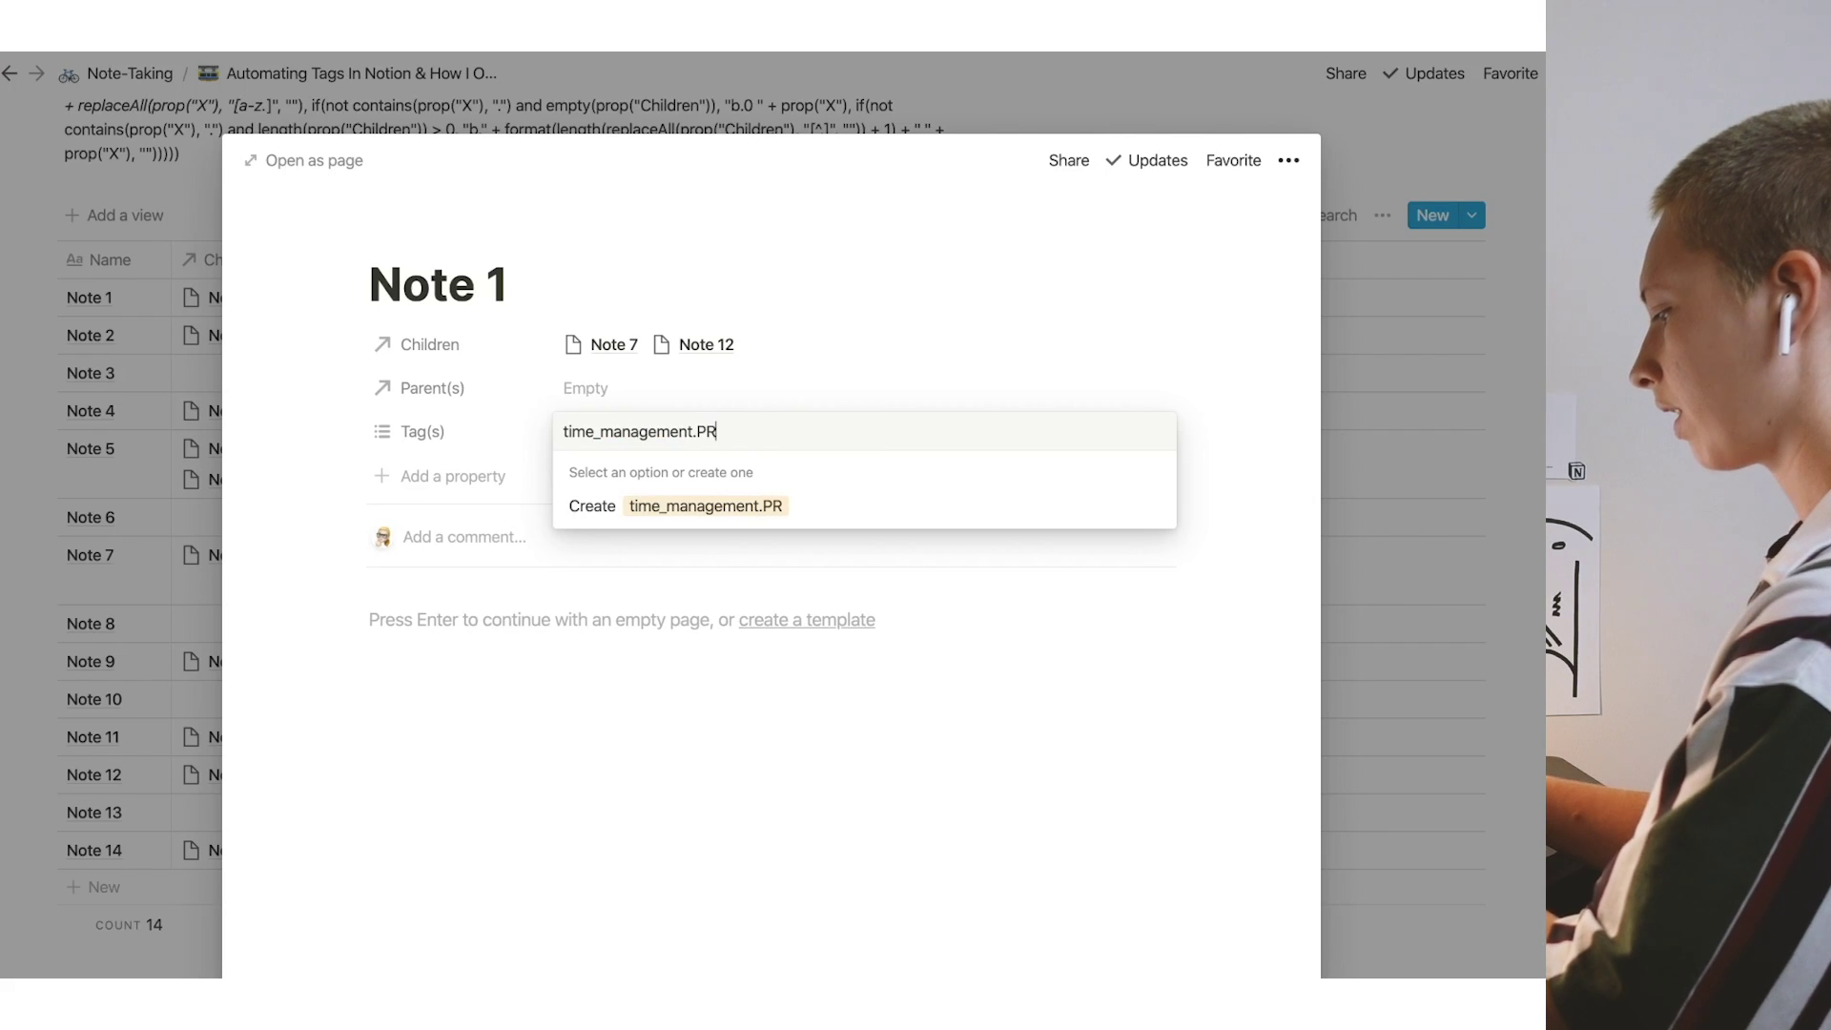
pyautogui.press('Return')
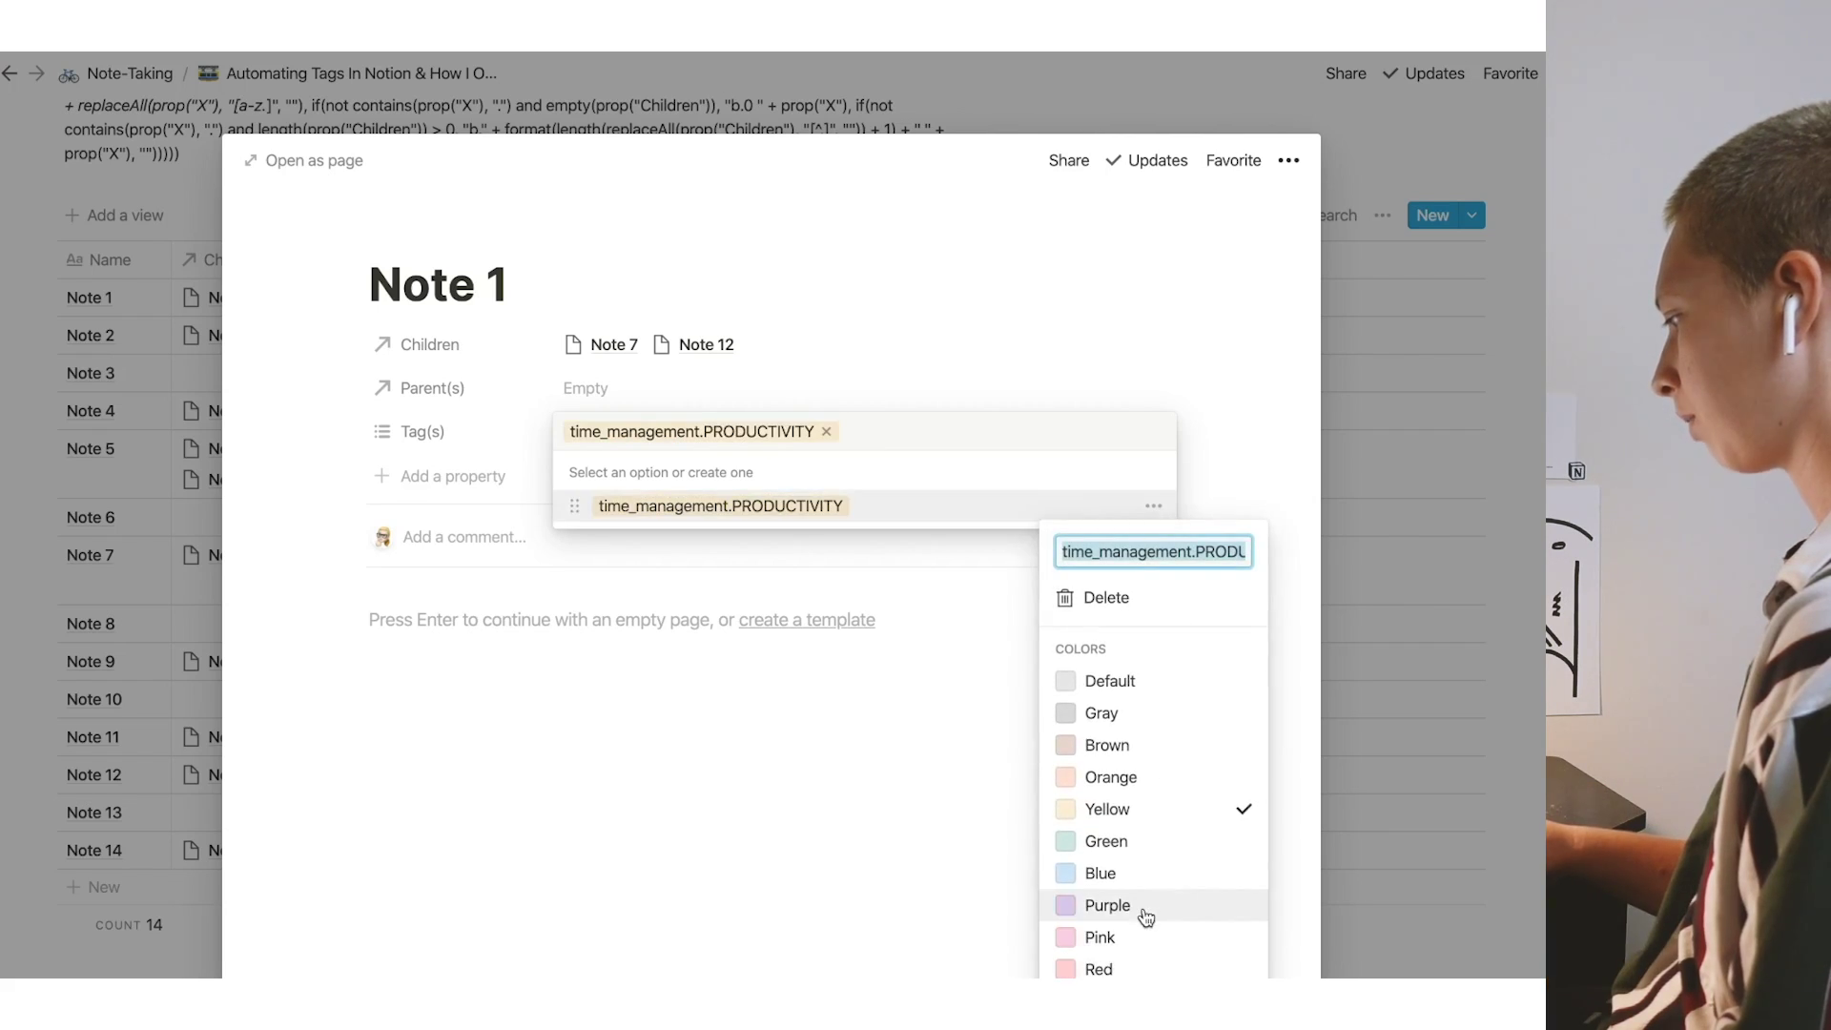
pyautogui.click(1107, 906)
pyautogui.click(590, 608)
pyautogui.click(958, 616)
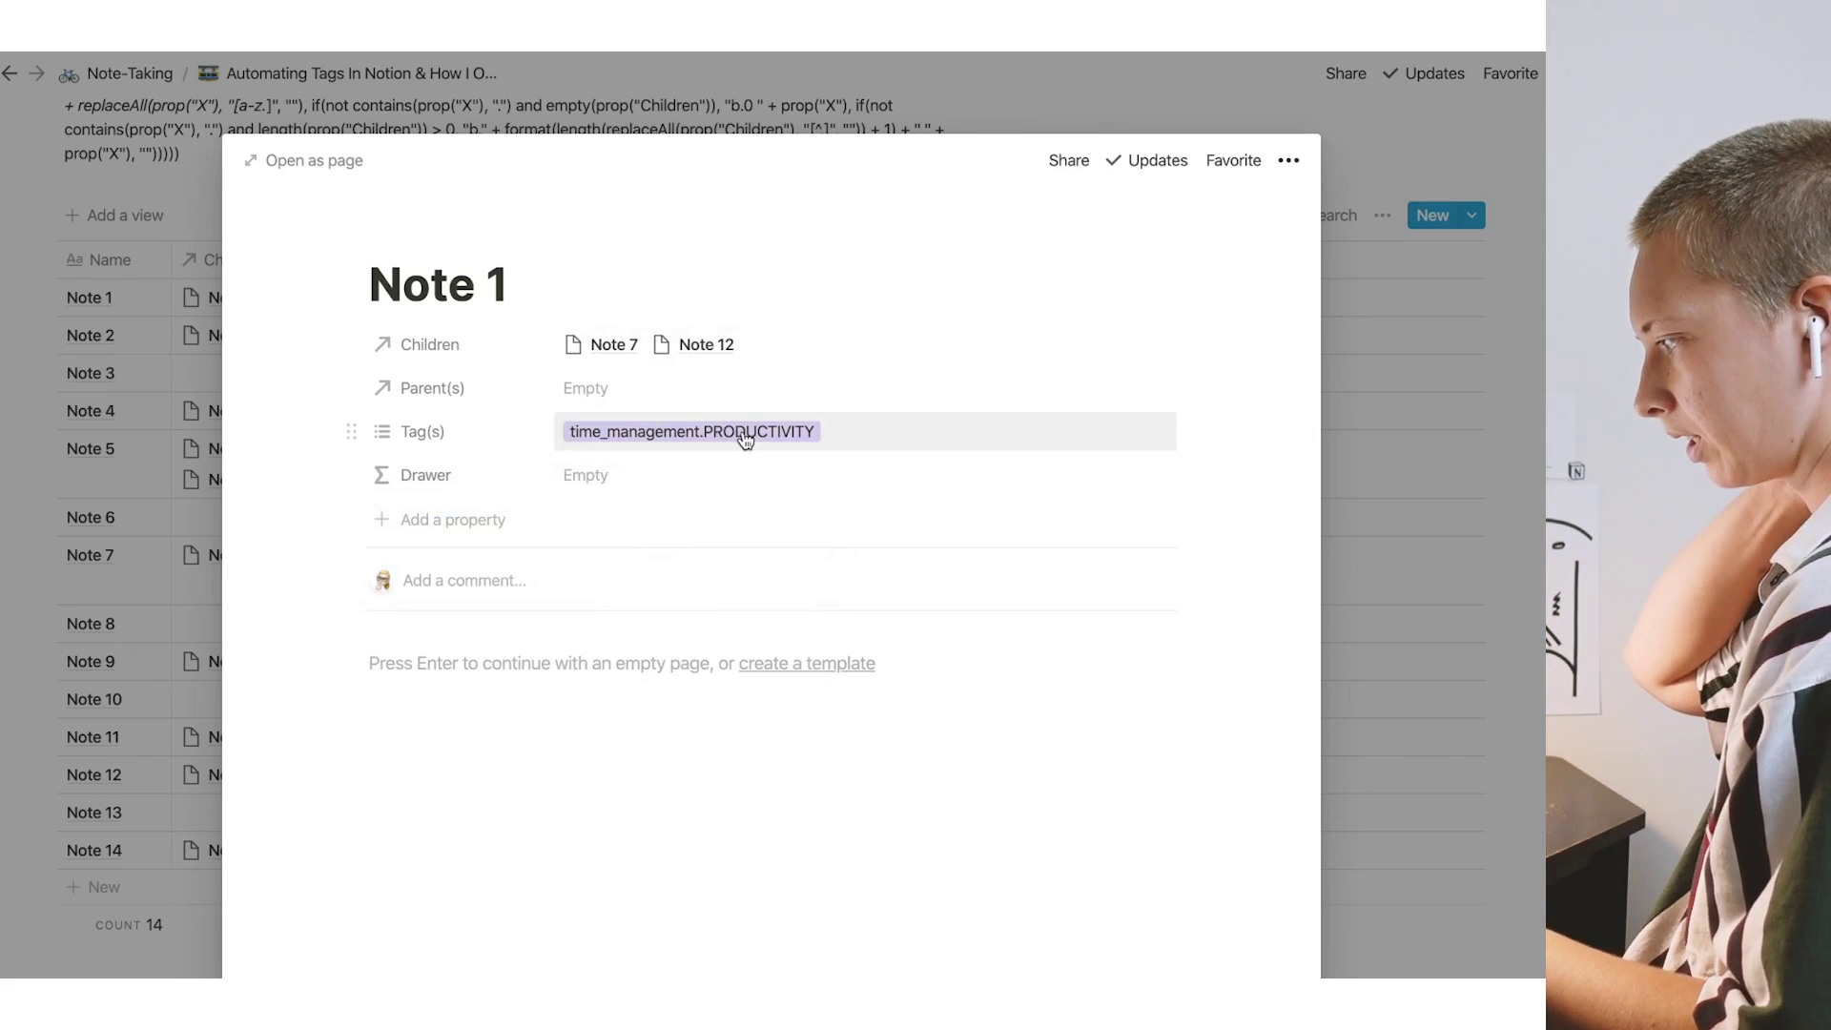
pyautogui.click(702, 445)
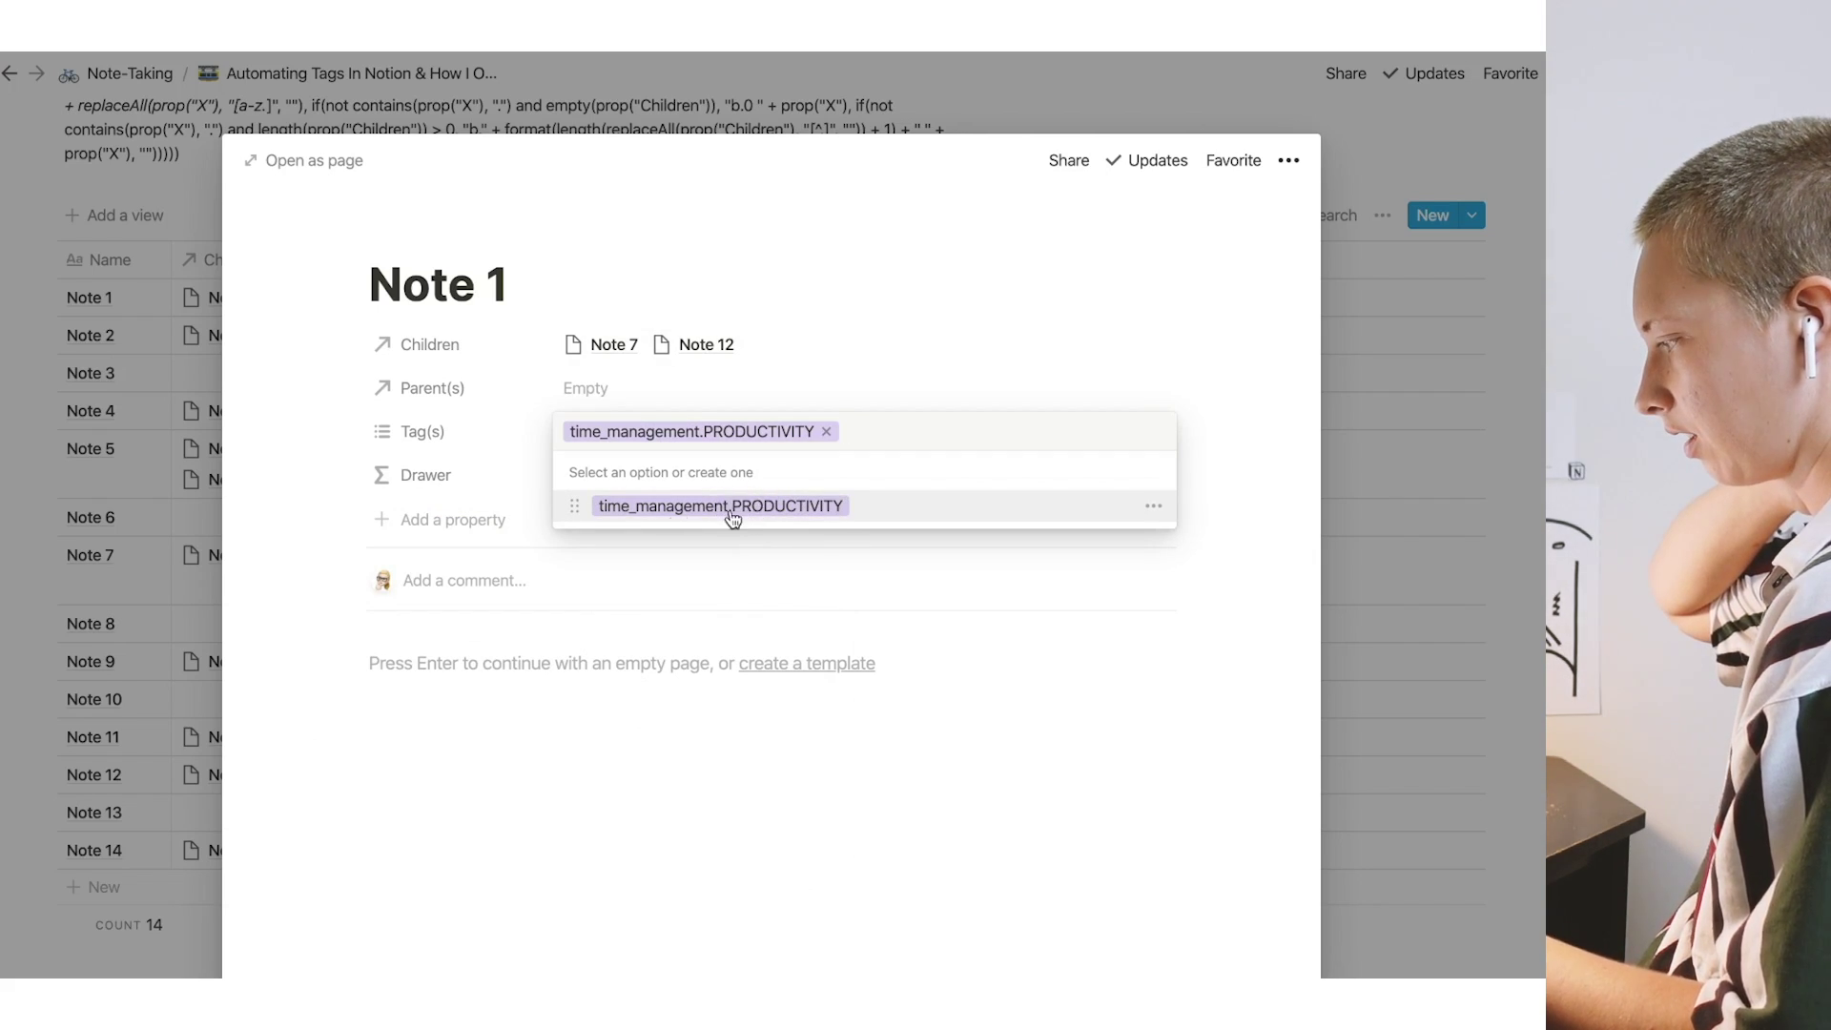
pyautogui.click(596, 492)
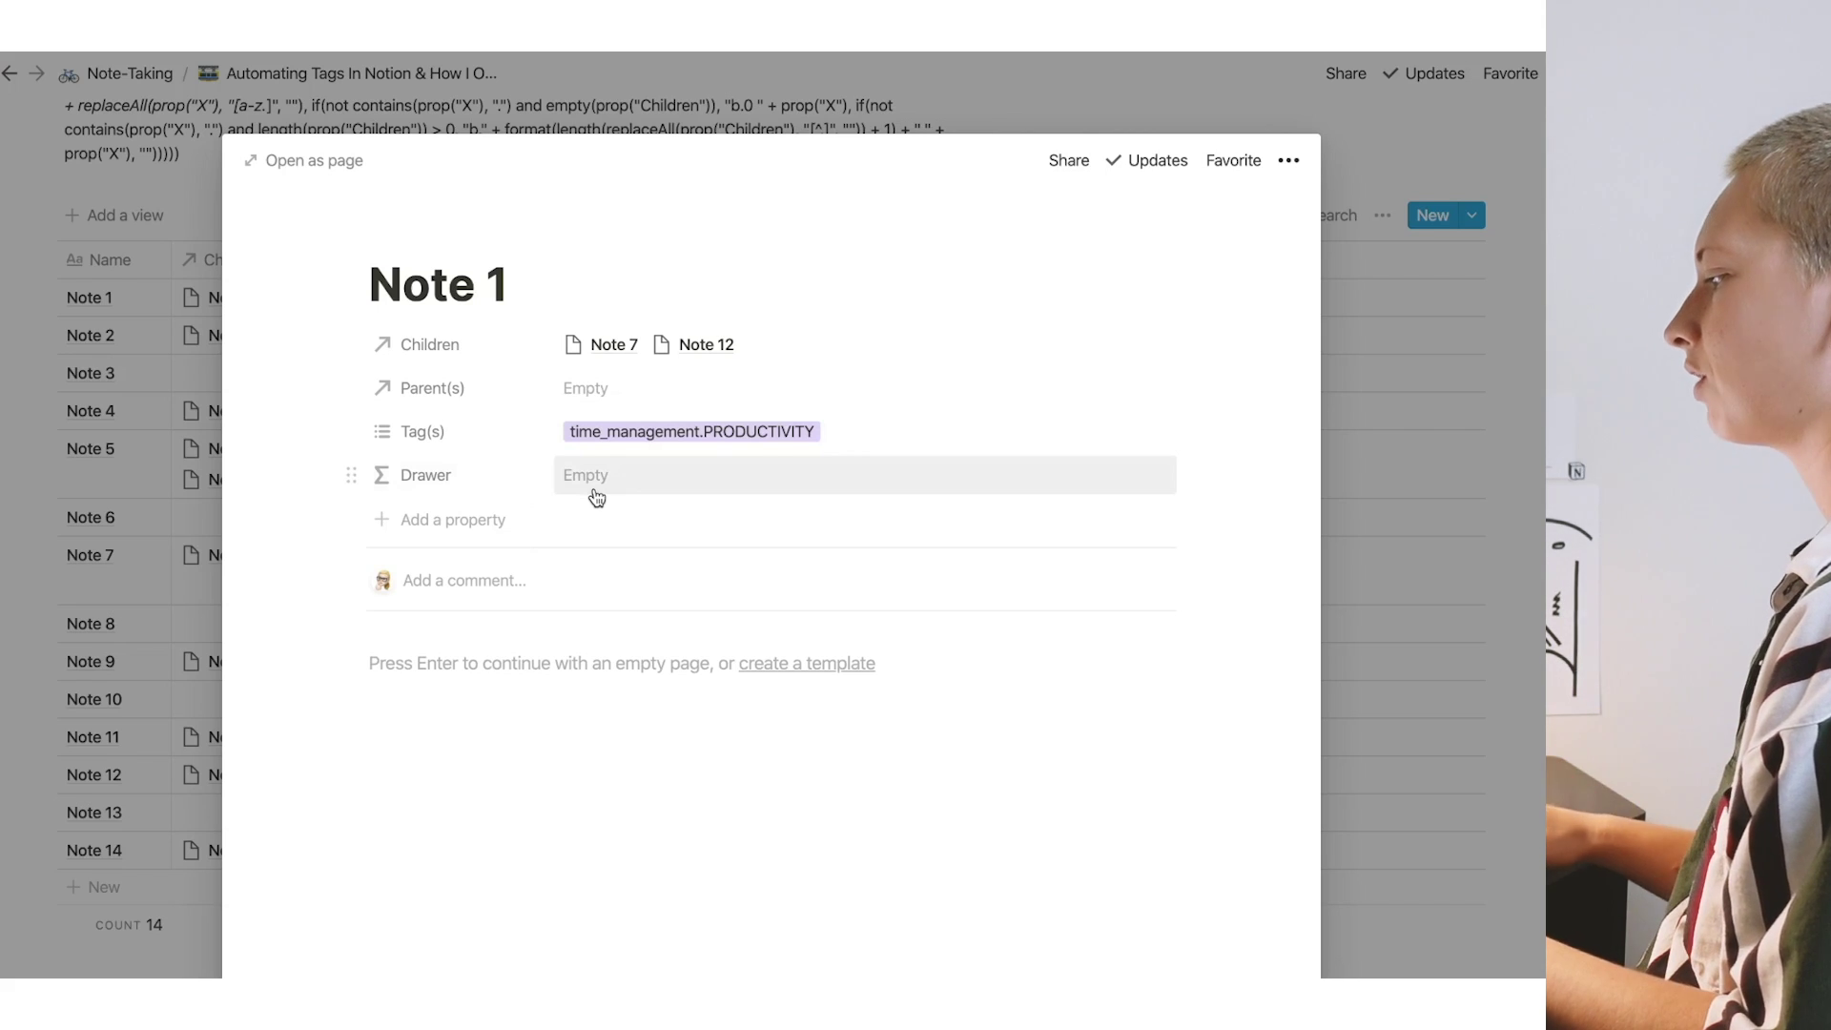
# - Rename the Tag(s) property to Tag(s) (x) and Drawer to Drawer (y)
pyautogui.click(460, 437)
pyautogui.write('(x)')
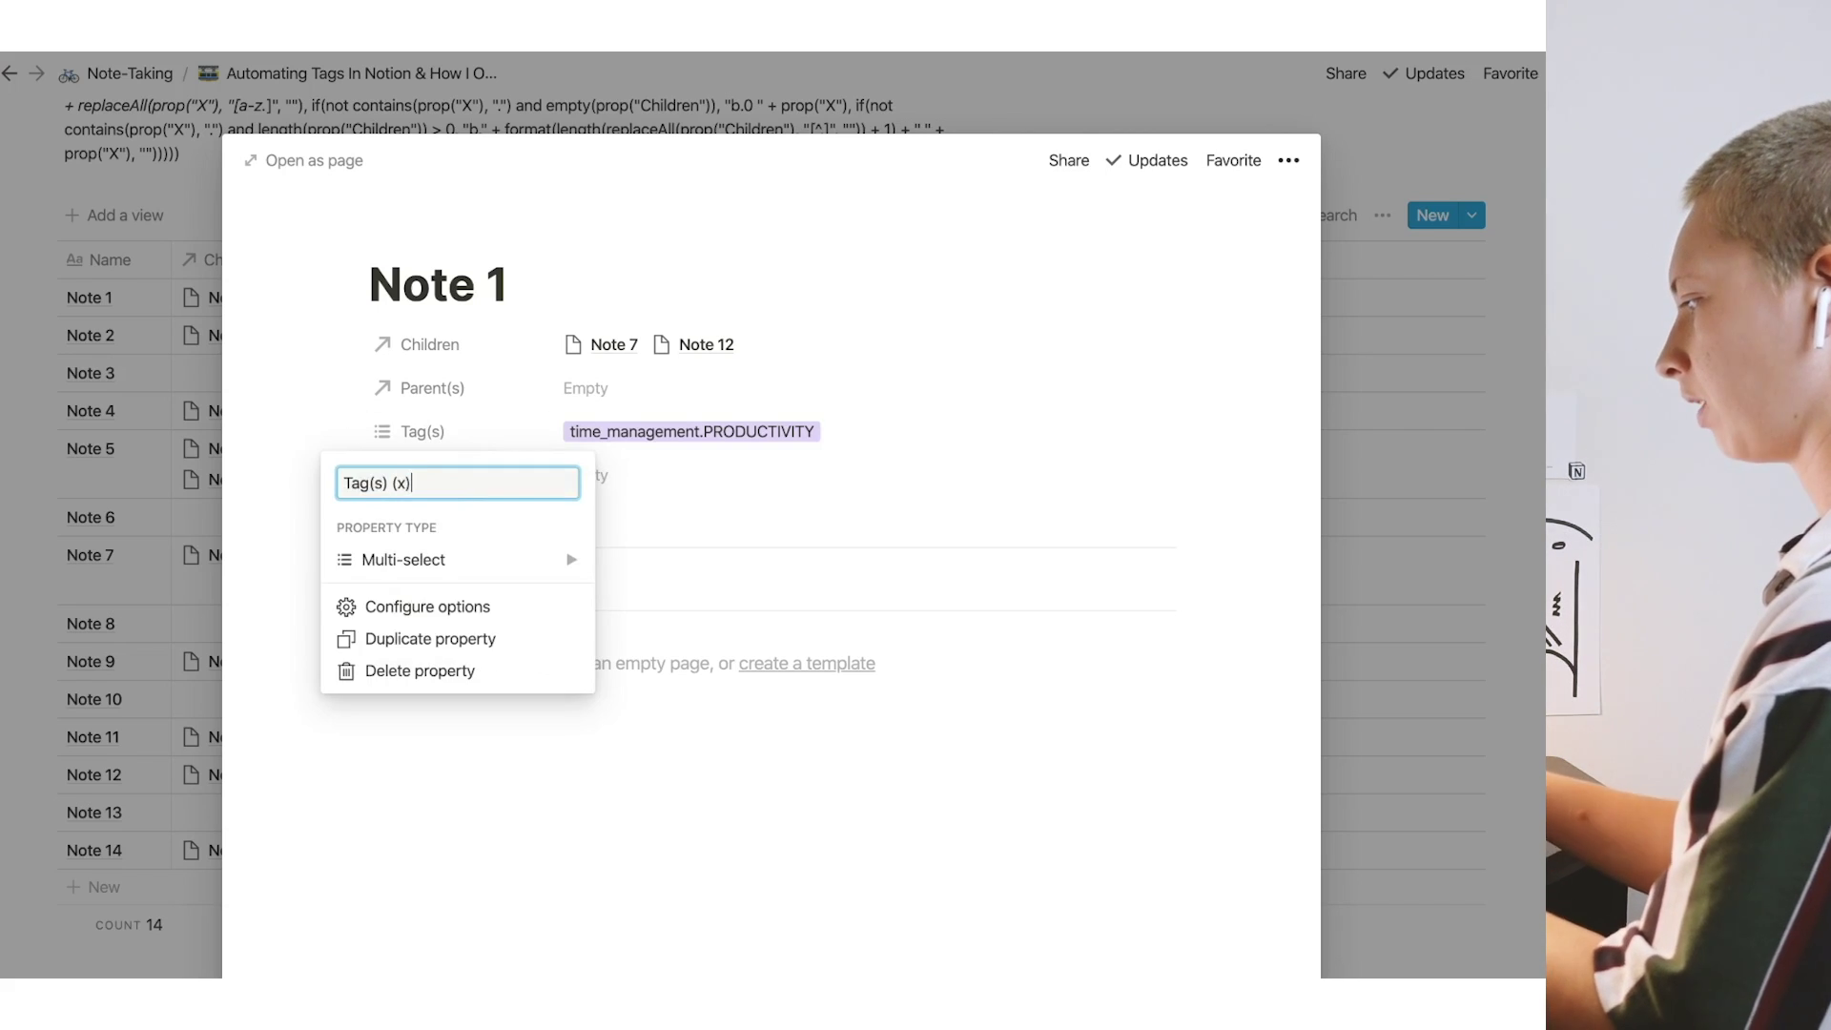
pyautogui.click(310, 424)
pyautogui.click(498, 482)
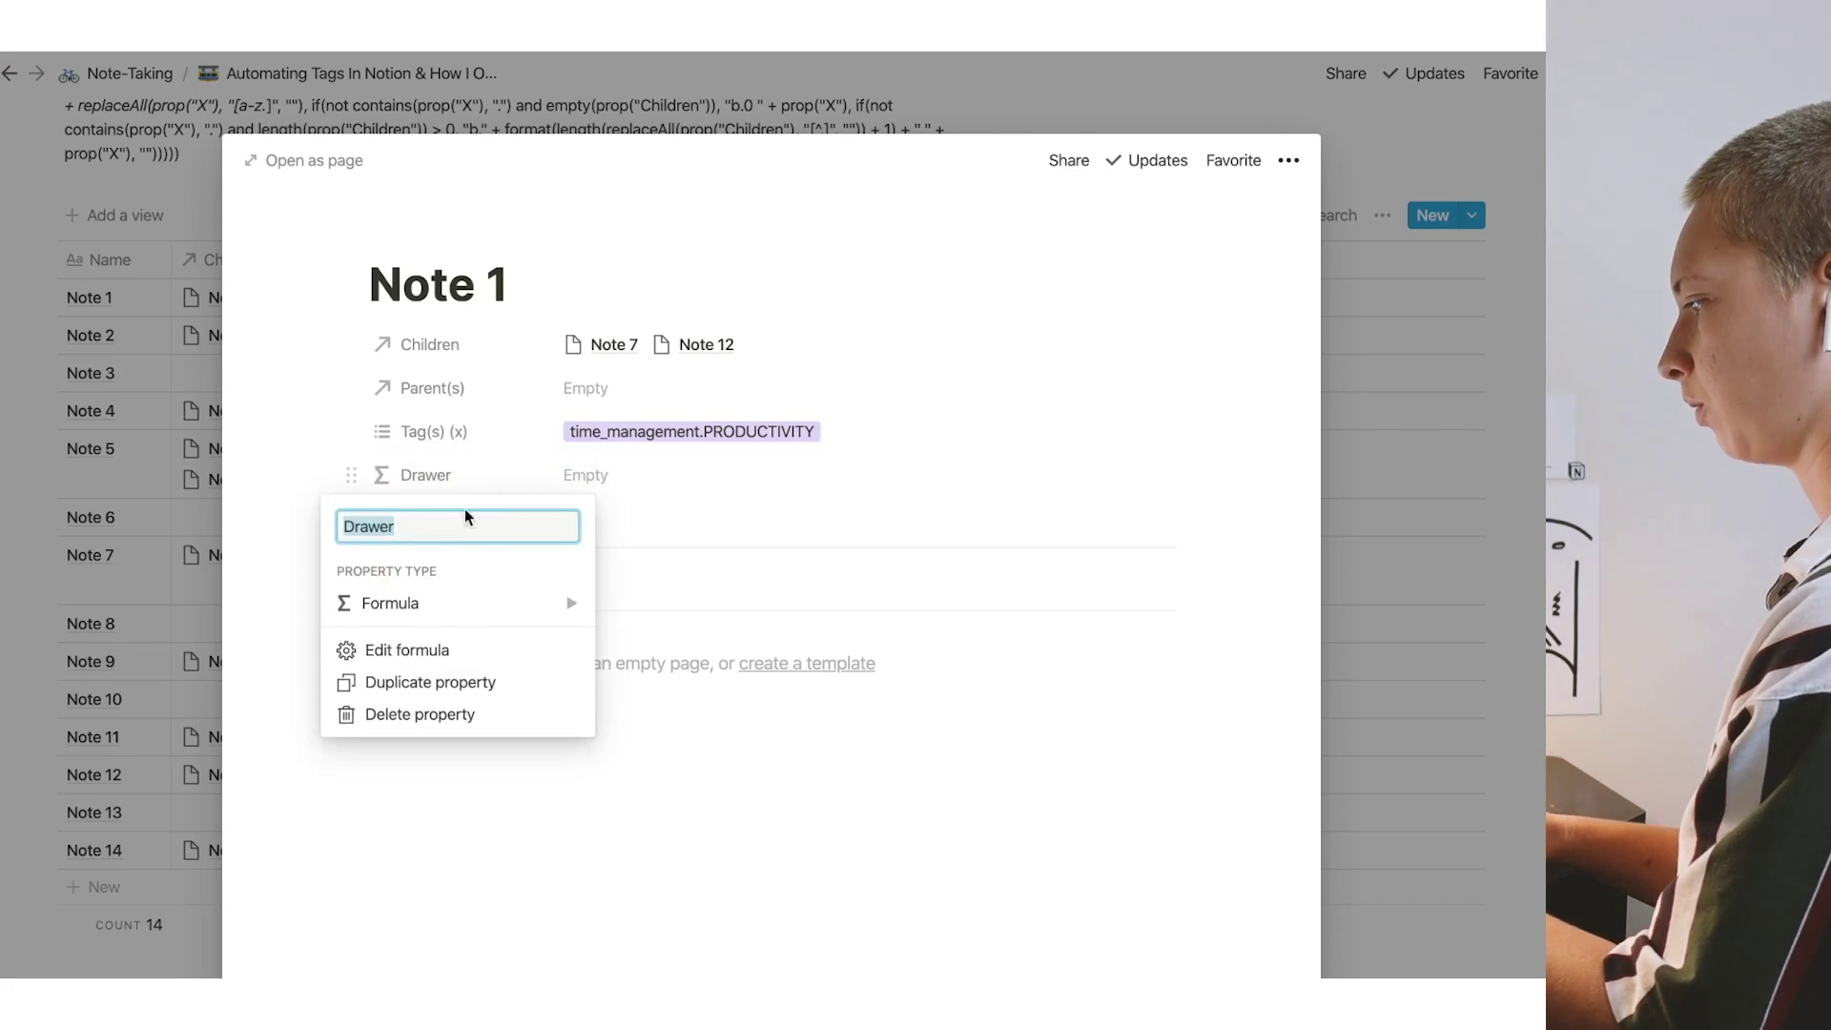
pyautogui.click(435, 531)
pyautogui.write('(y')
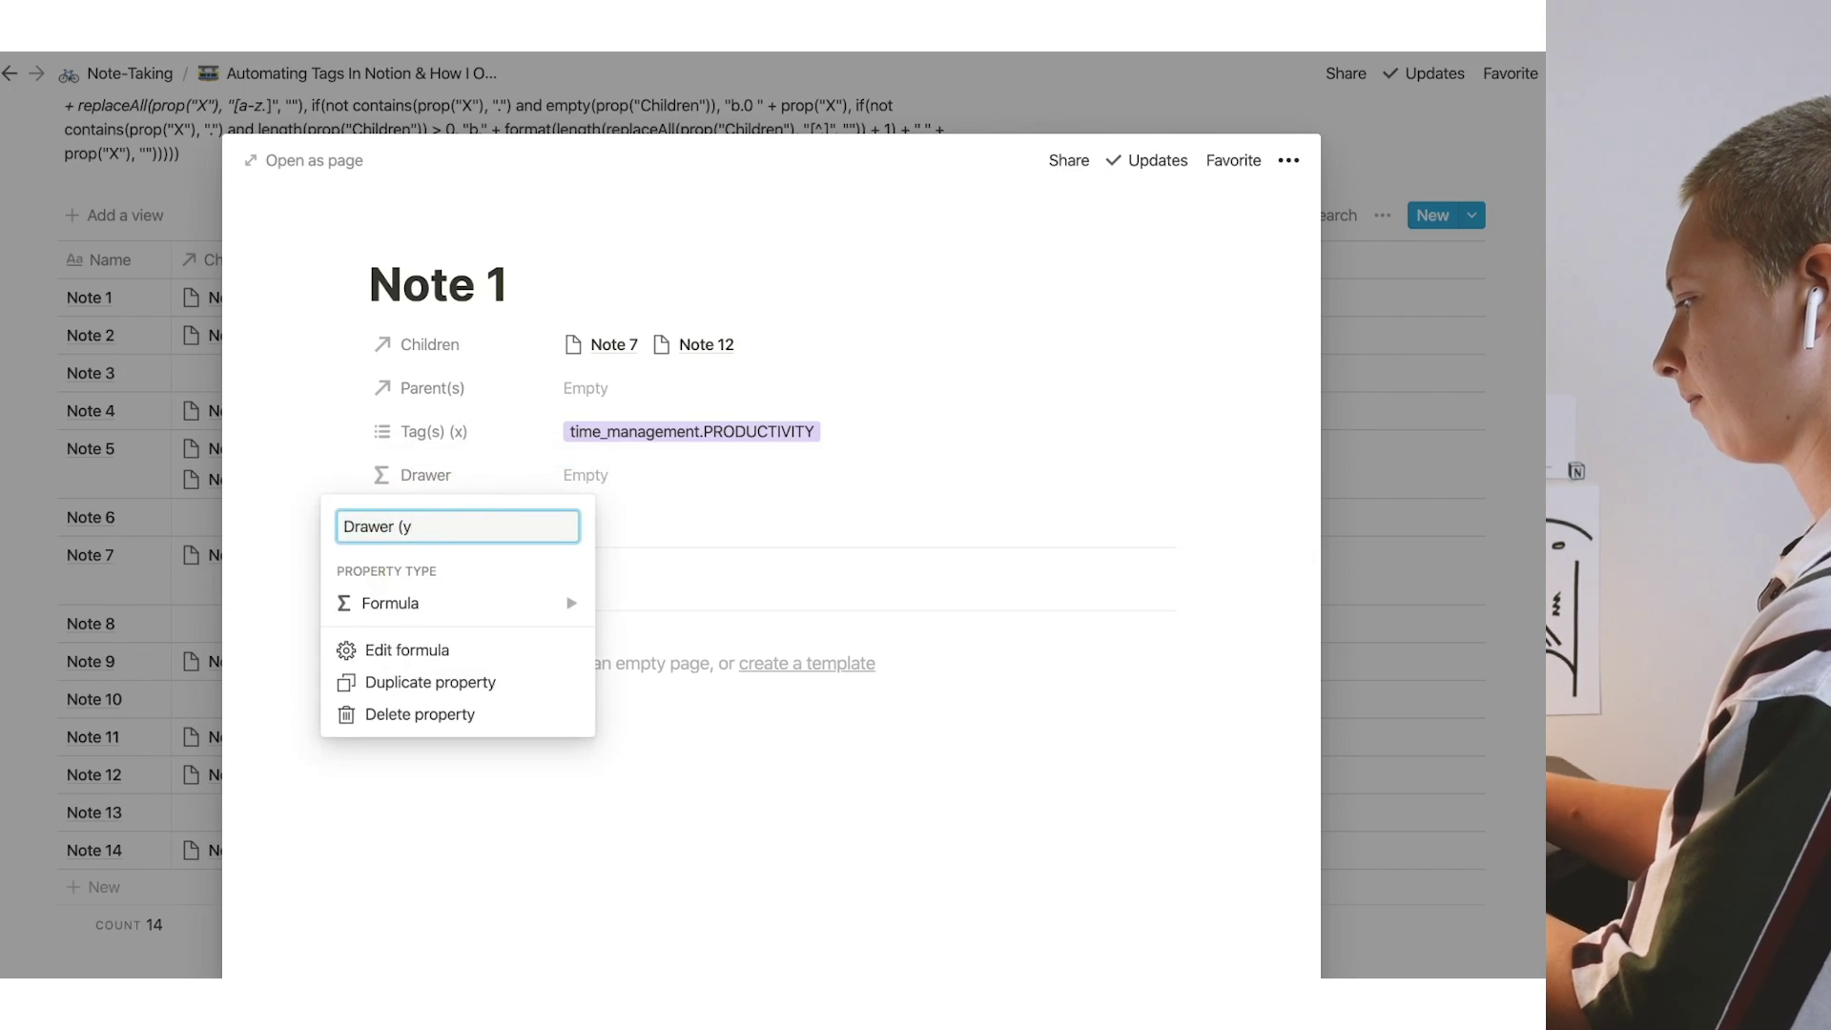
pyautogui.click(290, 409)
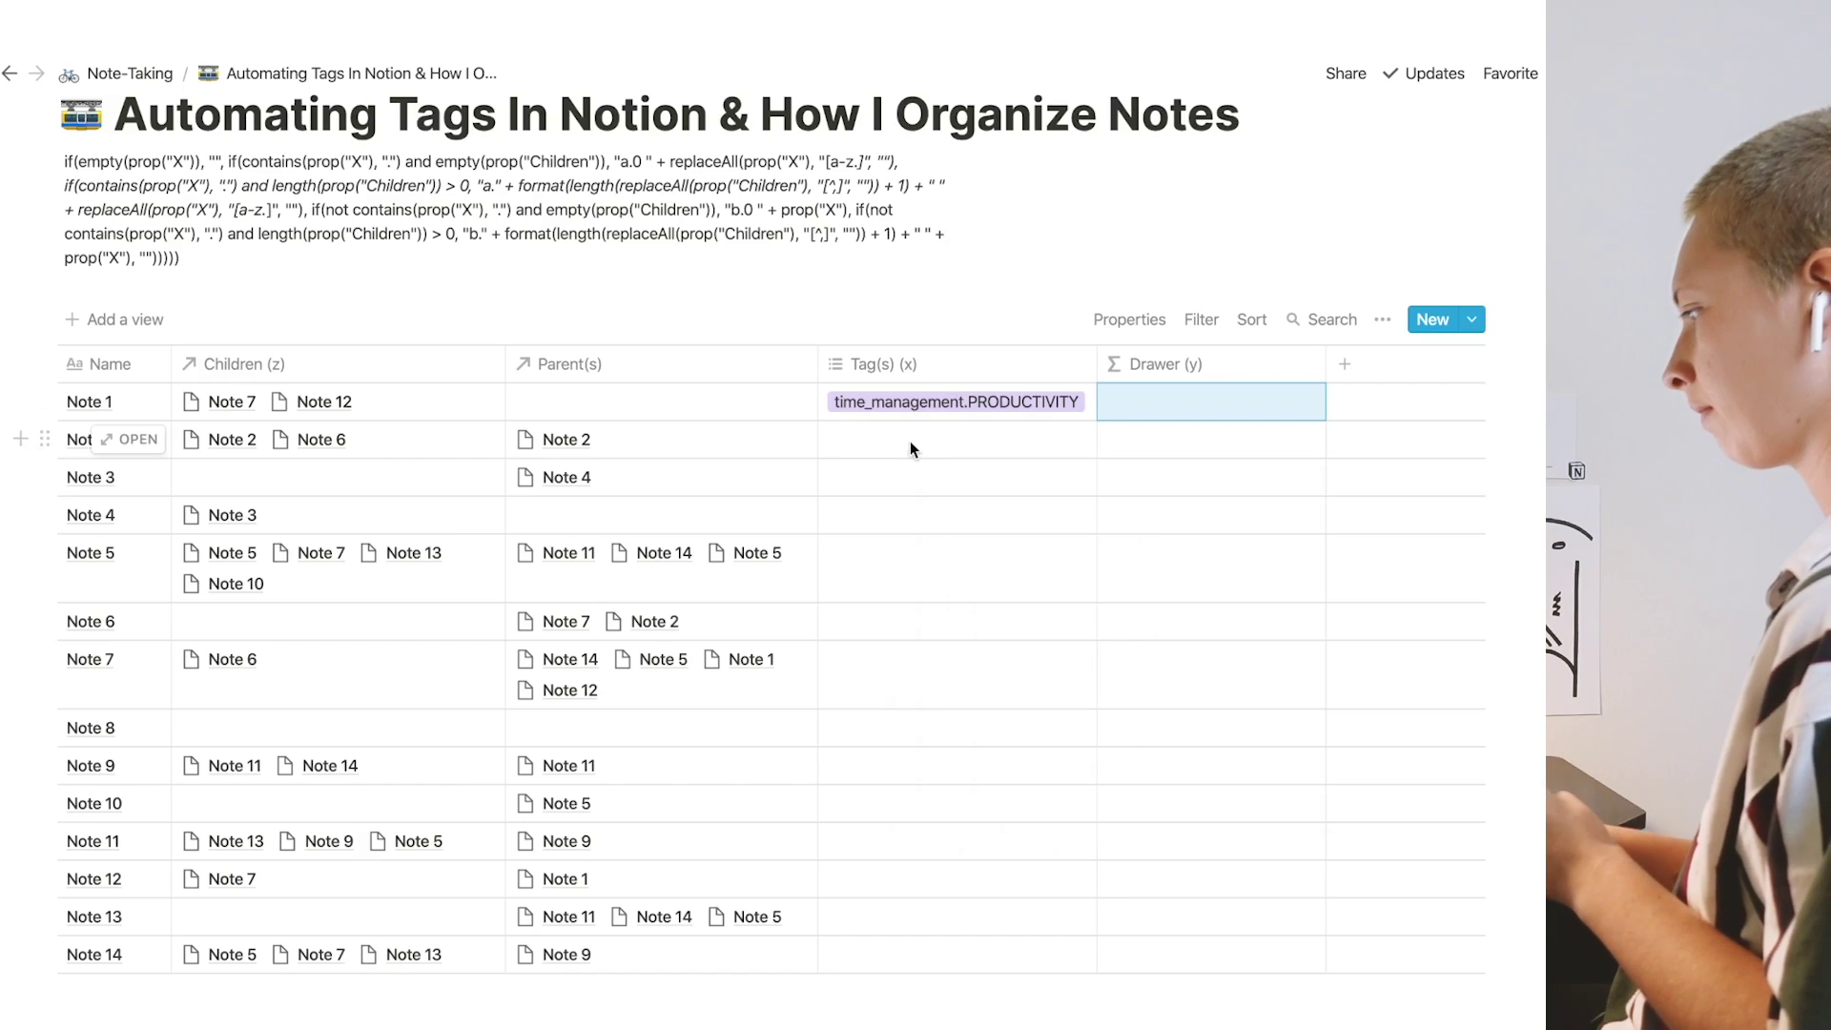
# - Give Note 2 a new purple PRODUCTIVITY tag, then start editing the Drawer formula
pyautogui.click(910, 440)
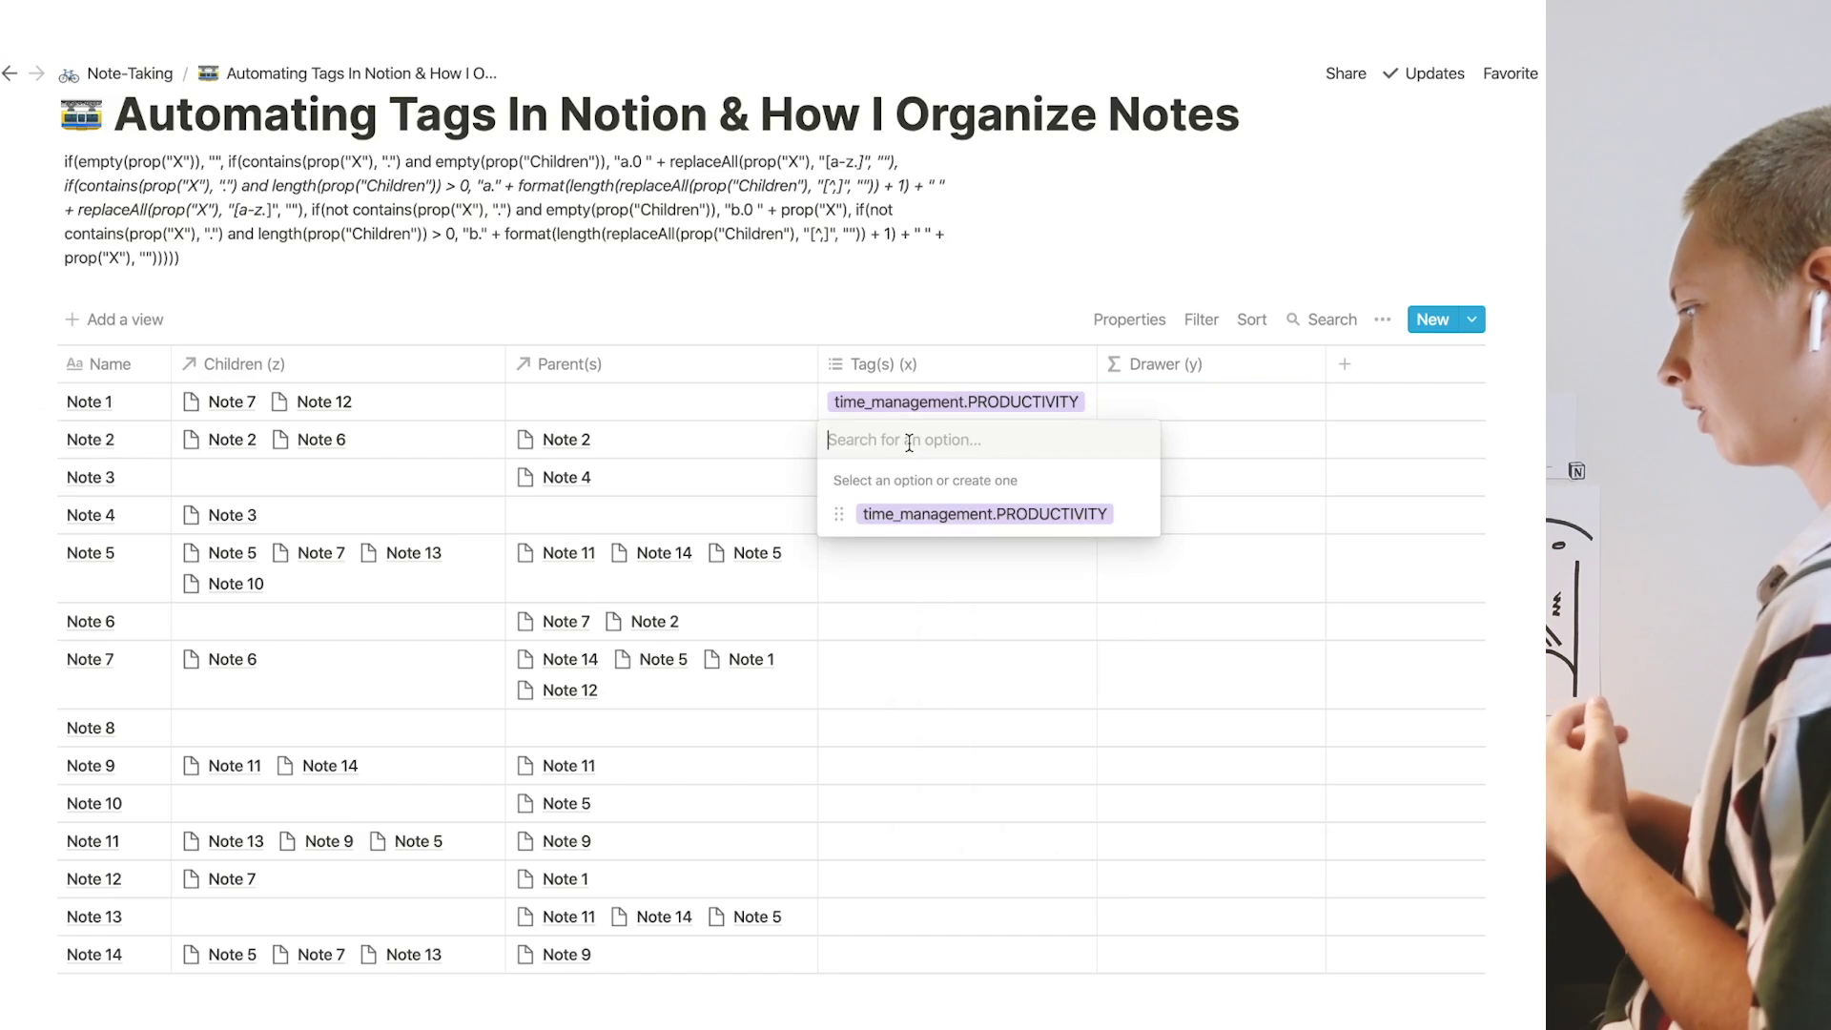
pyautogui.write('PROD')
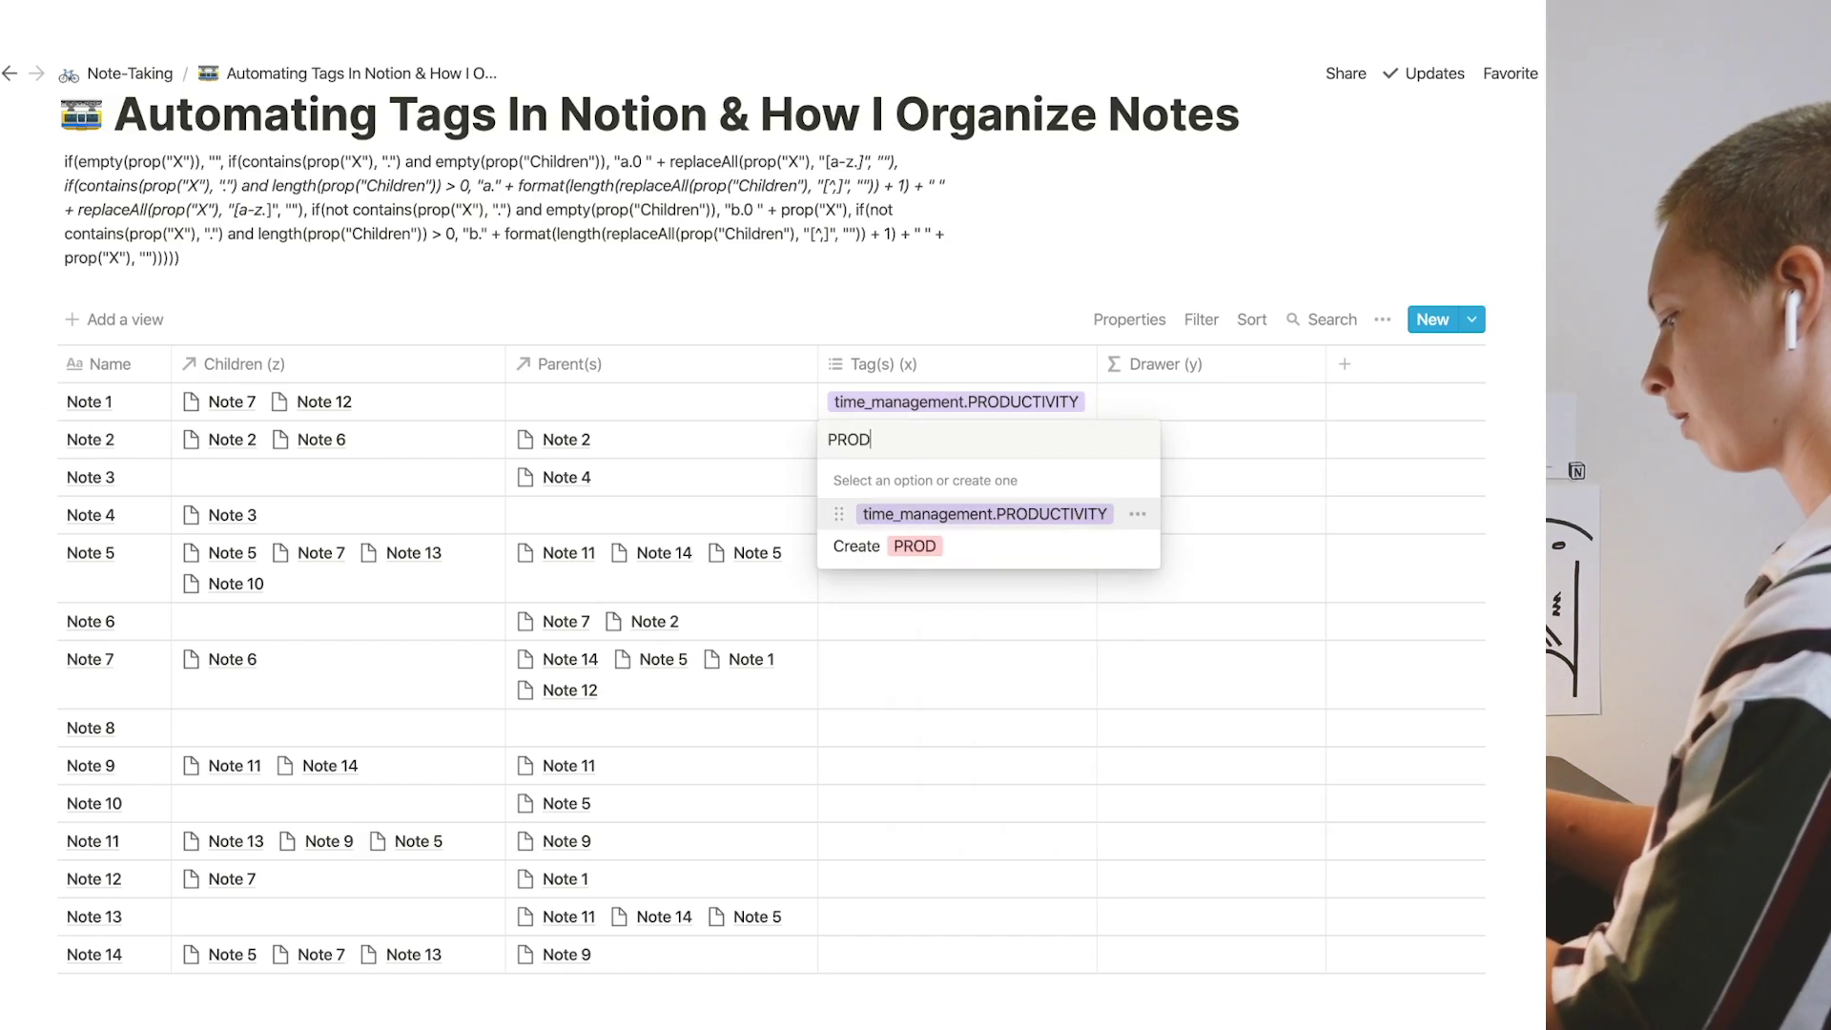
pyautogui.write('UCTIVITY')
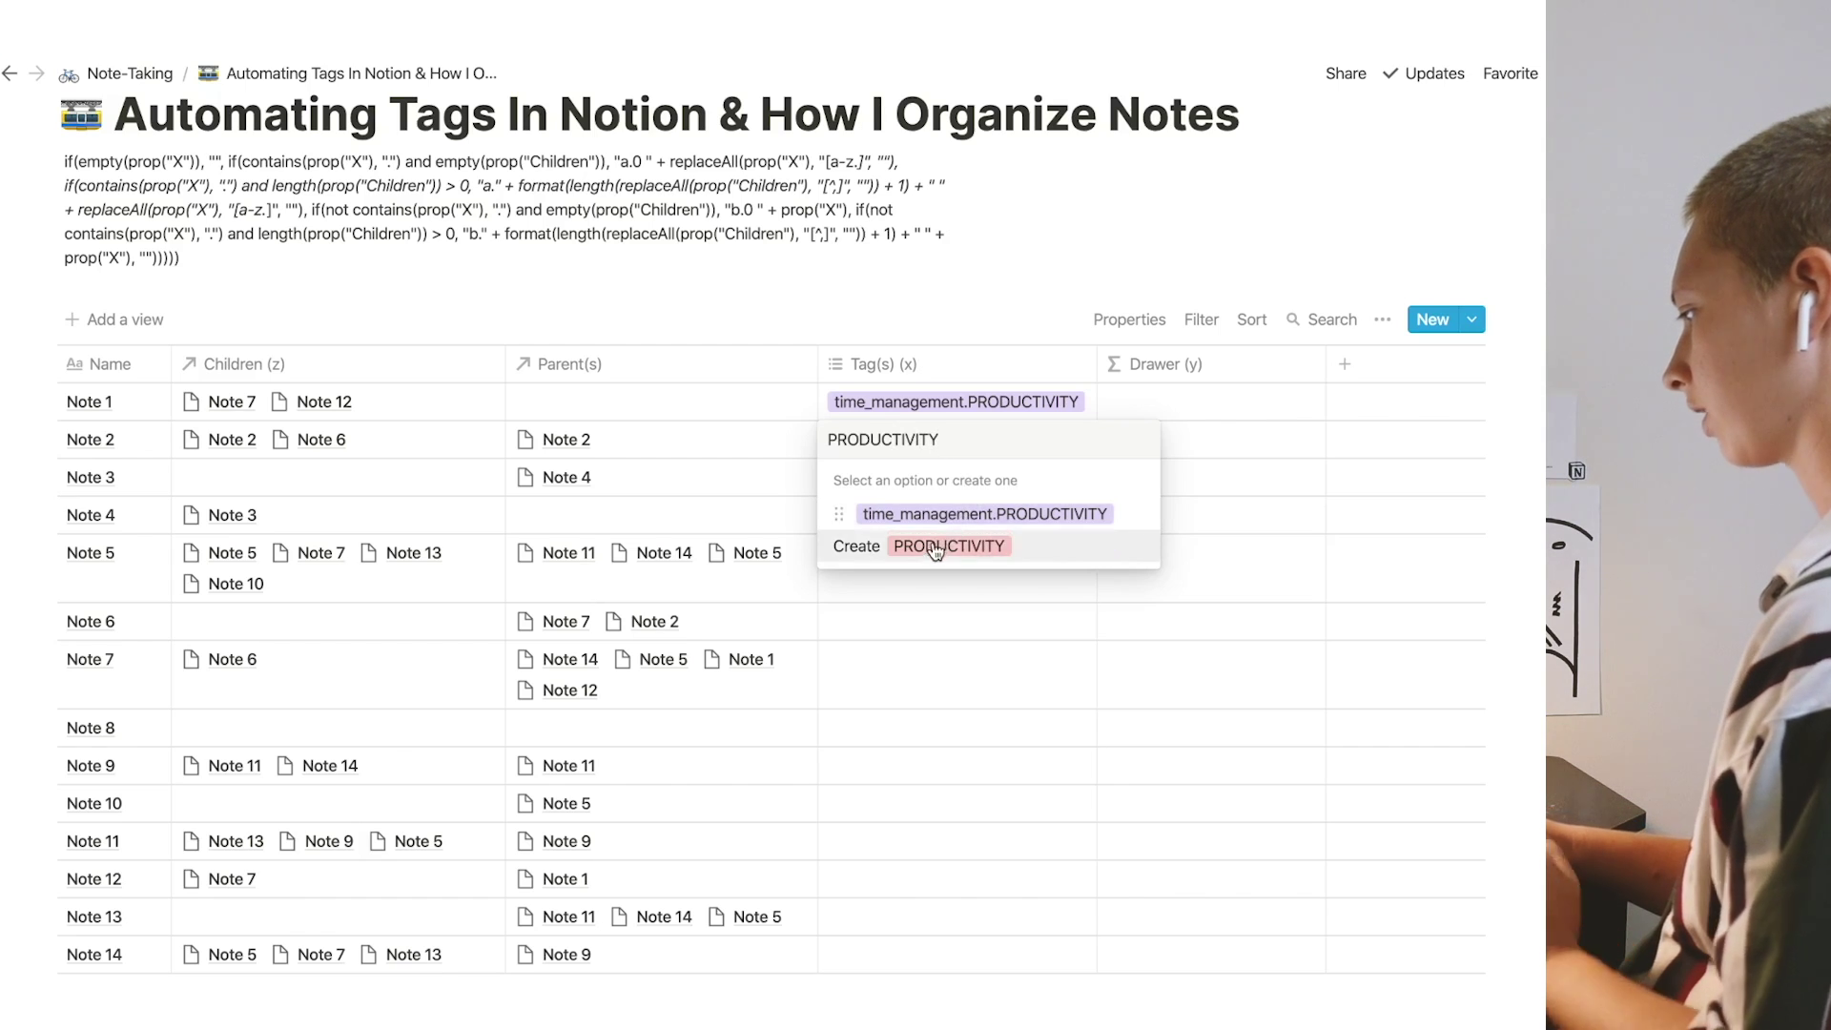
pyautogui.click(930, 545)
pyautogui.press('Escape')
pyautogui.click(959, 437)
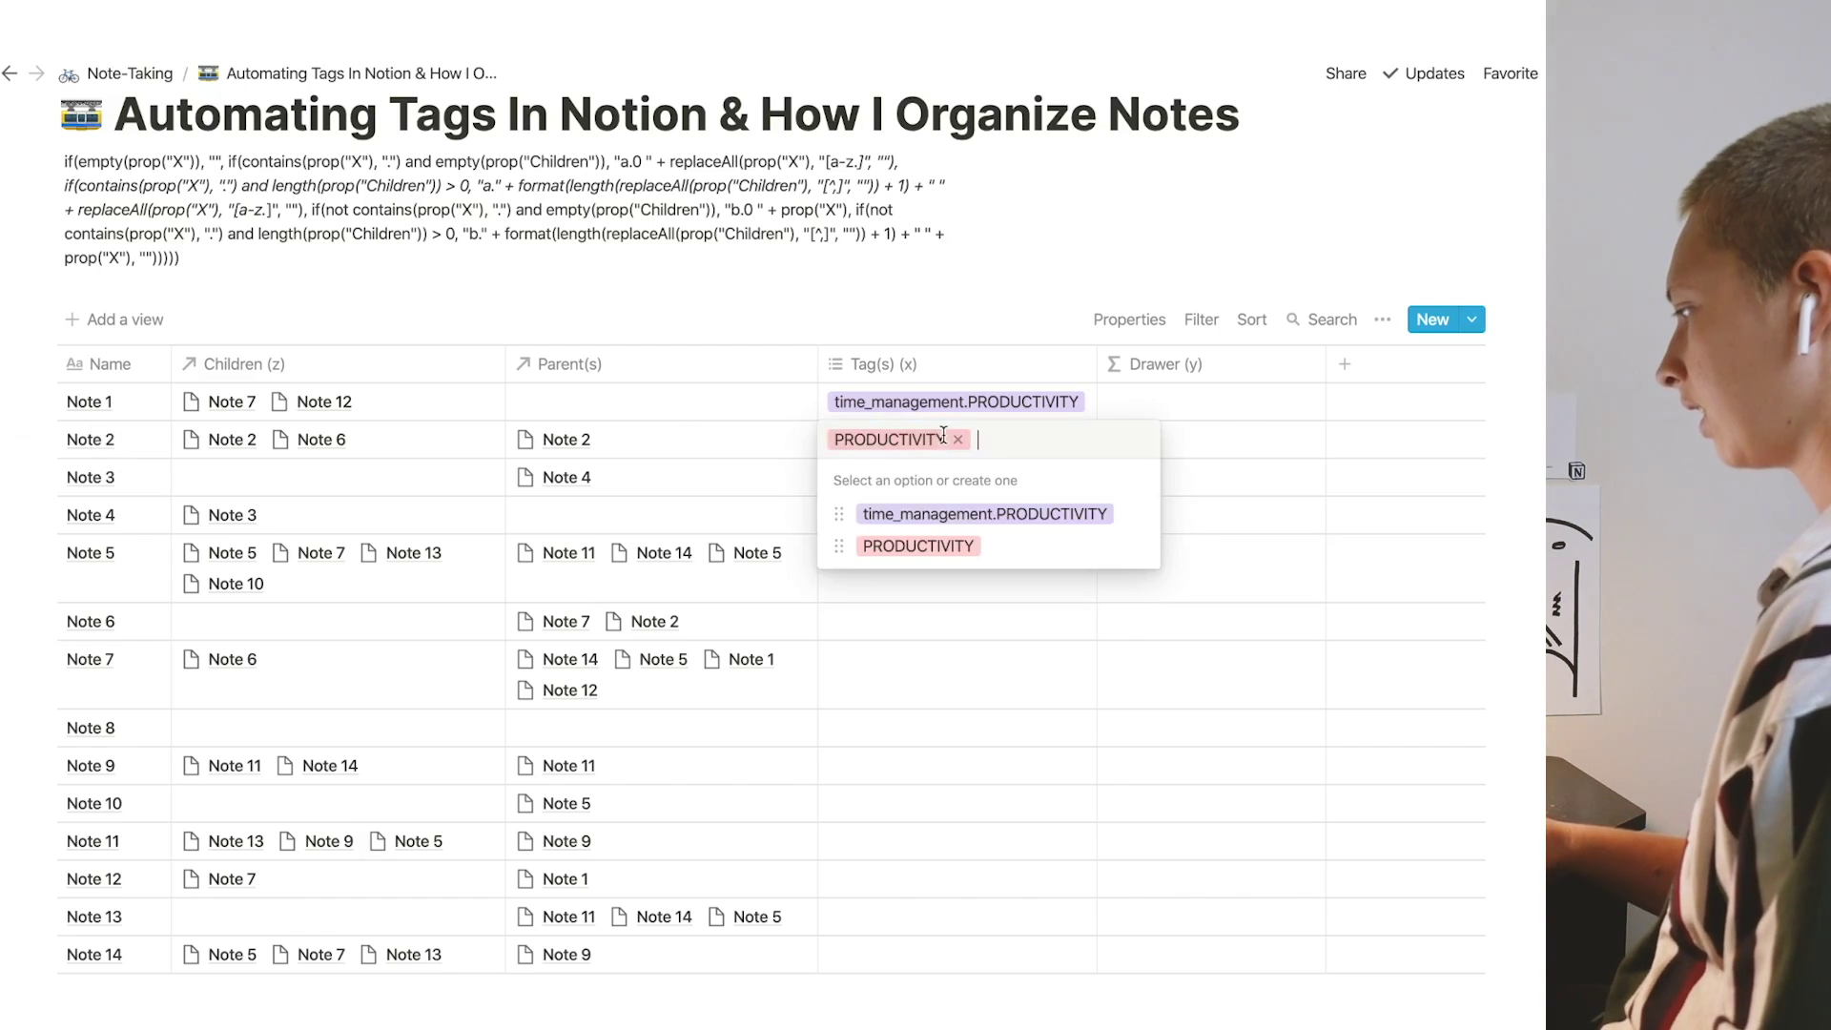
pyautogui.click(1138, 547)
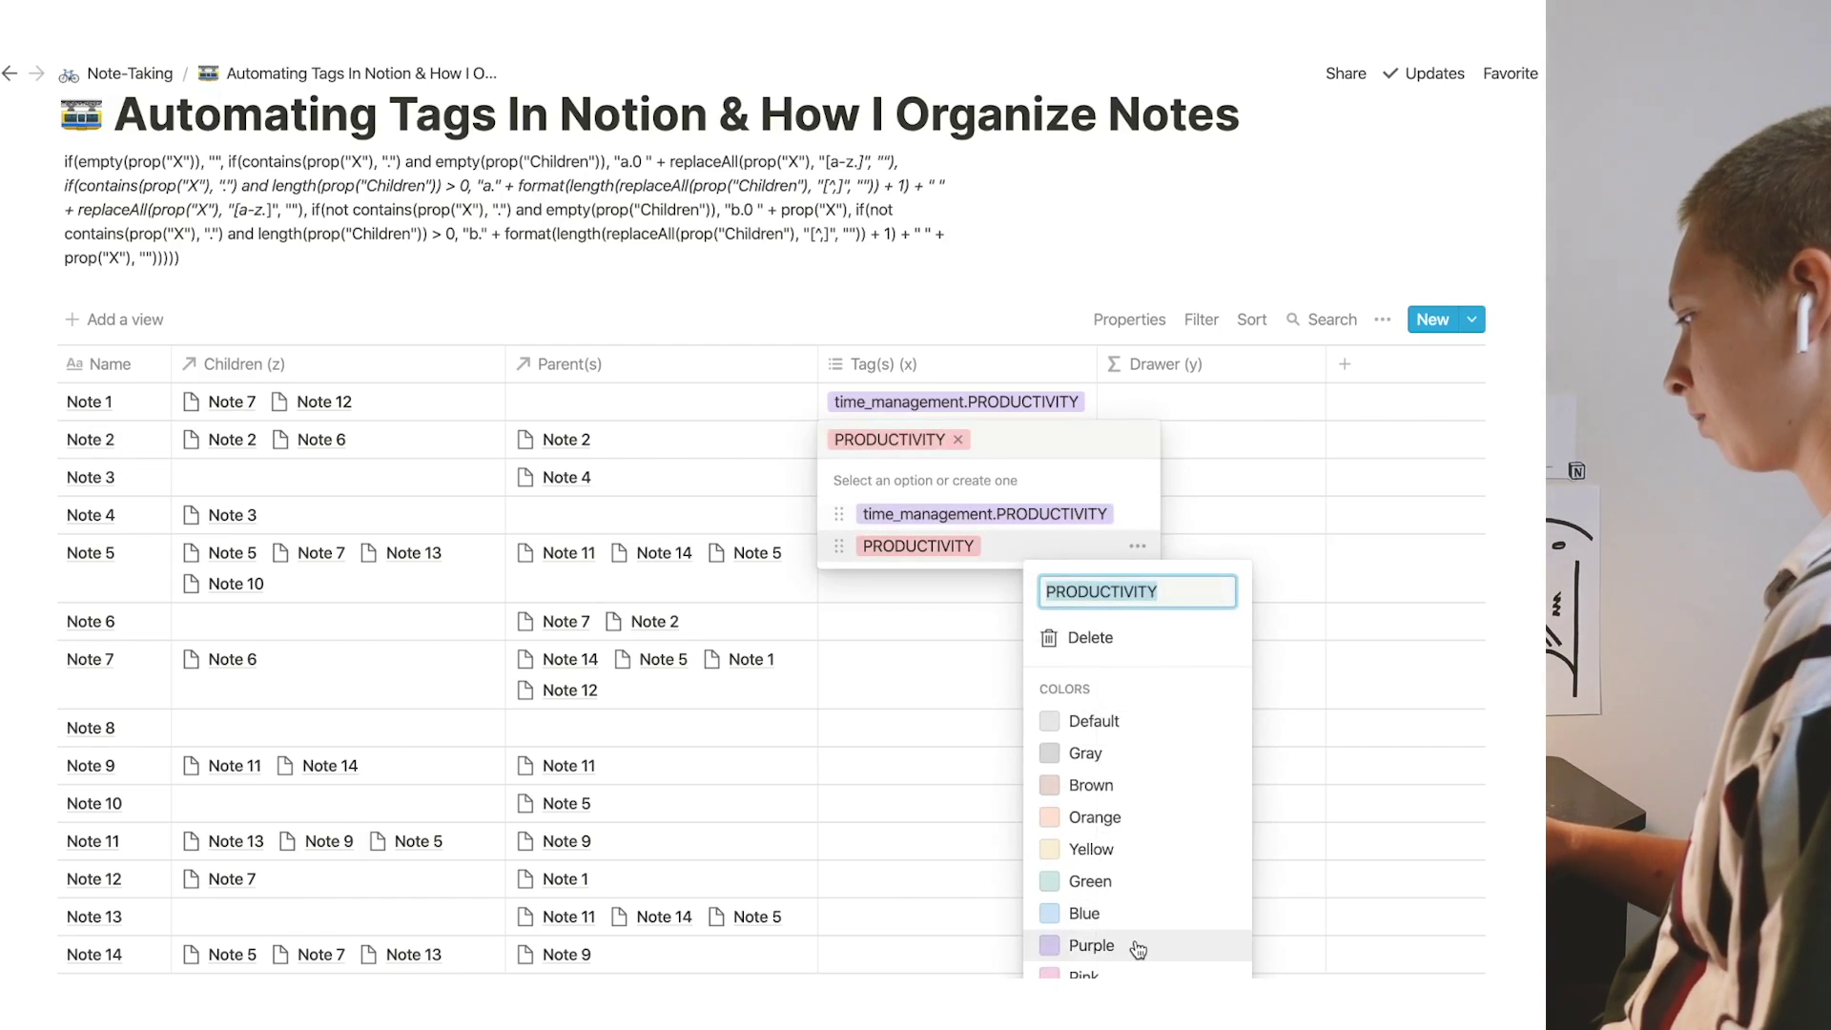
pyautogui.click(784, 830)
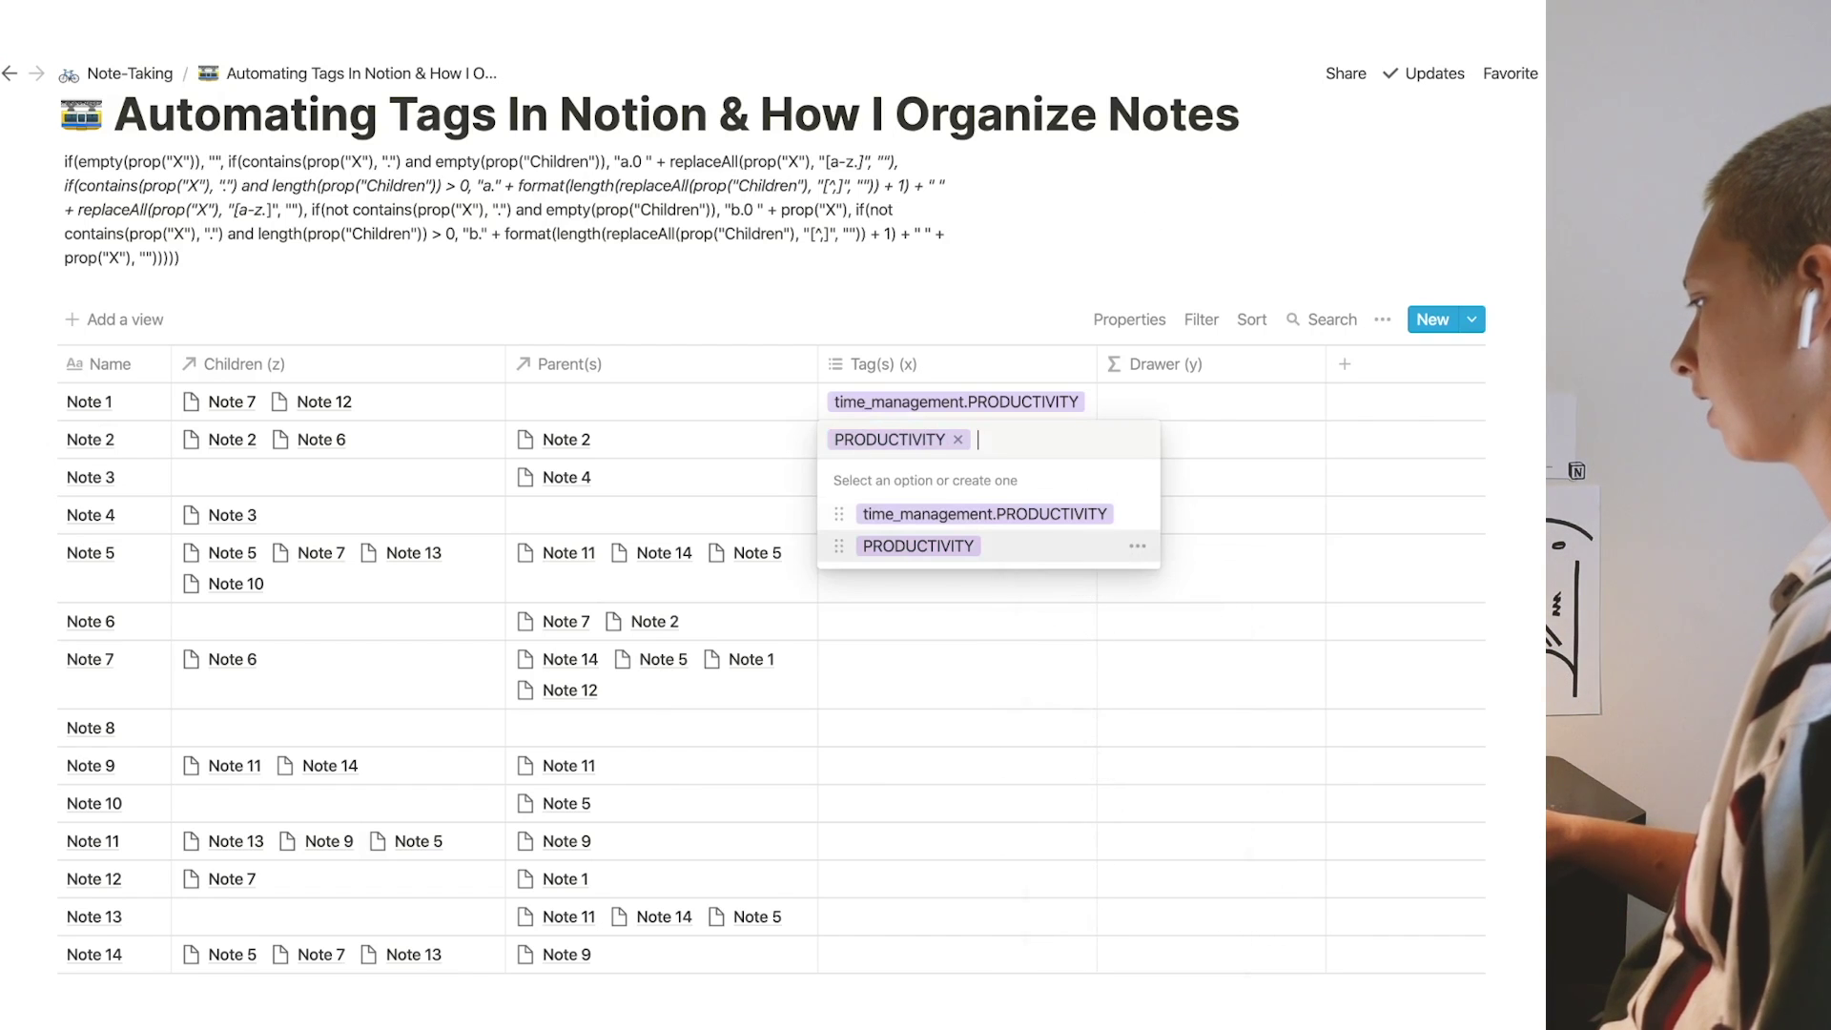
pyautogui.click(1152, 397)
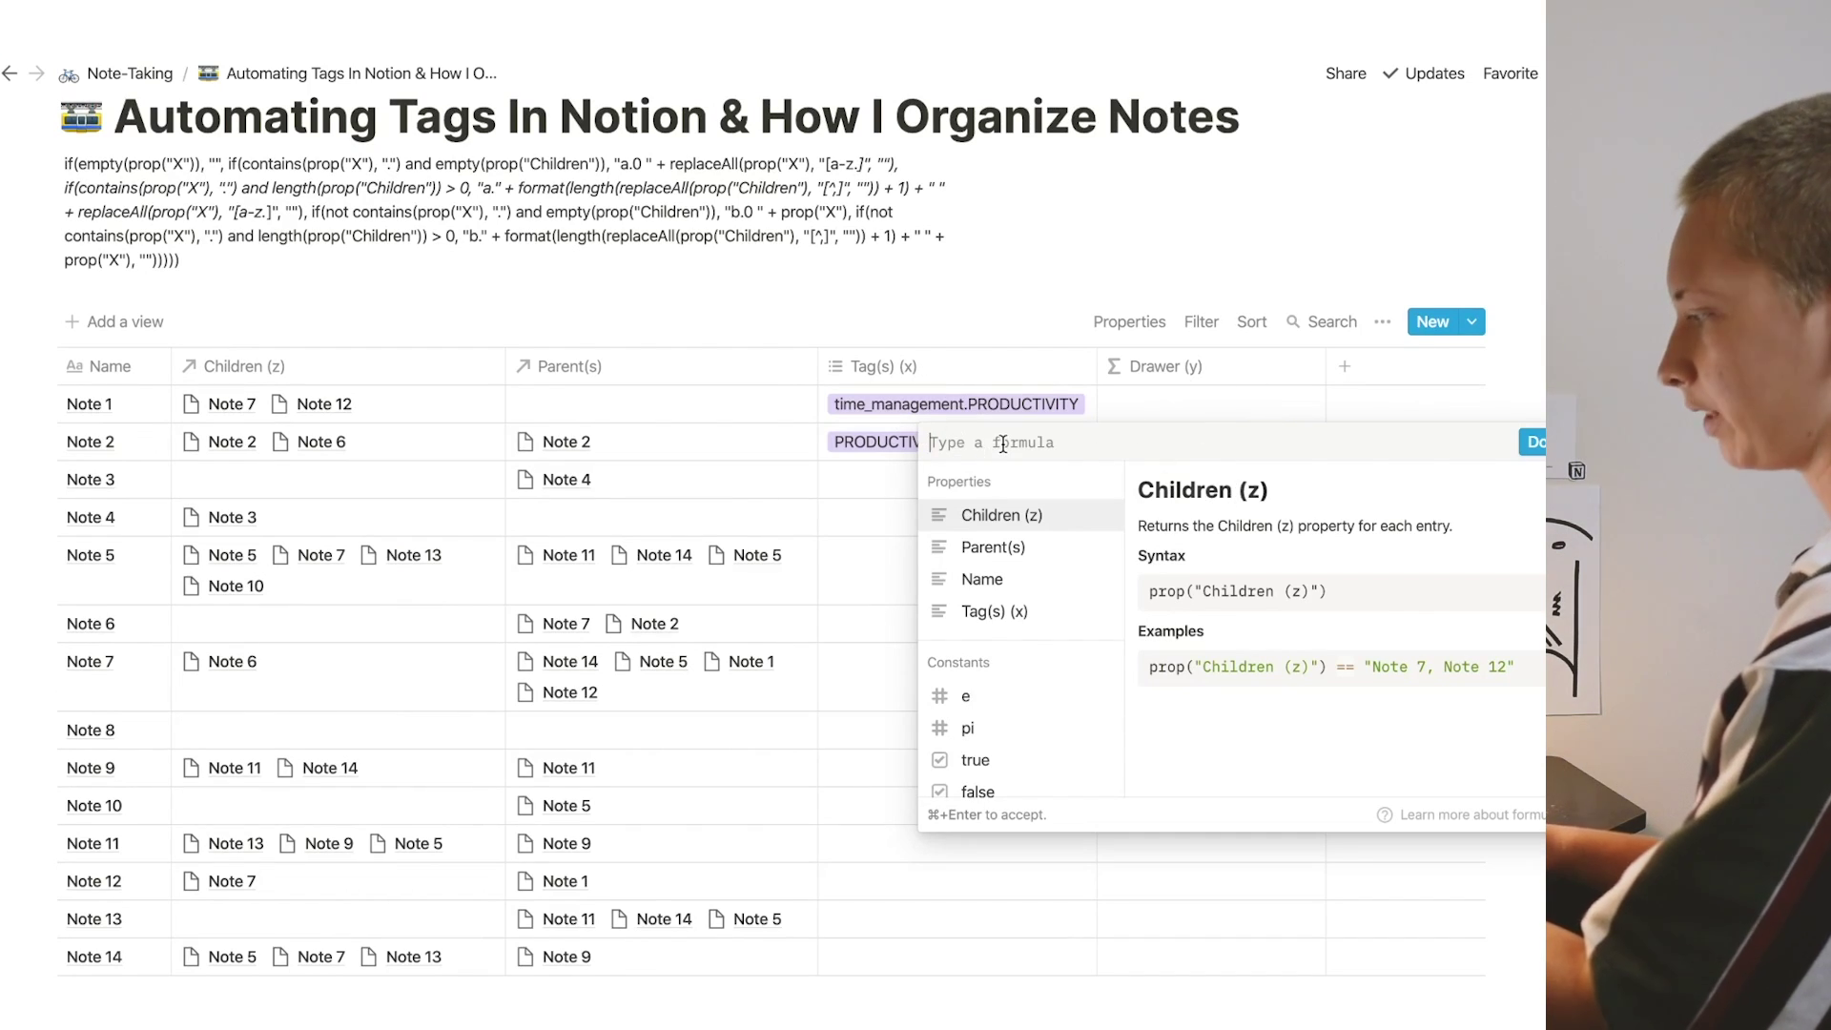
# - Save a test Drawer formula: if(empty(Tag(s) (x)), "", "Not Empty")
pyautogui.write('if(empty(prop')
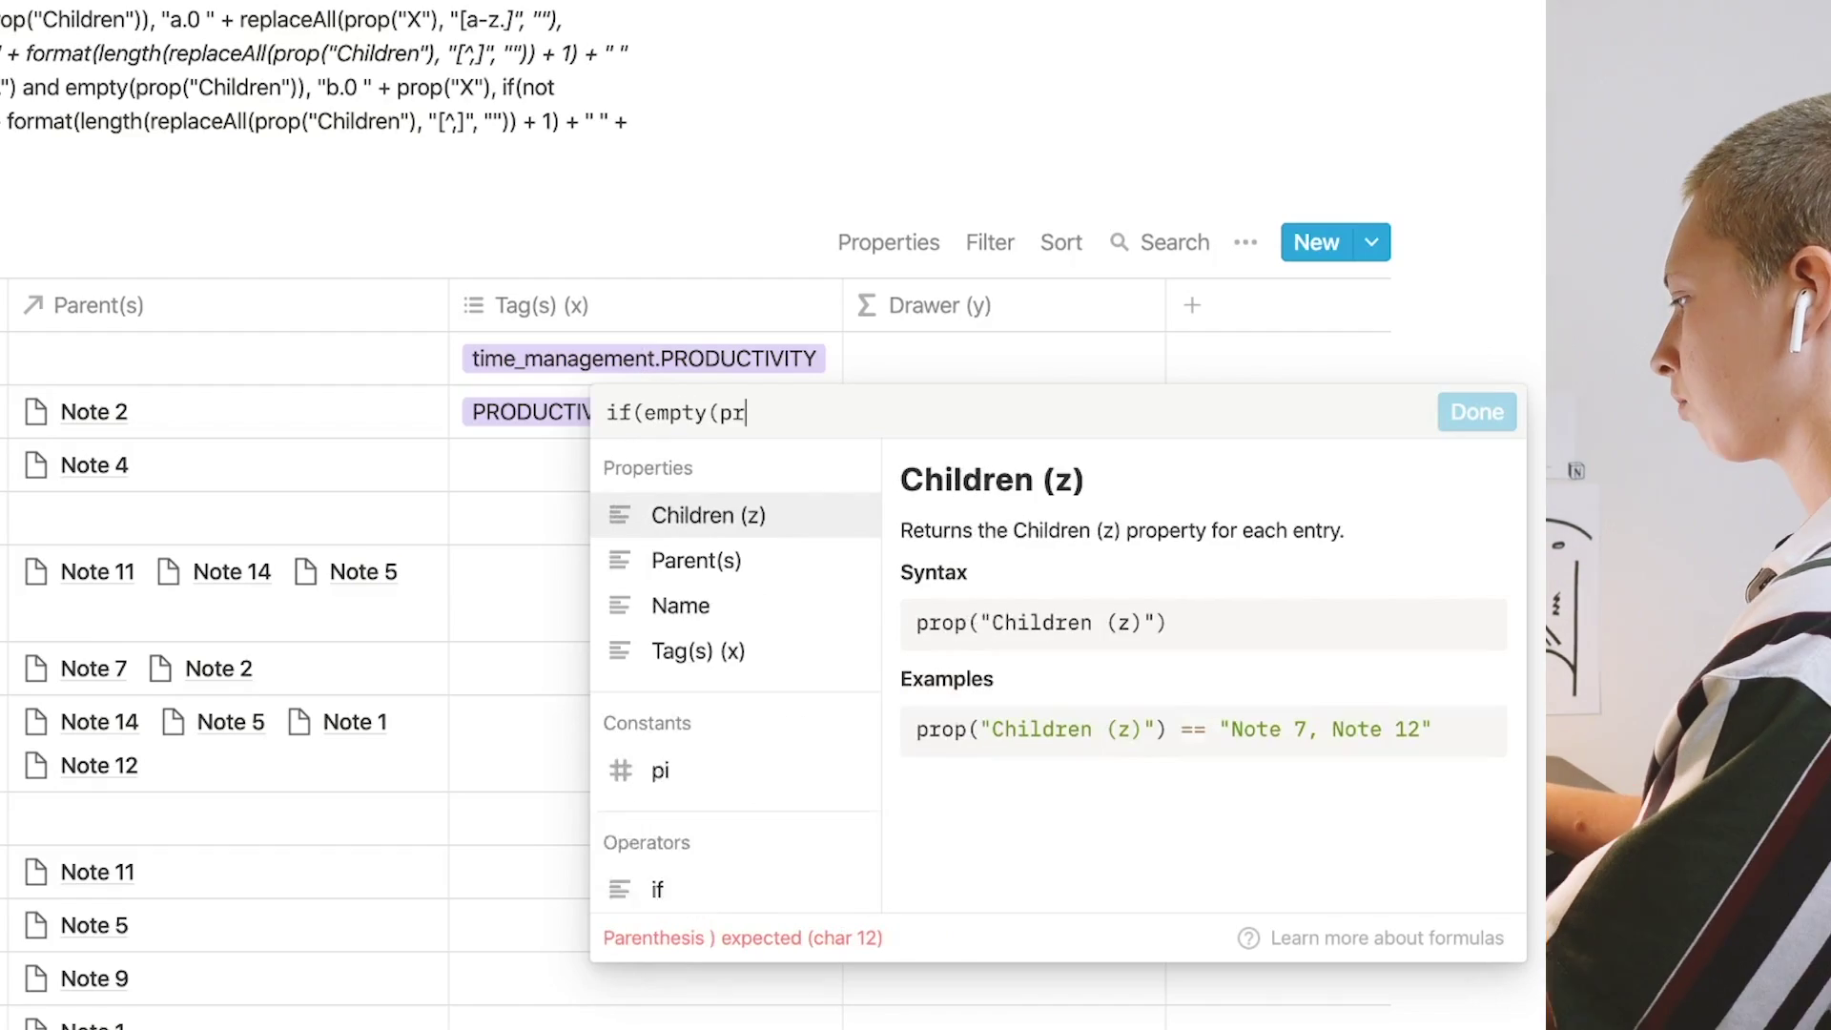
pyautogui.click(706, 658)
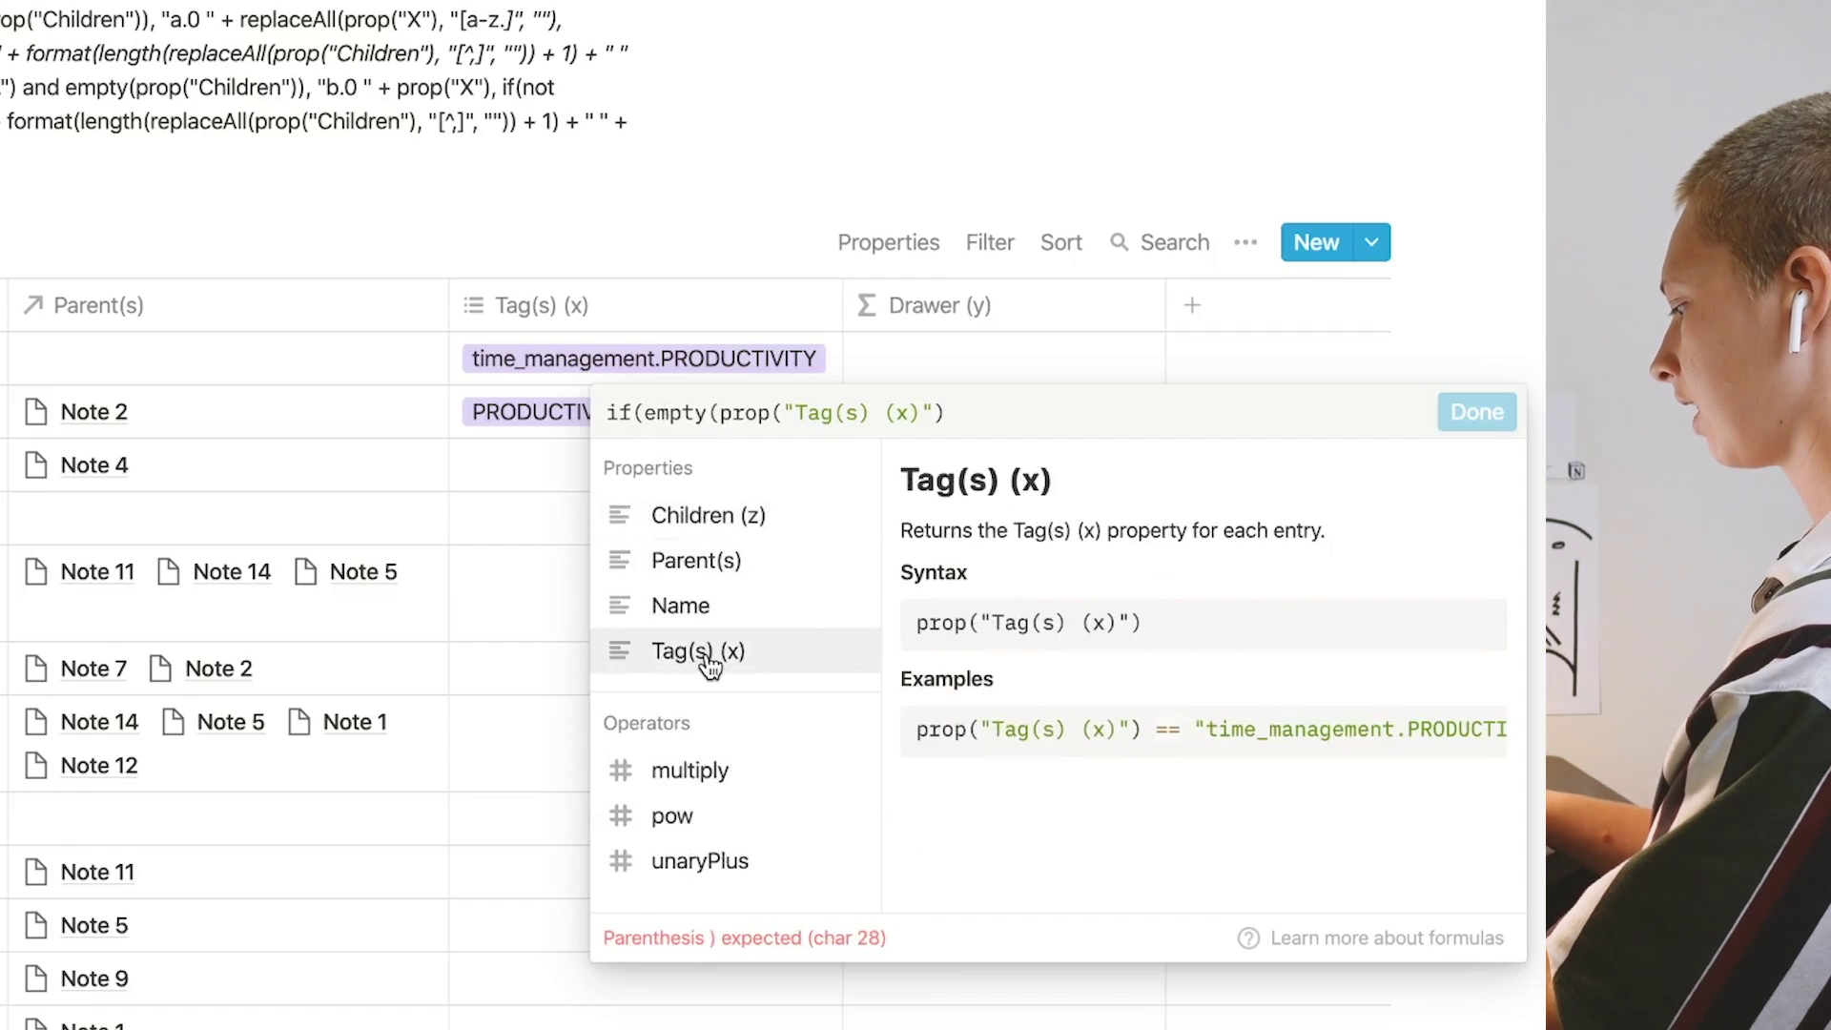
pyautogui.write(')), ""')
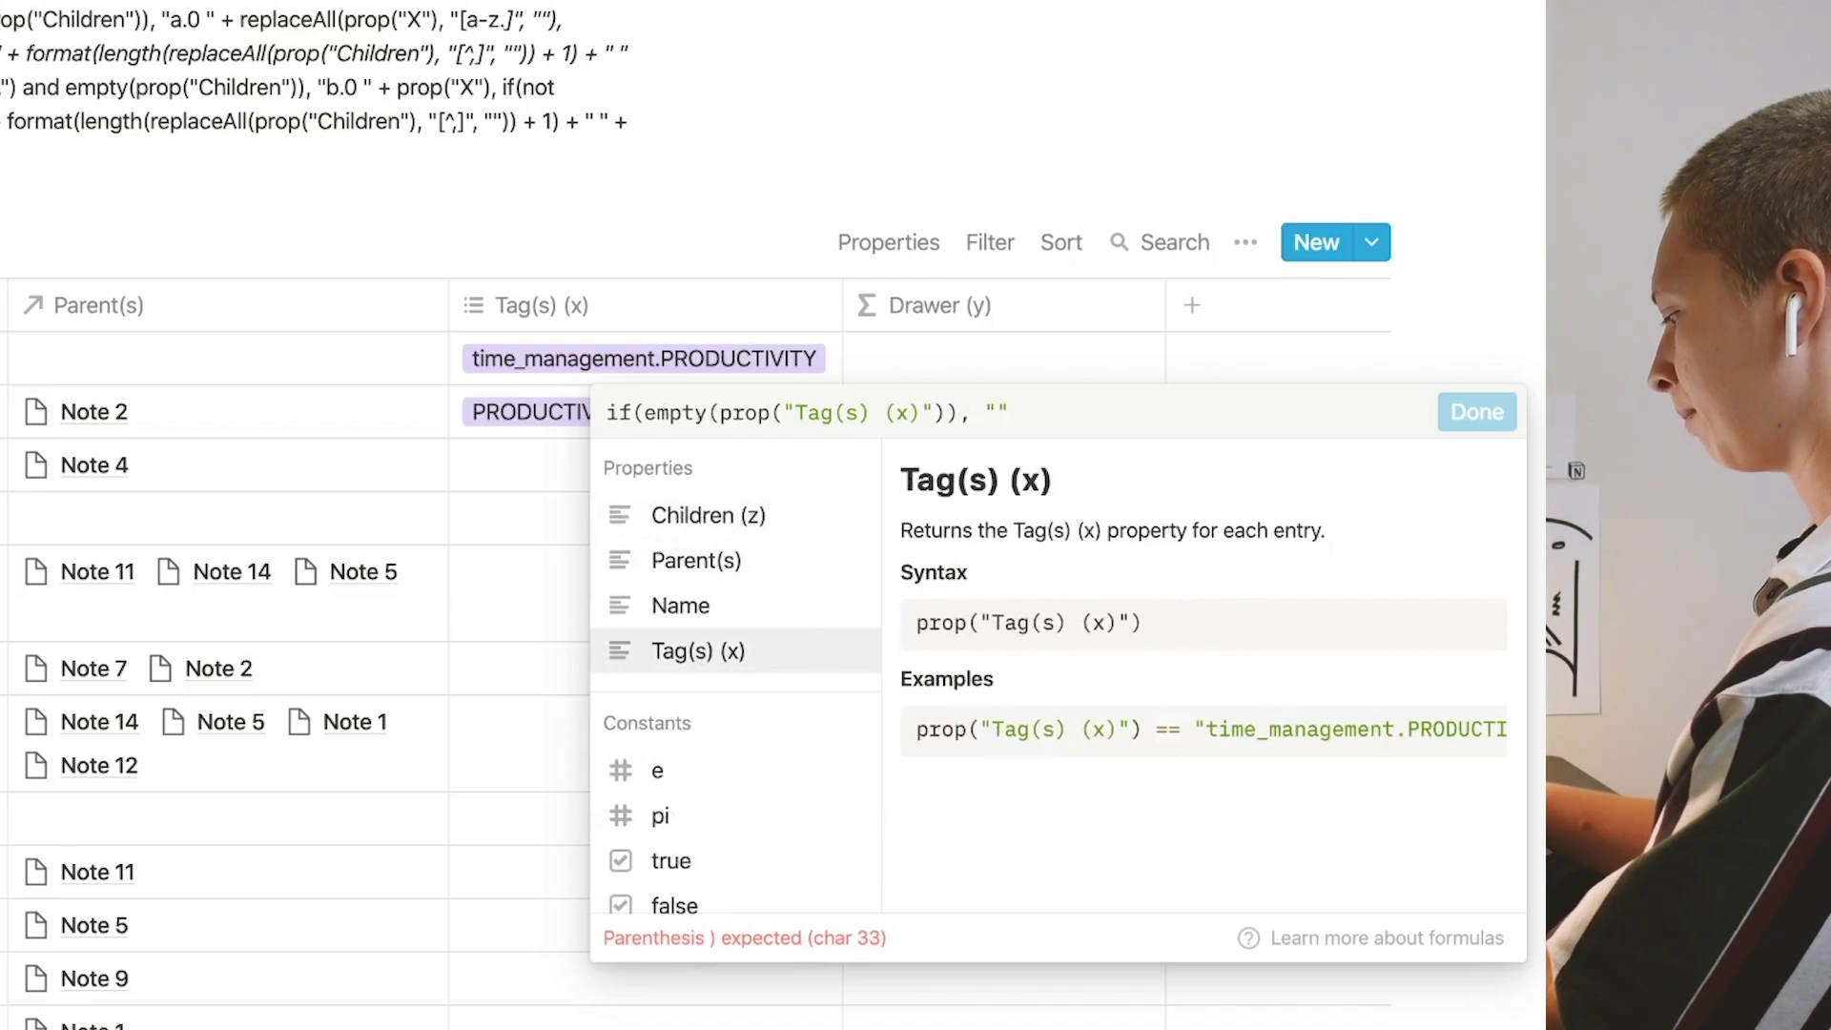
pyautogui.write(')')
pyautogui.press('BackSpace')
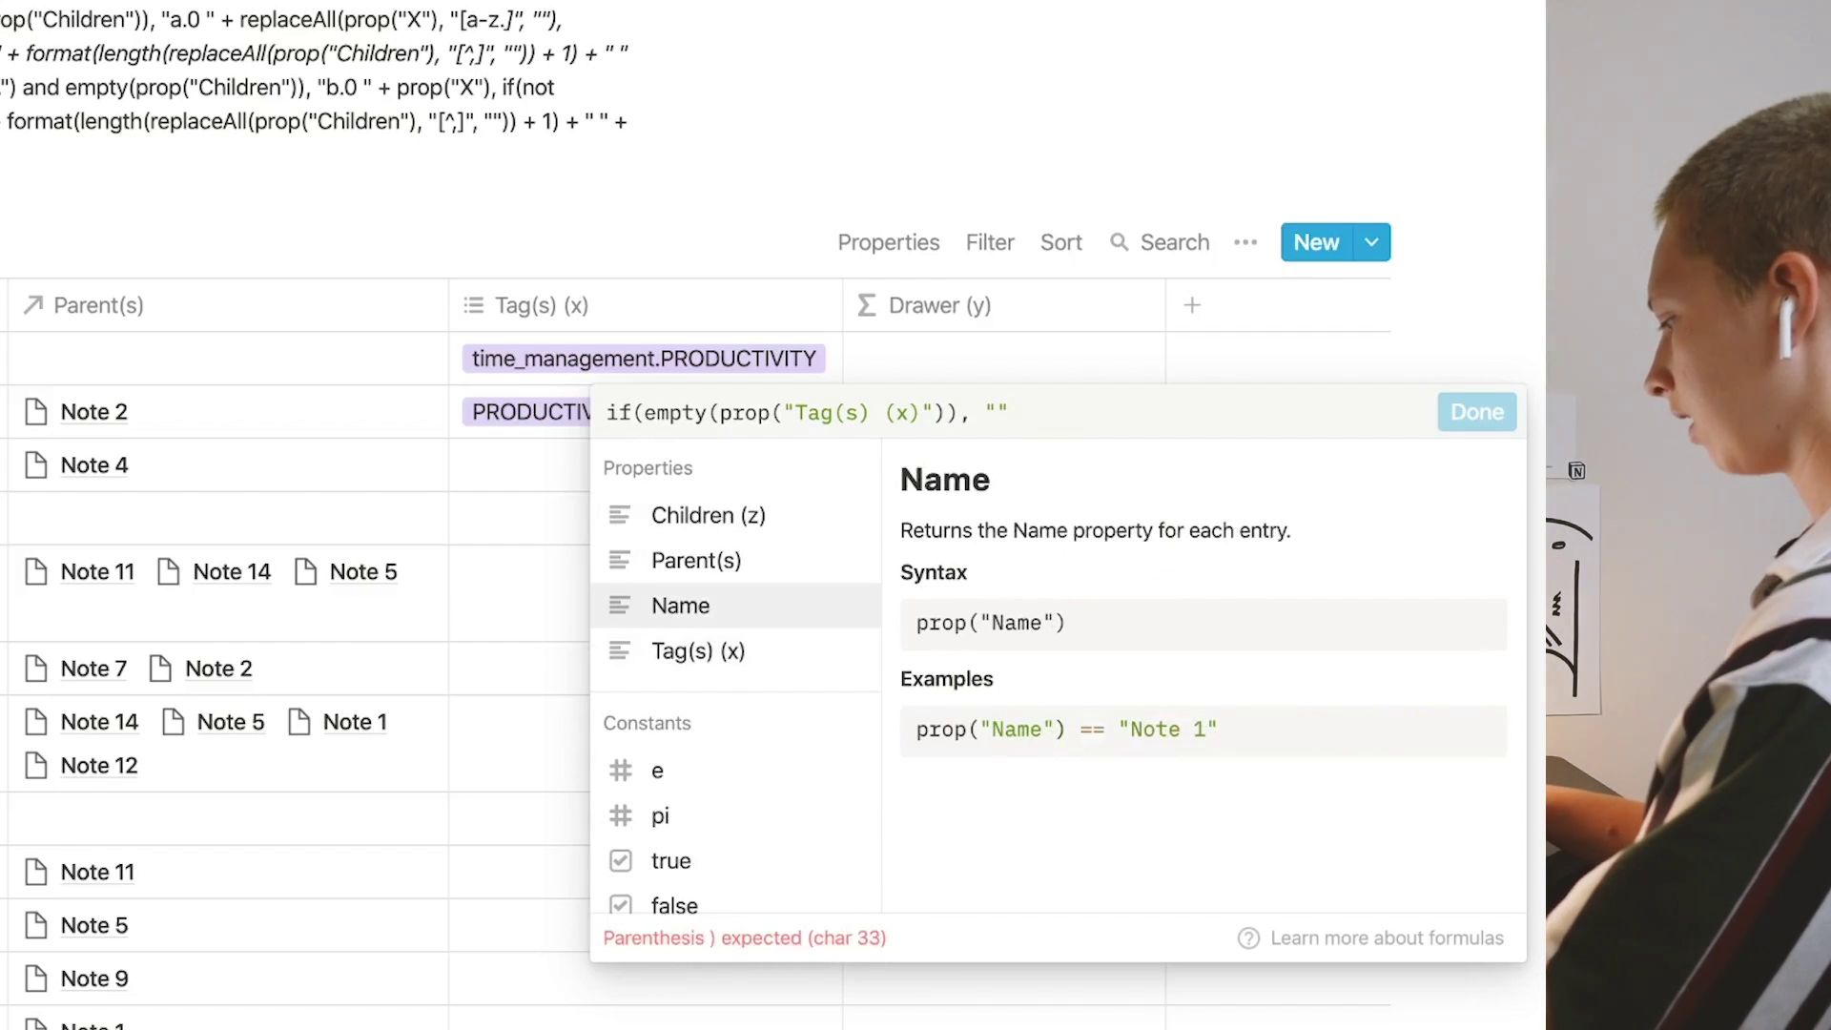
pyautogui.write(', "')
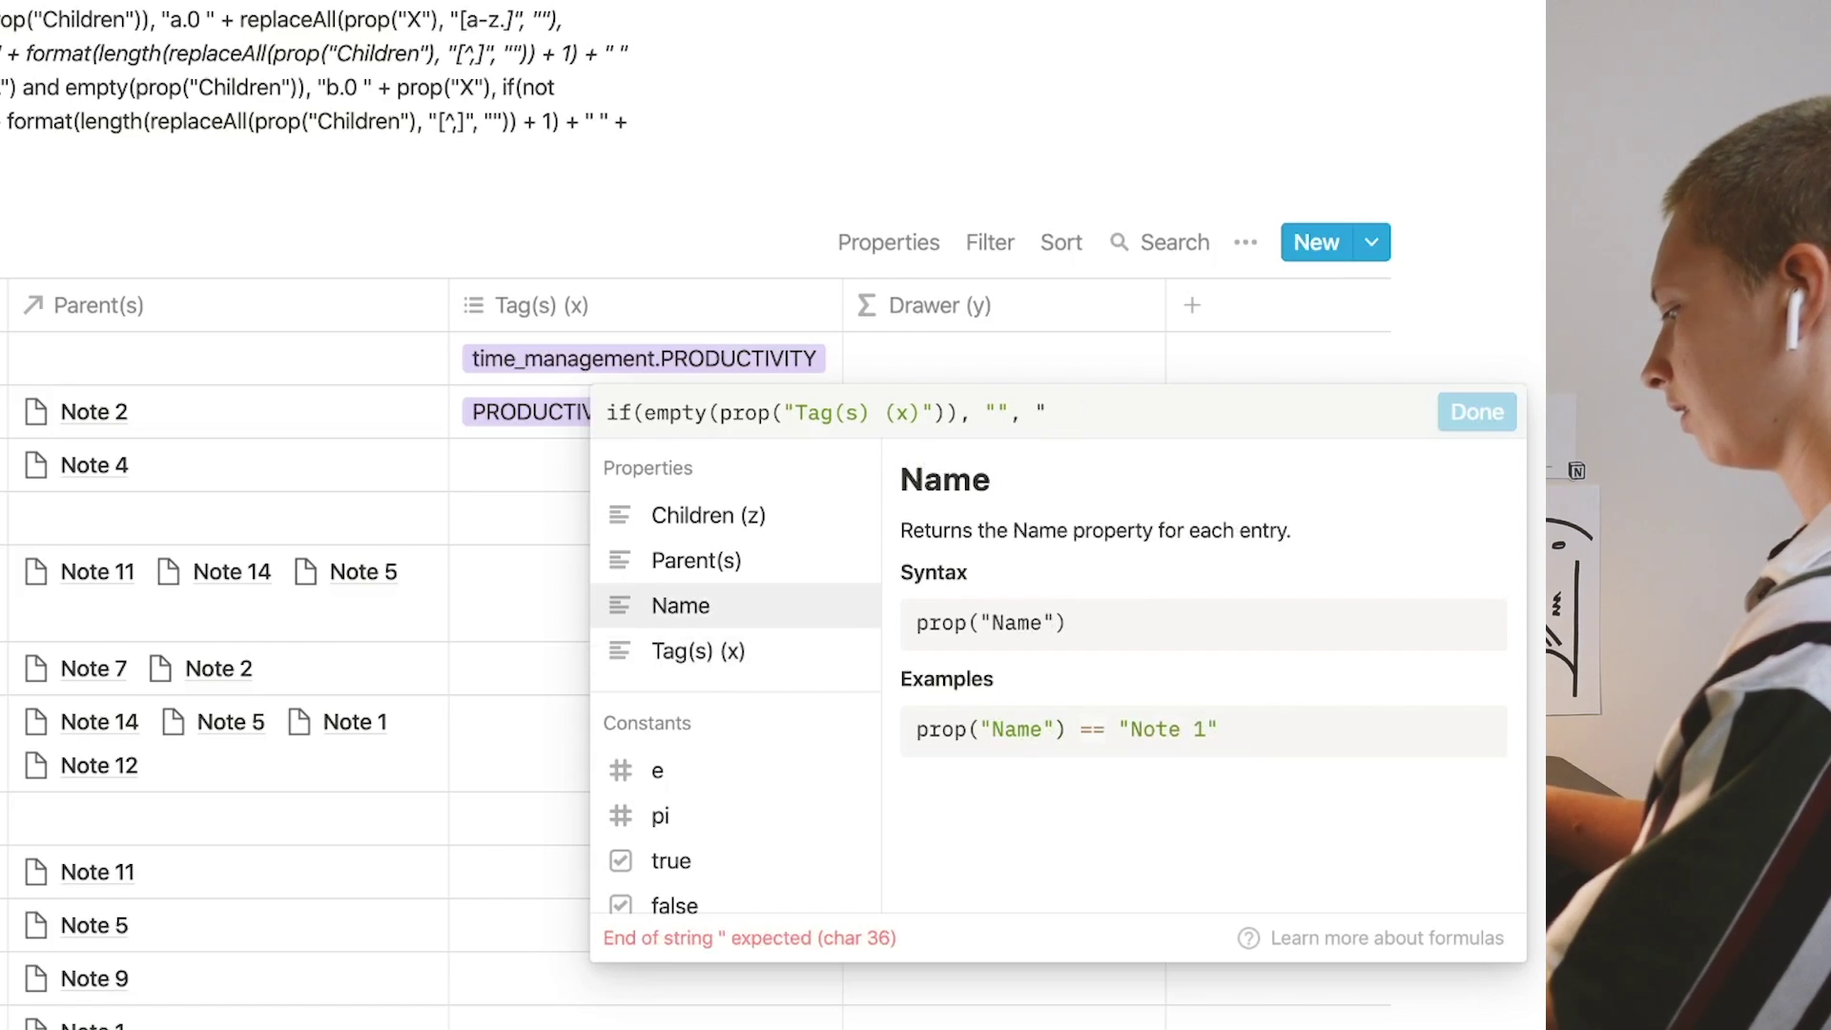
pyautogui.write('Not Emp')
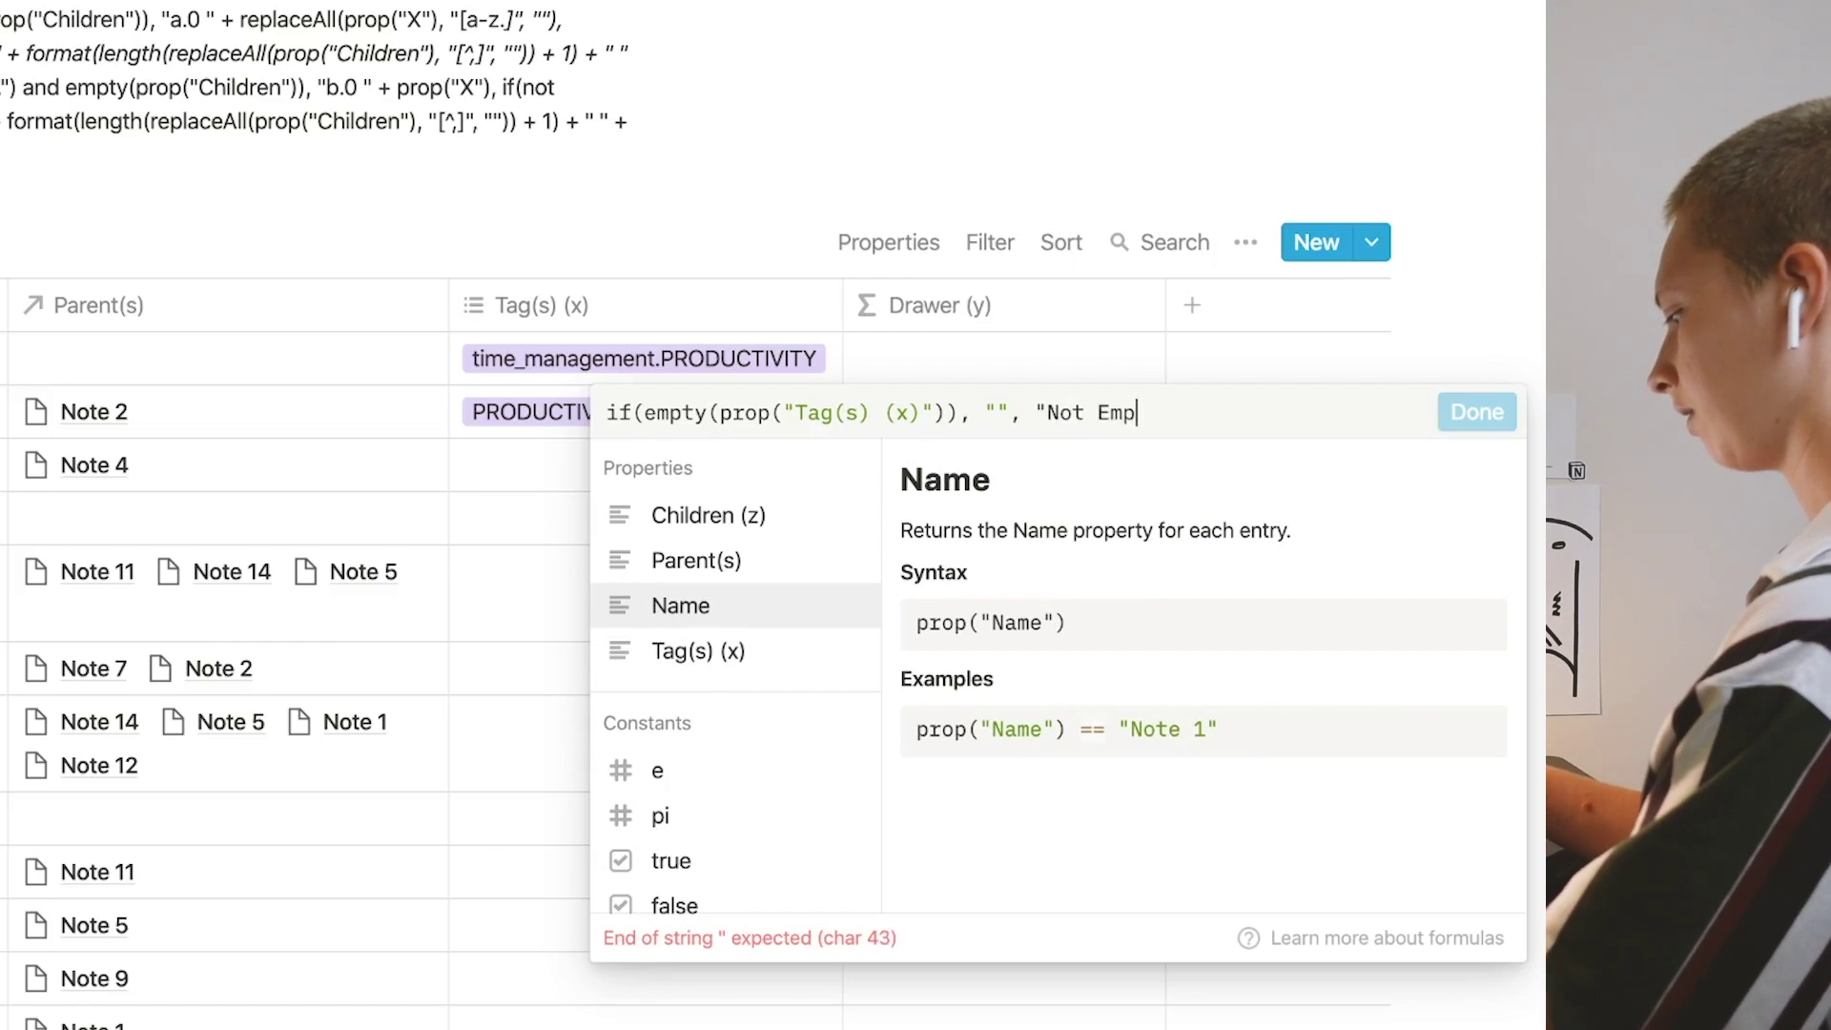
pyautogui.write('ty")')
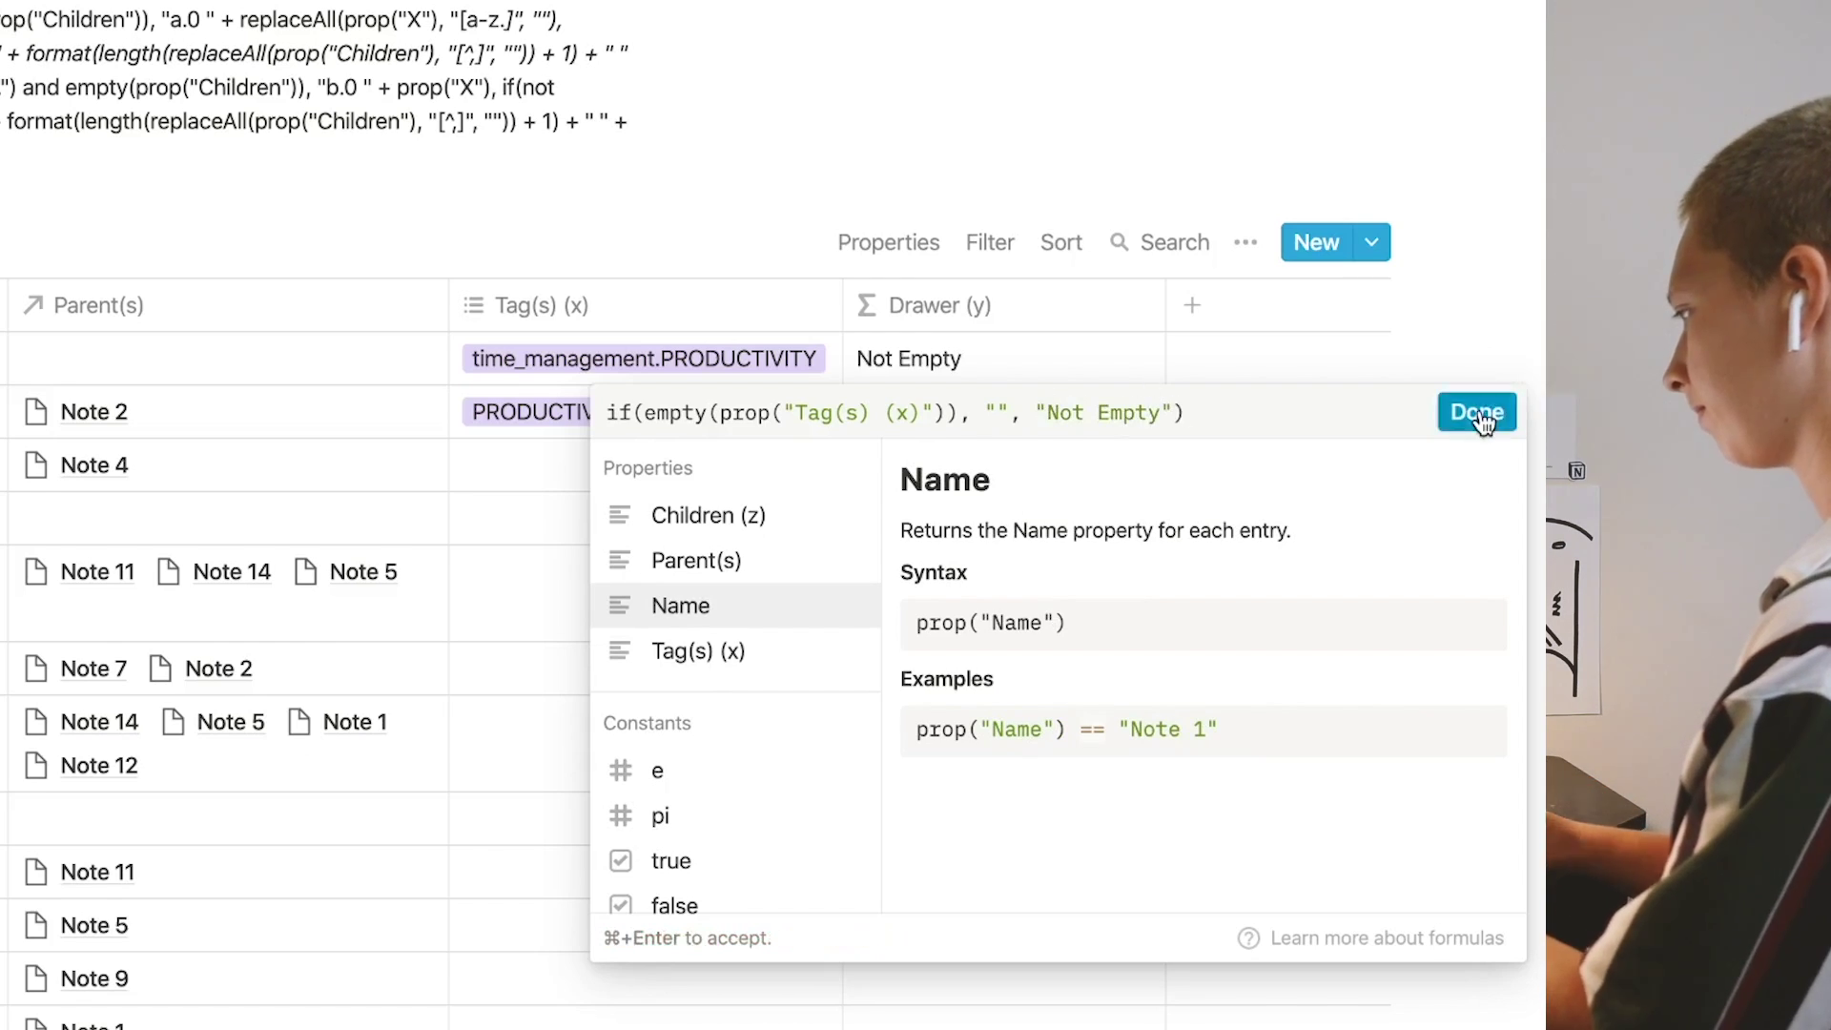
pyautogui.click(1481, 420)
# - Replace the placeholder with a contains(Tag(s) (x), ".") check, fixing the contains typo
pyautogui.click(897, 366)
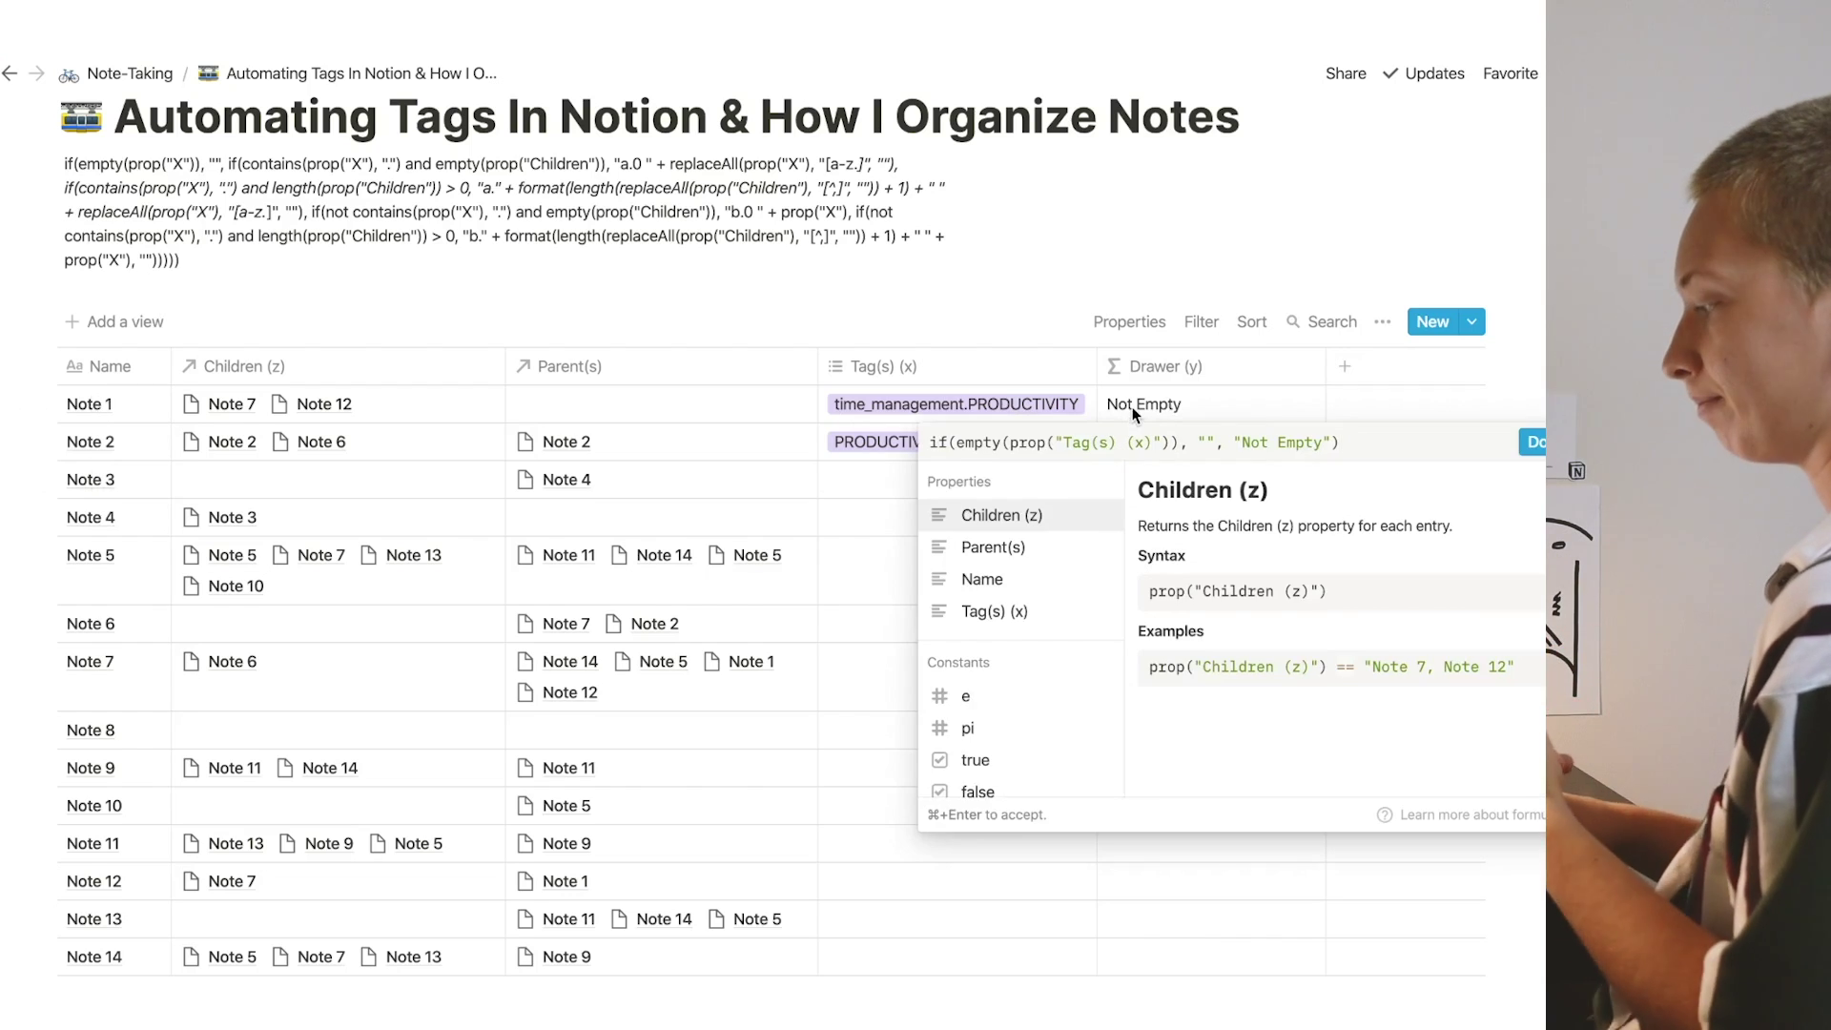
pyautogui.press('BackSpace')
pyautogui.press('BackSpace')
pyautogui.press('BackSpace')
pyautogui.press('BackSpace')
pyautogui.press('BackSpace')
pyautogui.press('BackSpace')
pyautogui.press('BackSpace')
pyautogui.press('BackSpace')
pyautogui.press('BackSpace')
pyautogui.press('BackSpace')
pyautogui.press('BackSpace')
pyautogui.press('BackSpace')
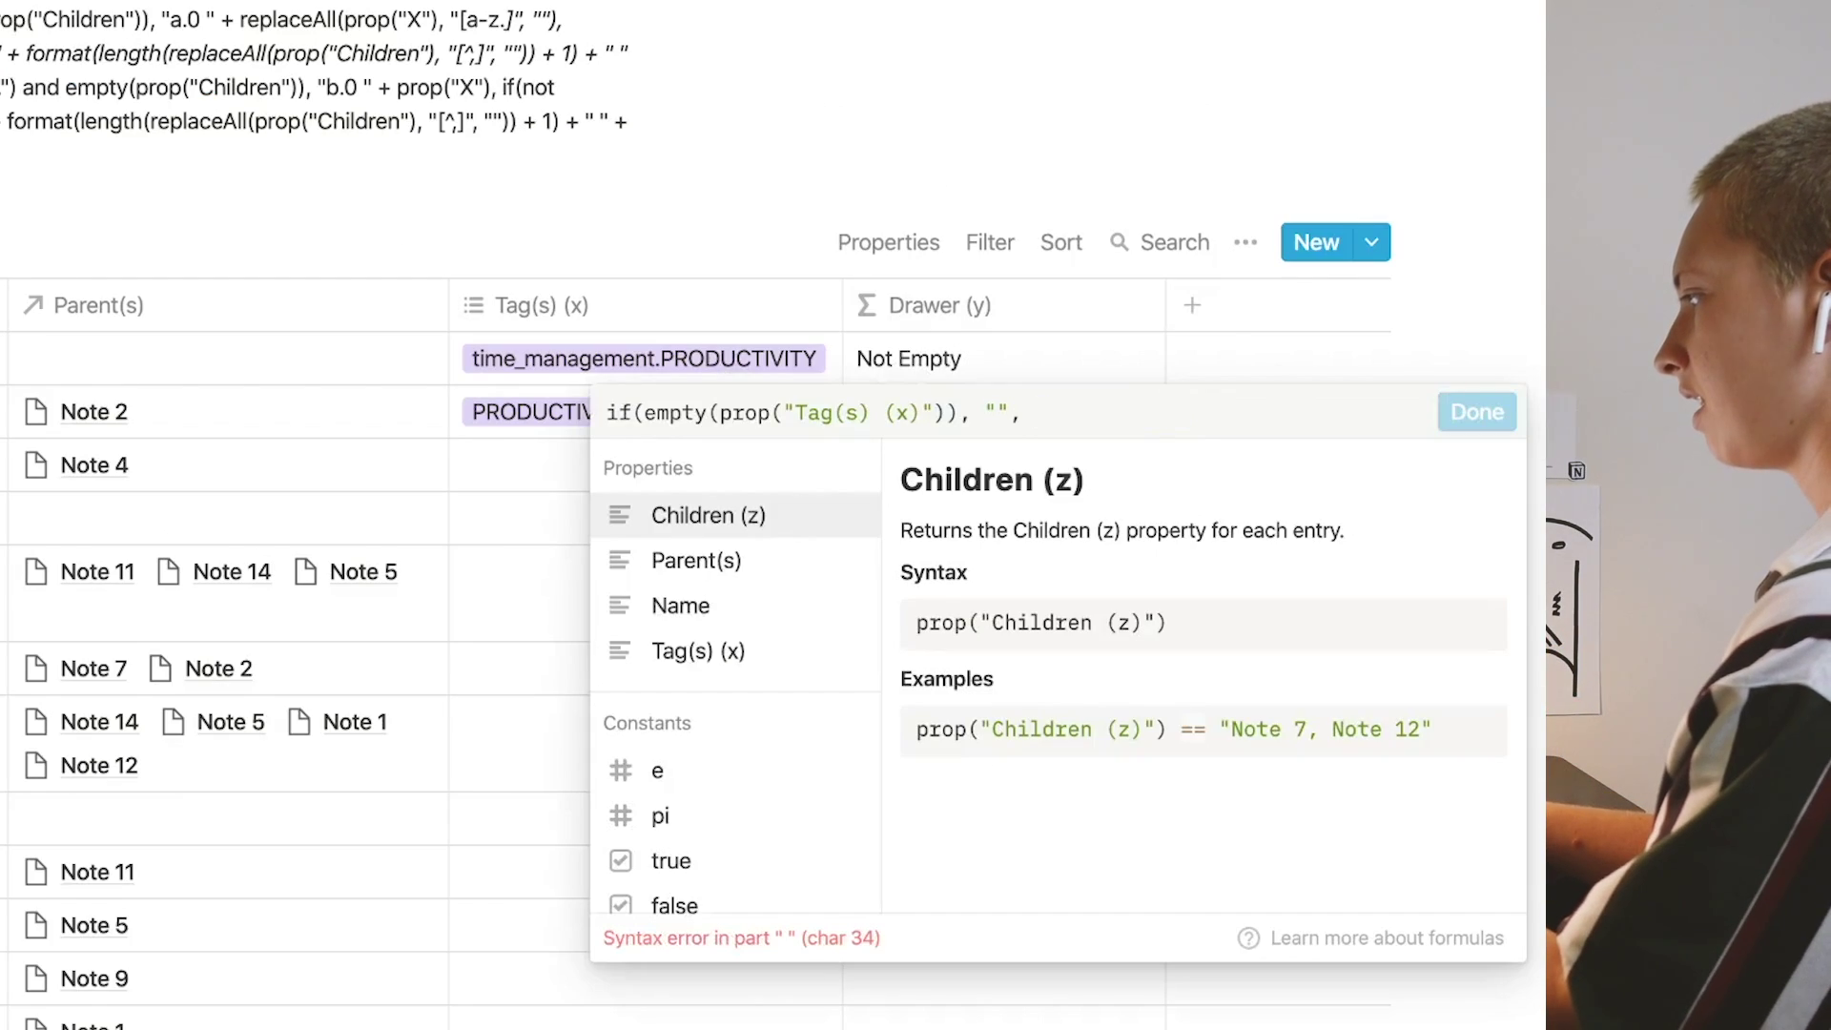
pyautogui.write('if(c')
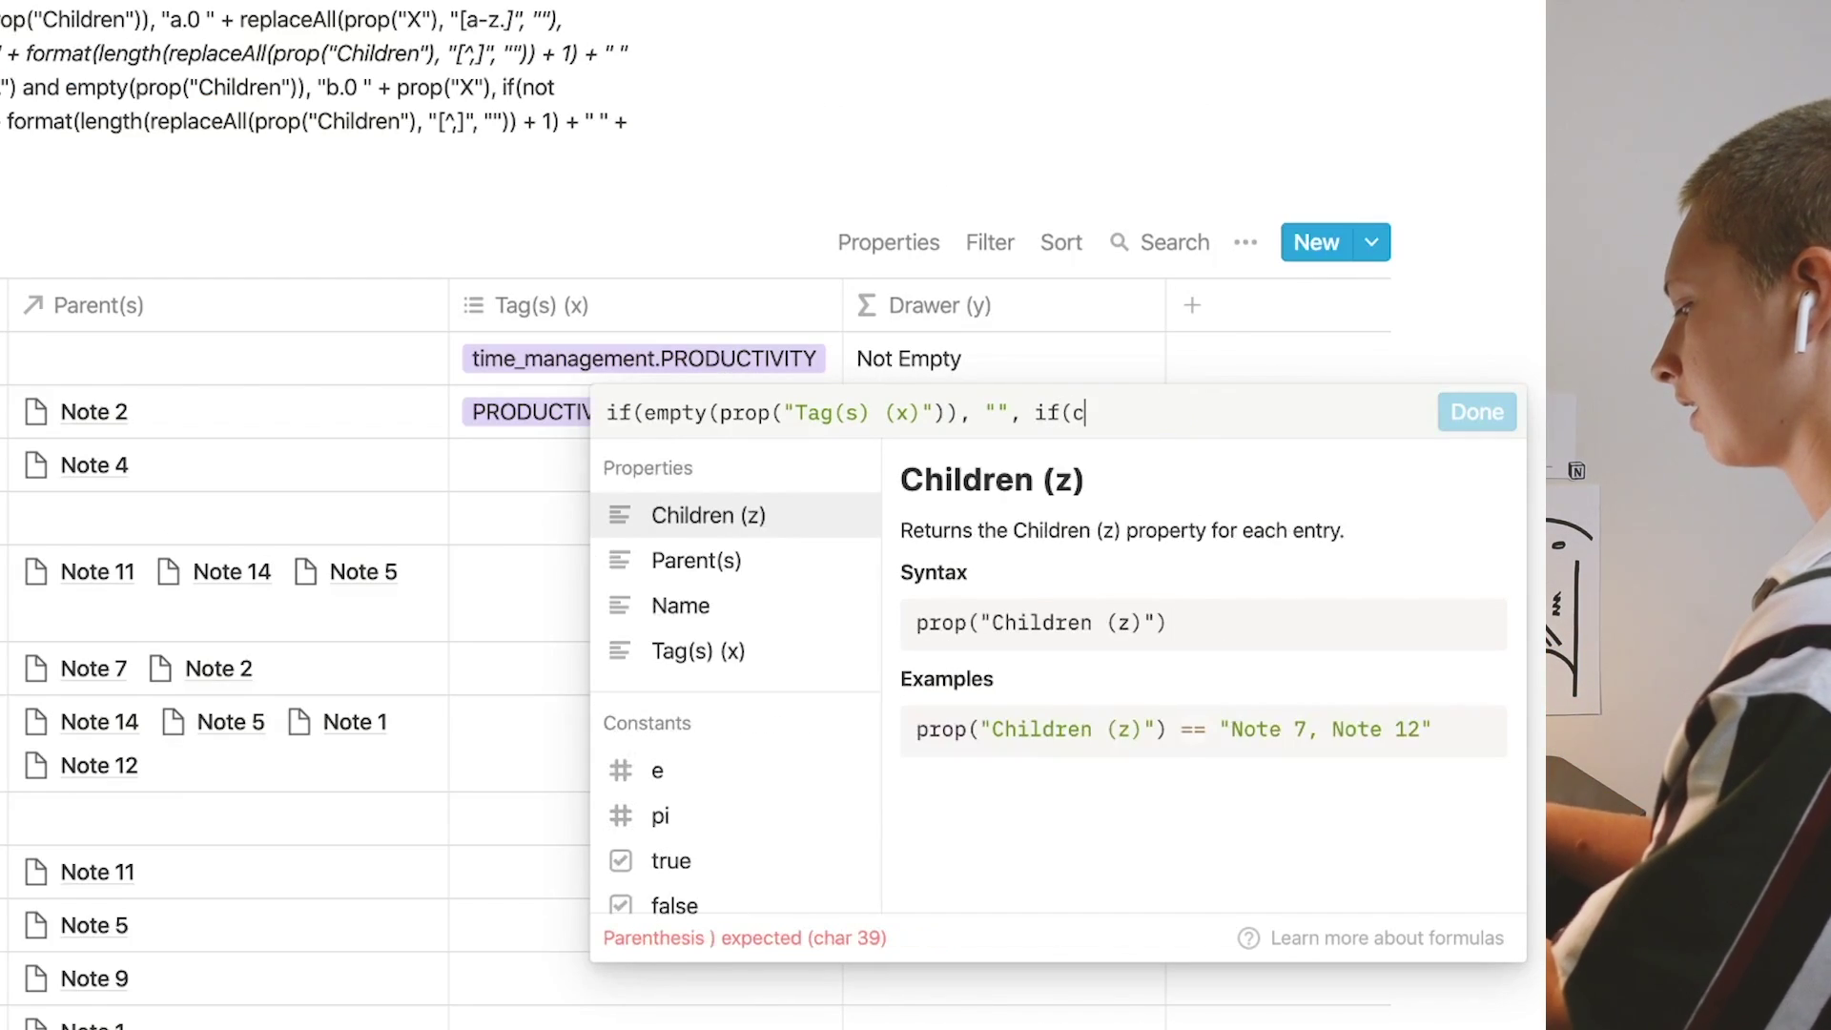
pyautogui.write('onstains(prop')
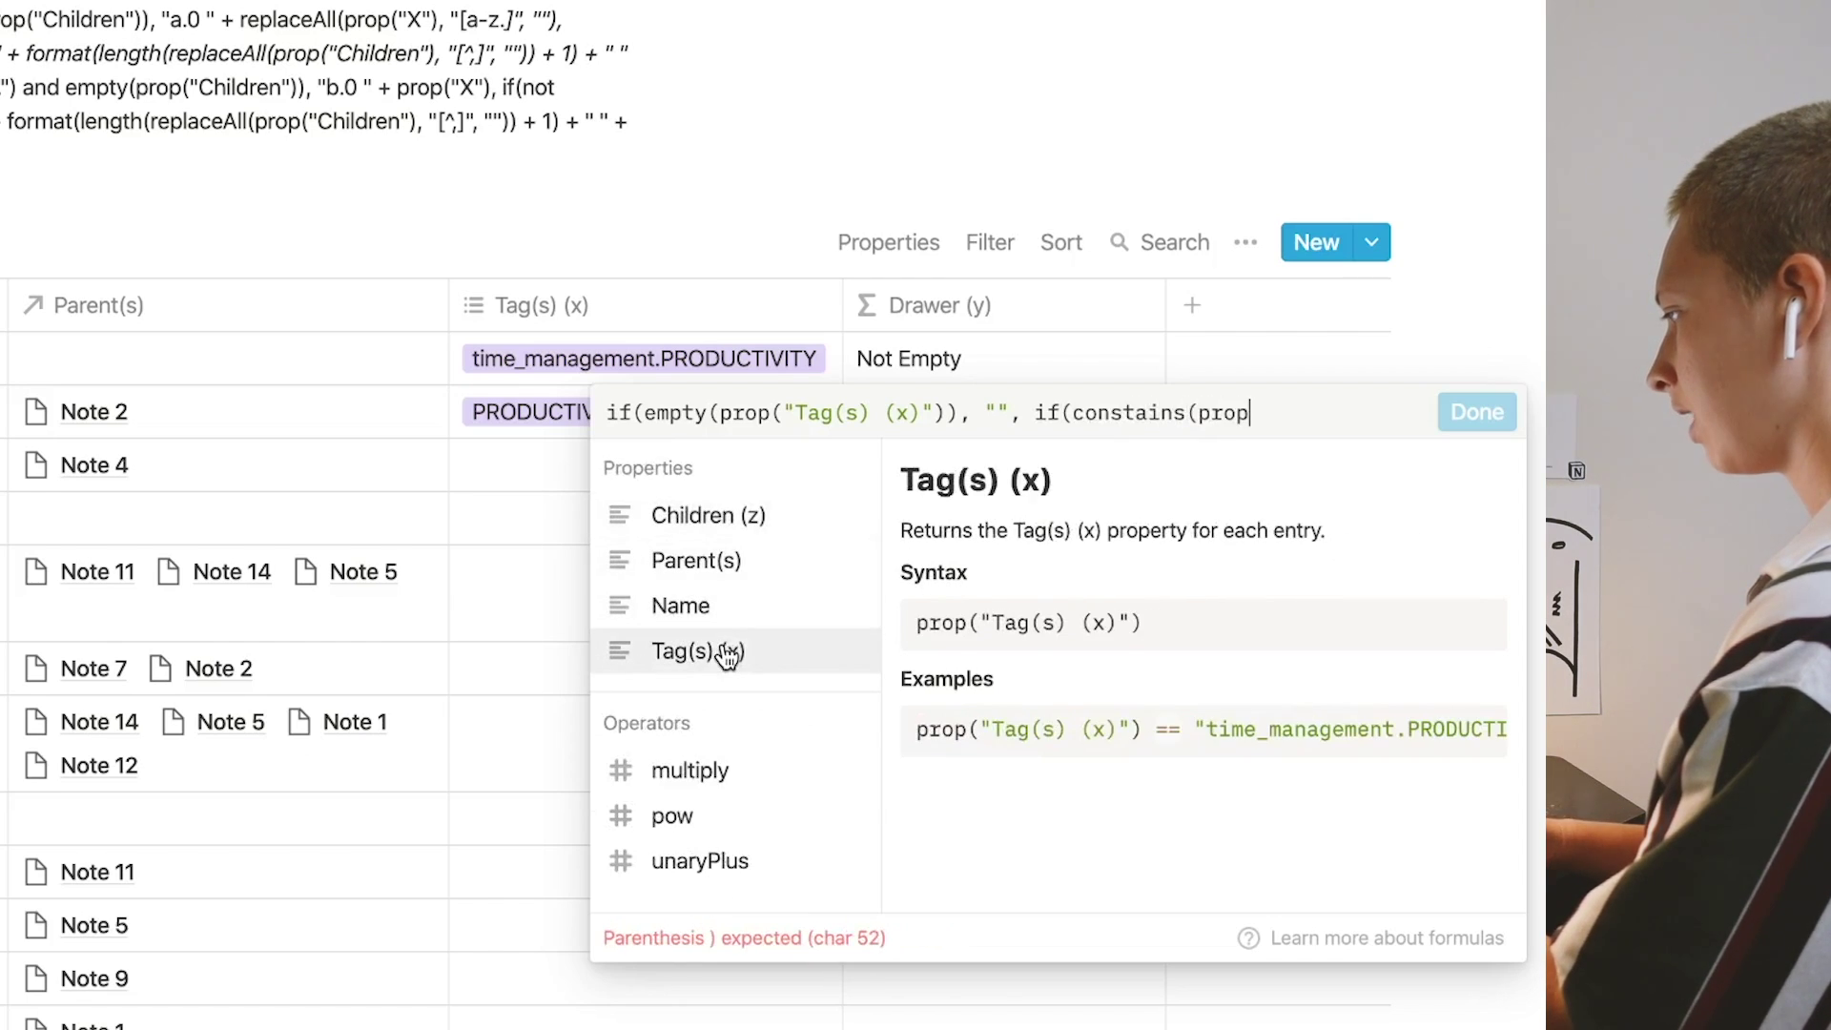
pyautogui.click(734, 650)
pyautogui.click(1116, 412)
pyautogui.press('BackSpace')
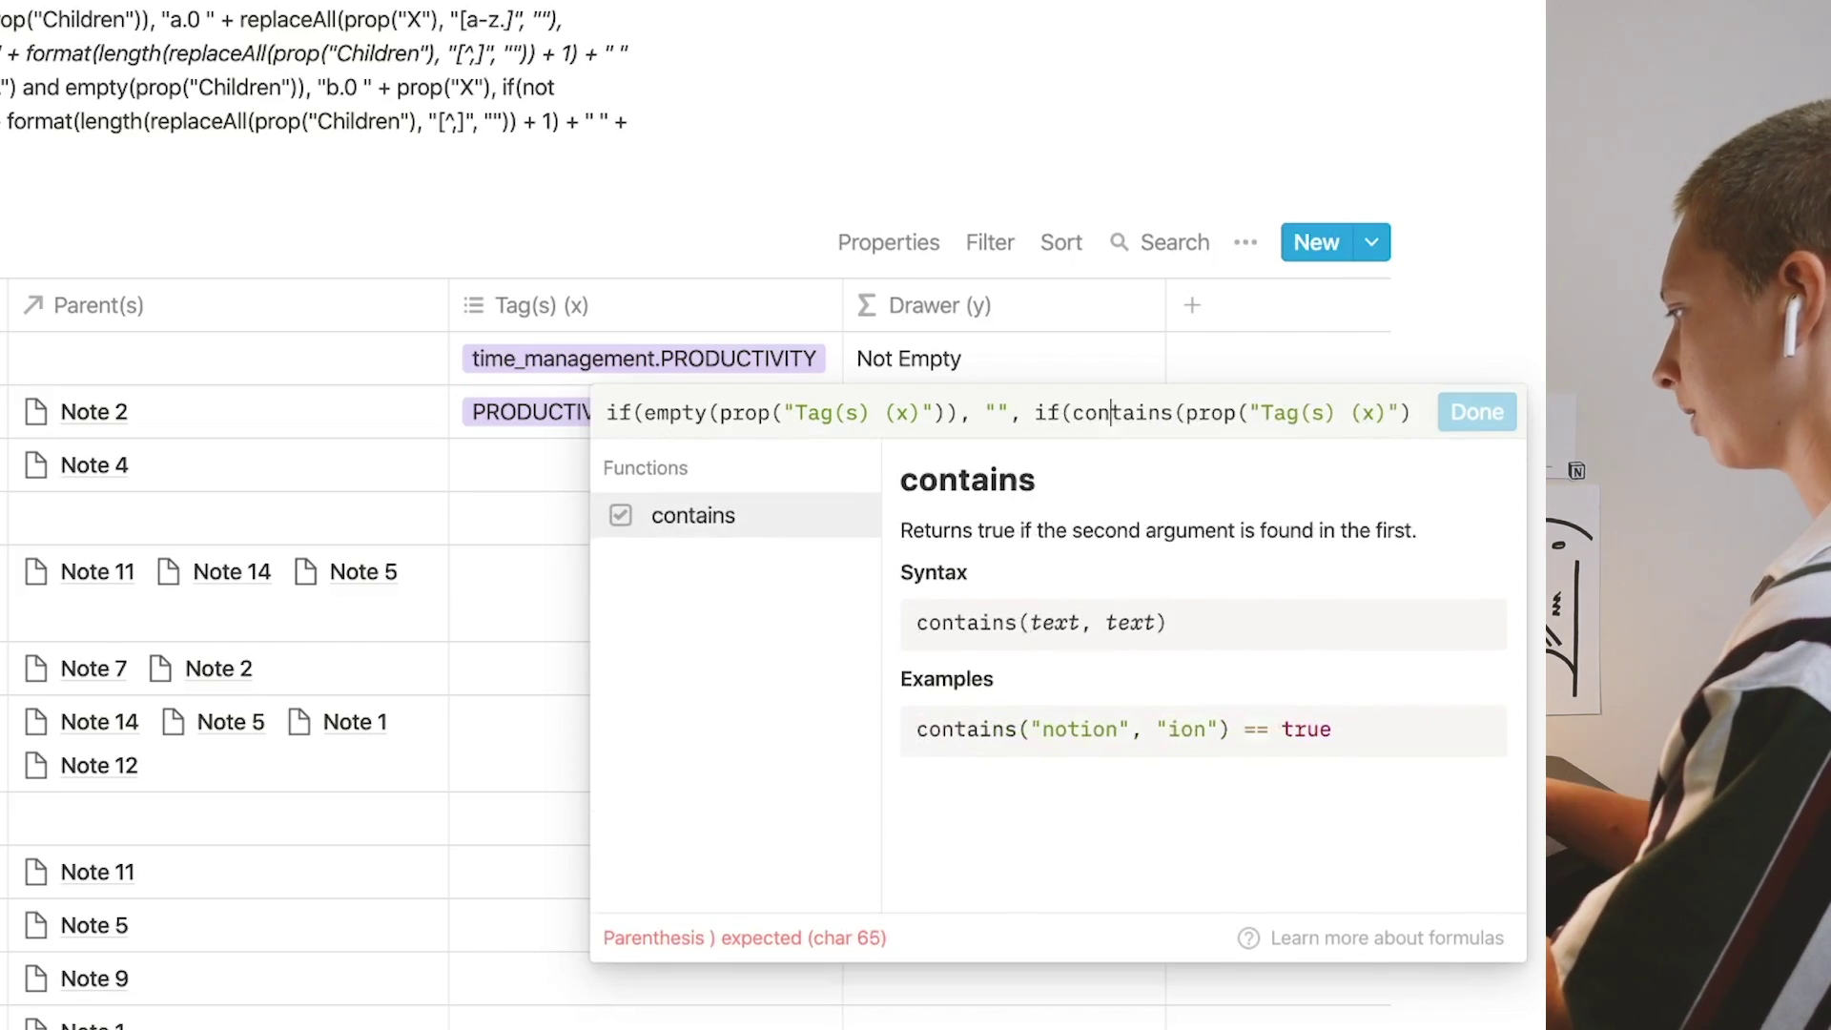
pyautogui.click(1376, 417)
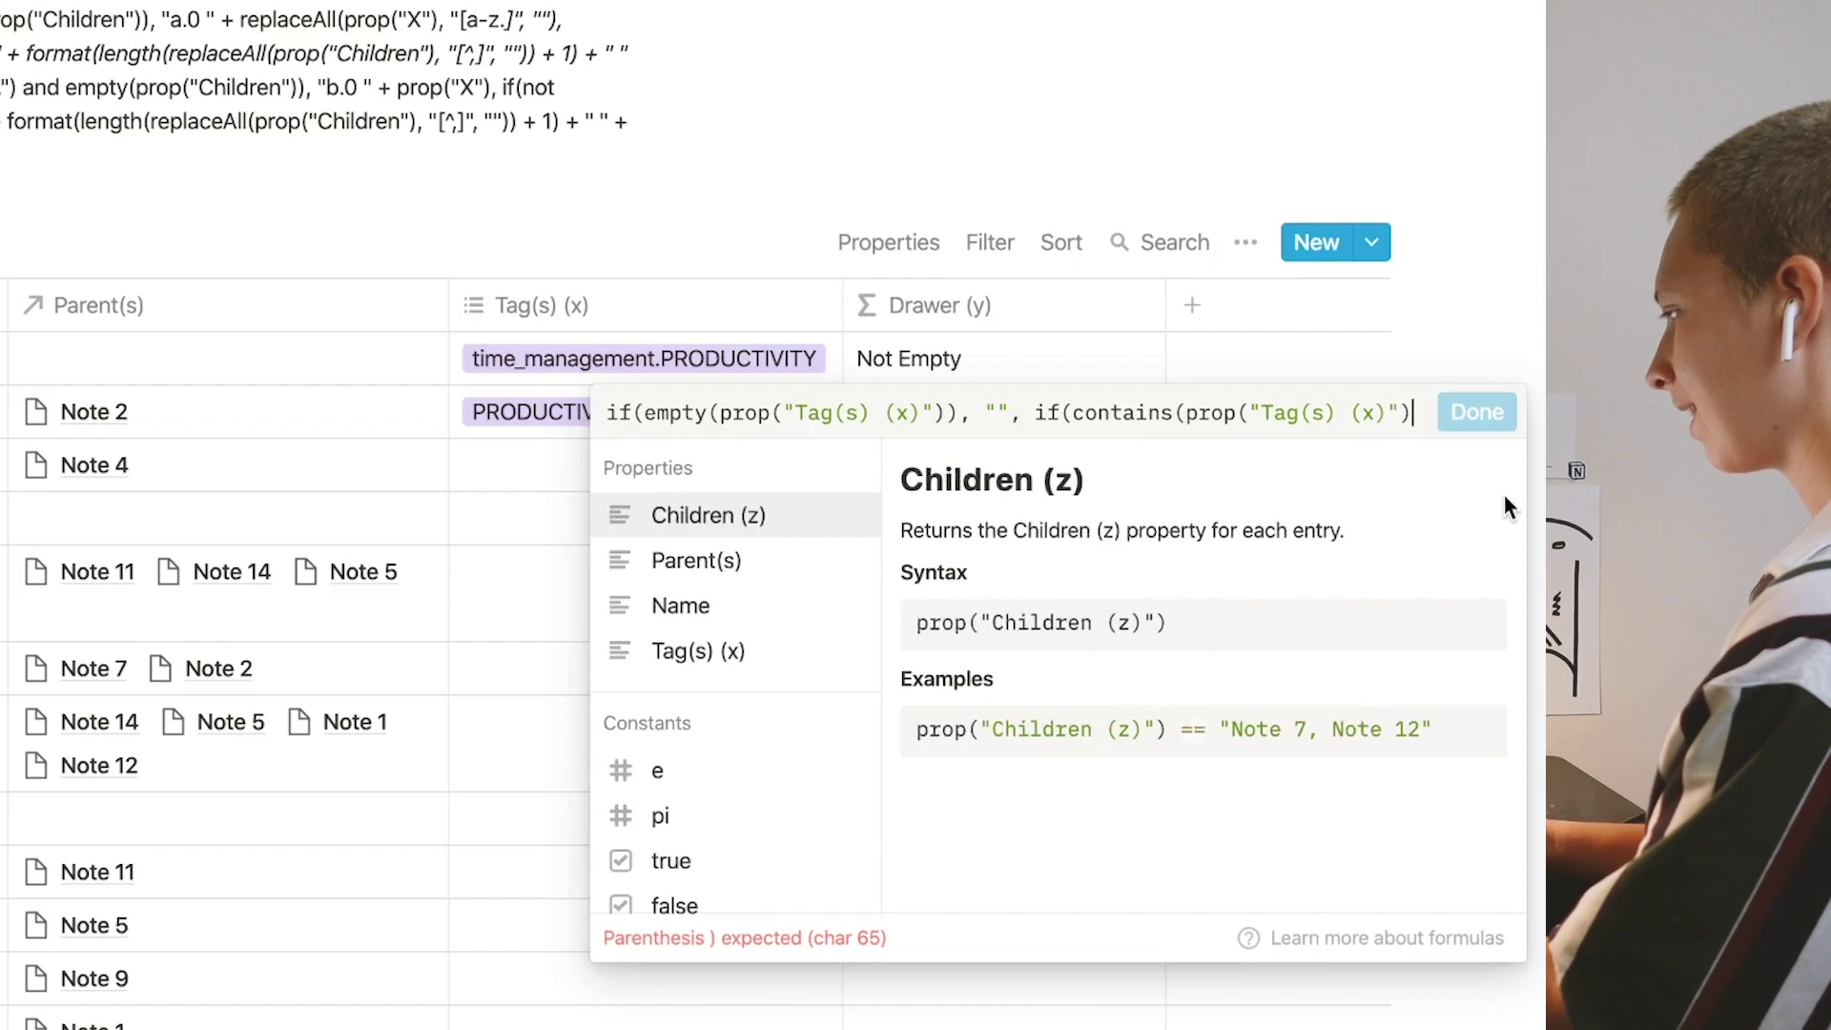
pyautogui.write(', "')
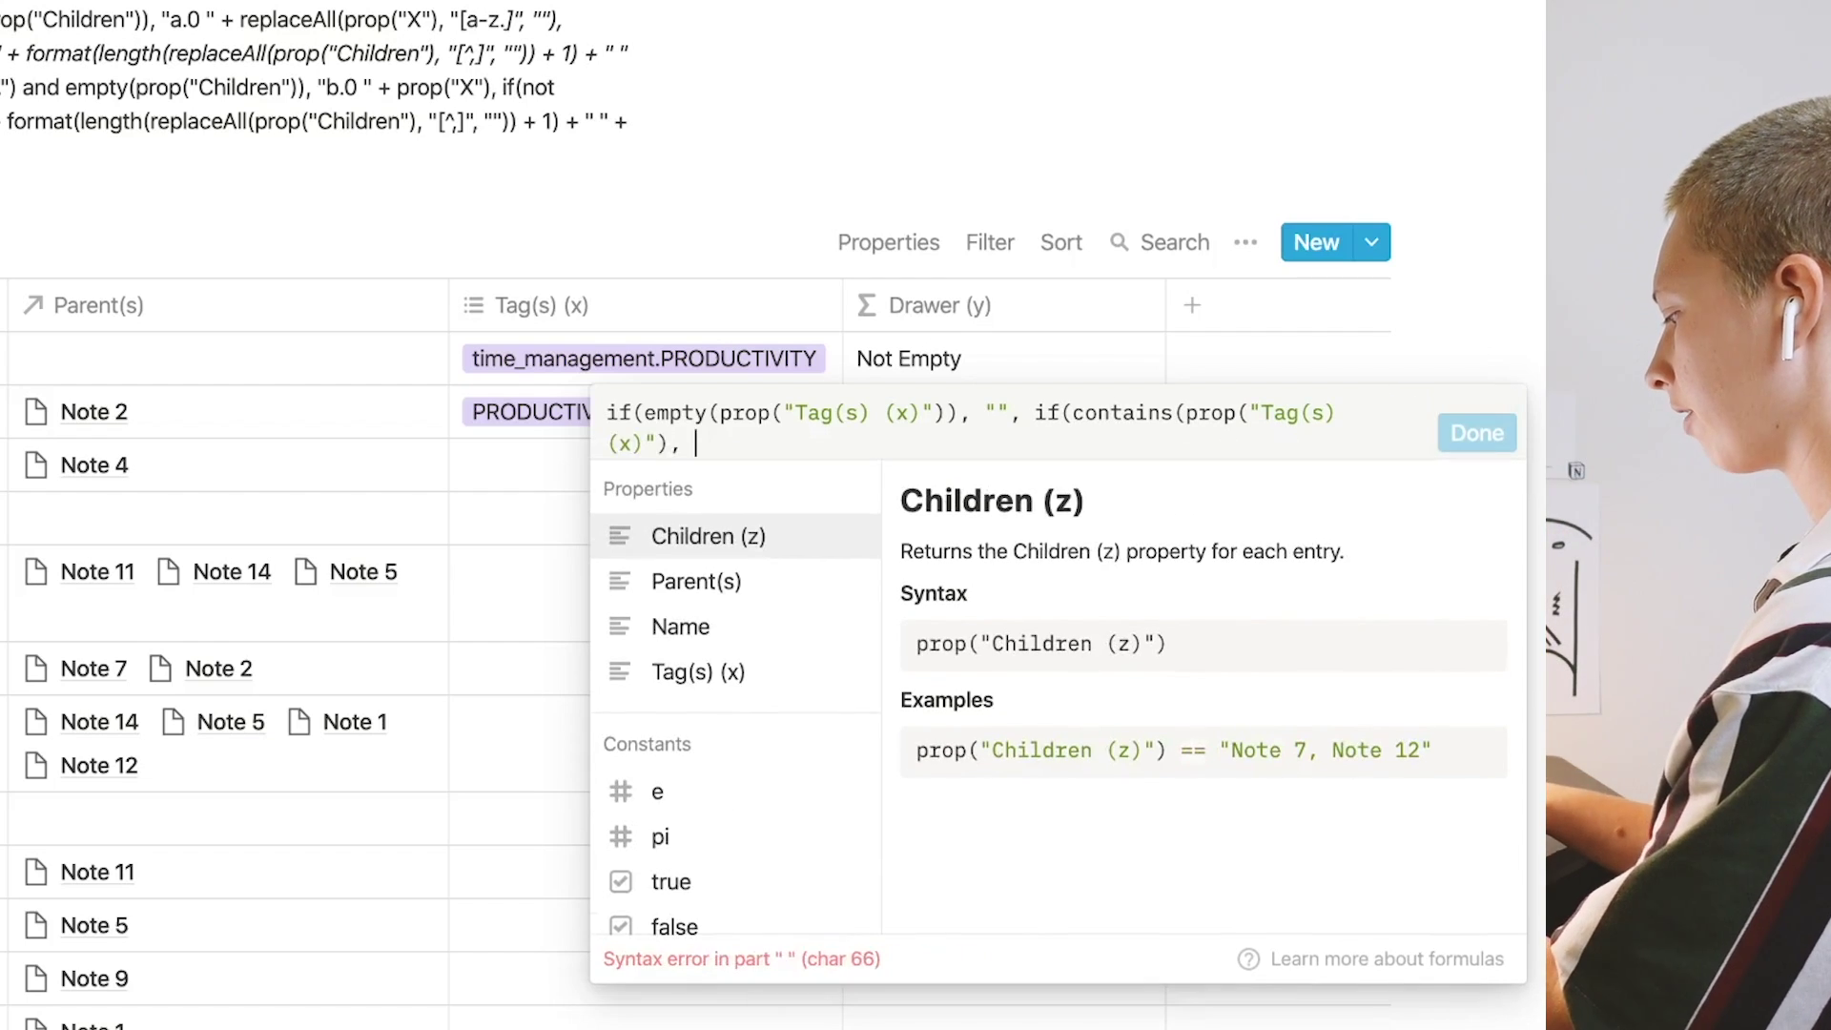
pyautogui.write('.") and')
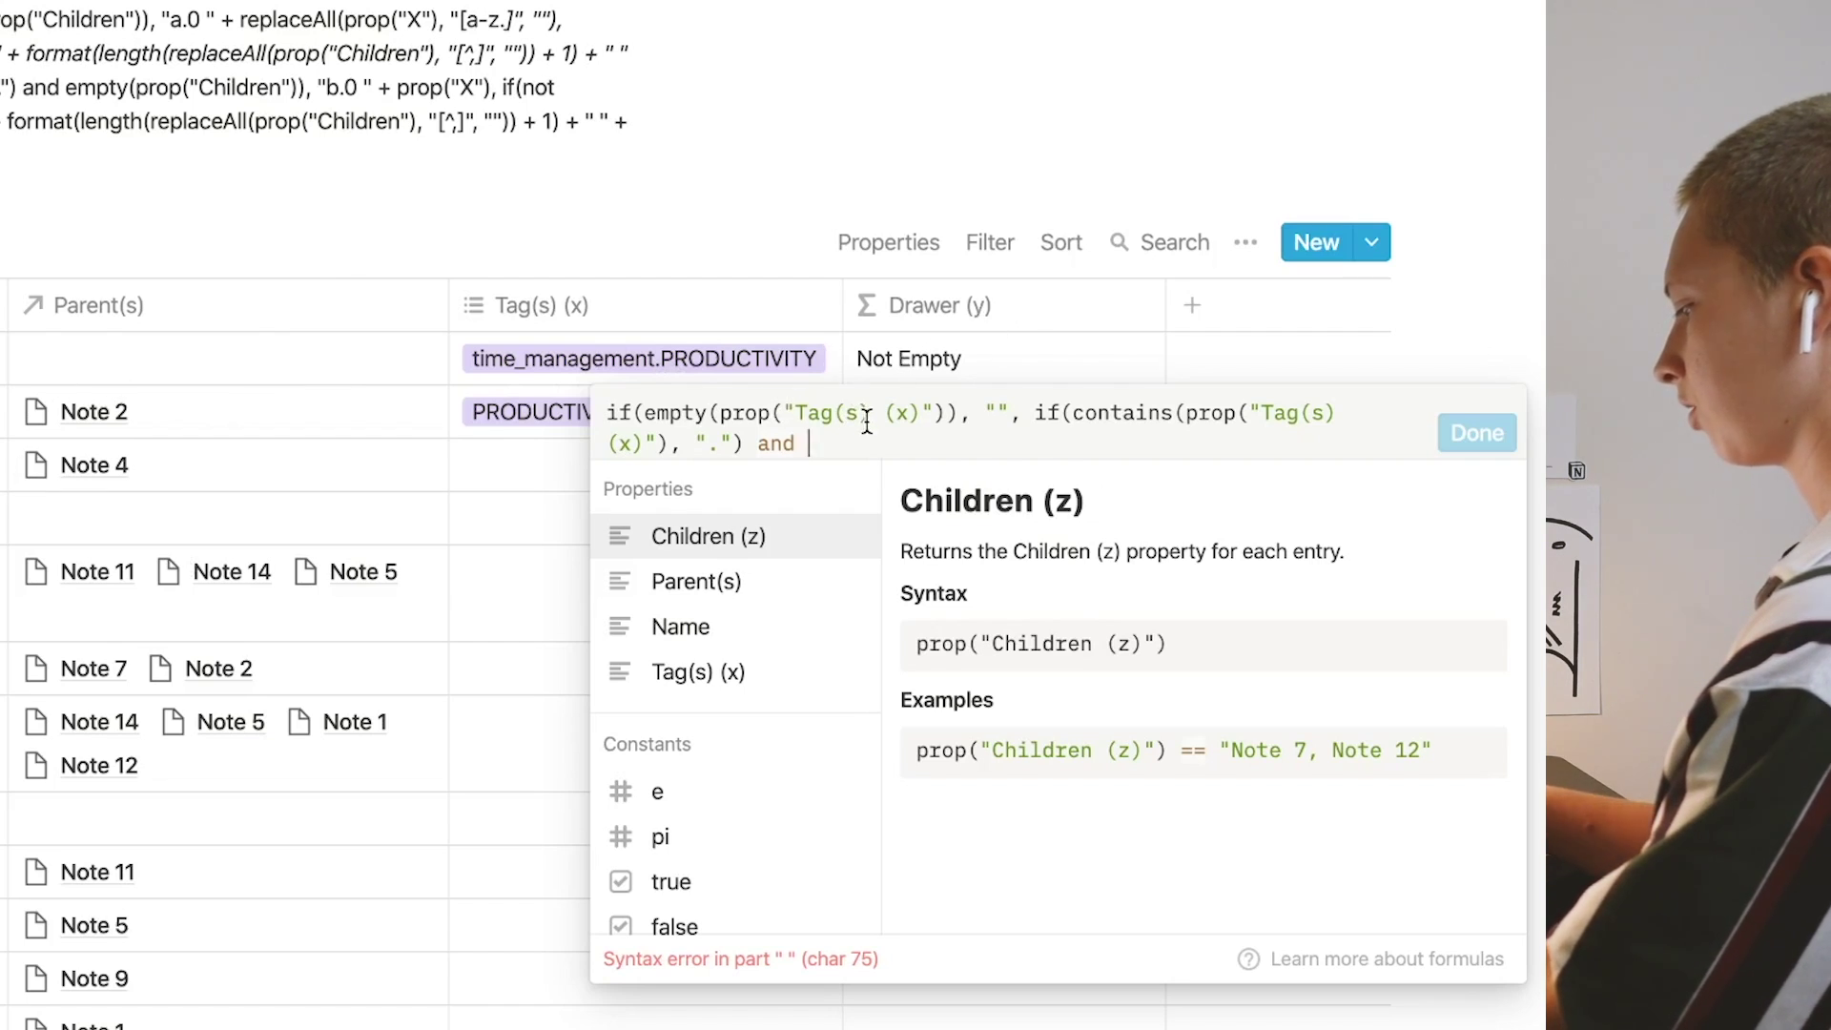
# - Add an empty(Children (z)) condition returning "a.0" + replaceAll(Tag(s) (x), "[a-z]", "")
pyautogui.write('empty(prop')
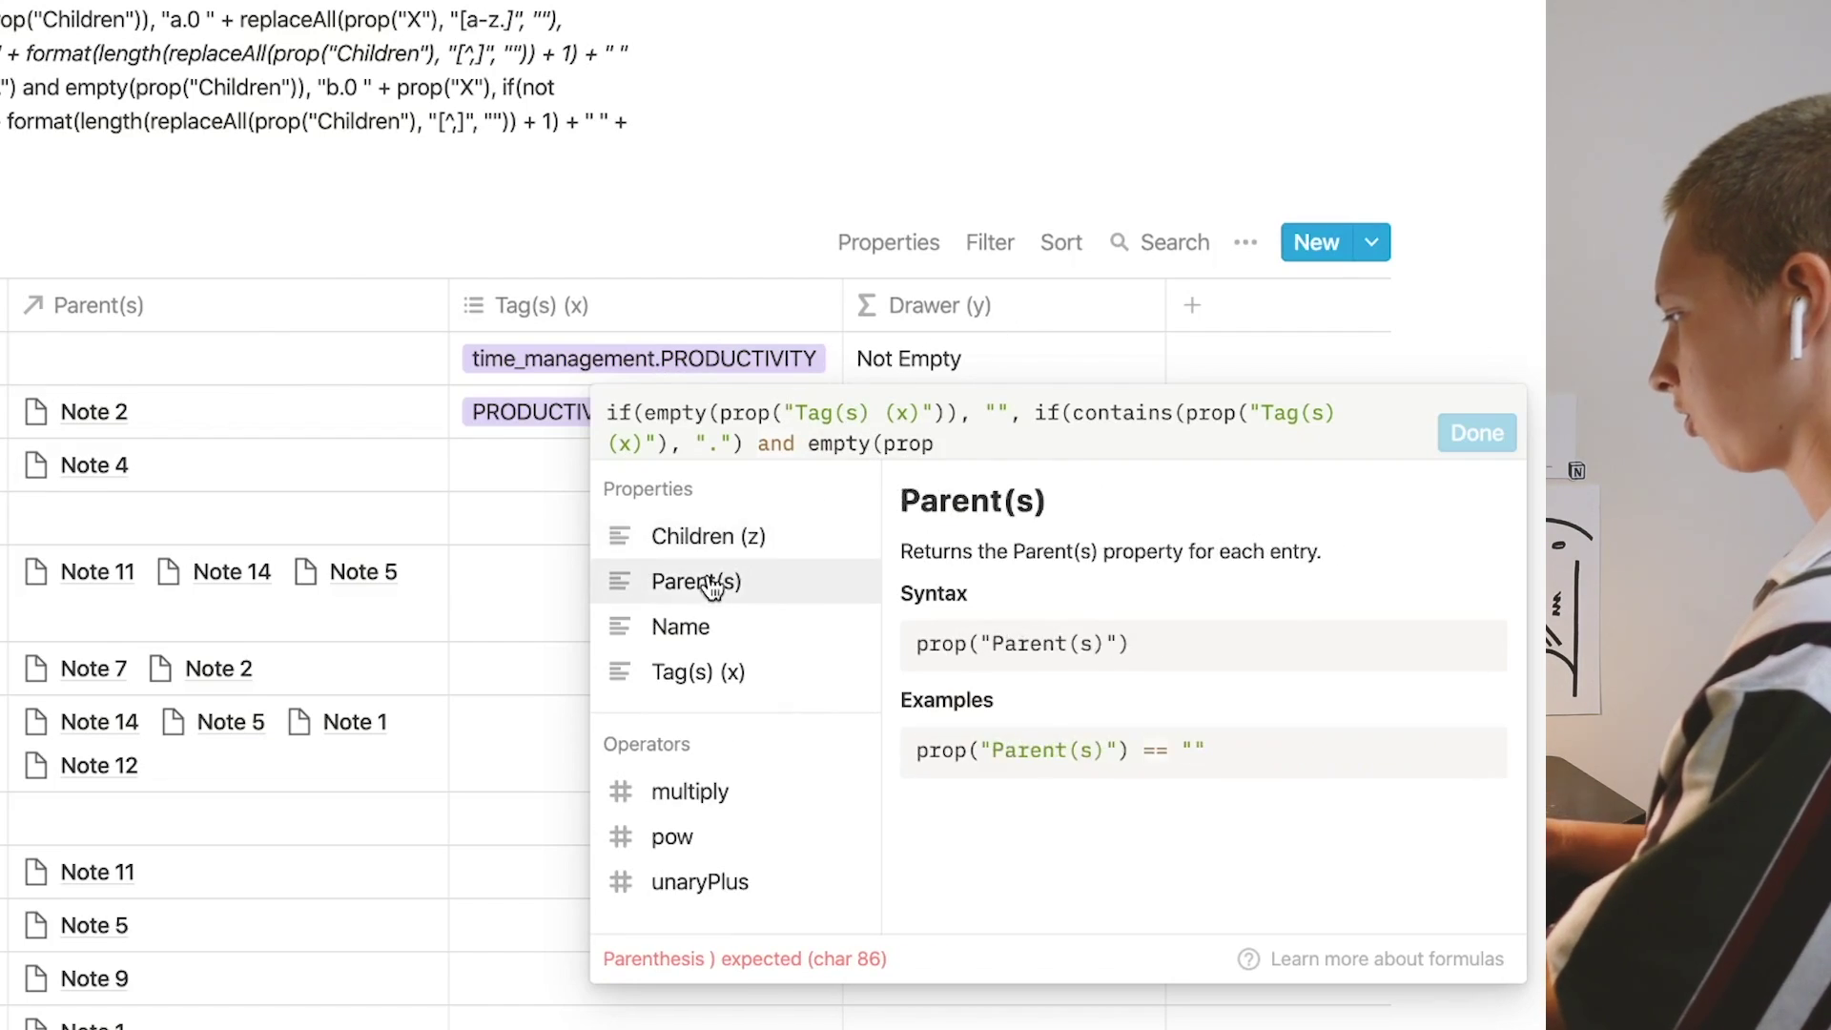
pyautogui.click(710, 536)
pyautogui.write(')')
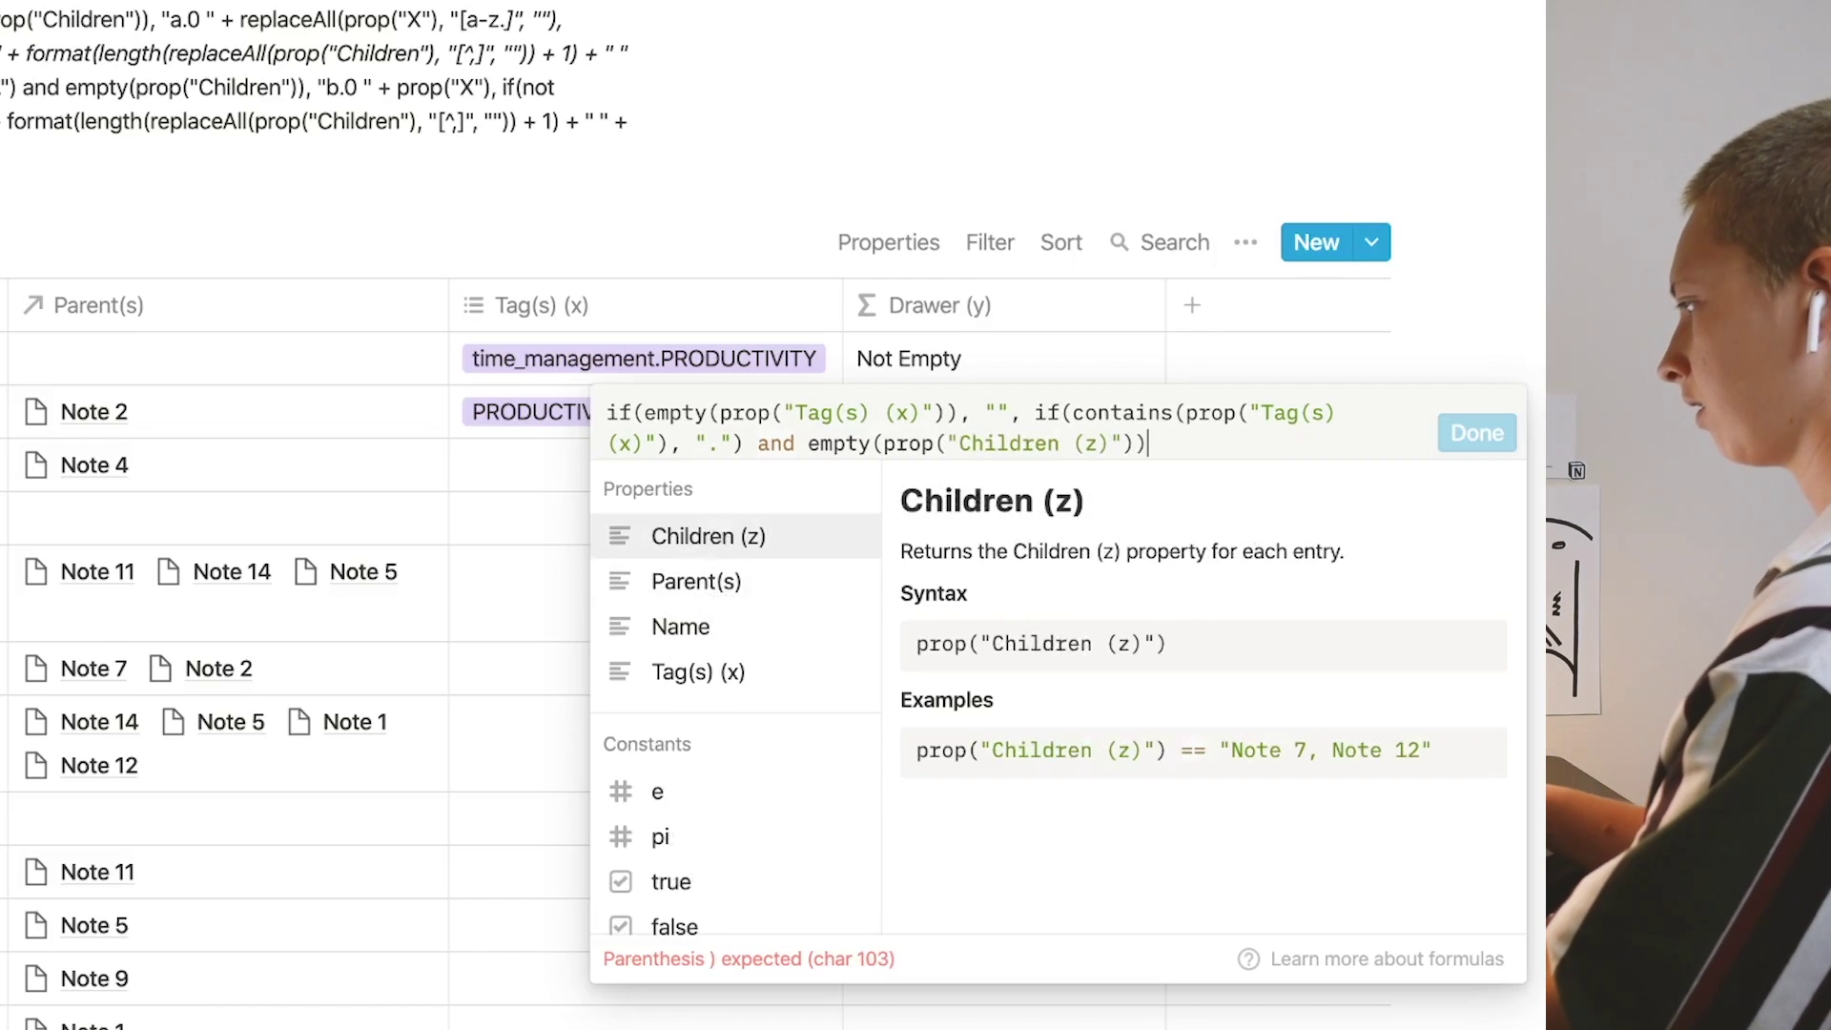
pyautogui.write(', "')
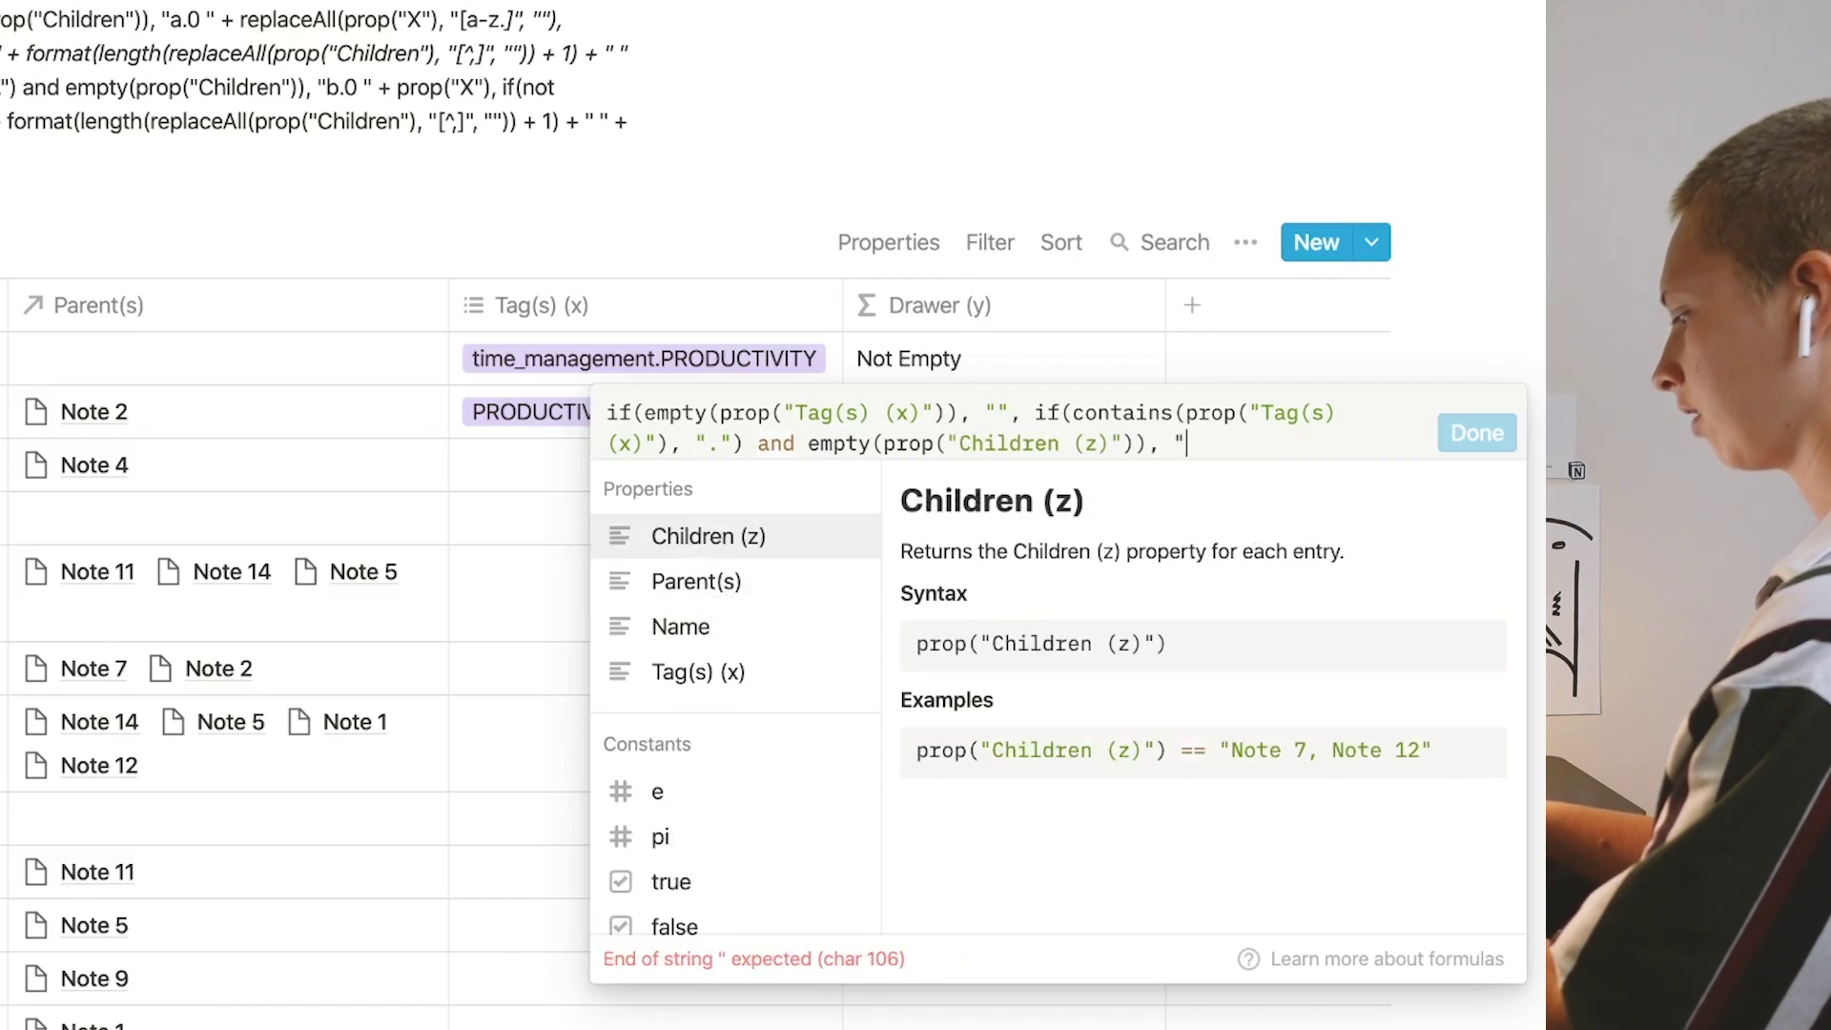
pyautogui.write('a.0" + repl')
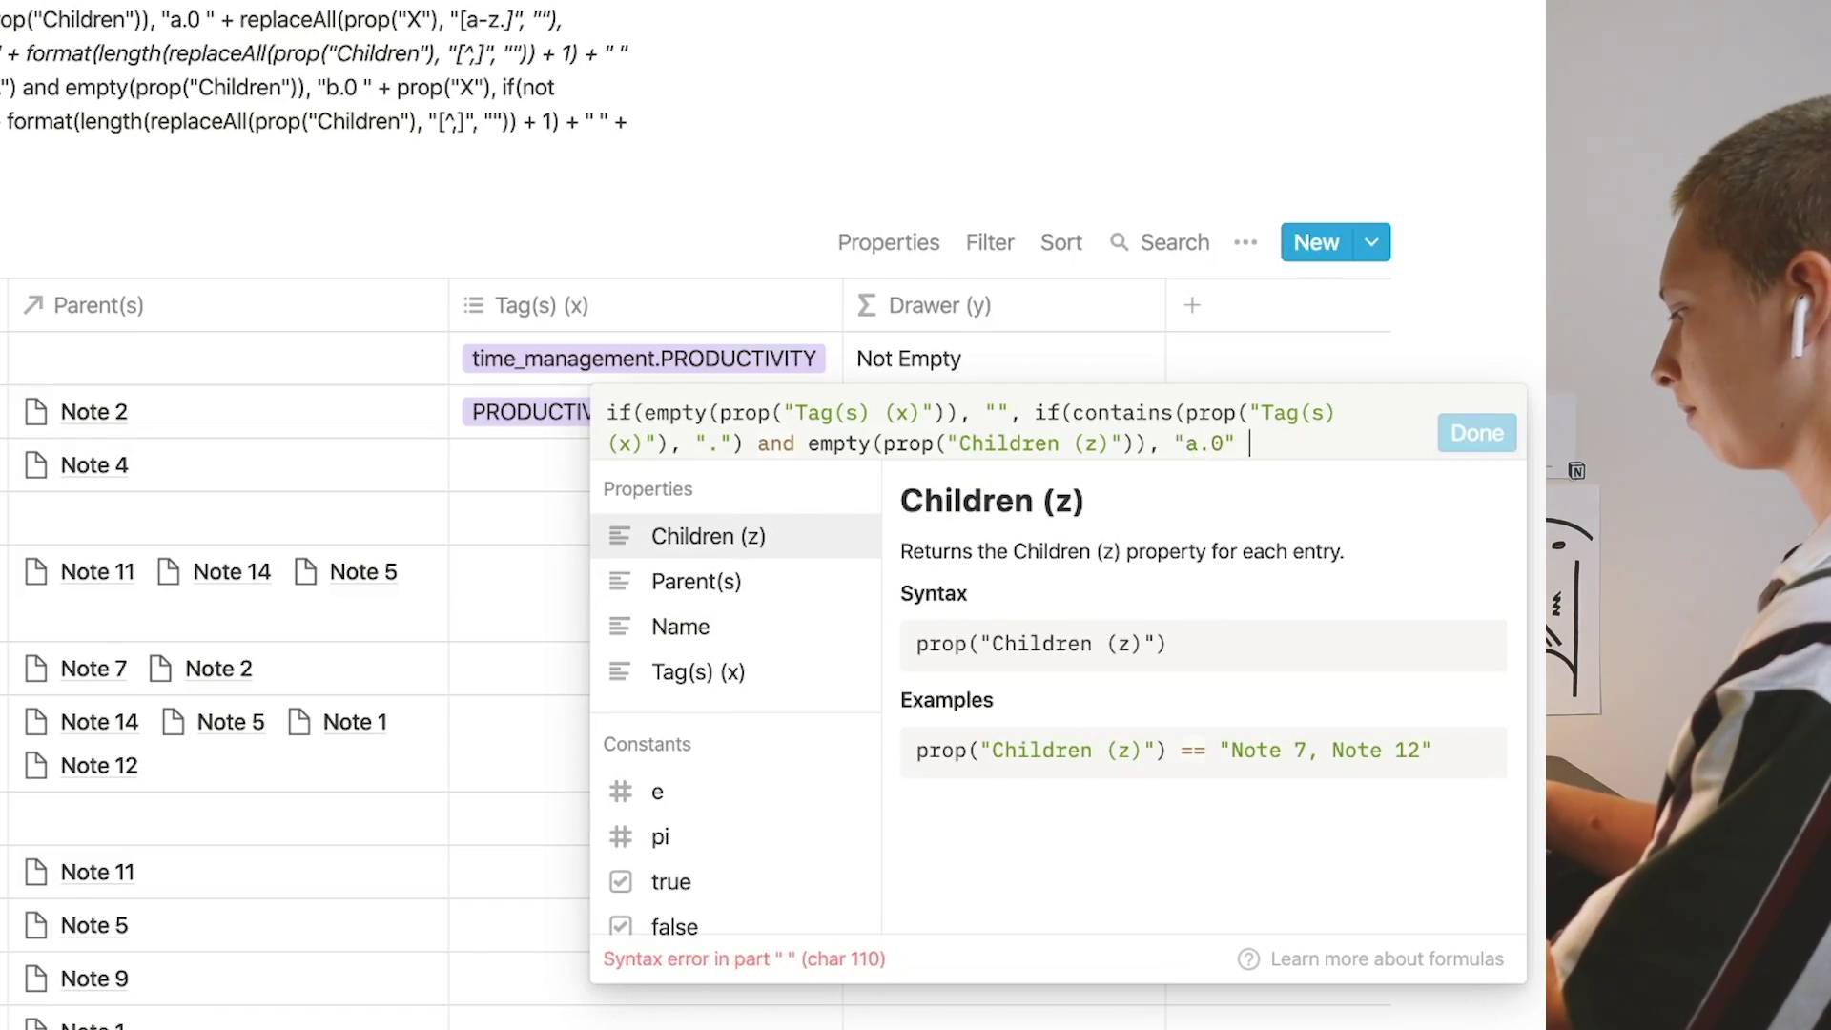
pyautogui.write('ace')
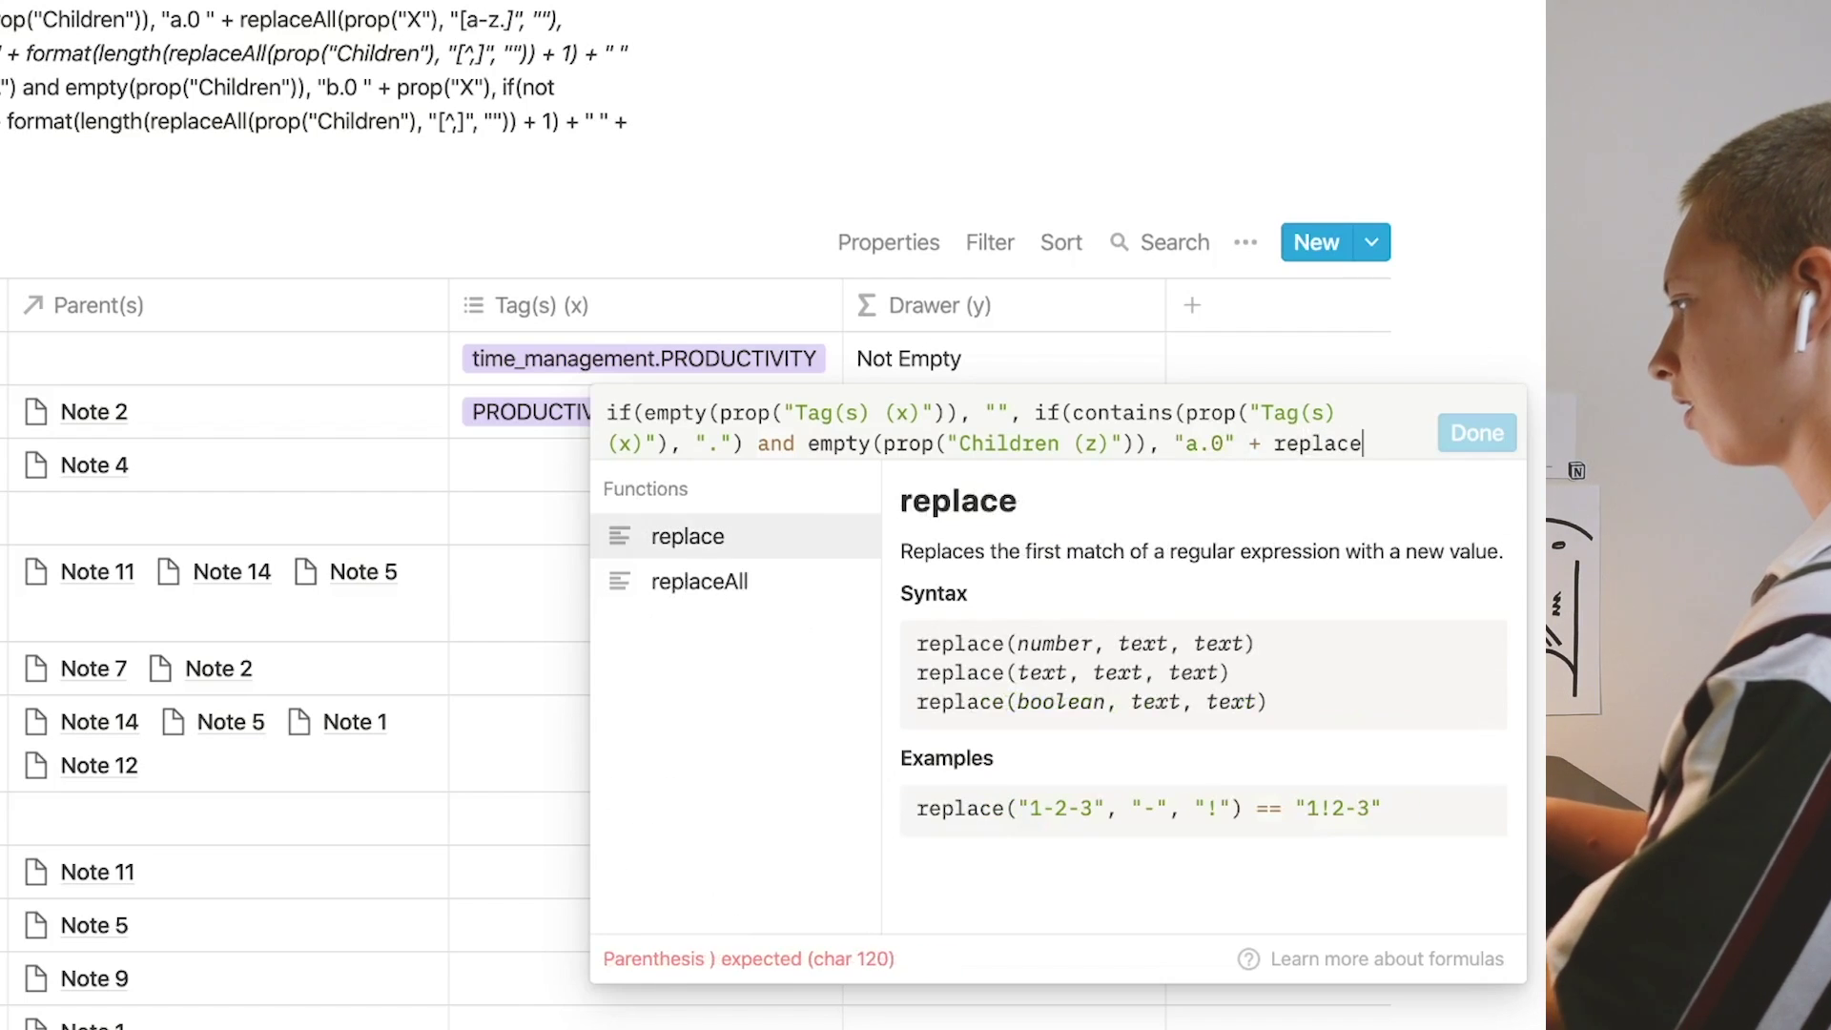
pyautogui.write('All(prop')
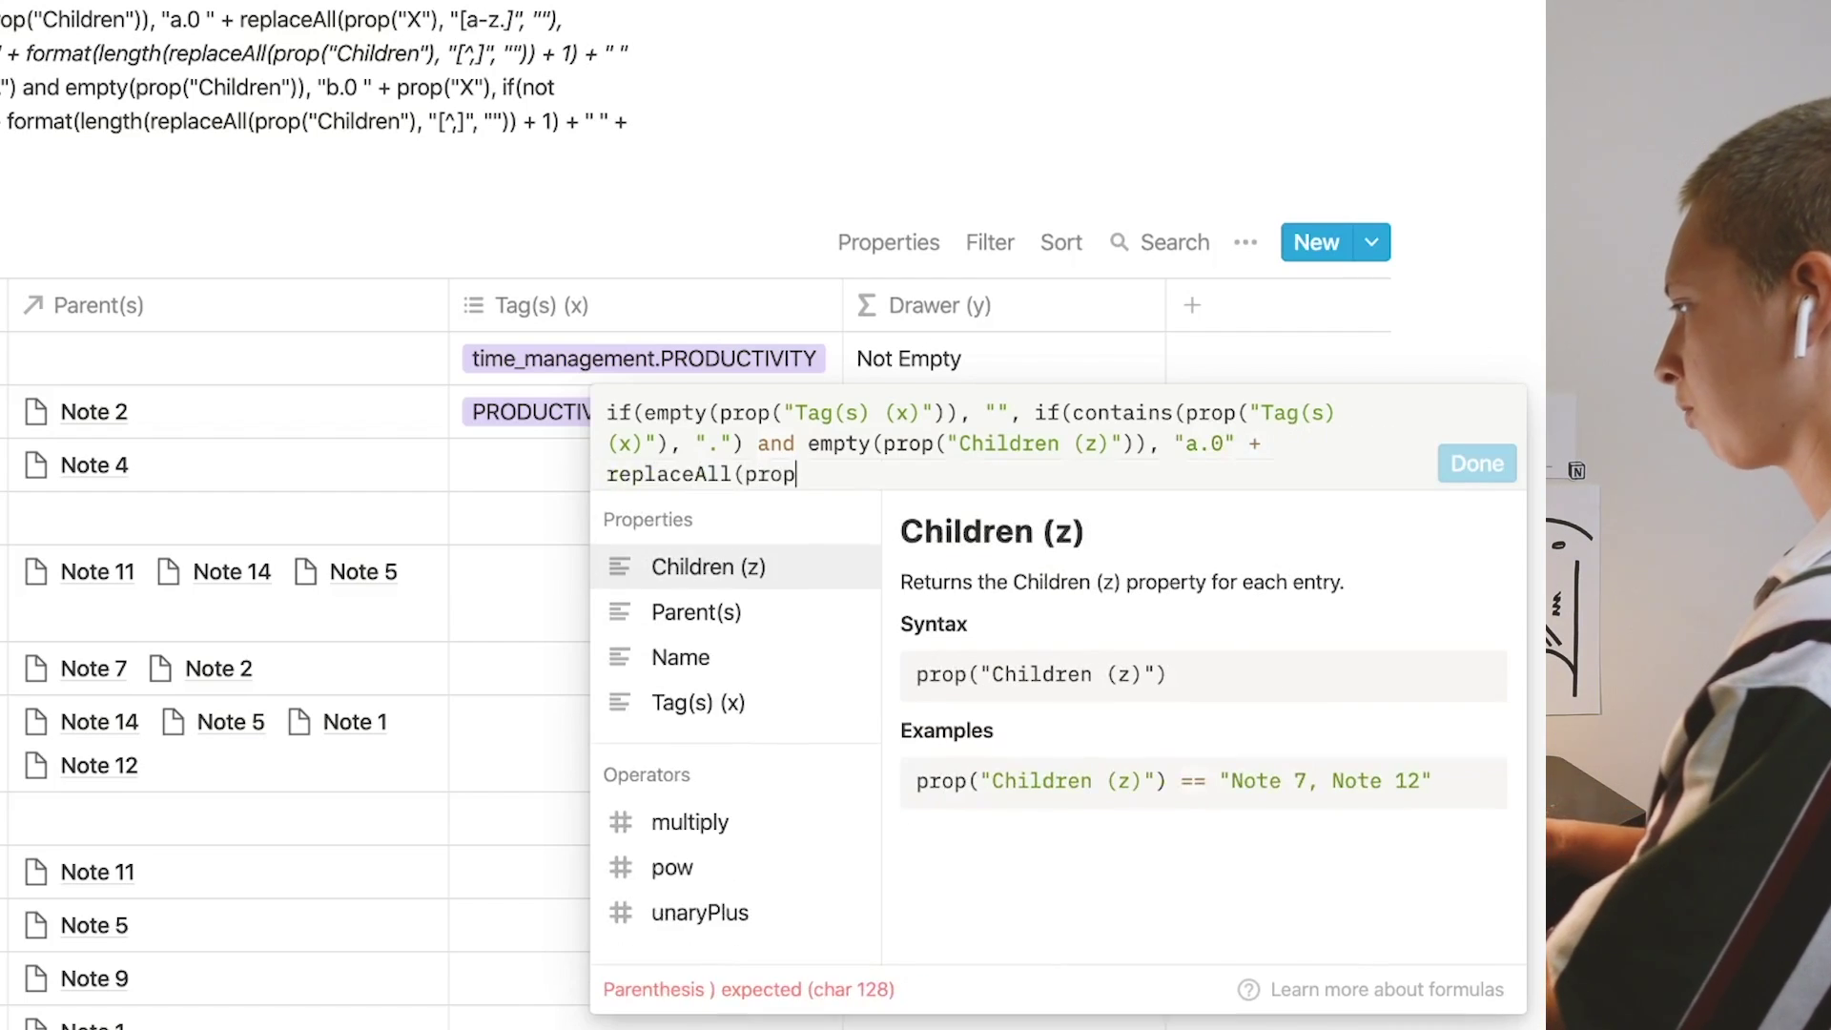
pyautogui.click(689, 706)
pyautogui.write(', "')
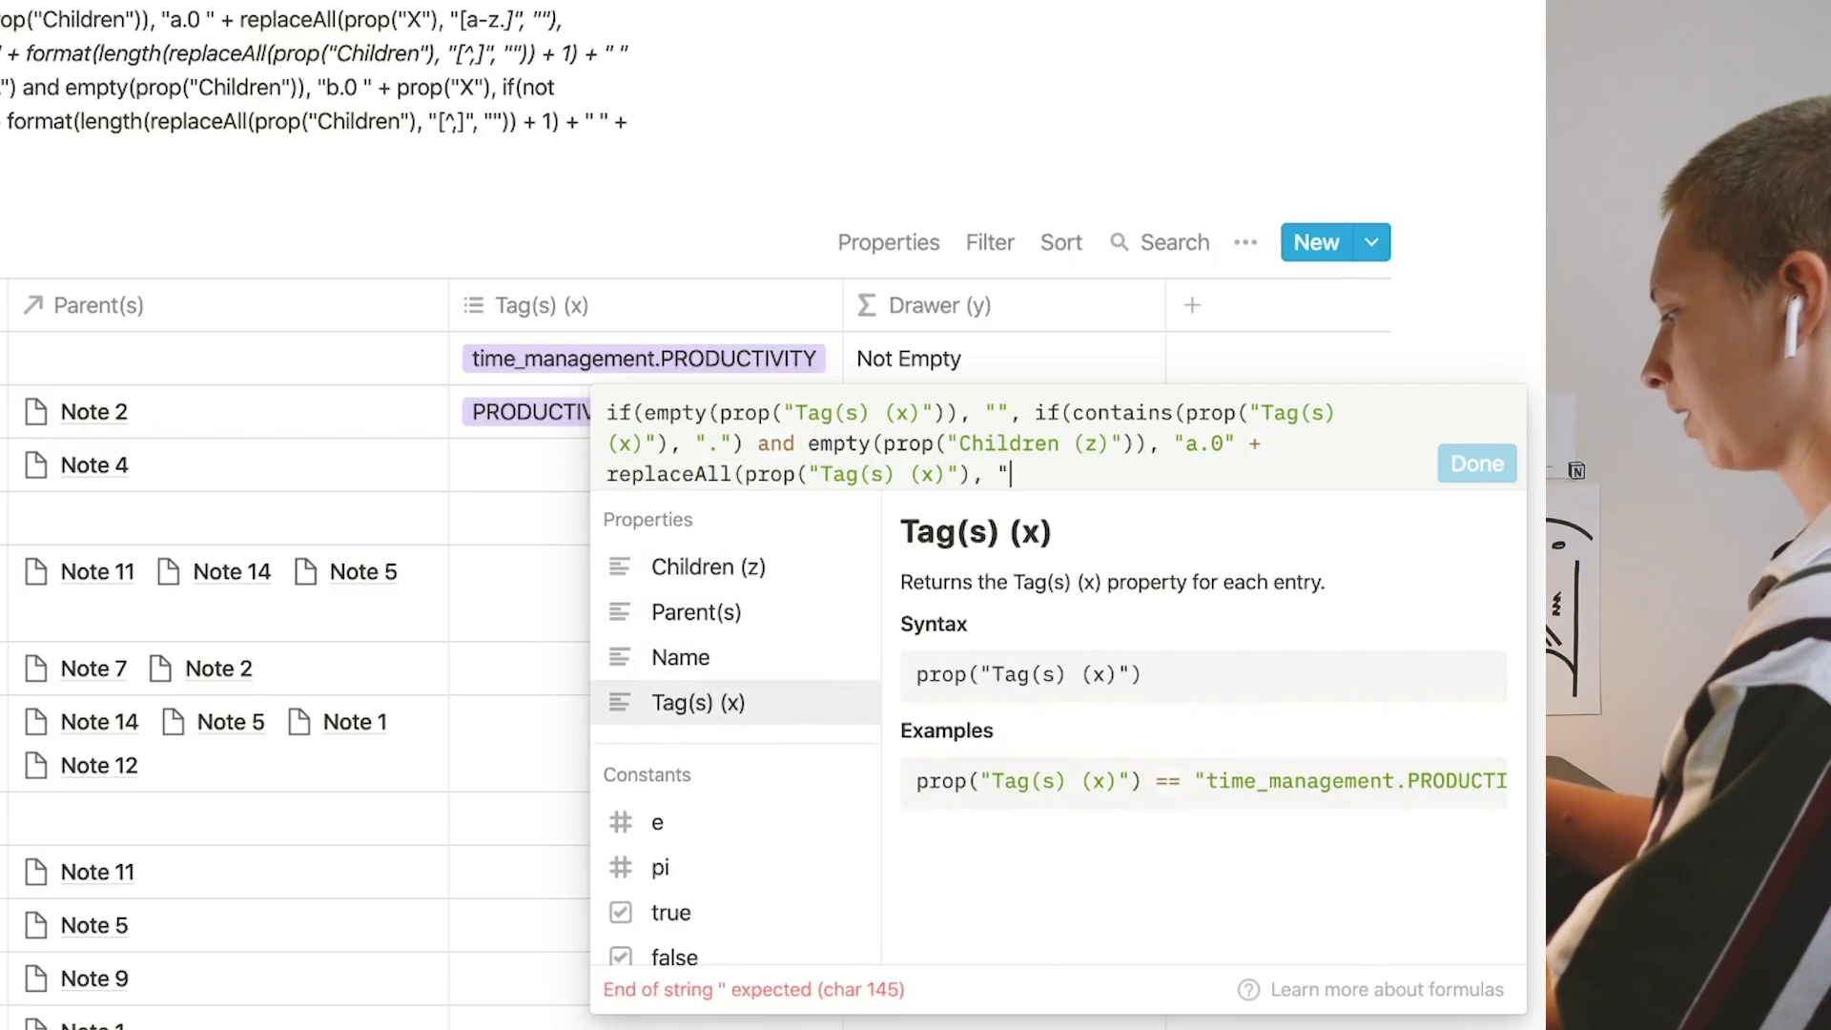
pyautogui.write('[a-z')
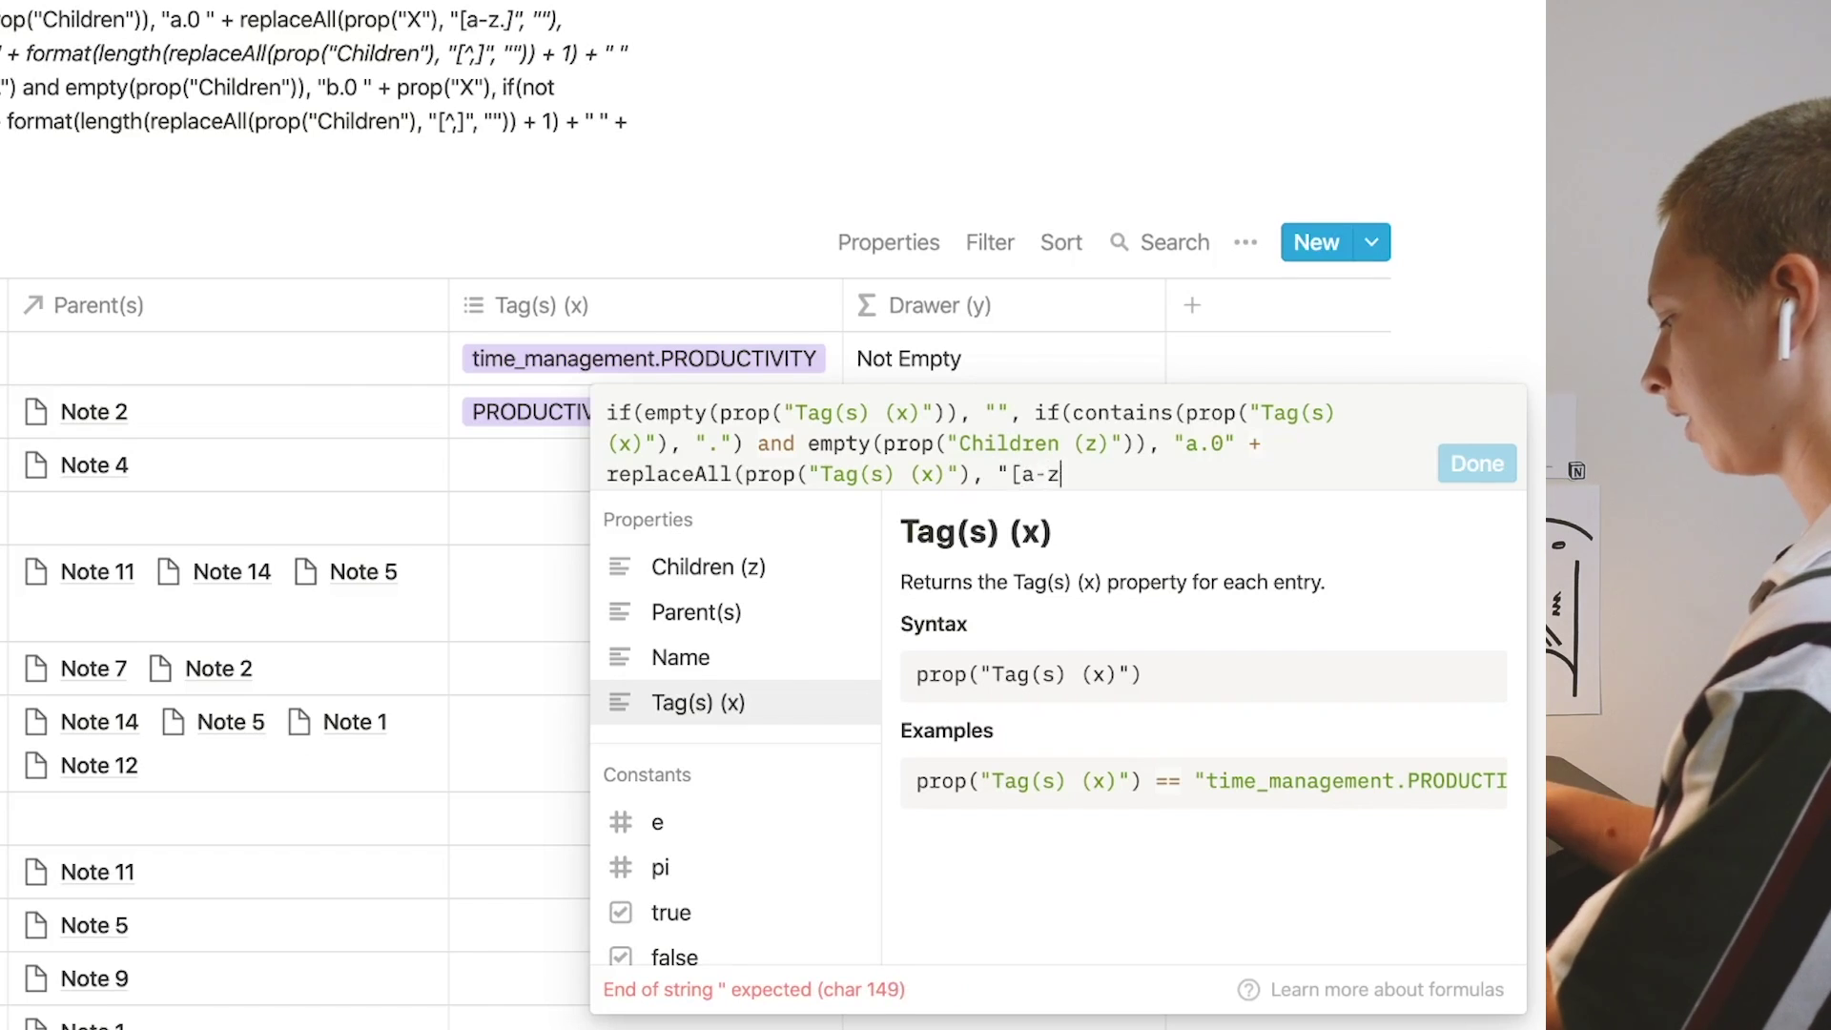
pyautogui.write(']"')
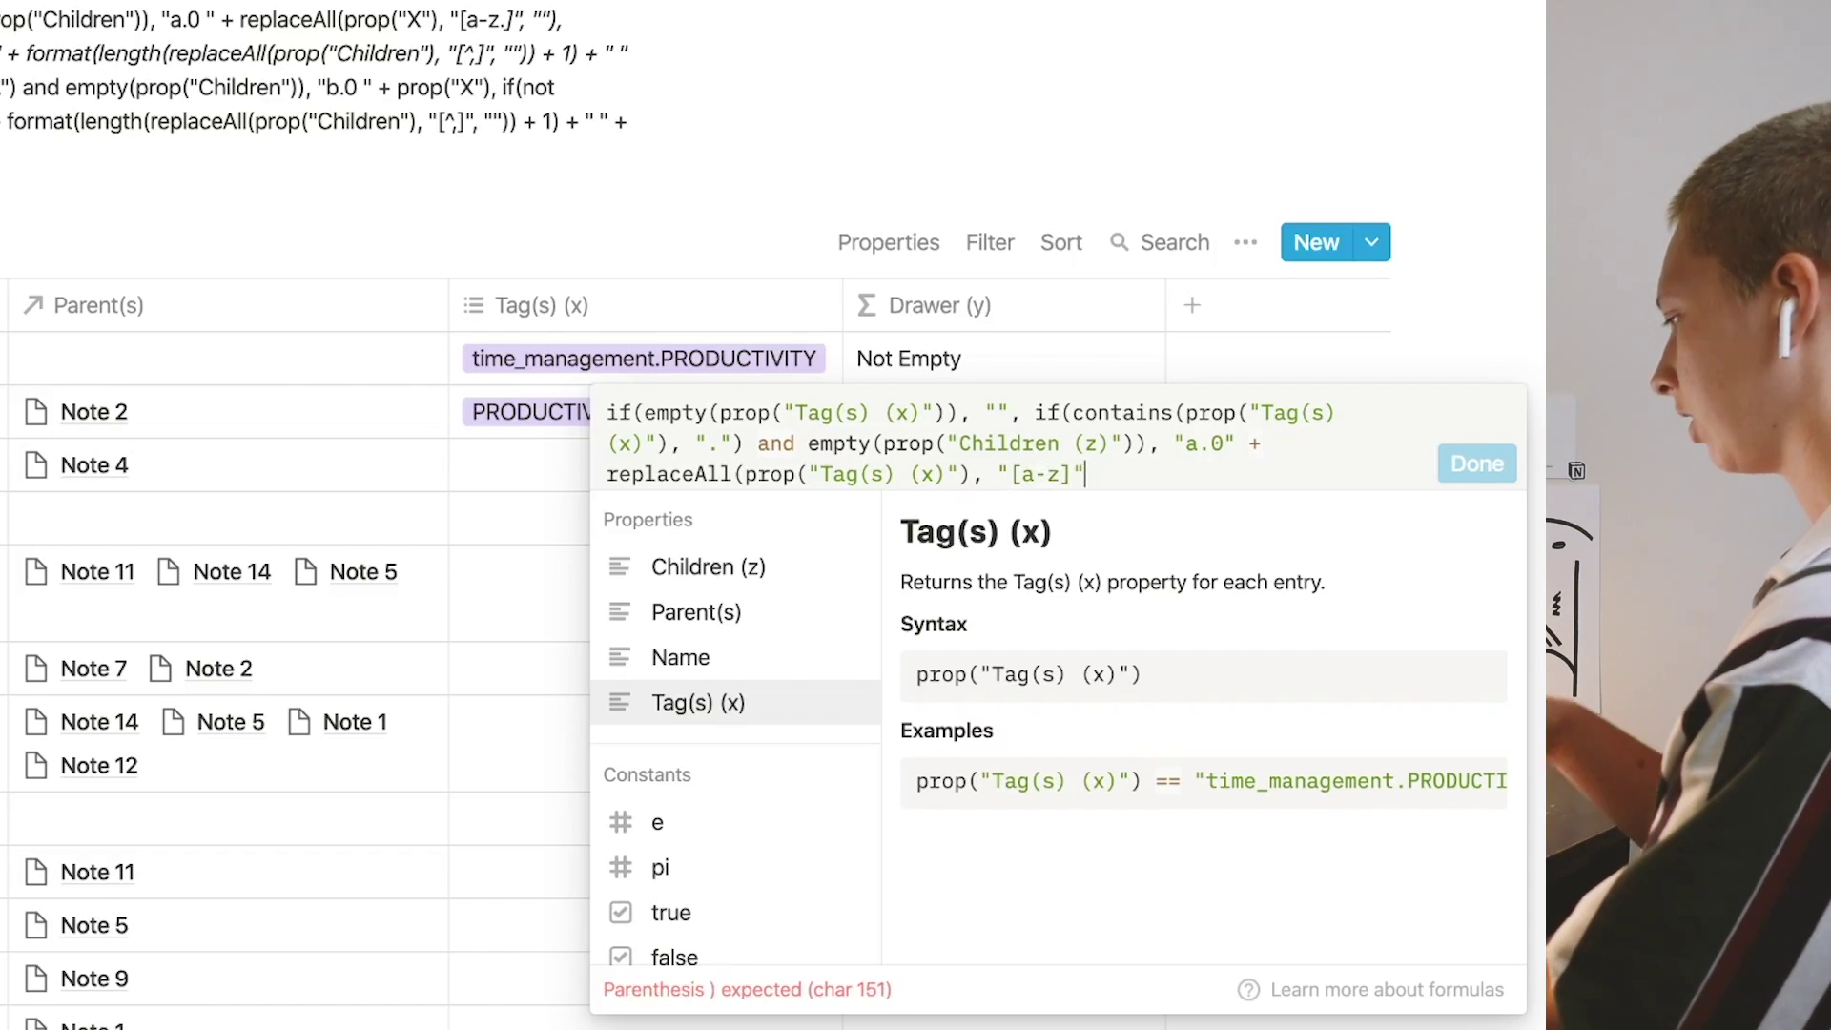
pyautogui.write(', ""')
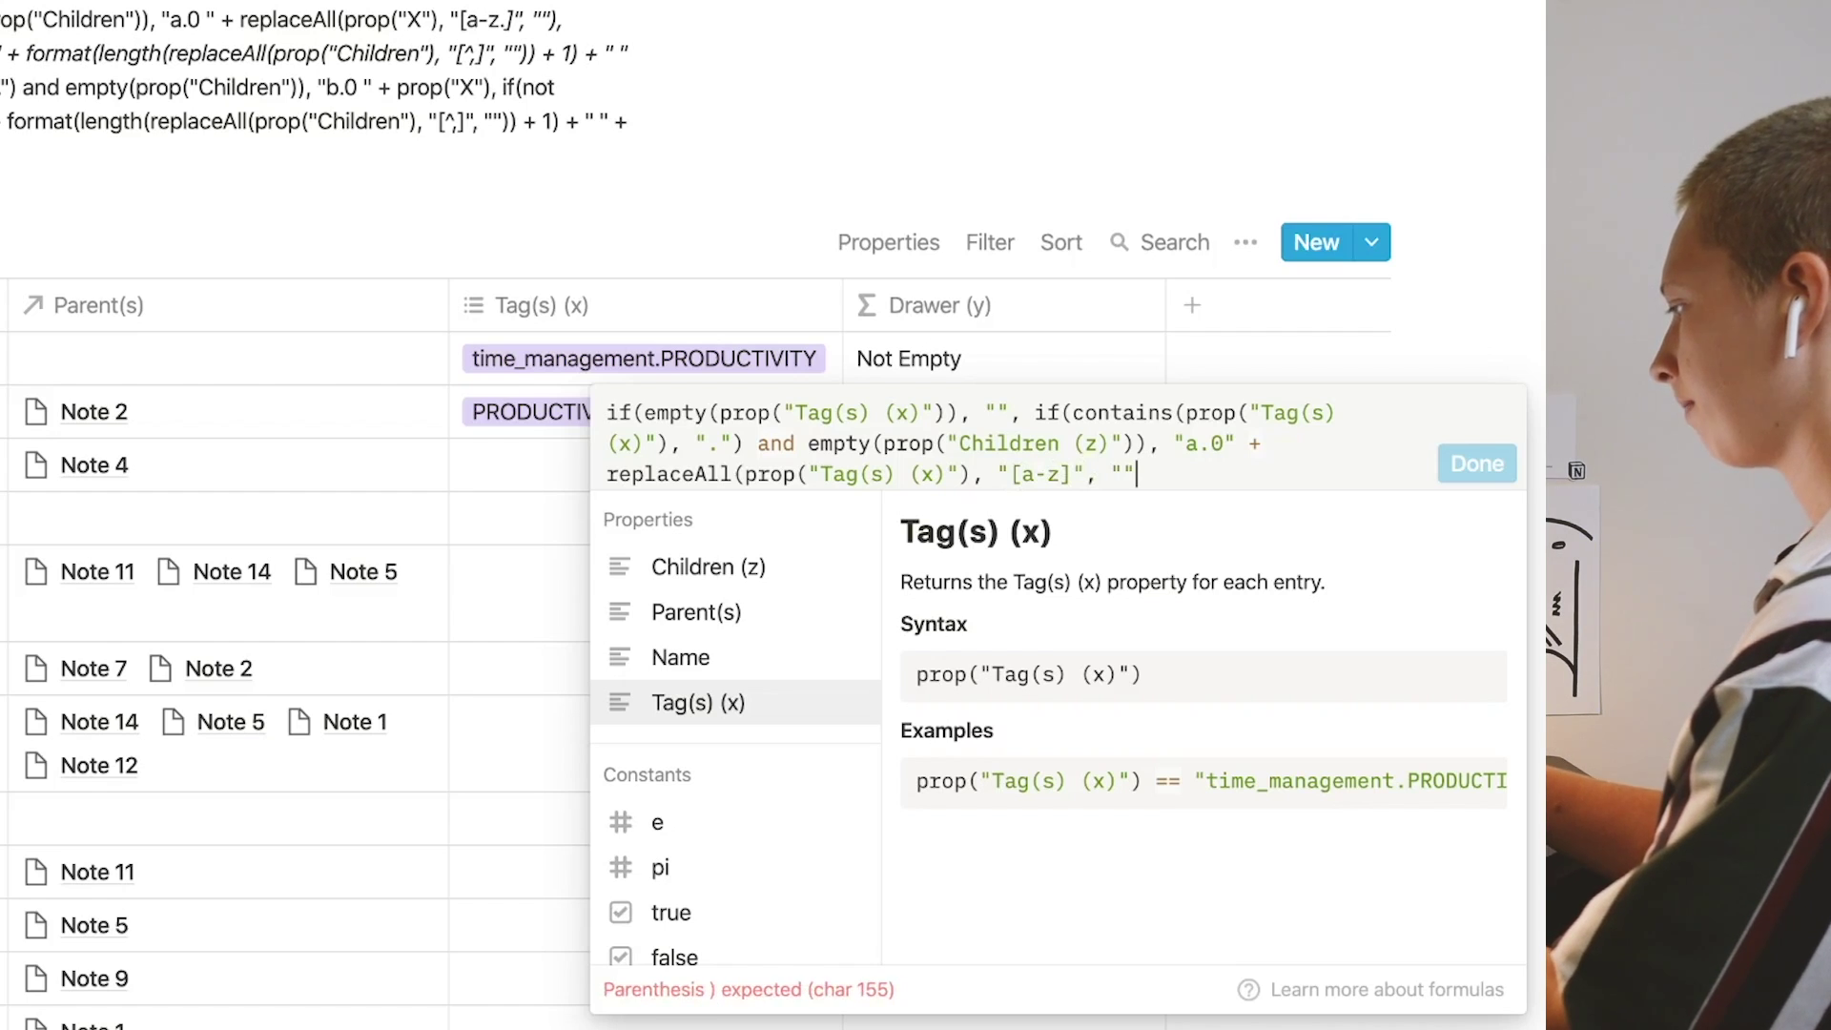
pyautogui.write('), ')
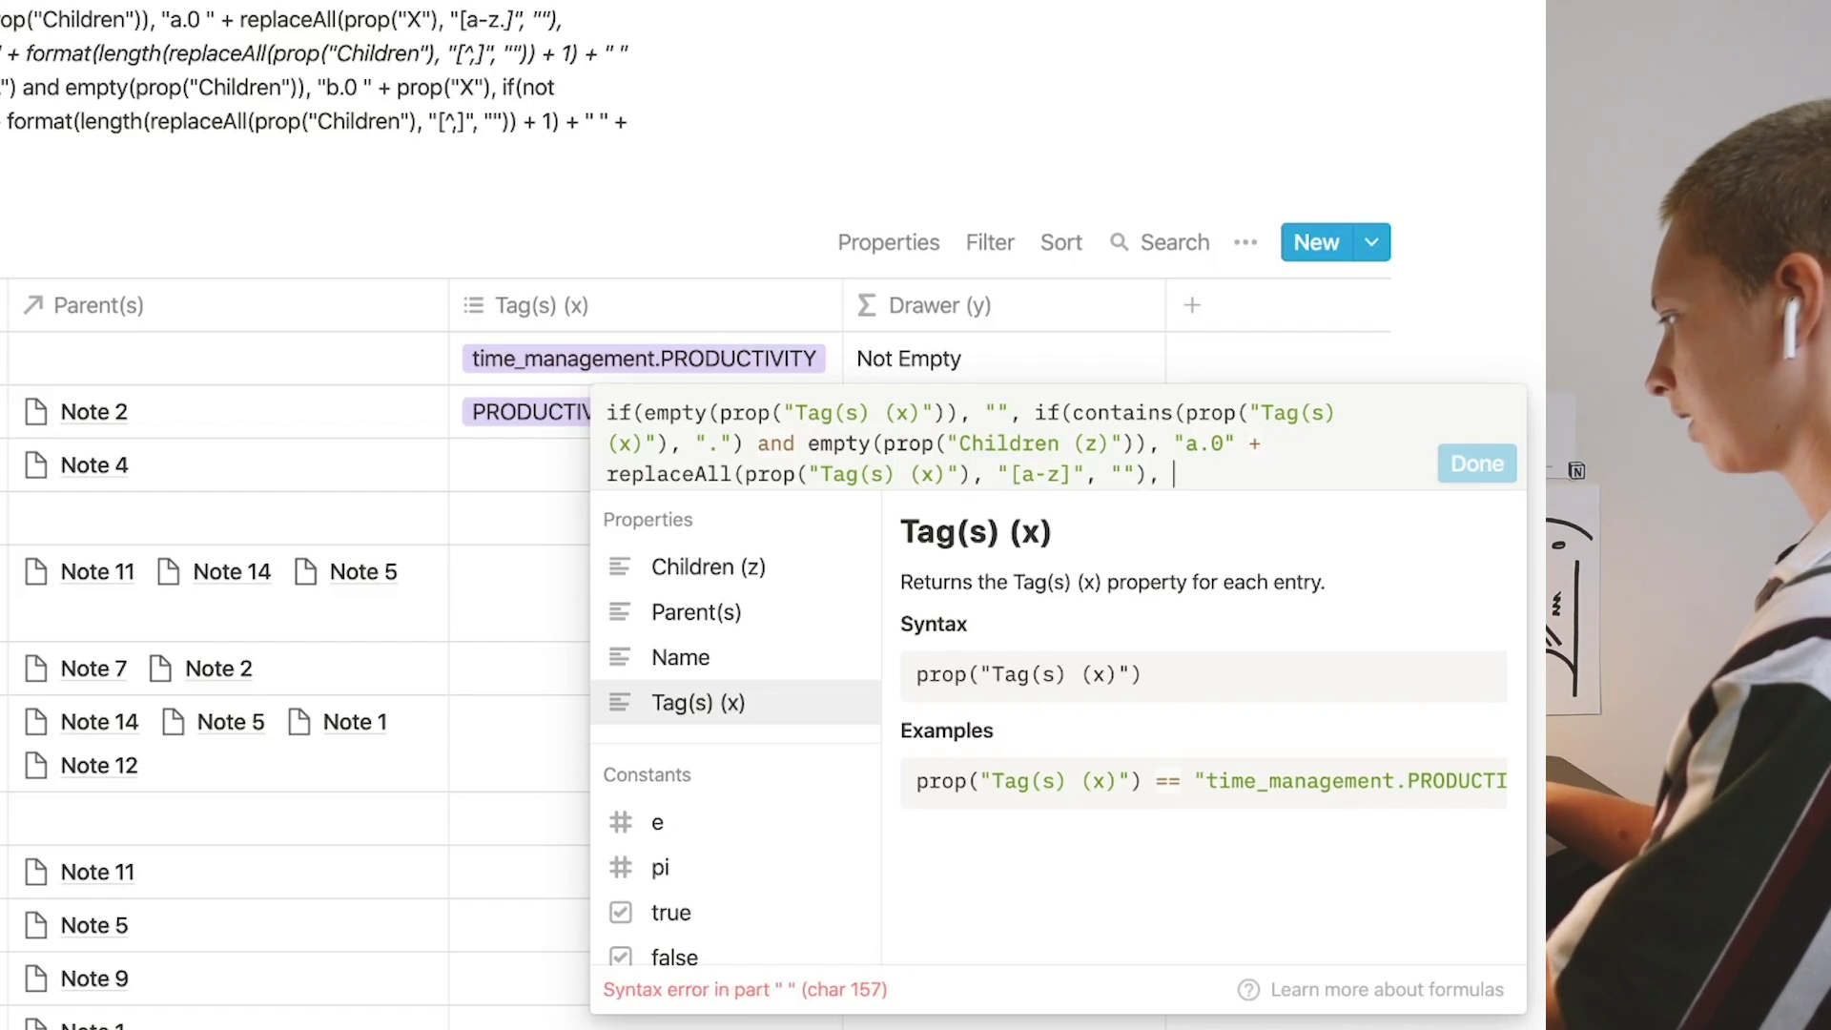
pyautogui.write('""))')
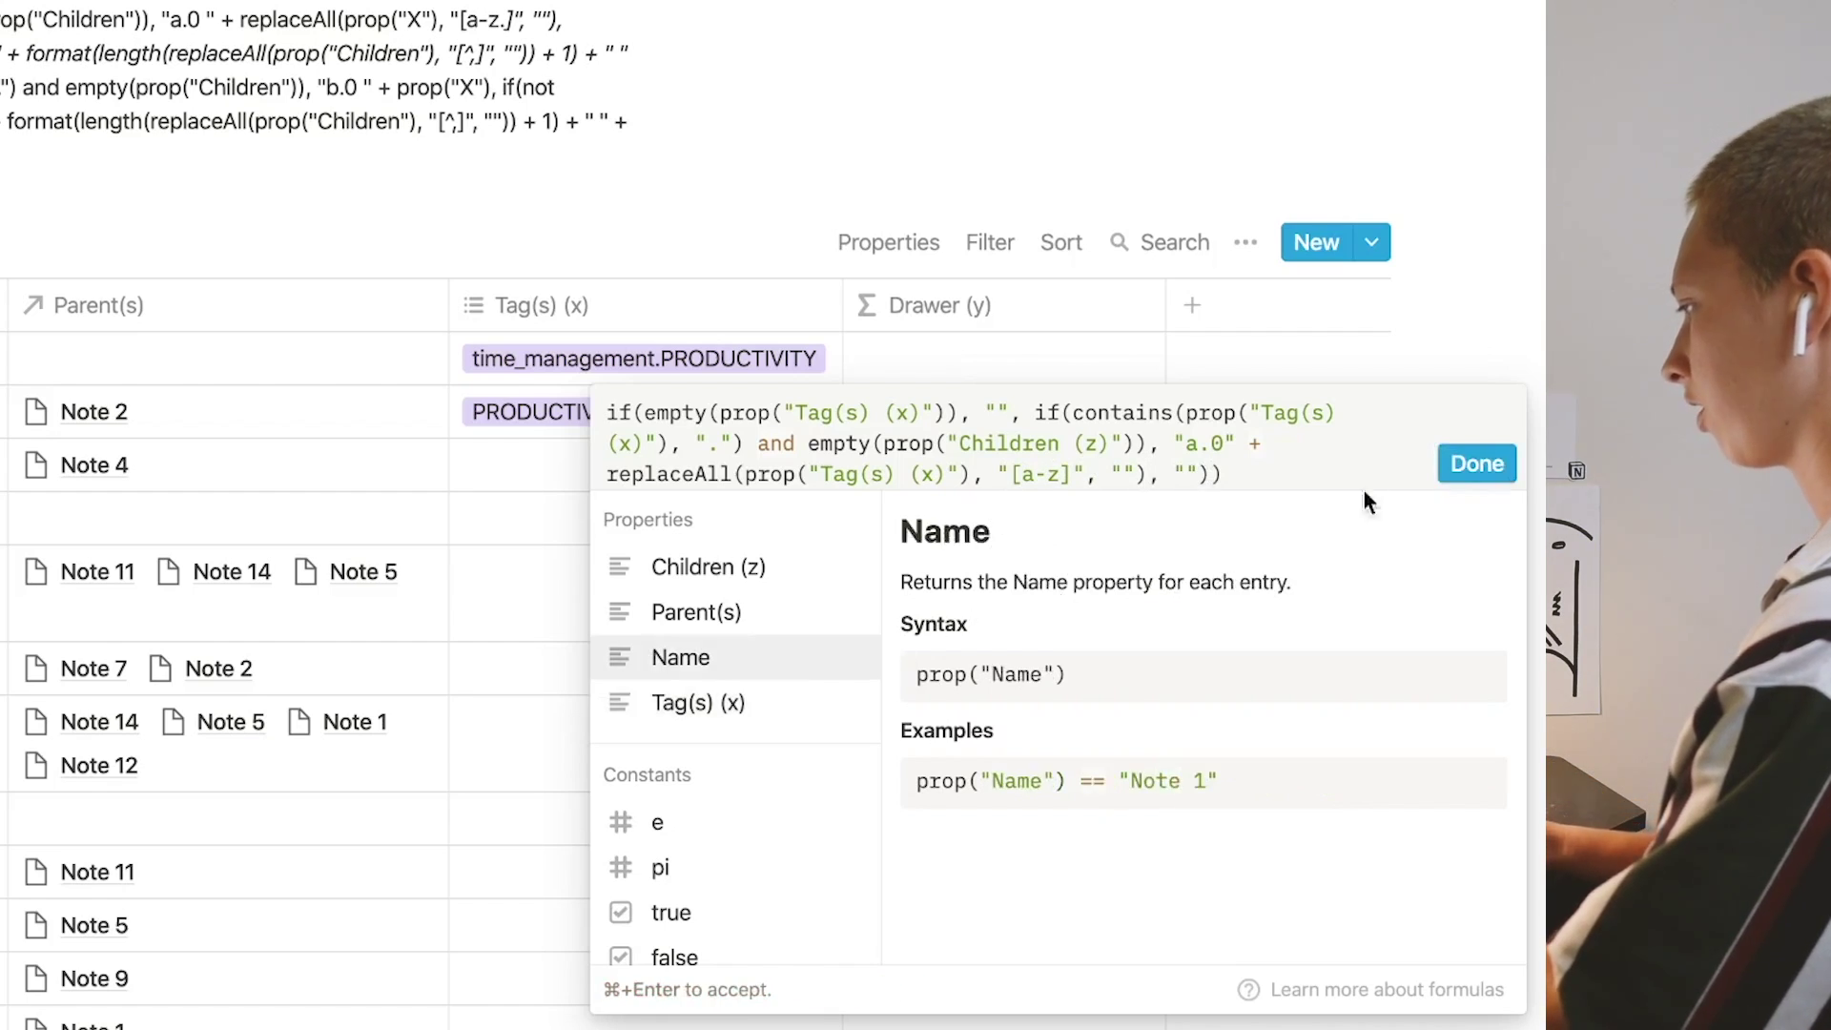
# - Save the formula, unlink Note 7 and Note 12 from Note 1's children, and reopen the formula
pyautogui.click(1478, 463)
pyautogui.click(258, 405)
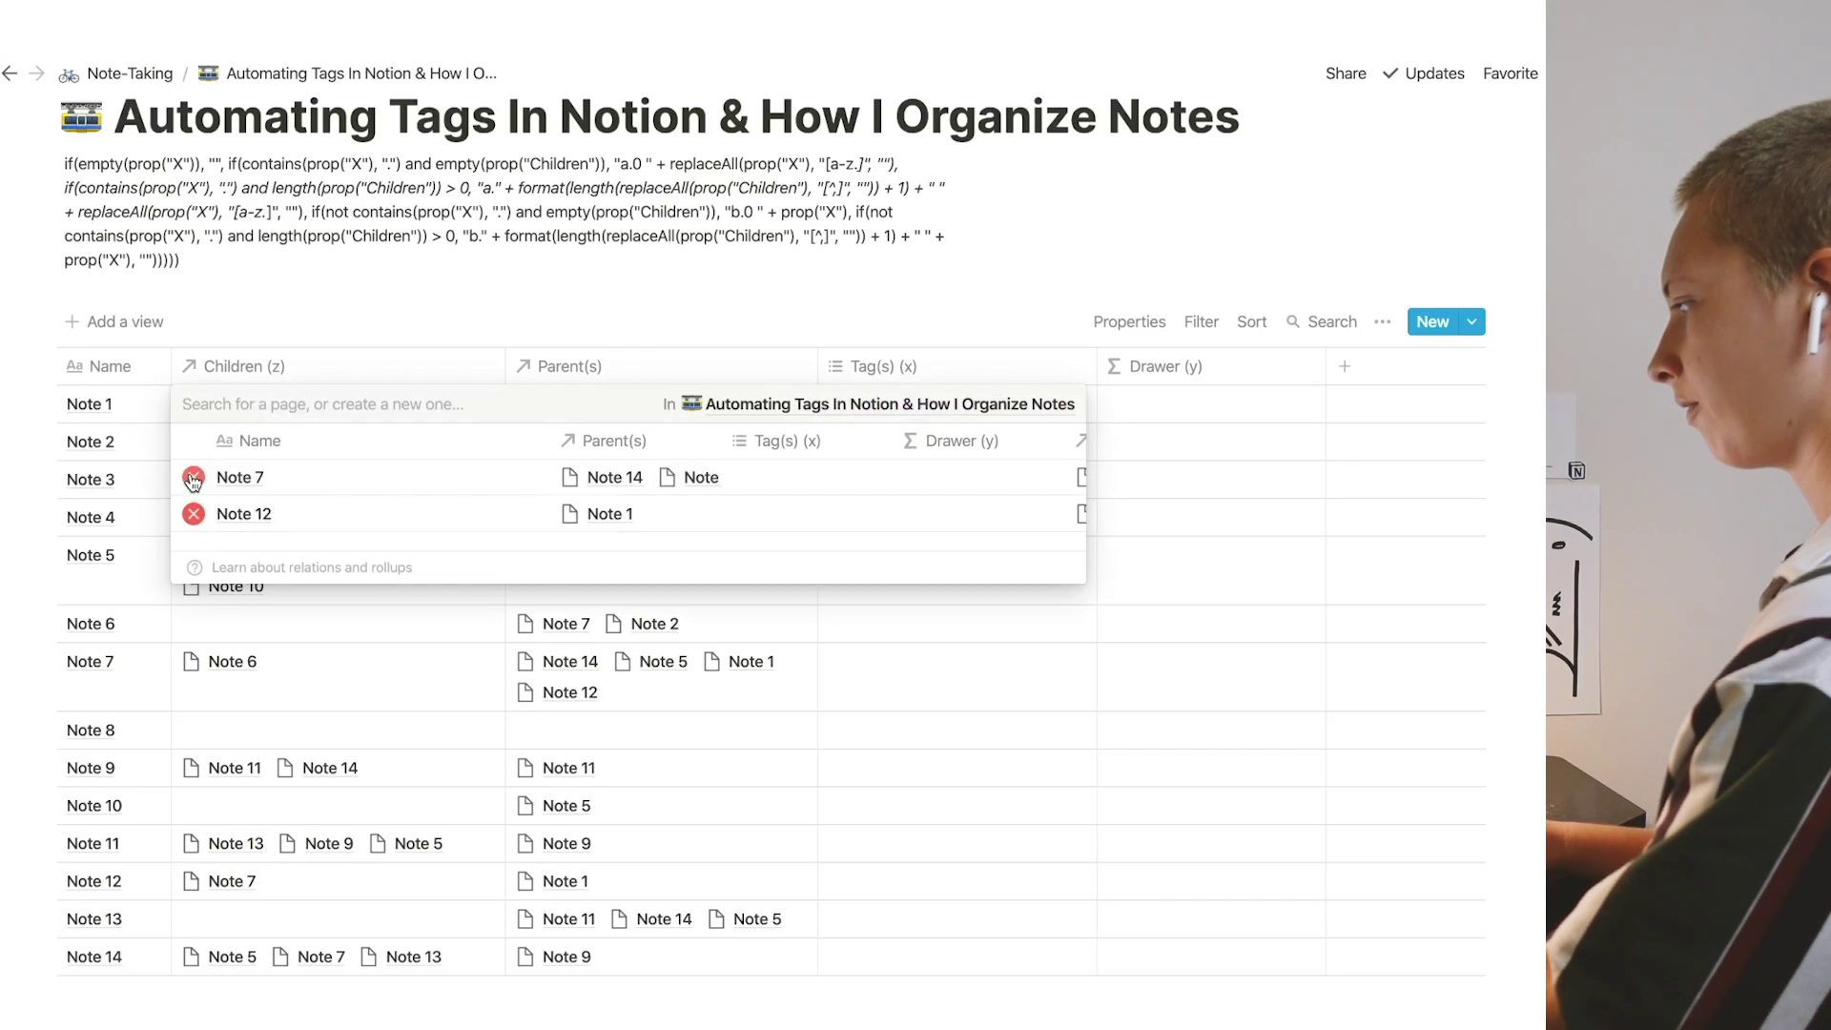
pyautogui.click(194, 478)
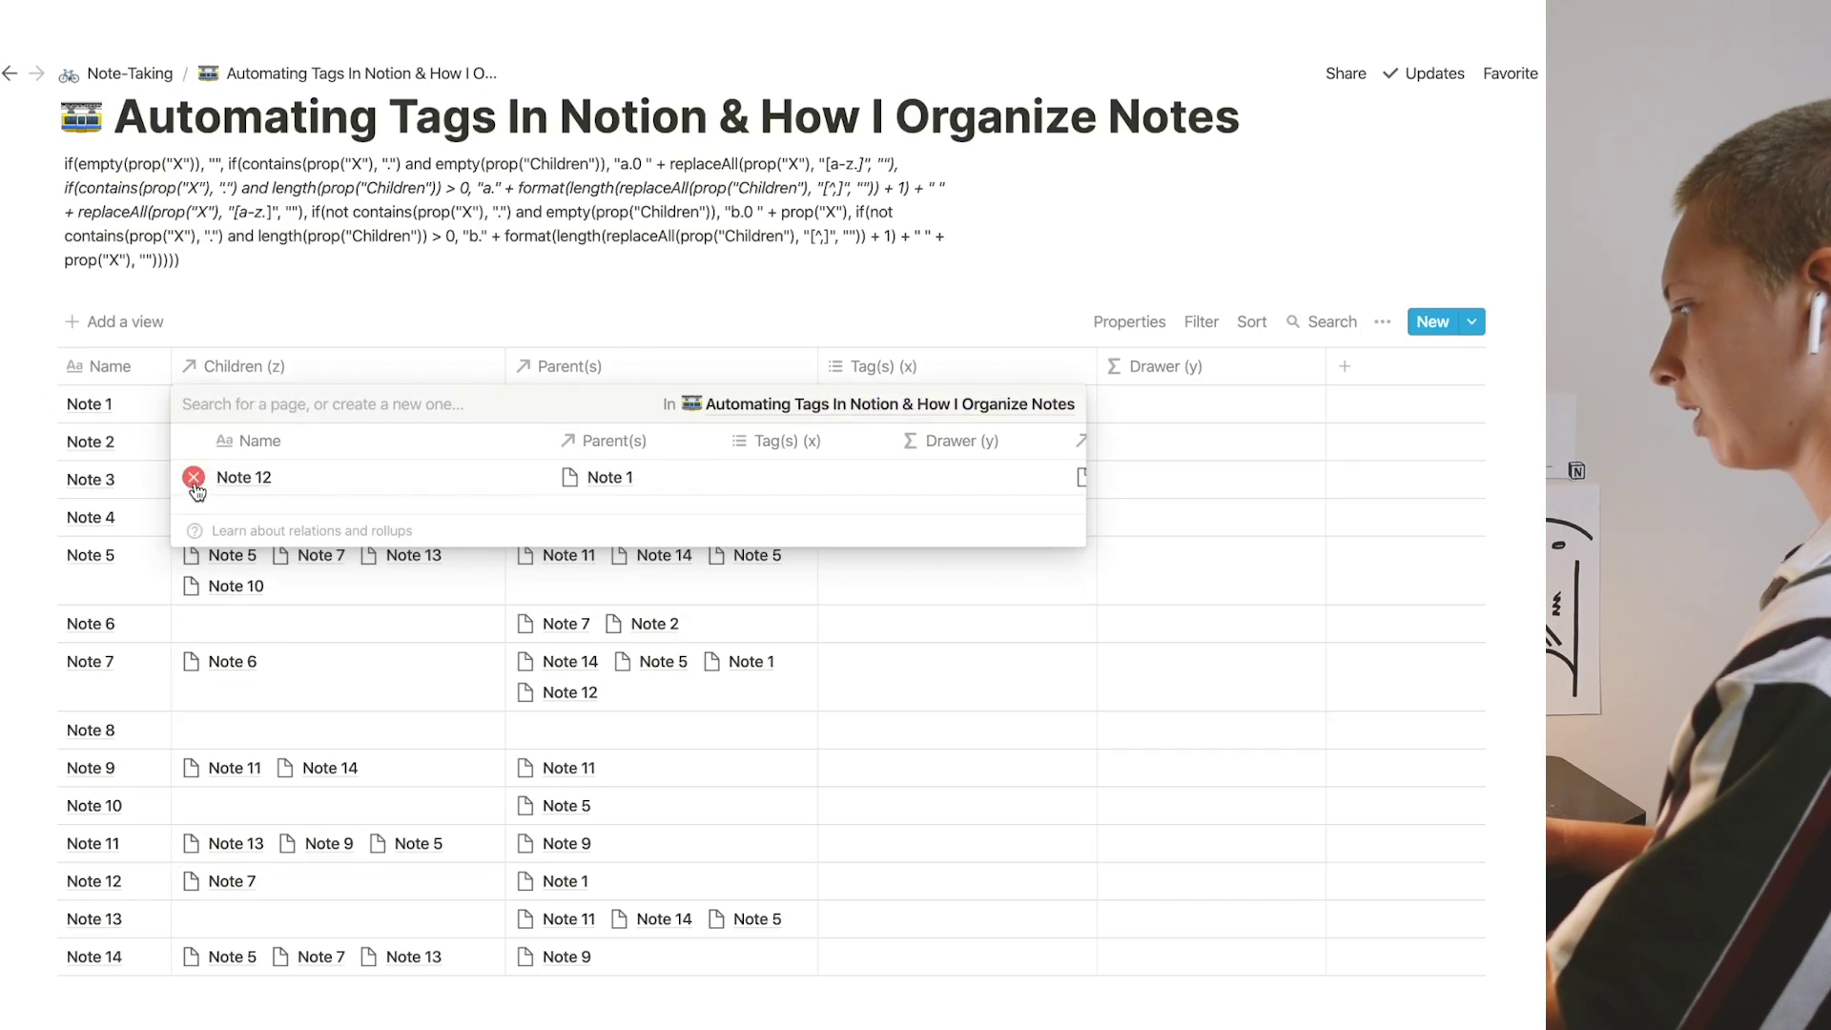
pyautogui.click(193, 478)
pyautogui.press('Escape')
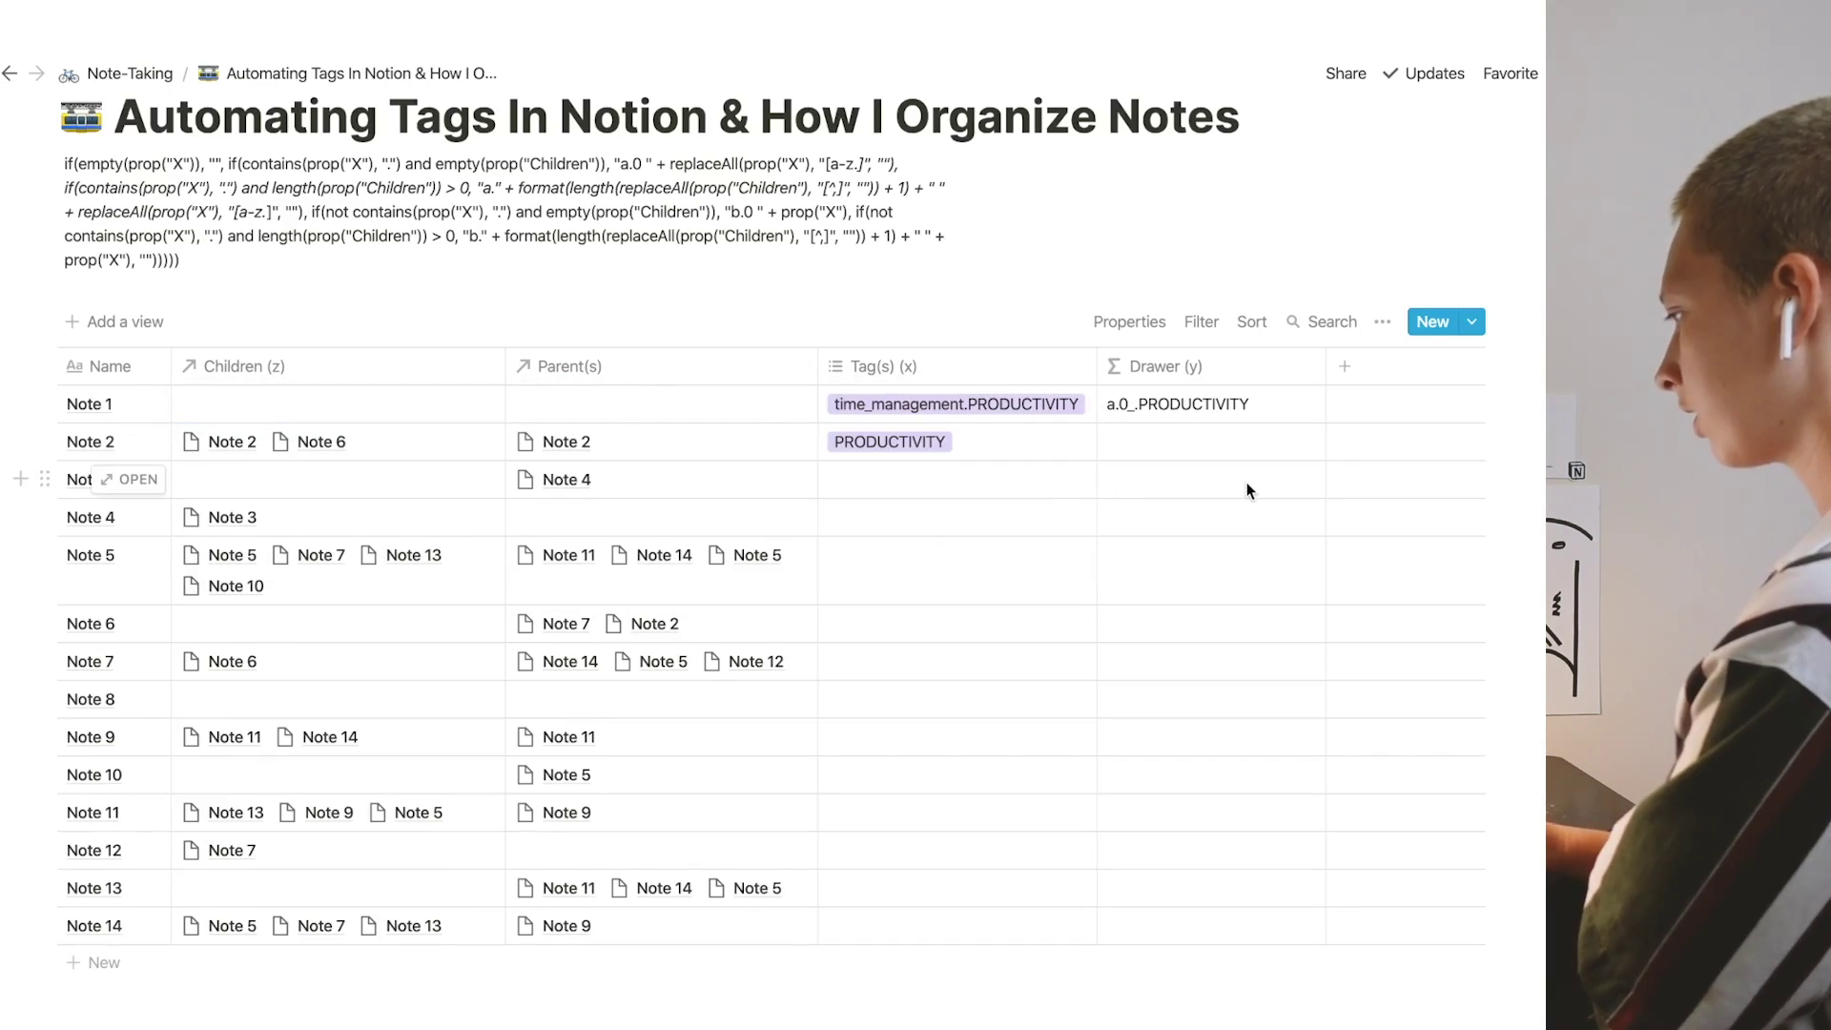
pyautogui.click(1149, 411)
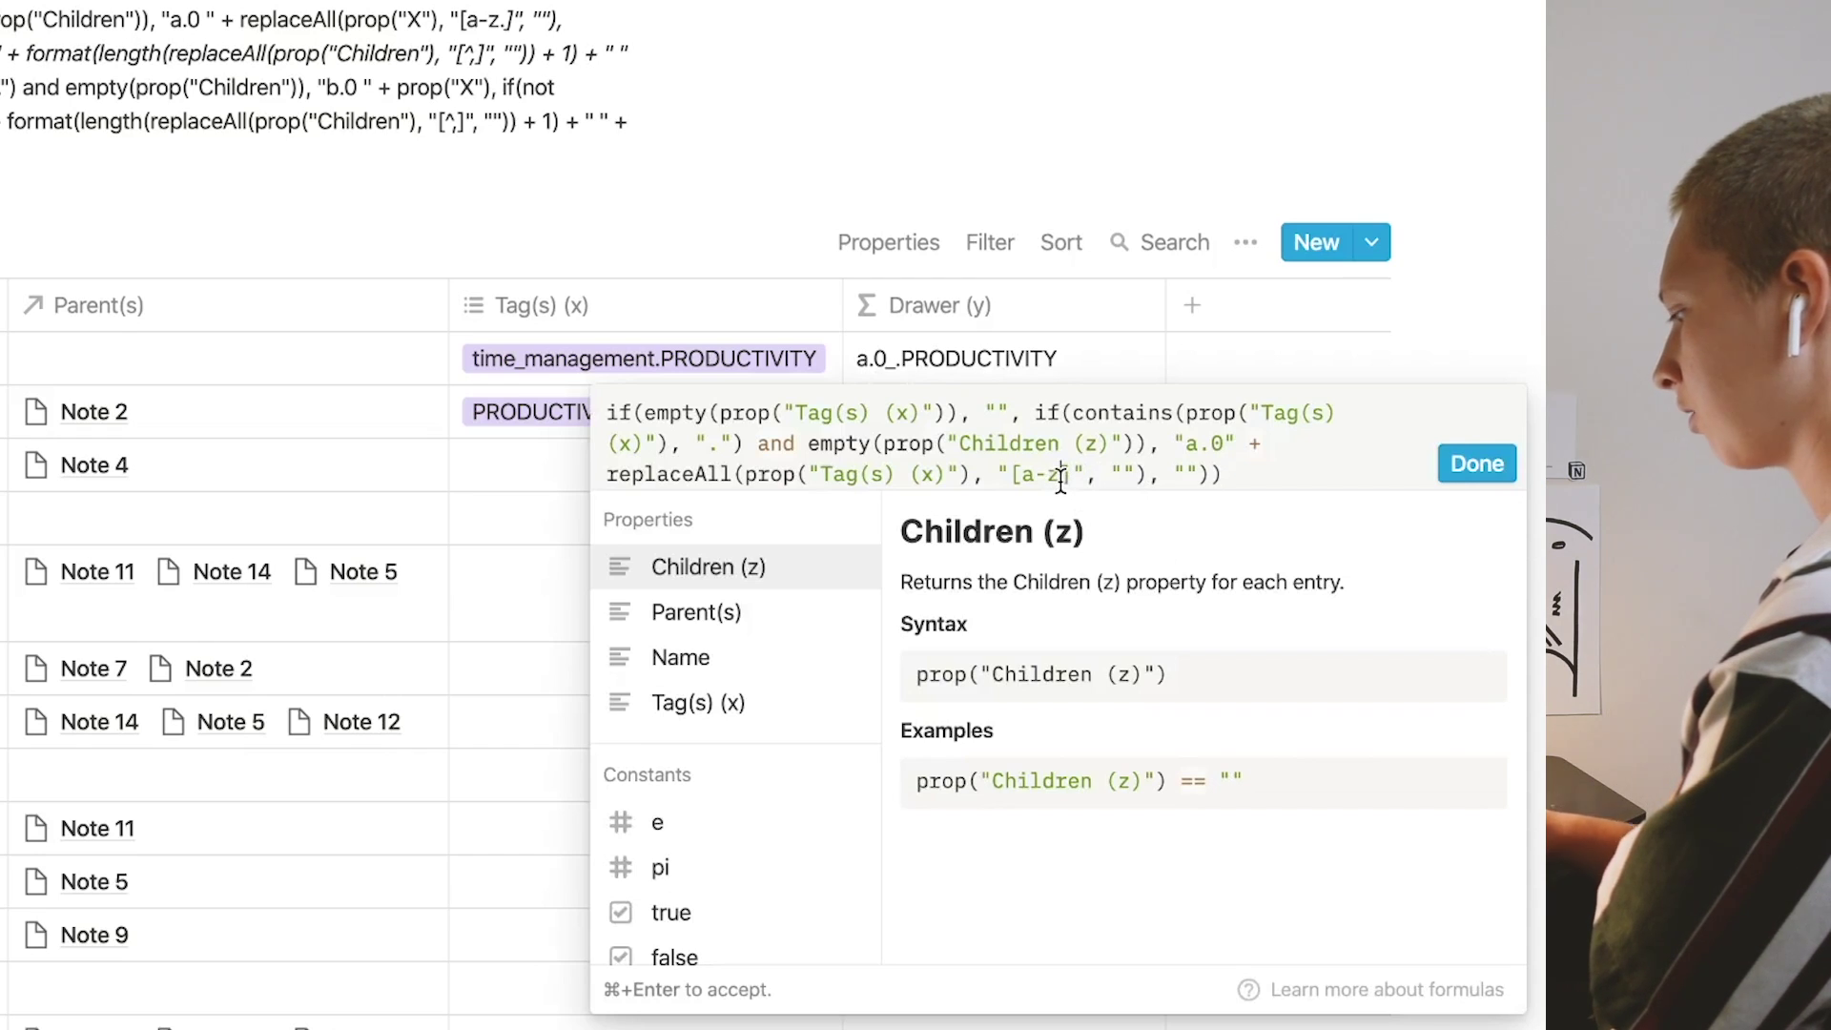
# - Change the regex to "[a-z._]" and begin a branch: dotted Tag(s) (x) and length(Children (z)) > 0 gives "a." + …
pyautogui.write('.')
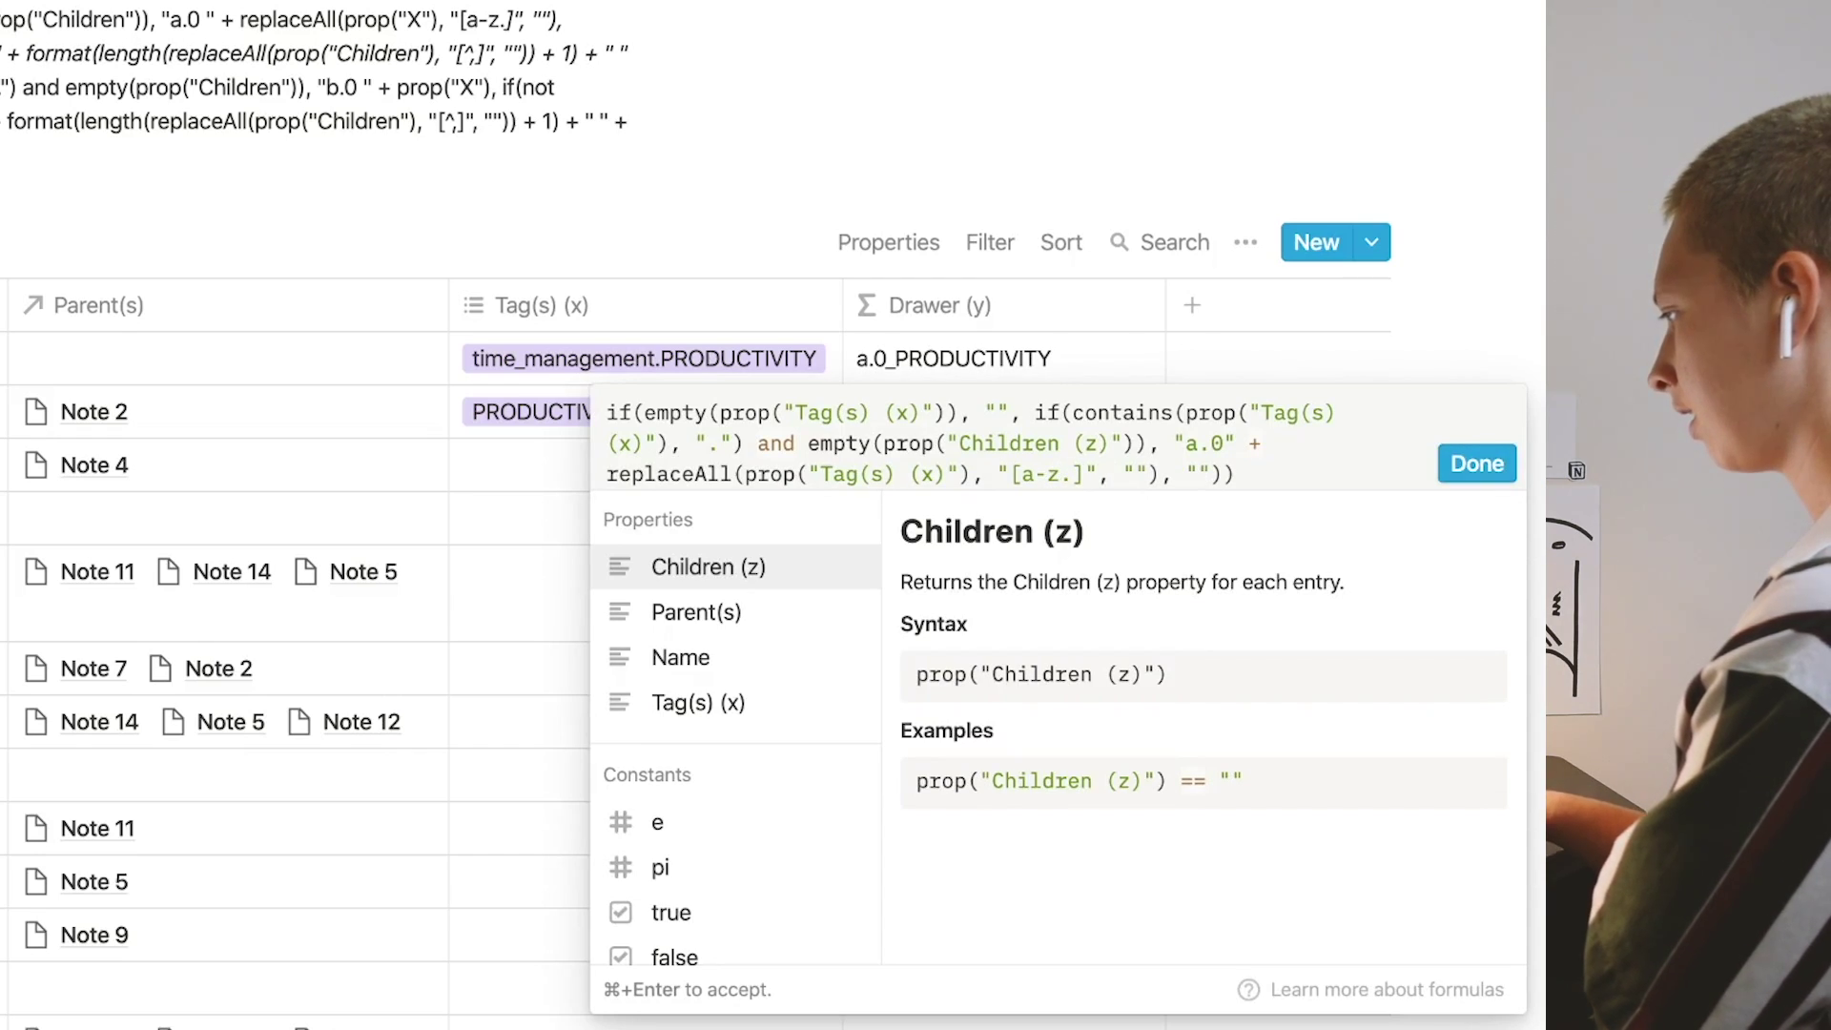
pyautogui.write('_]",')
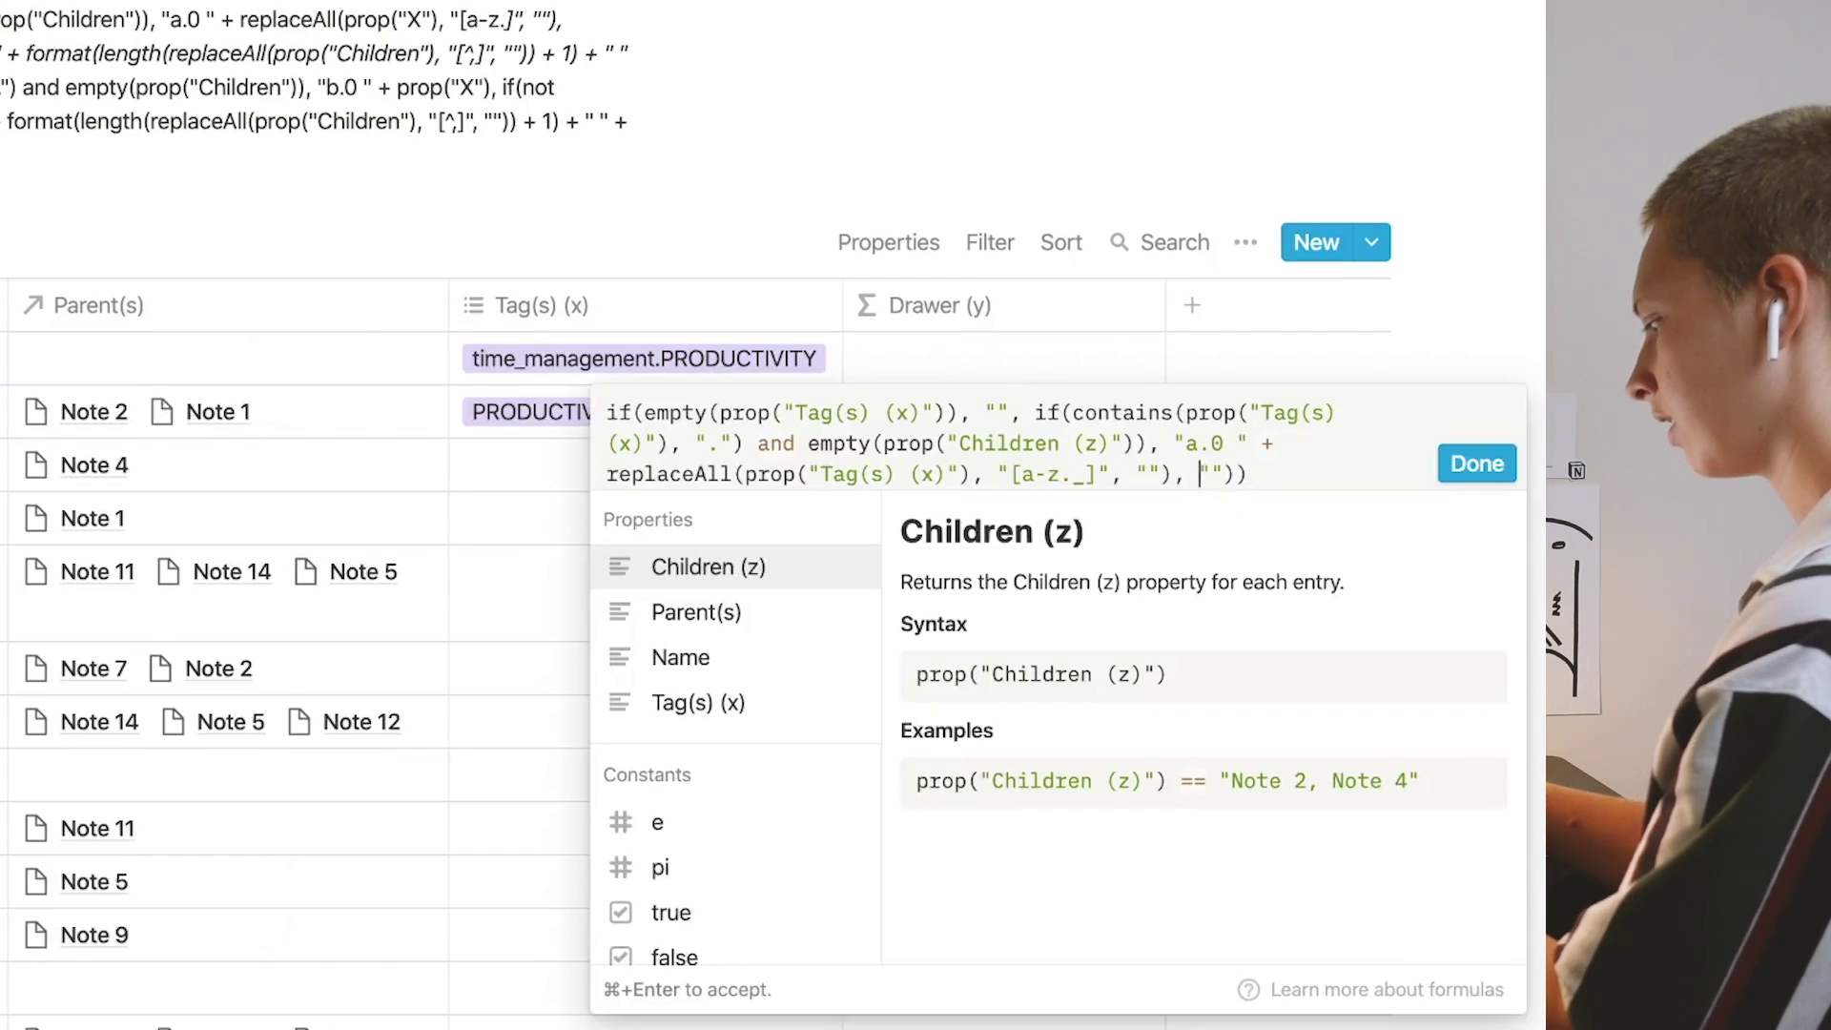
pyautogui.write('if(contains')
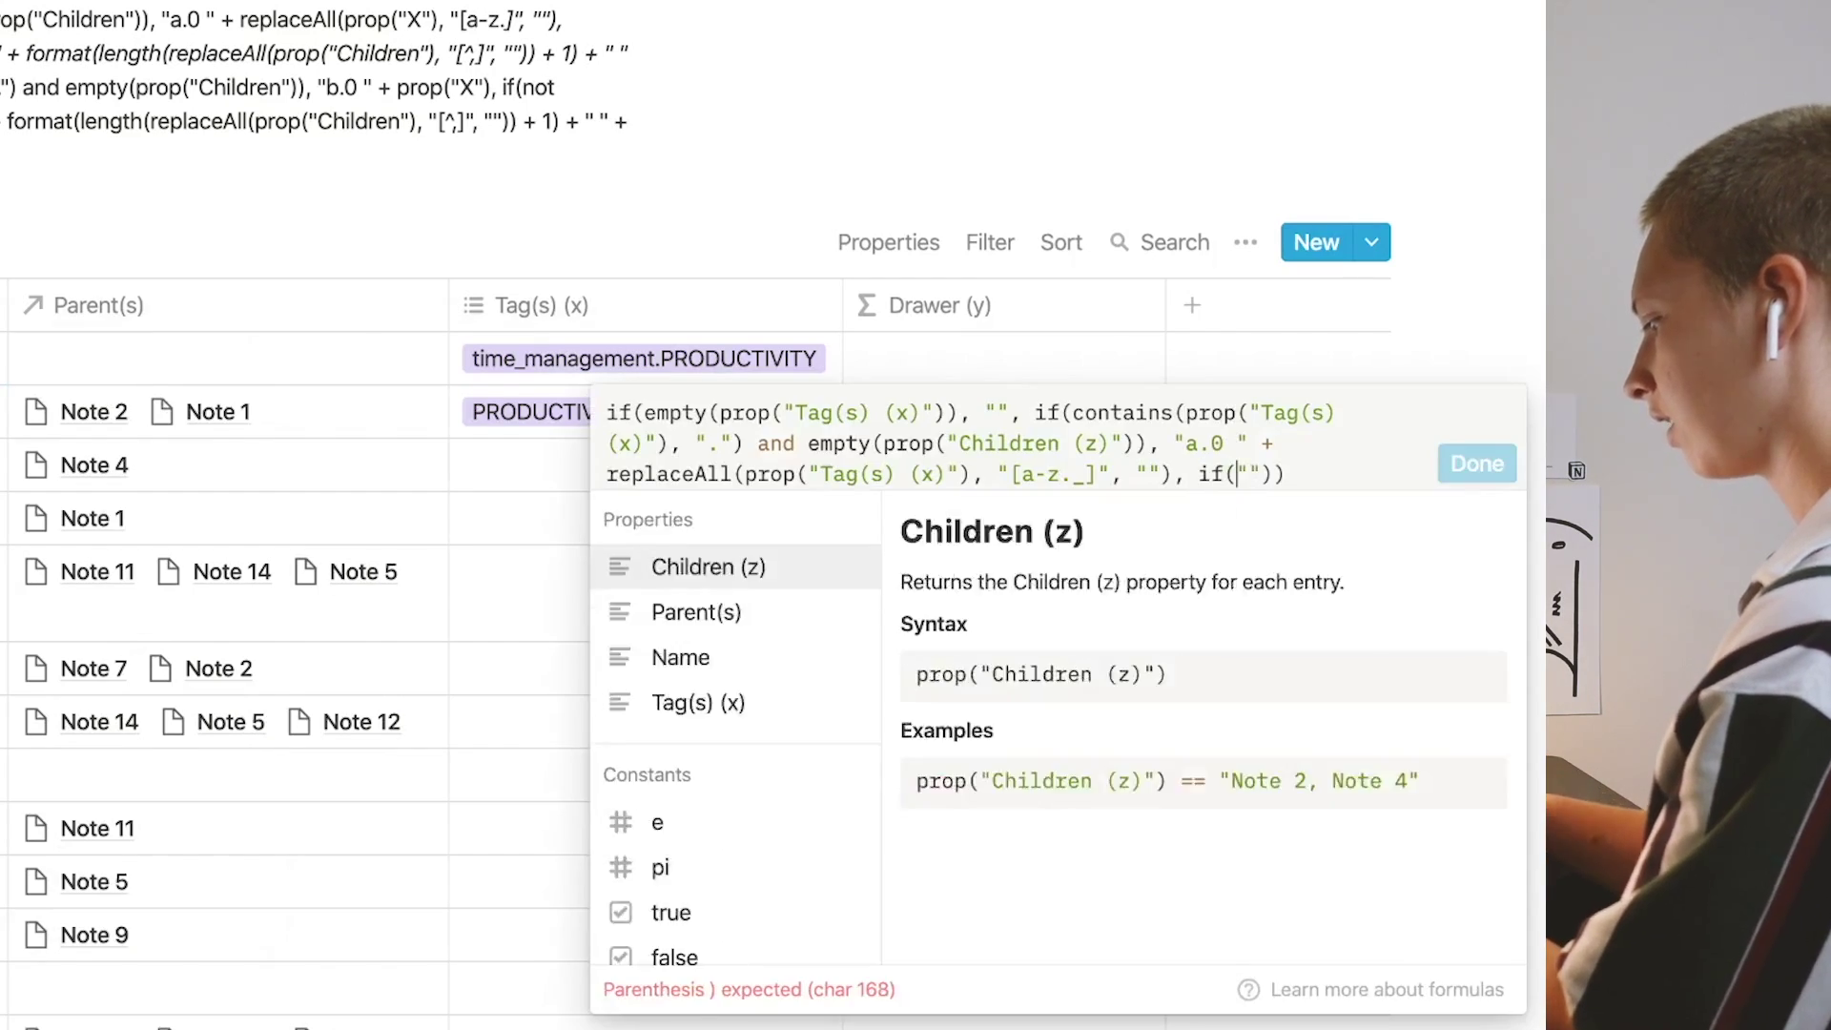
pyautogui.write('(prop(')
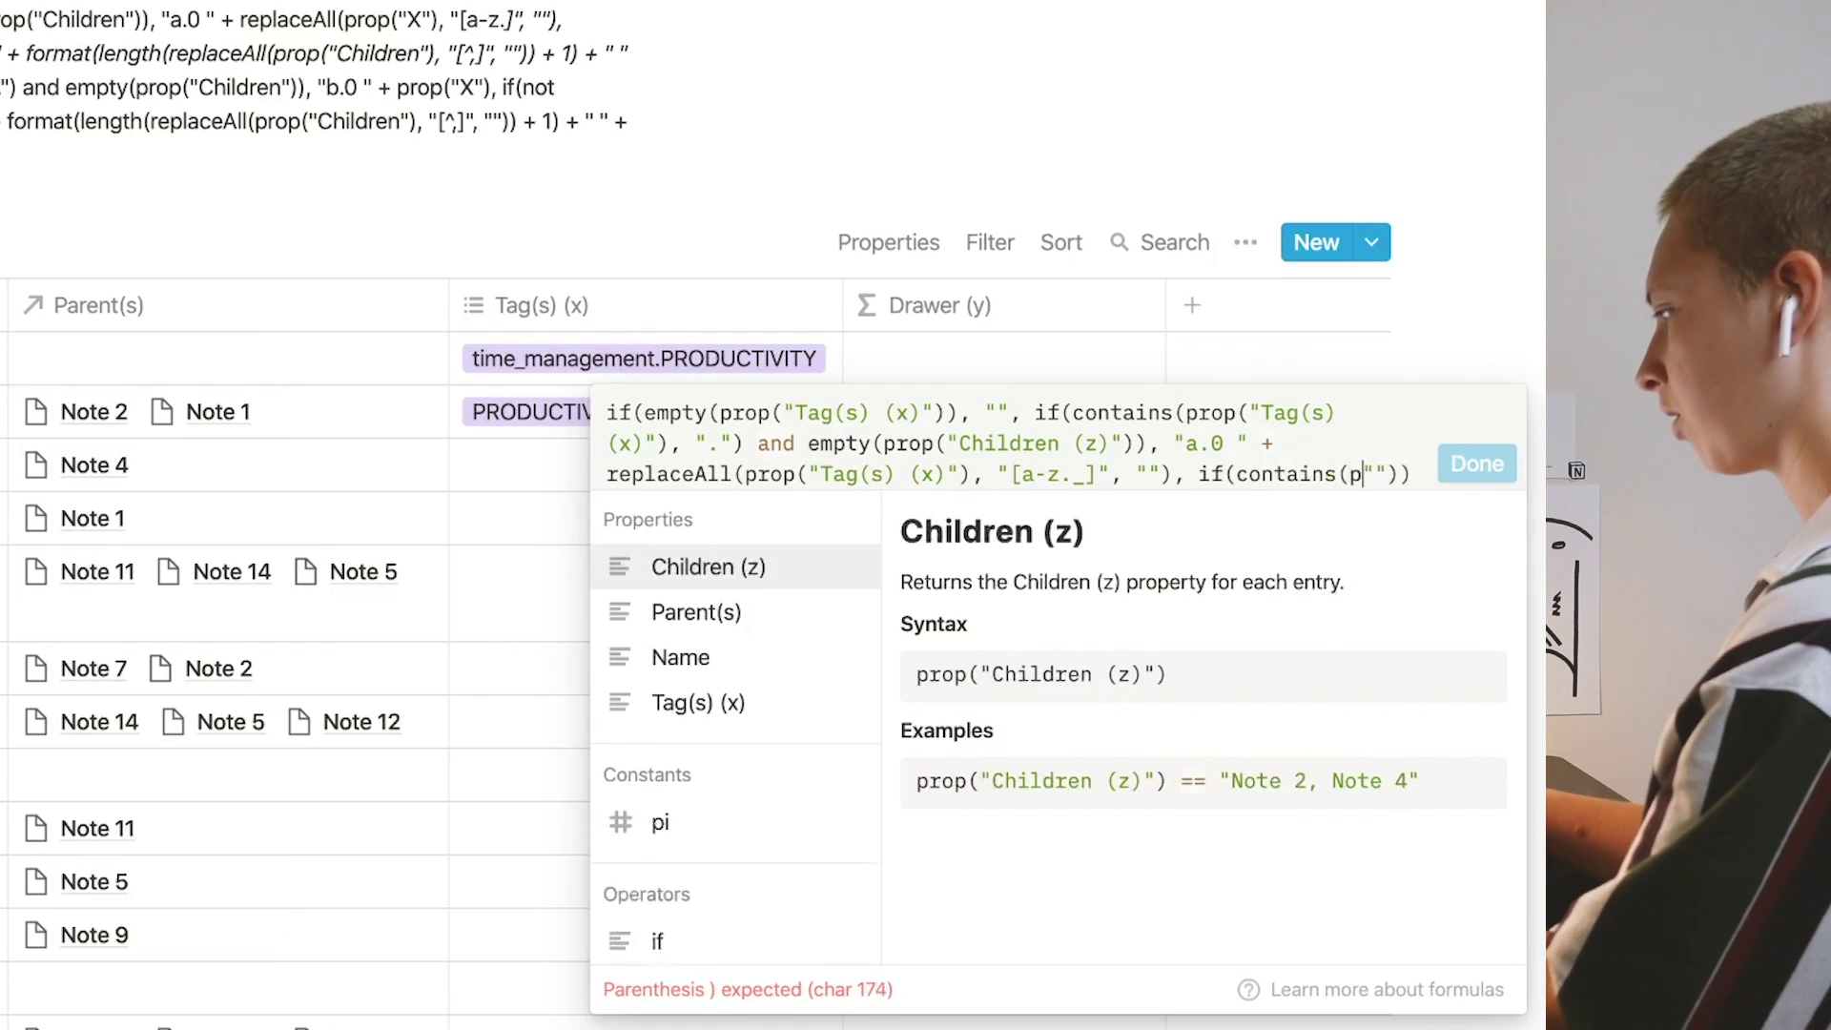
pyautogui.click(771, 742)
pyautogui.write(', ')
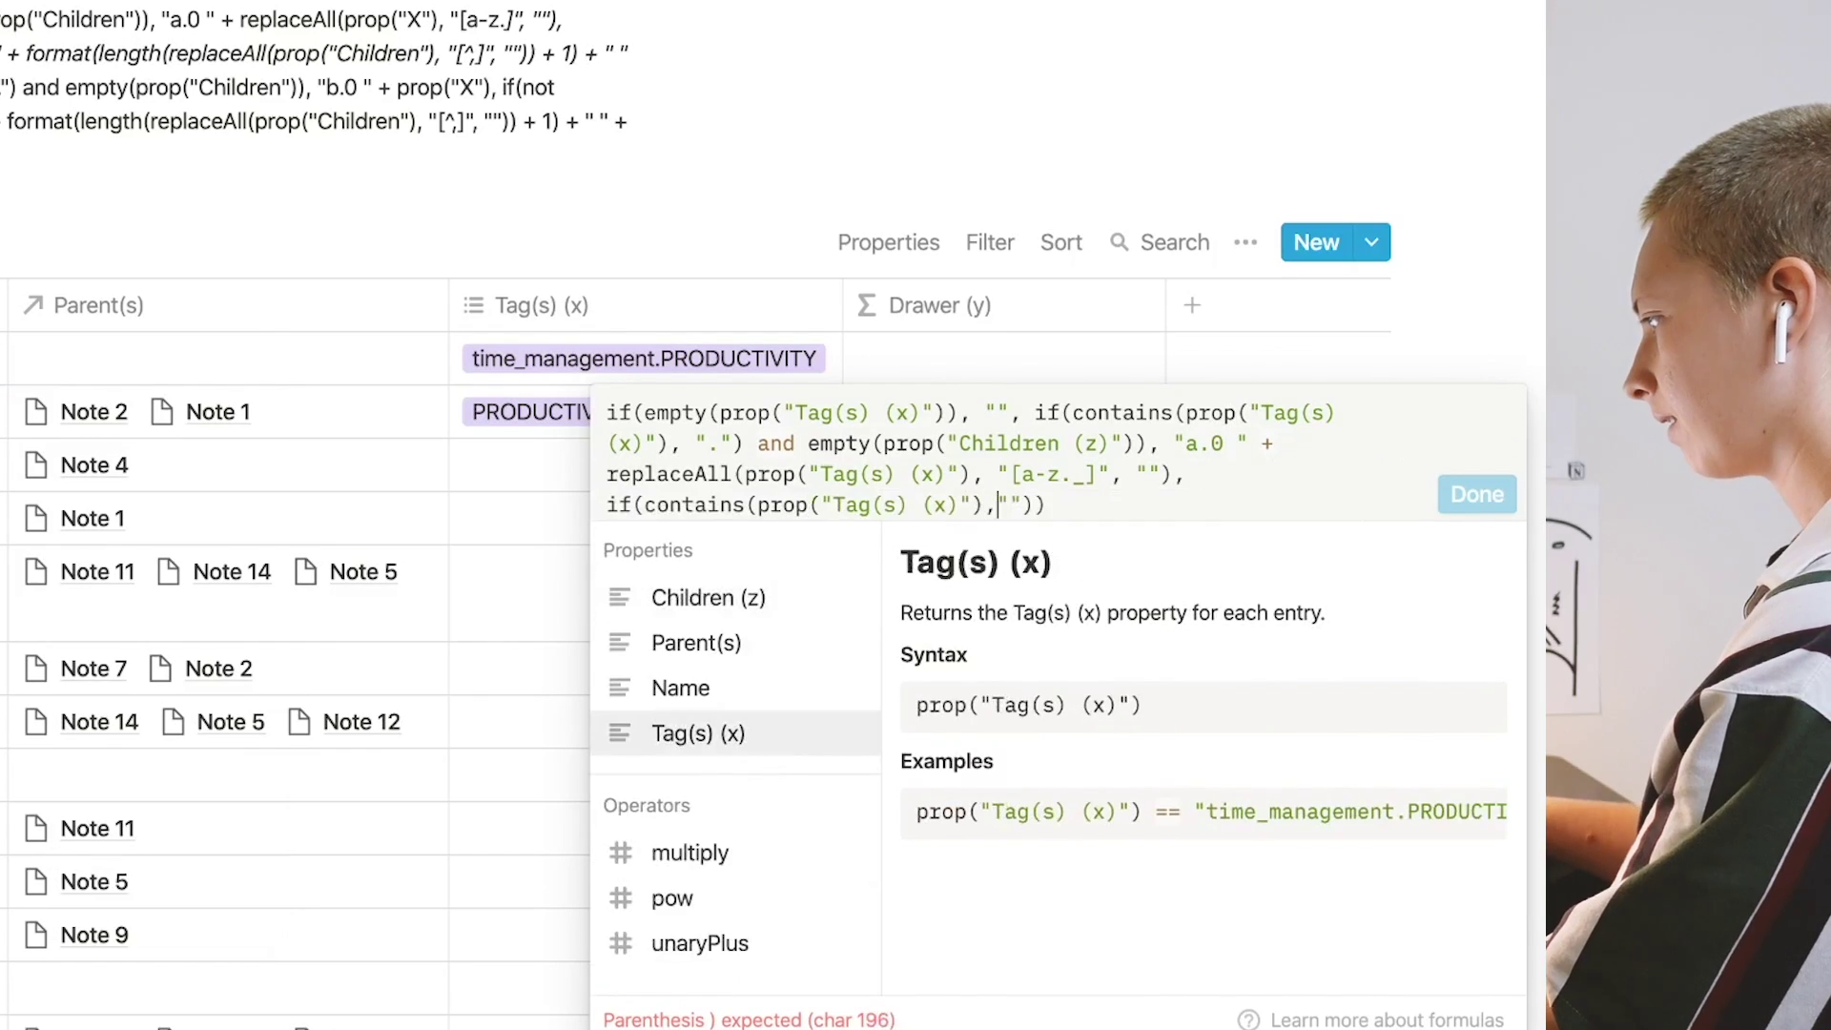
pyautogui.write('"."')
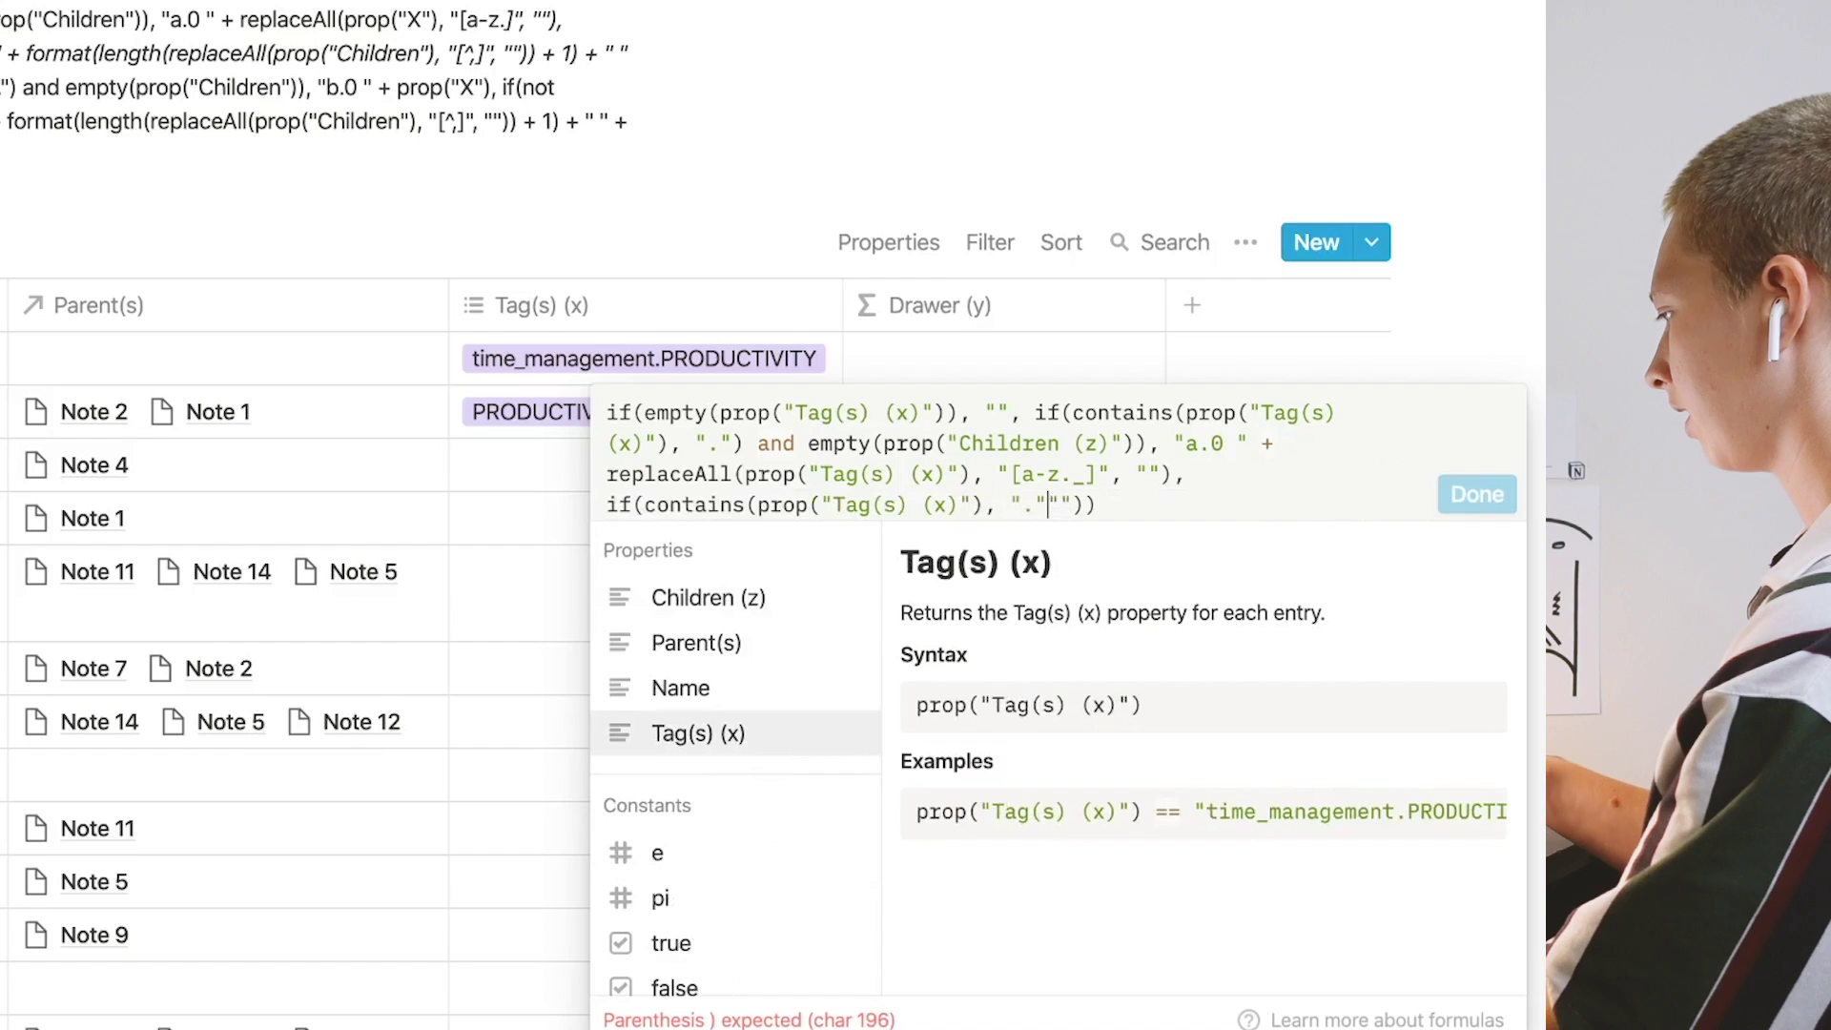
pyautogui.write(') and leng')
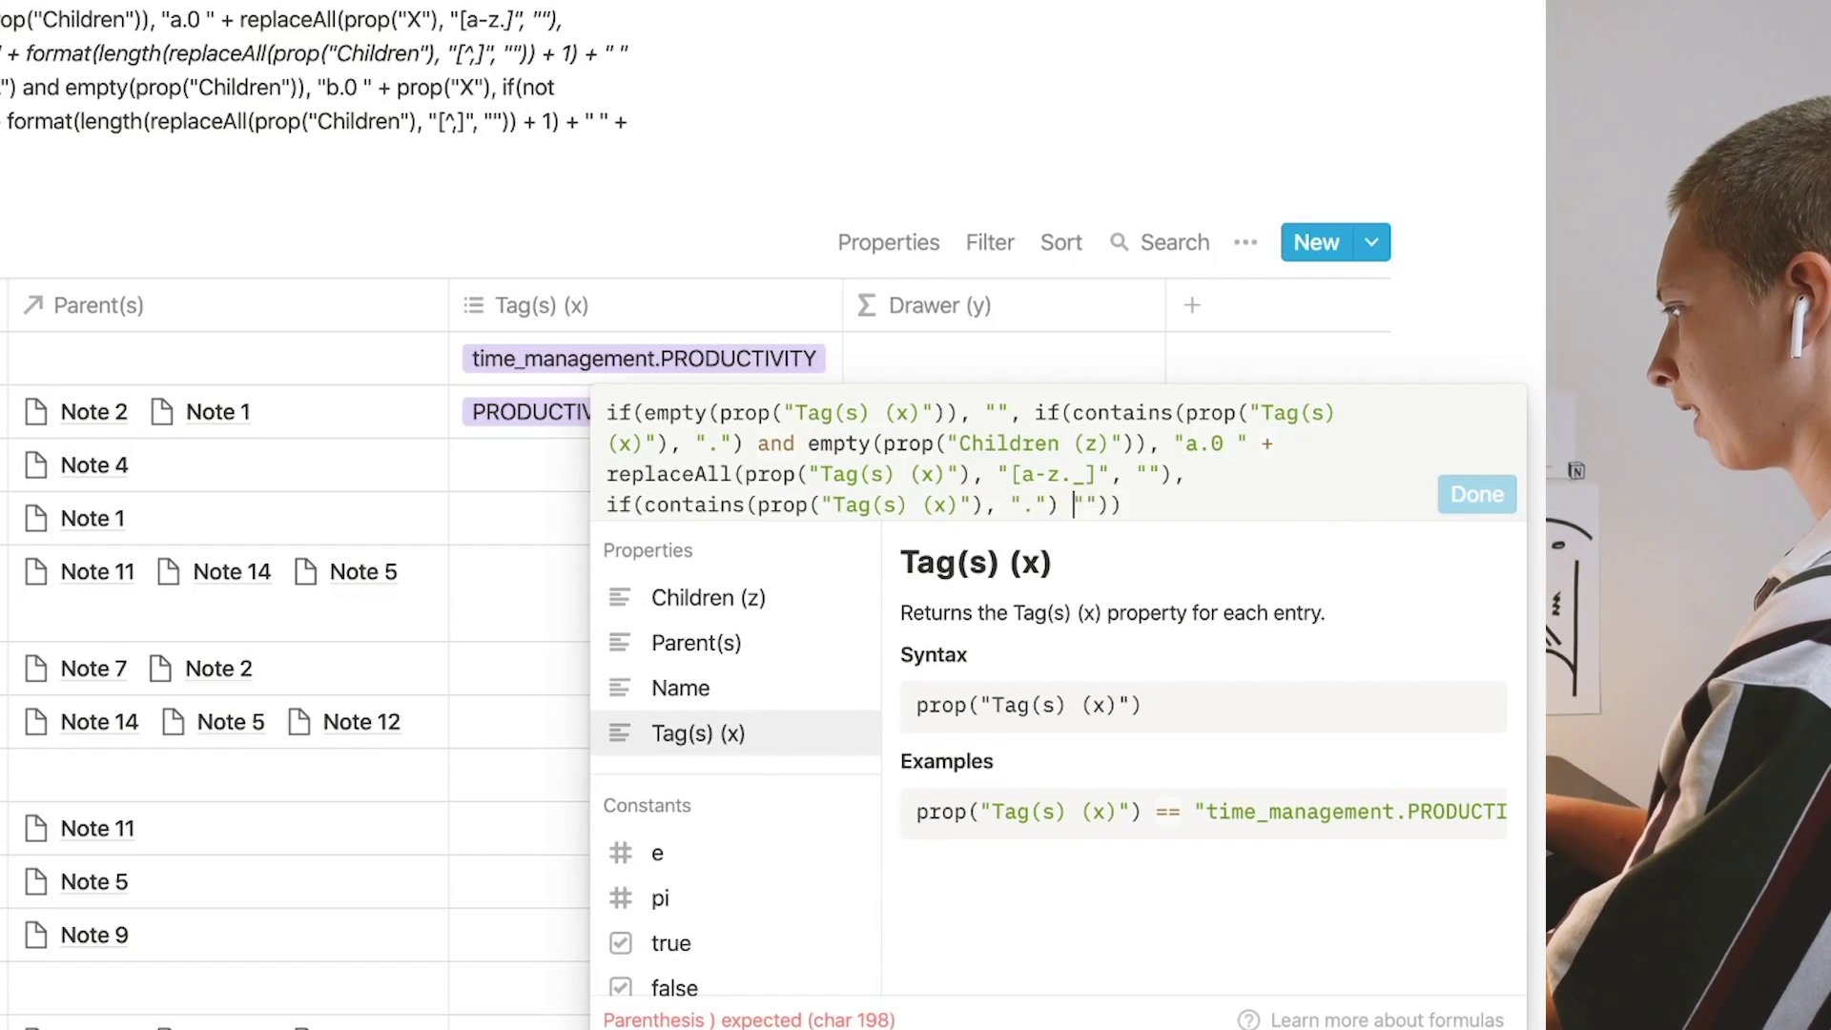
pyautogui.write('th')
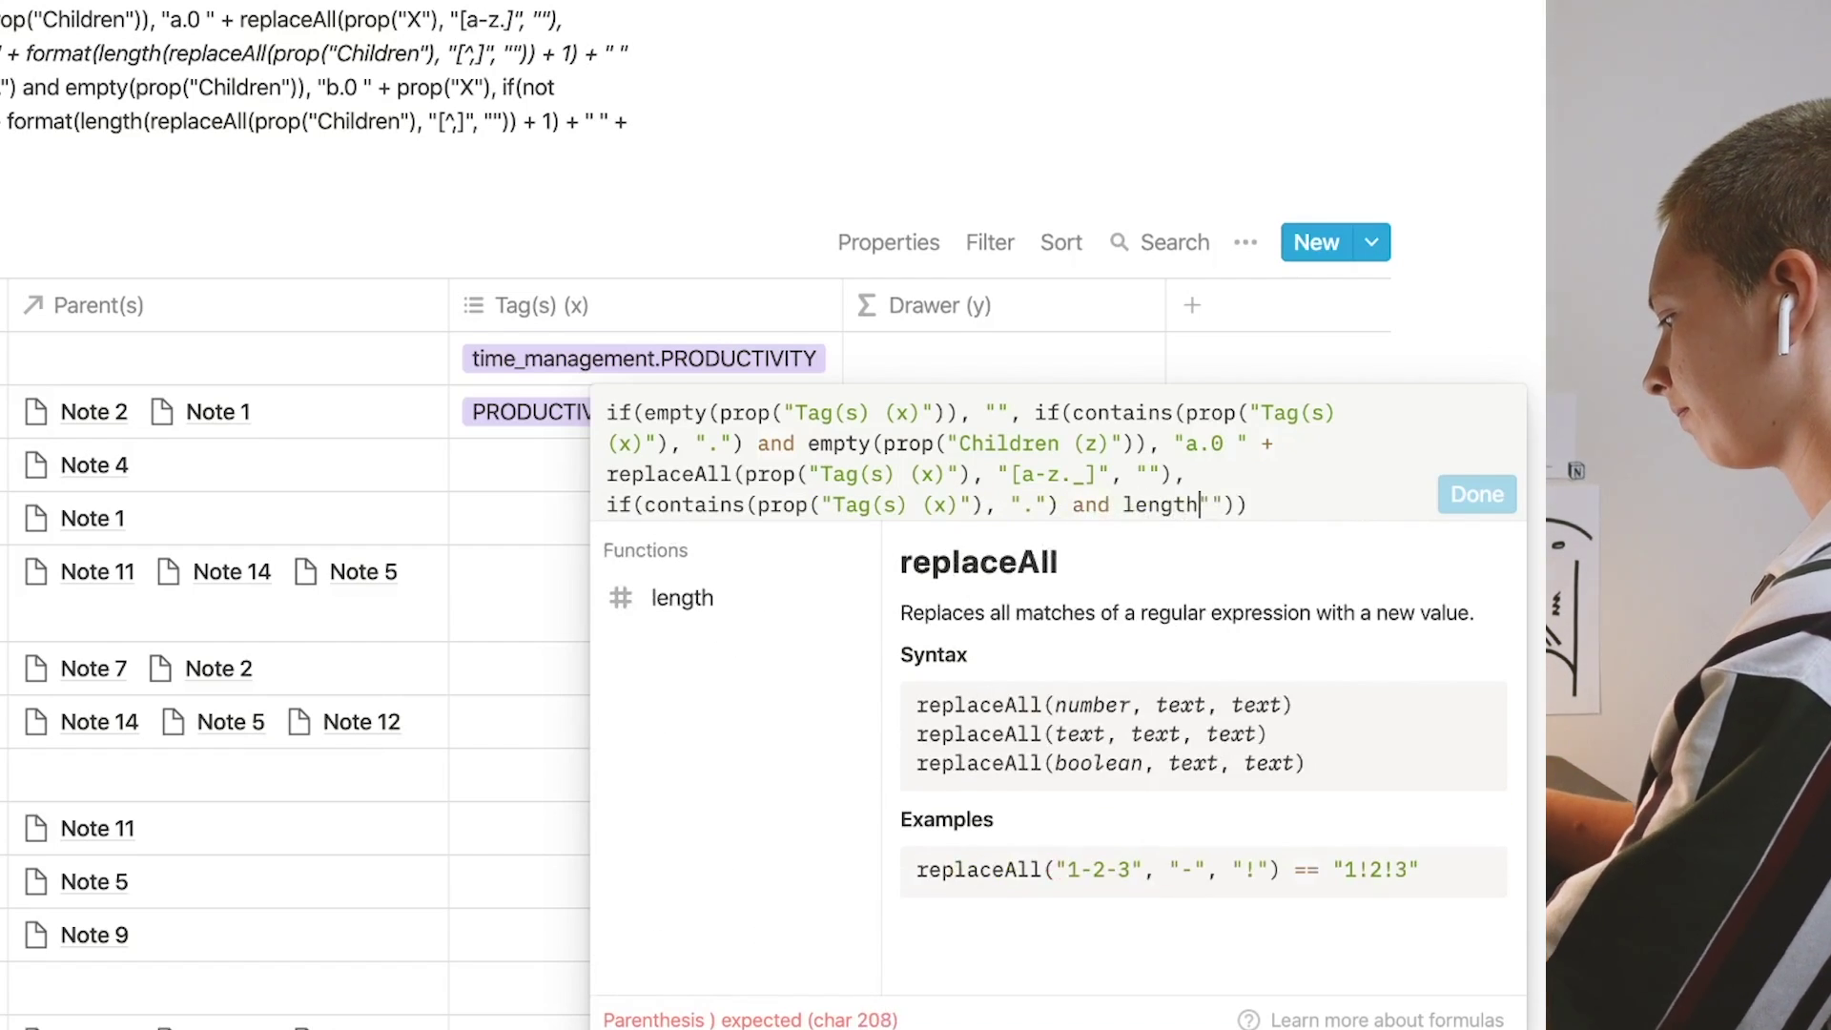
pyautogui.write('(prop')
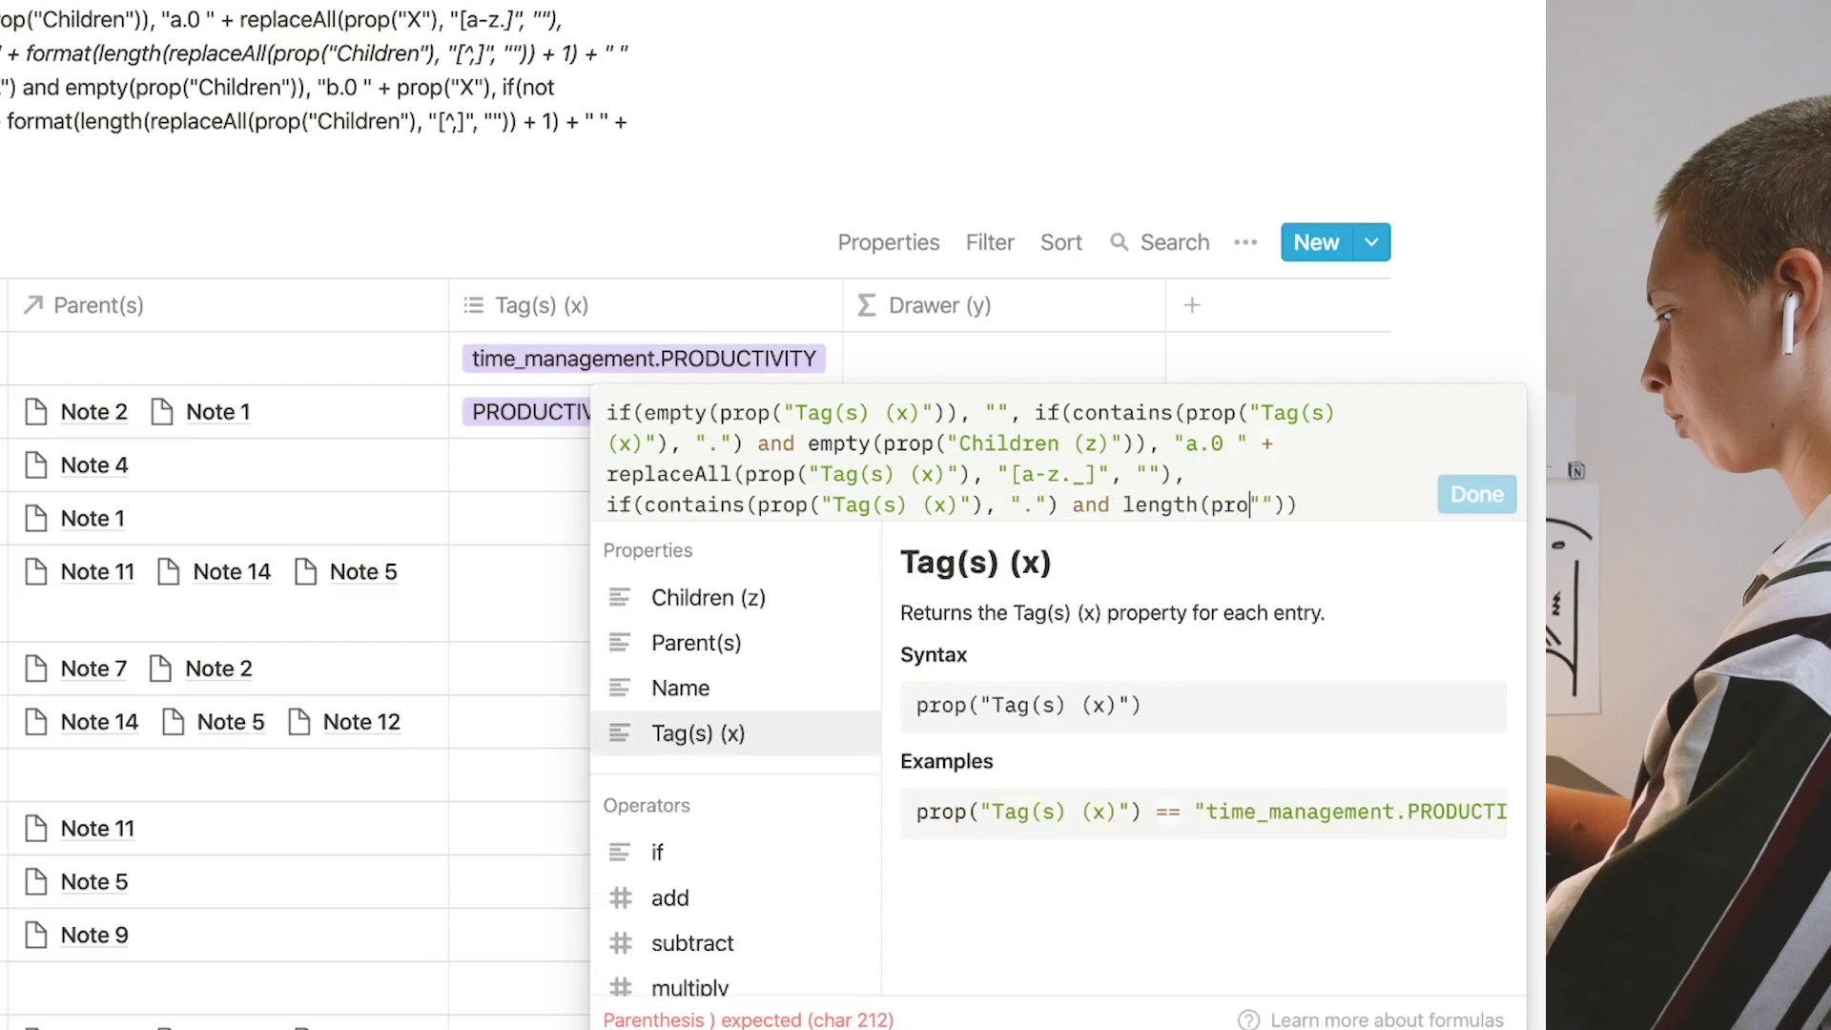
pyautogui.click(750, 598)
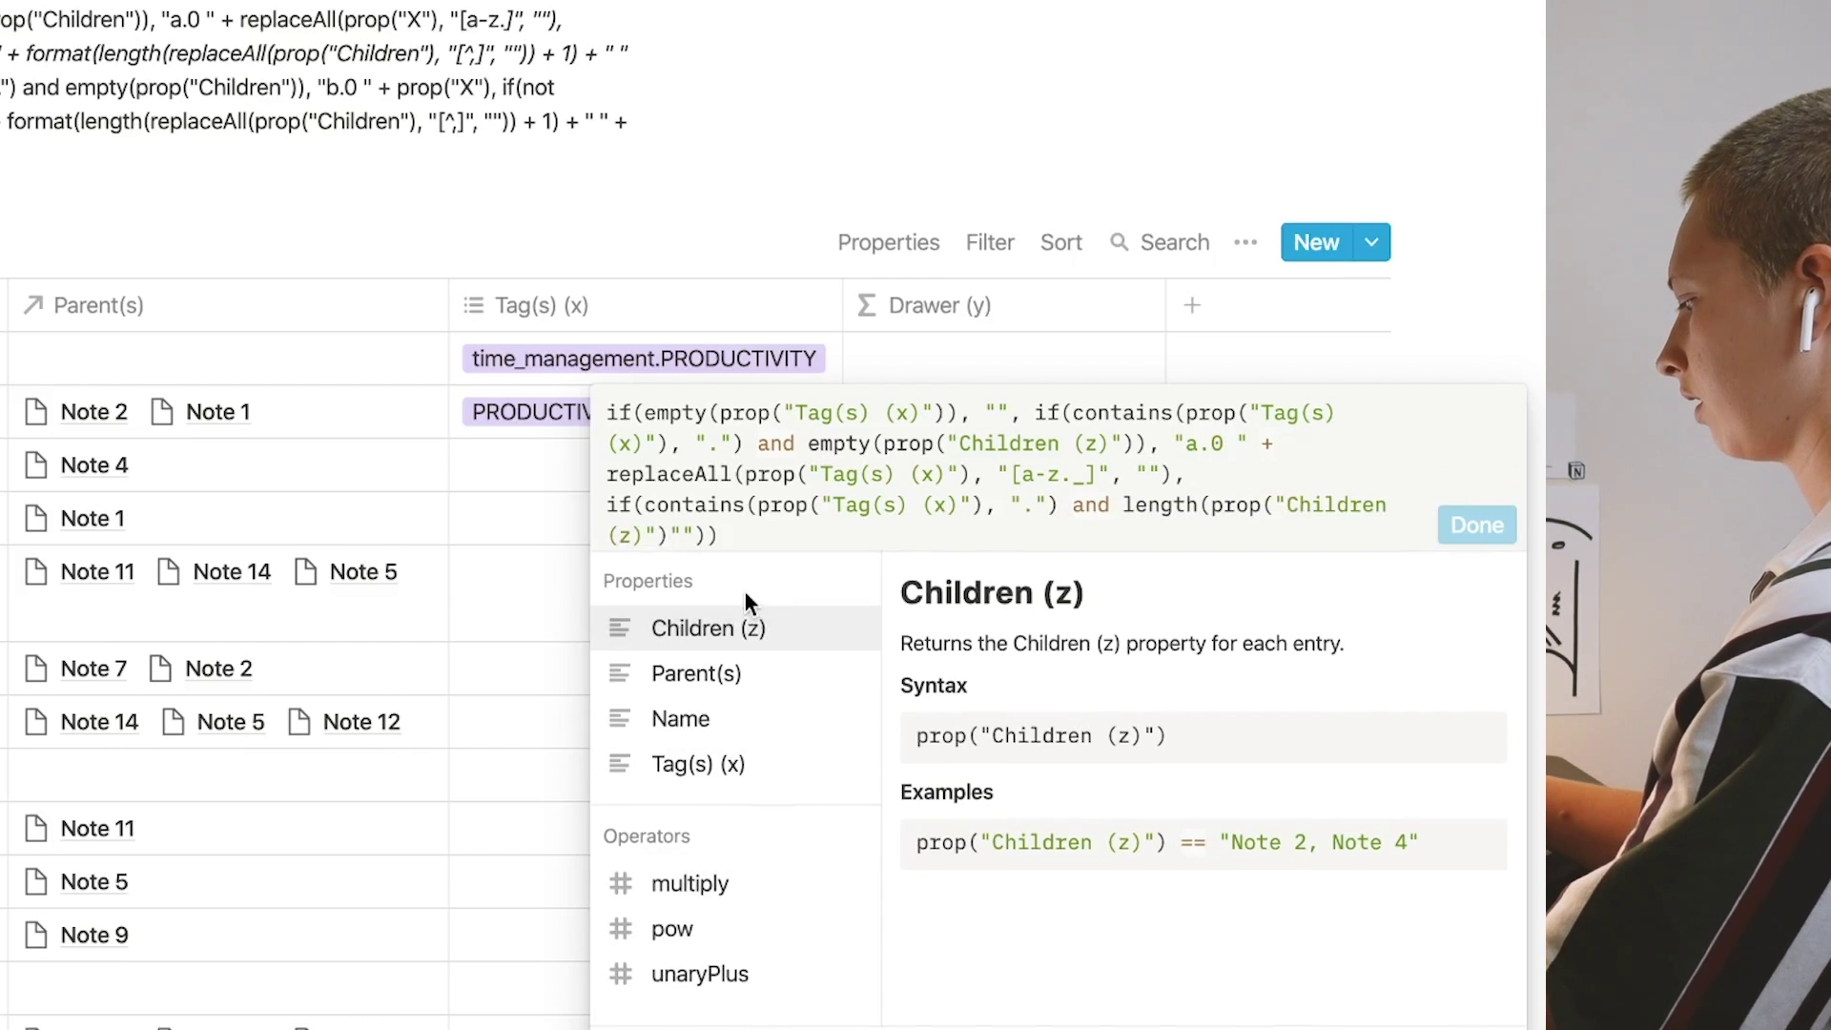
pyautogui.write(') > 0,')
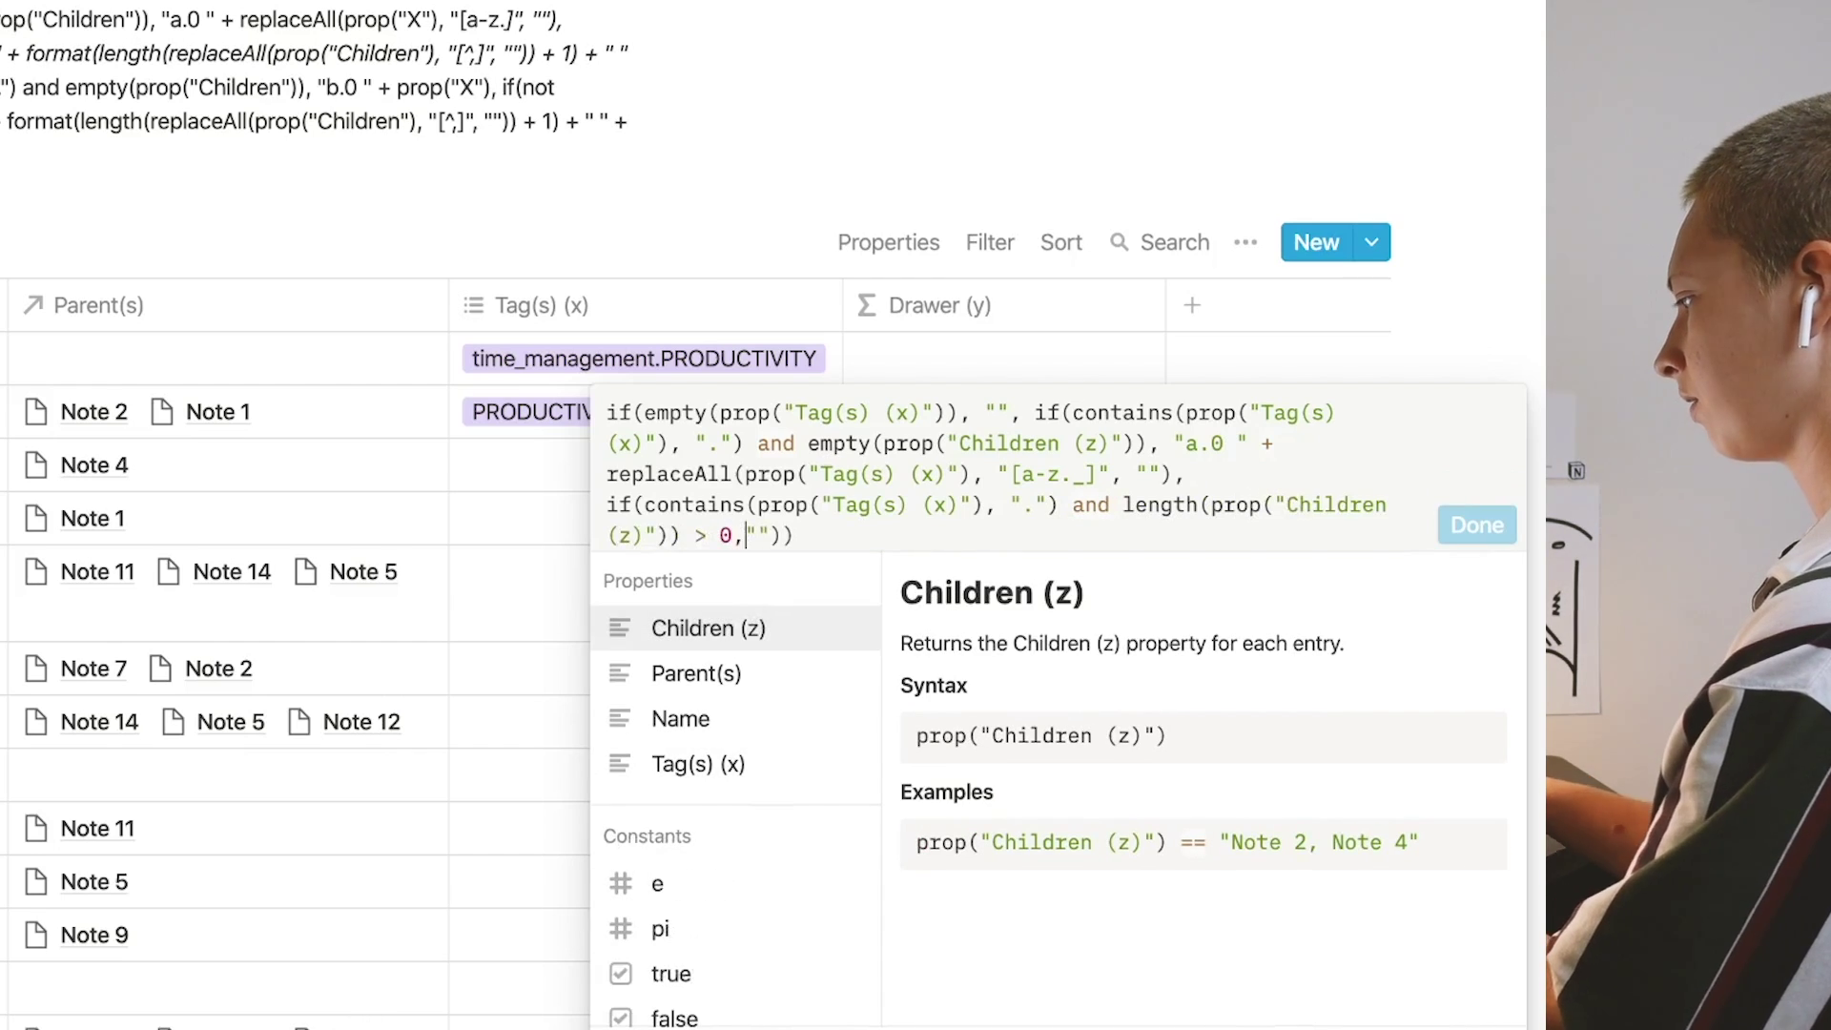
pyautogui.write(' "a')
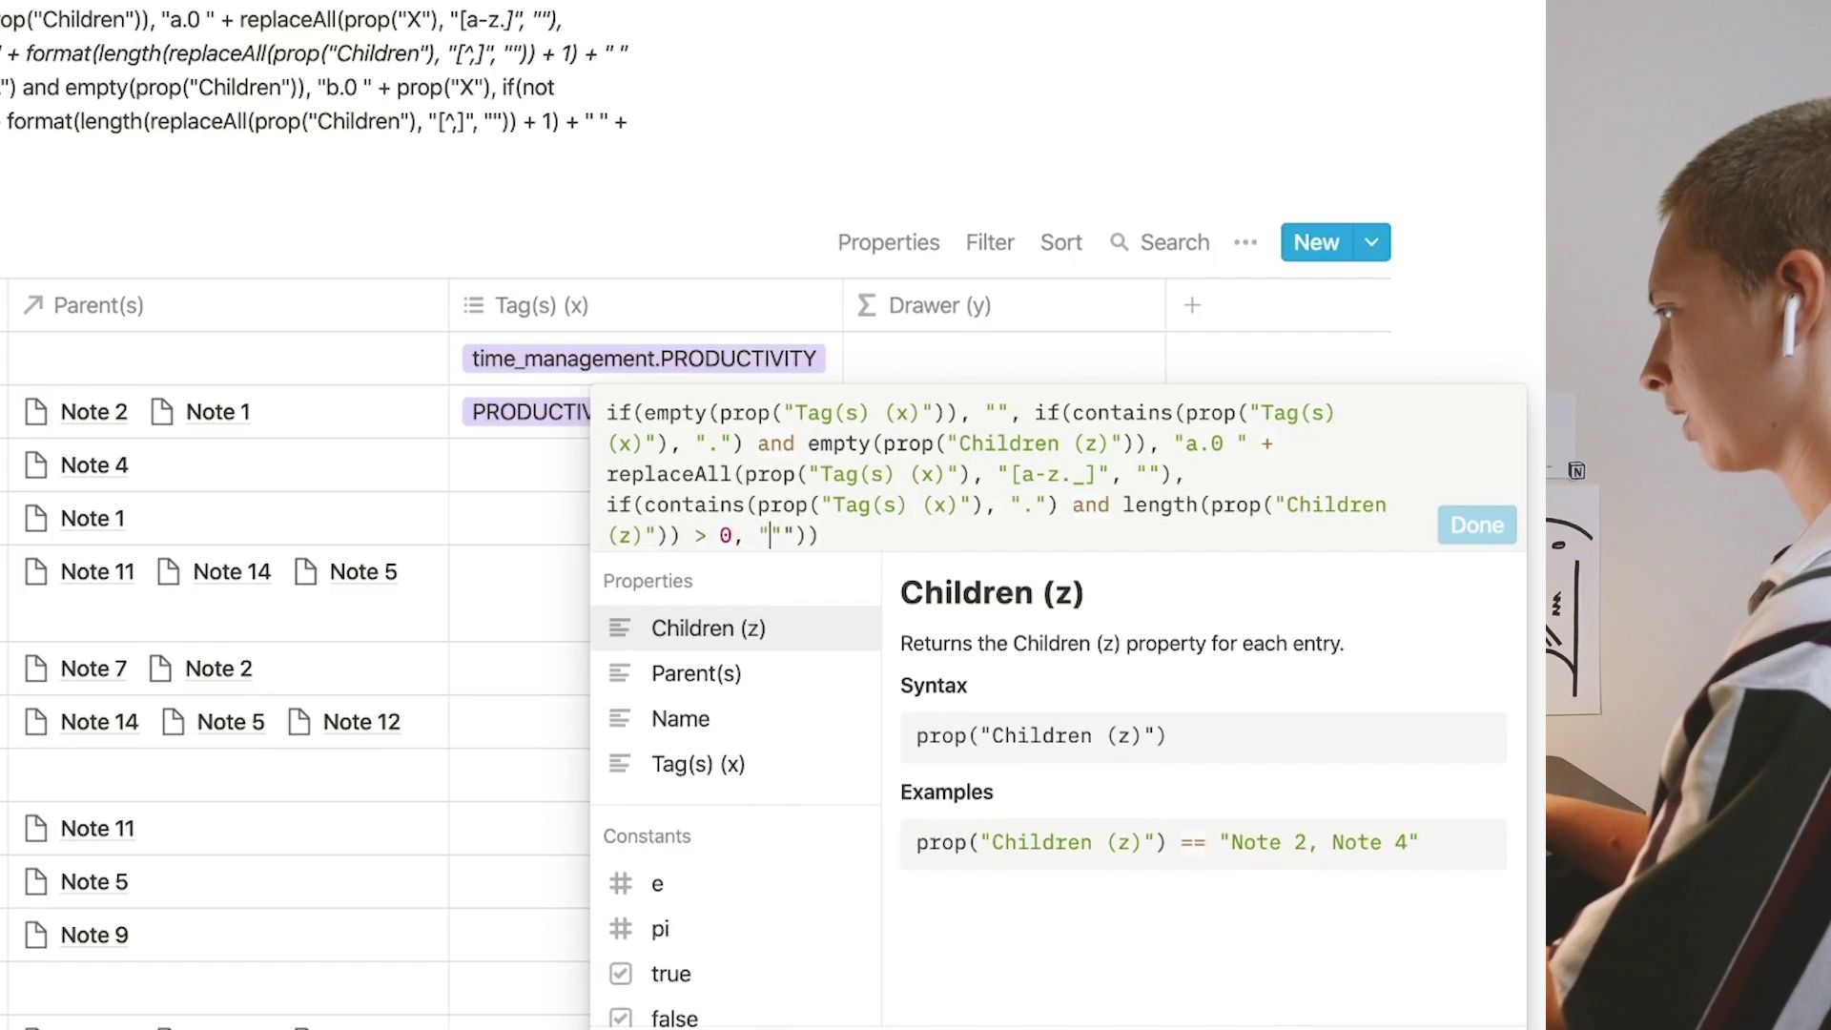
pyautogui.write('." +')
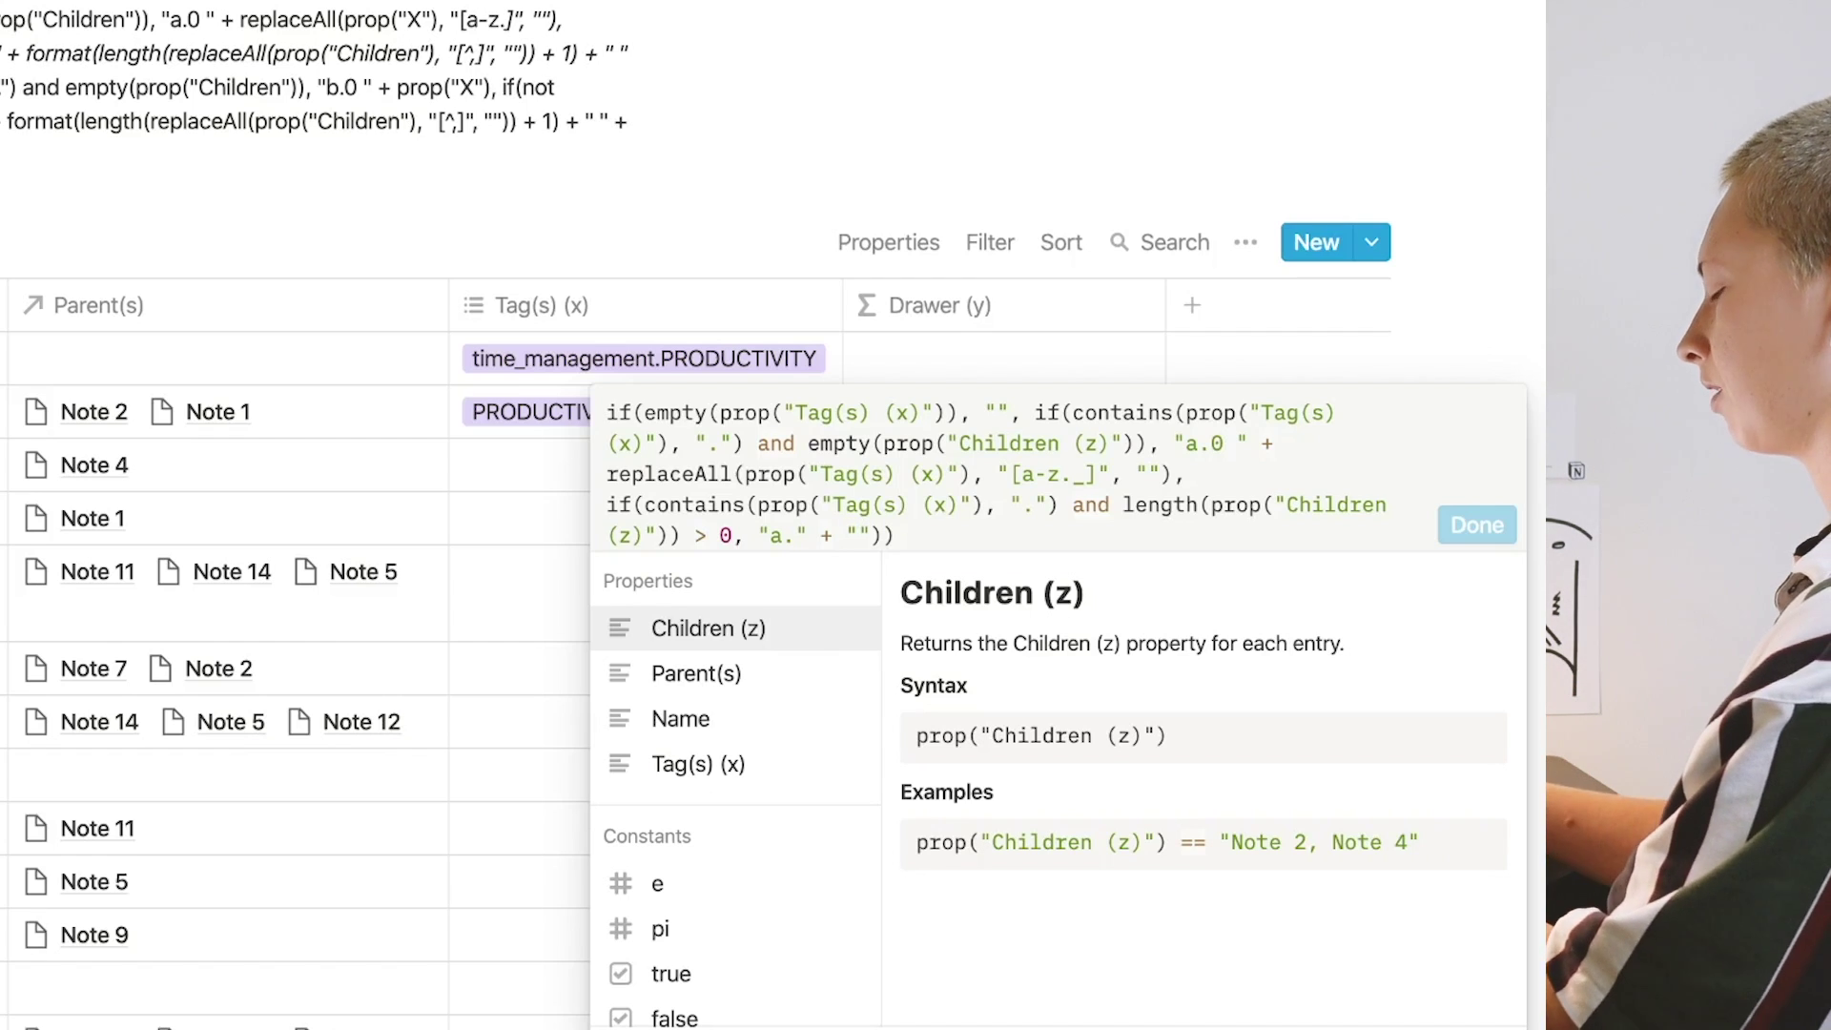
pyautogui.write('format(len')
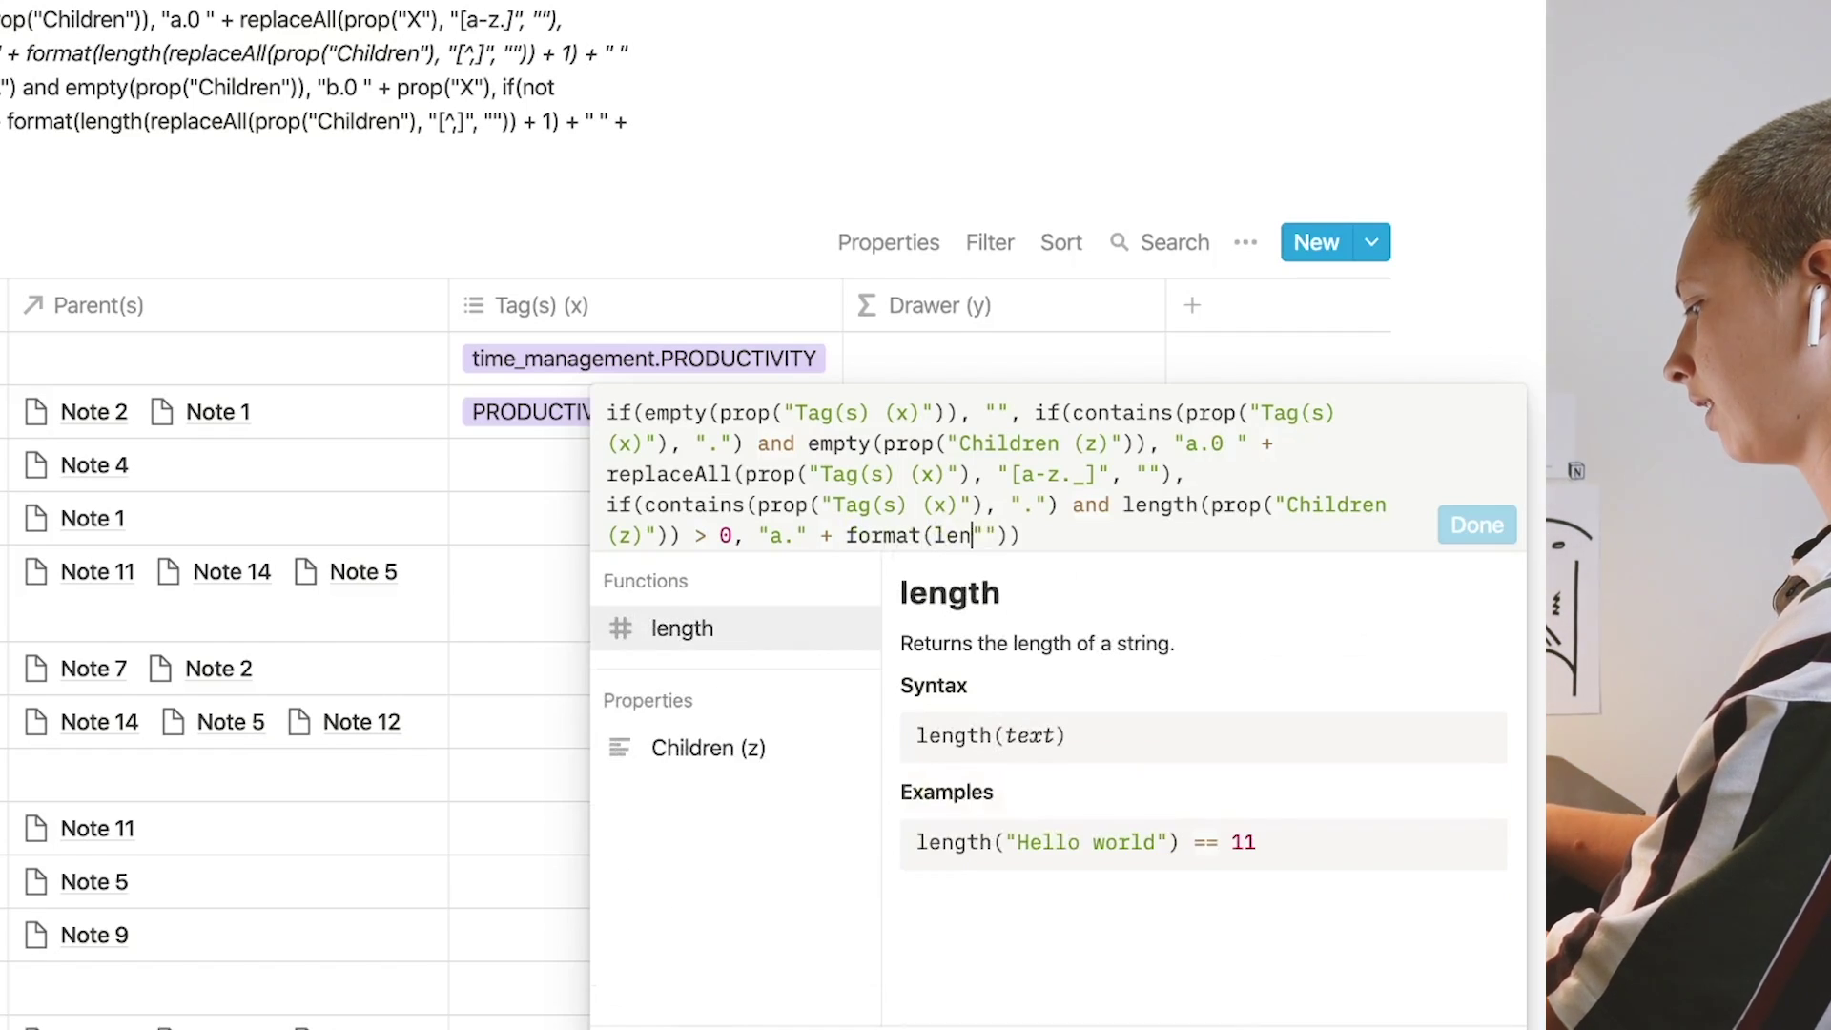
pyautogui.write('gth')
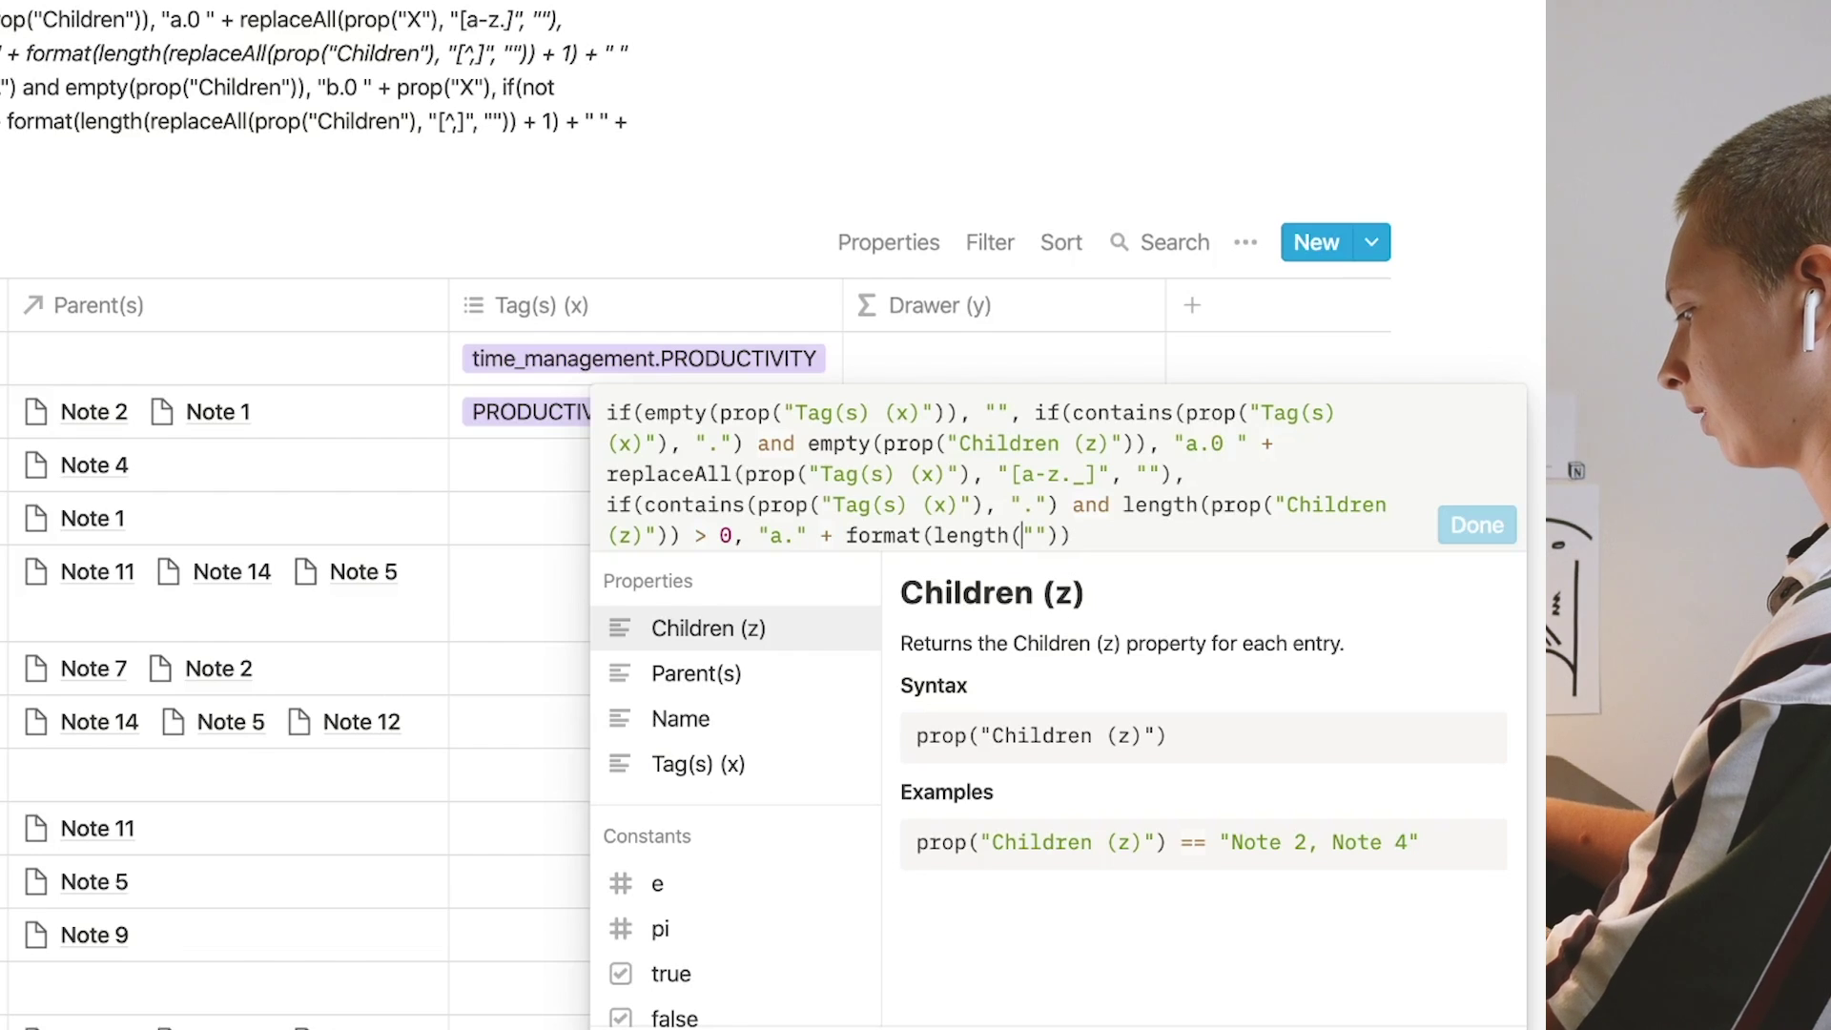
pyautogui.write('(replaceAll(pr')
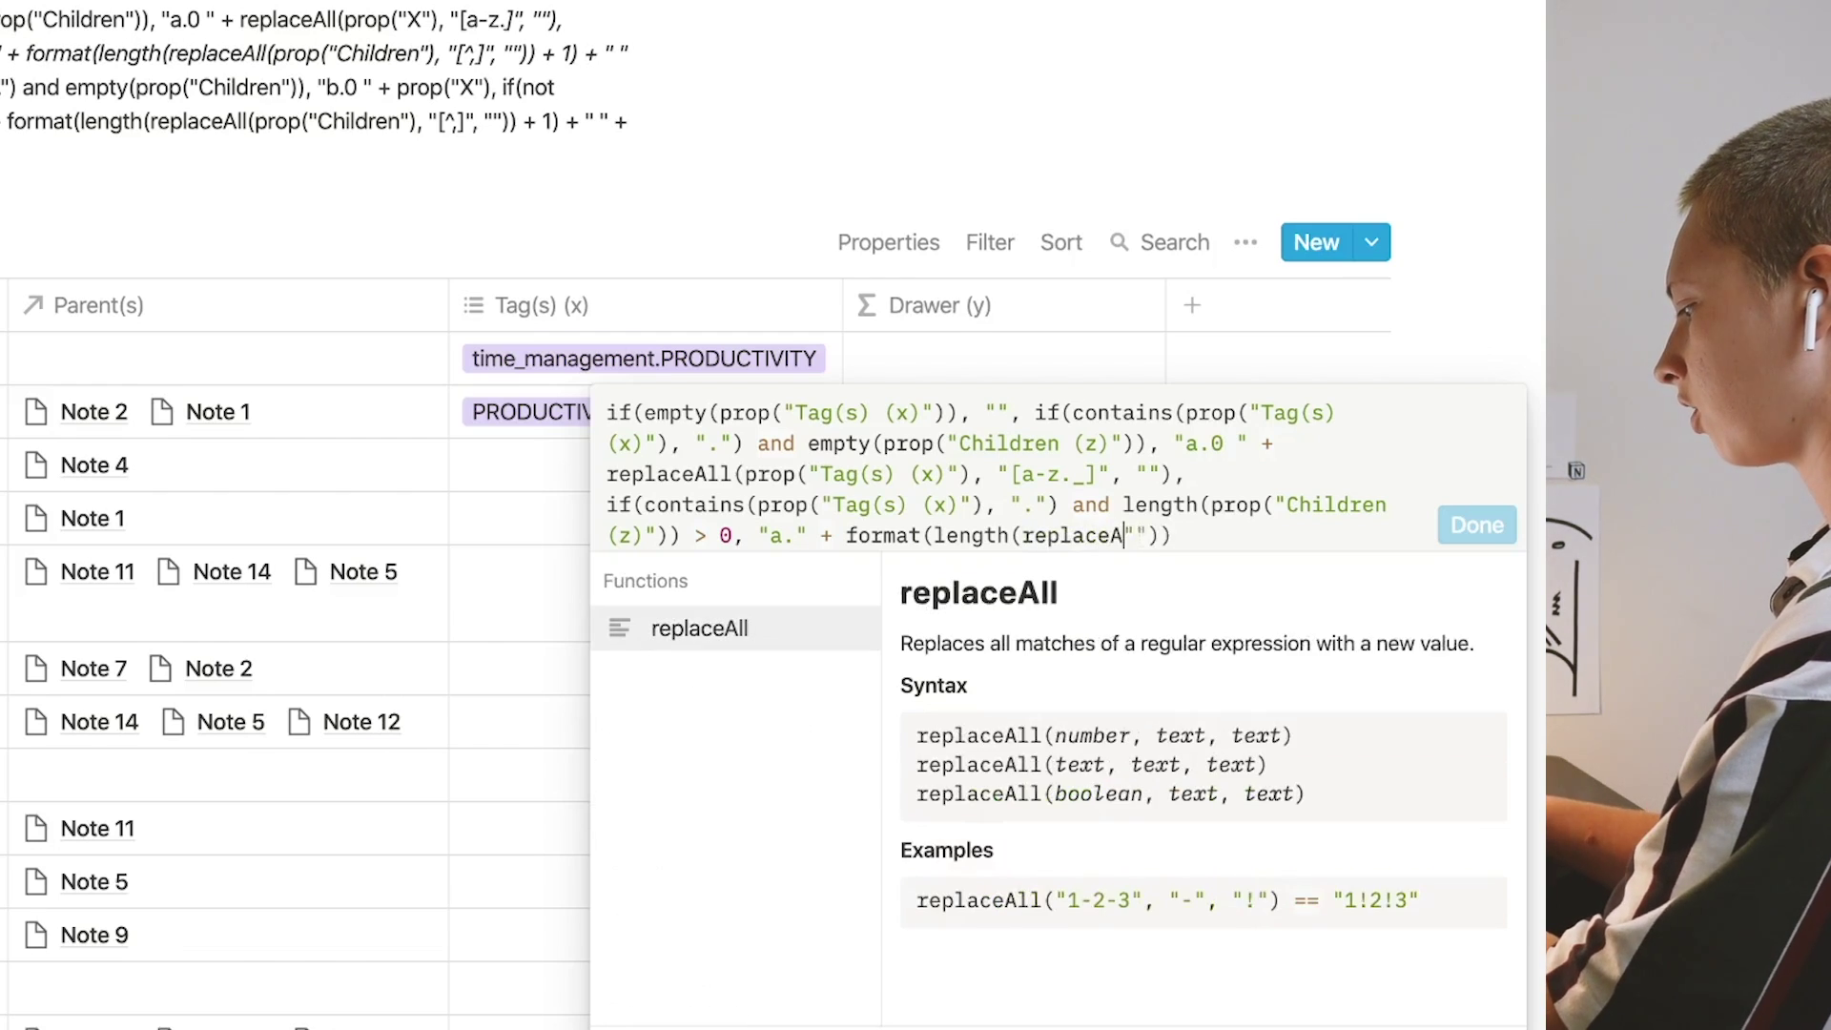
pyautogui.write('op')
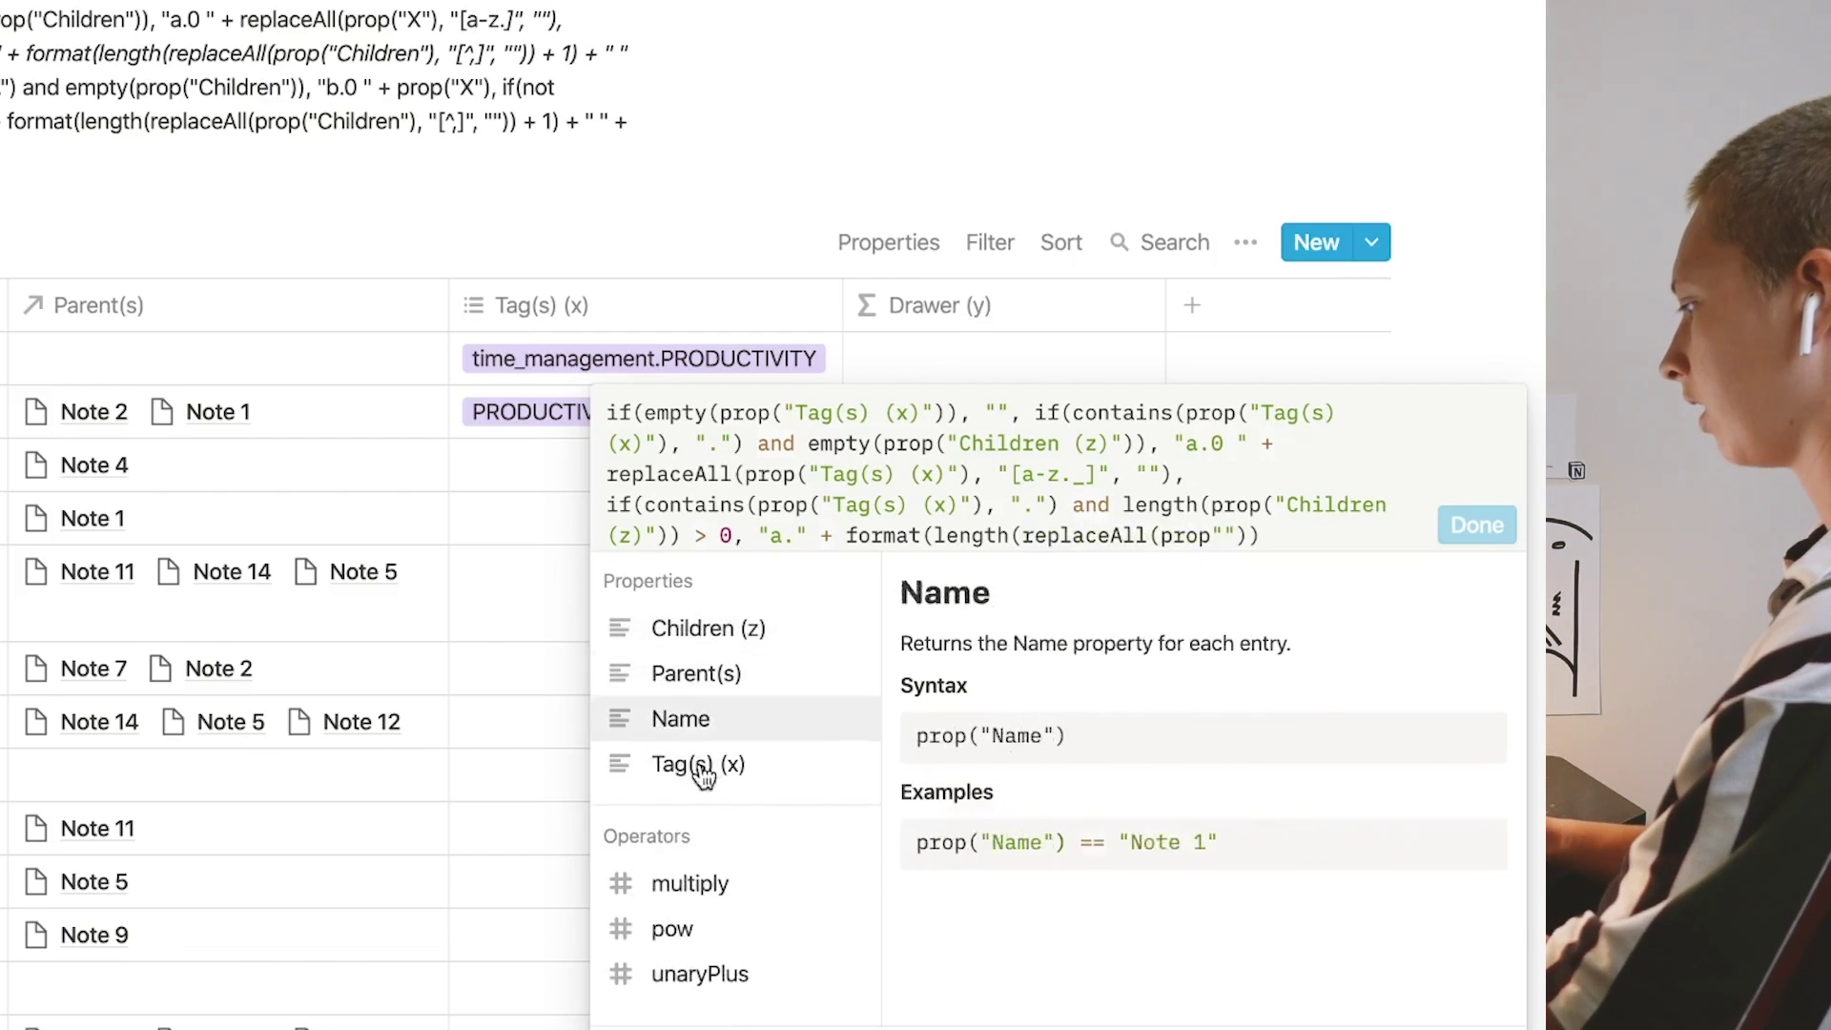
# - Finish the branch with the Children (z) count, a space and the Tag(s) (x) capitals, then apply it
pyautogui.click(740, 634)
pyautogui.write(', "')
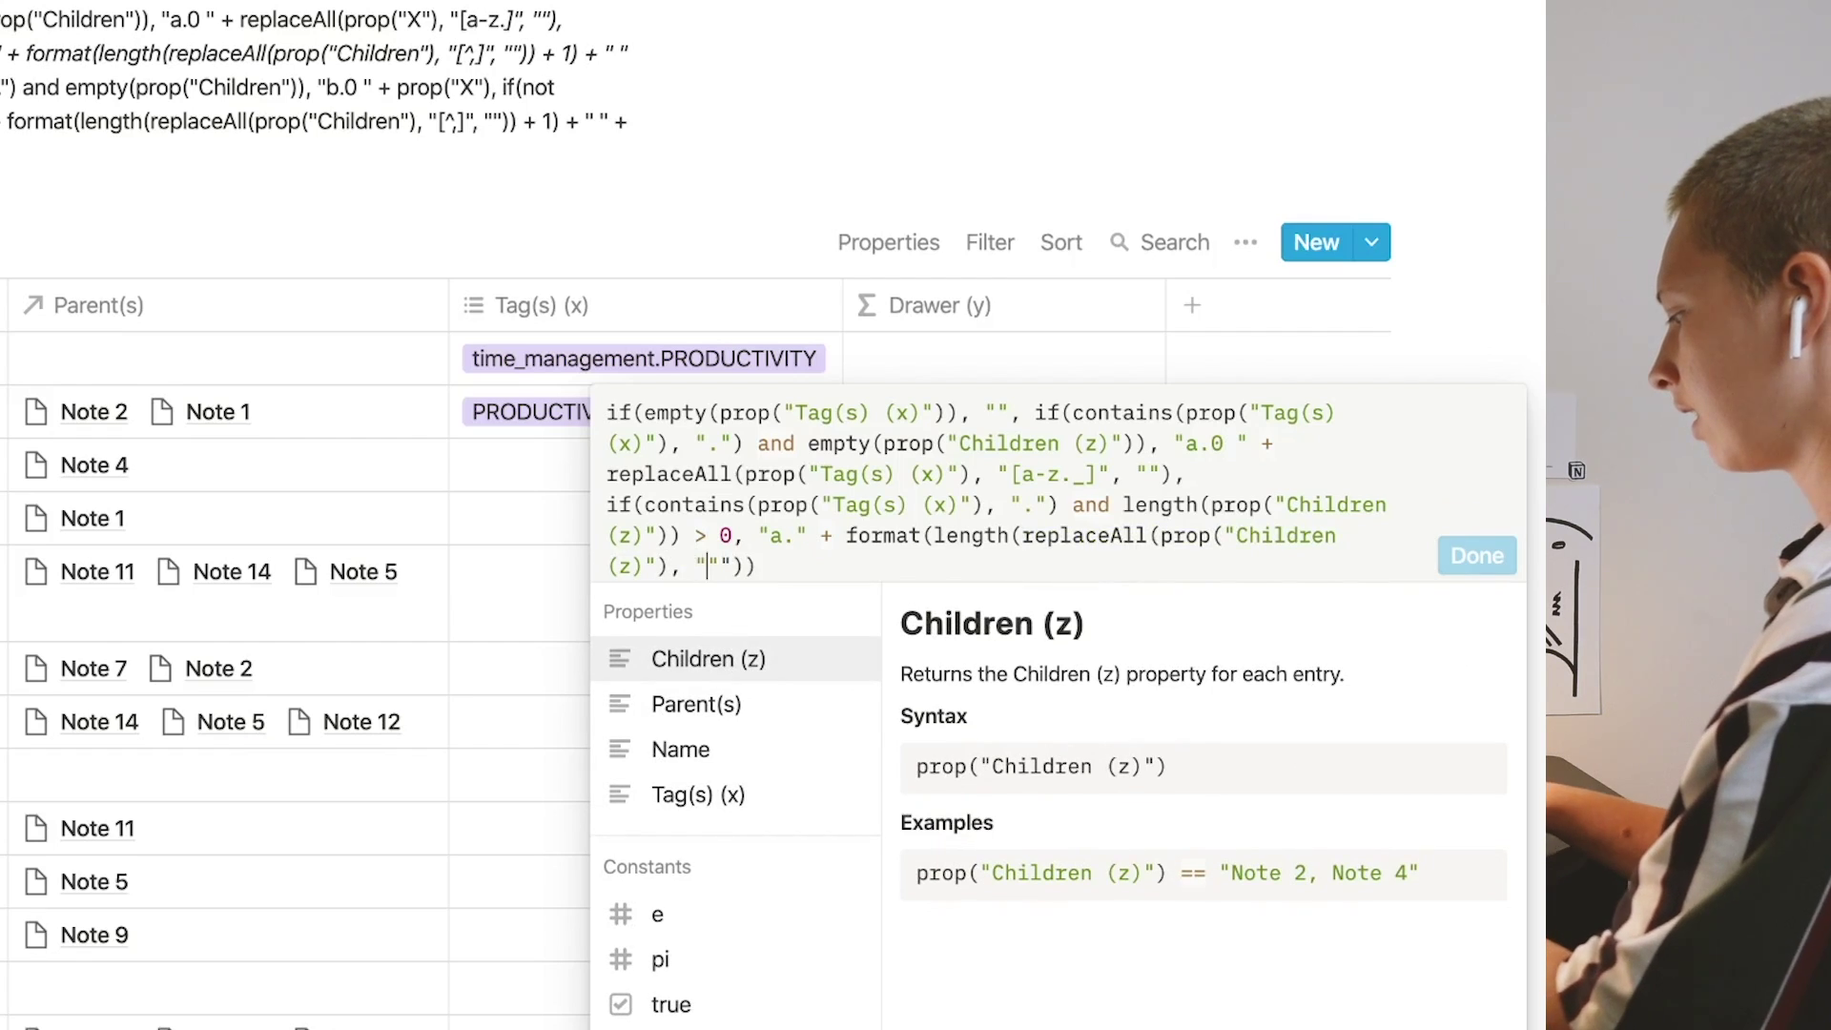
pyautogui.write('[]')
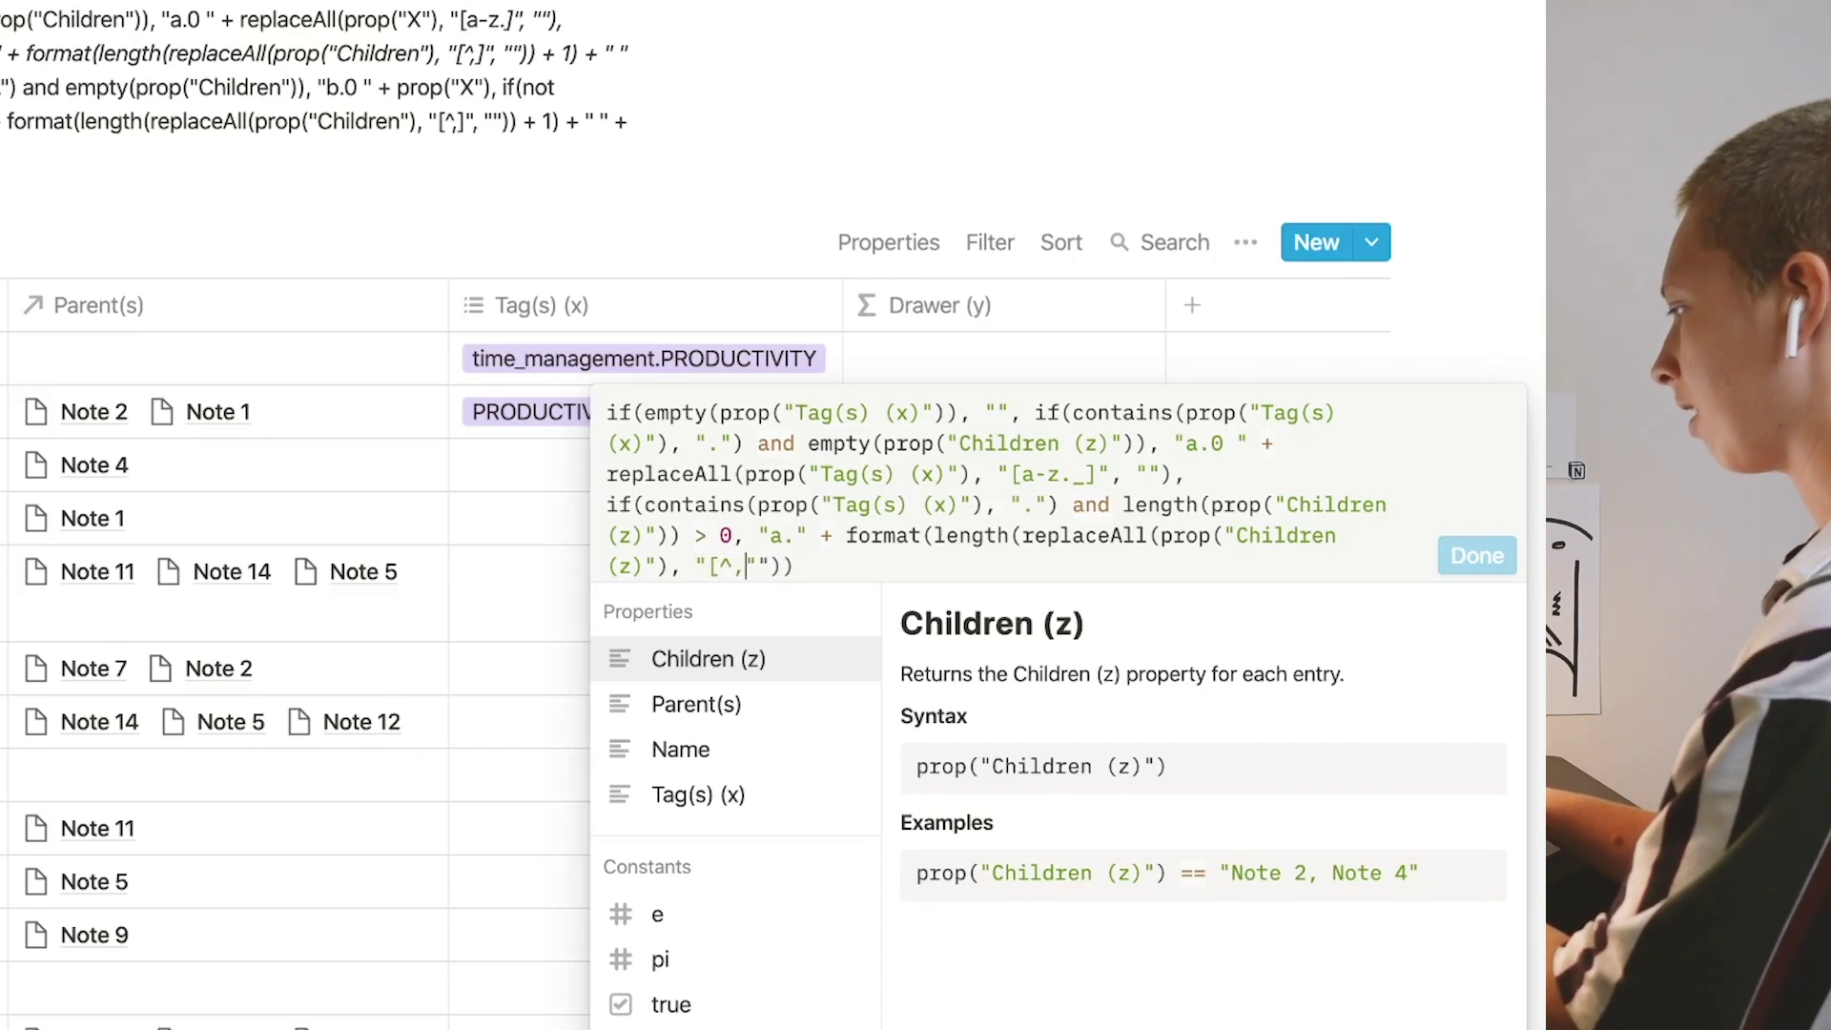
pyautogui.write('",')
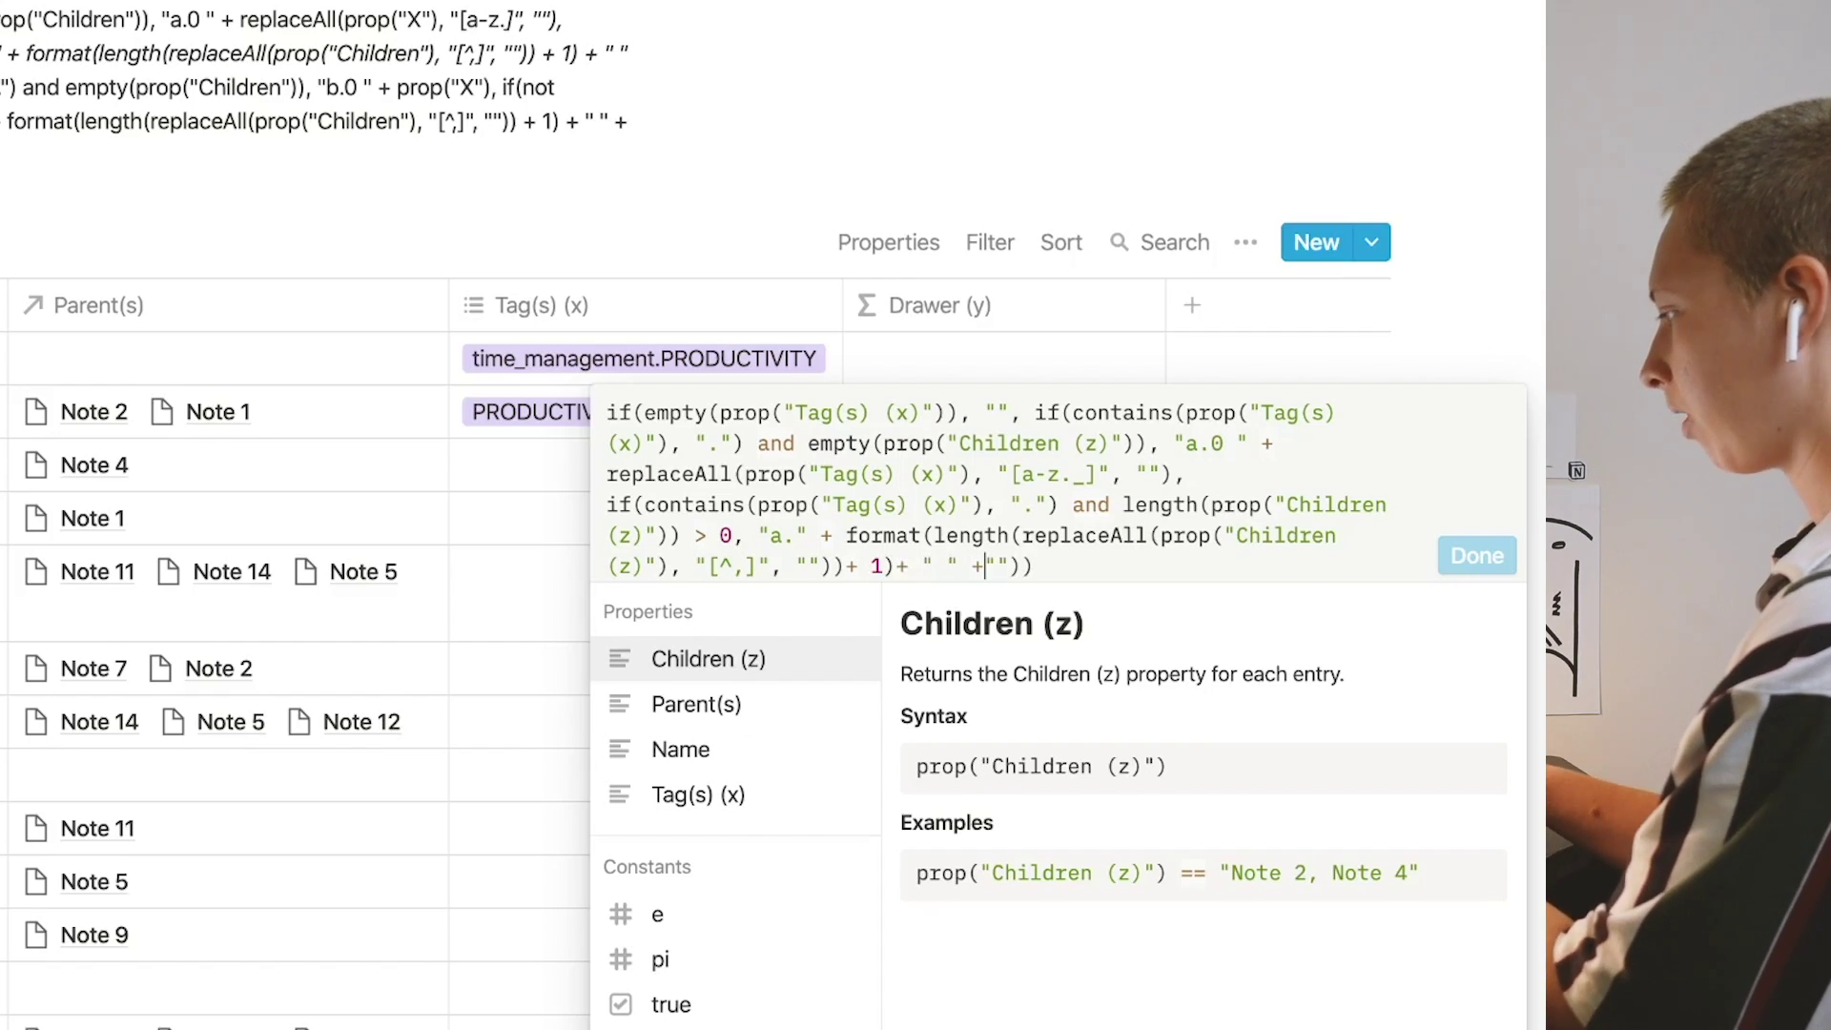
pyautogui.write('replaceAll(')
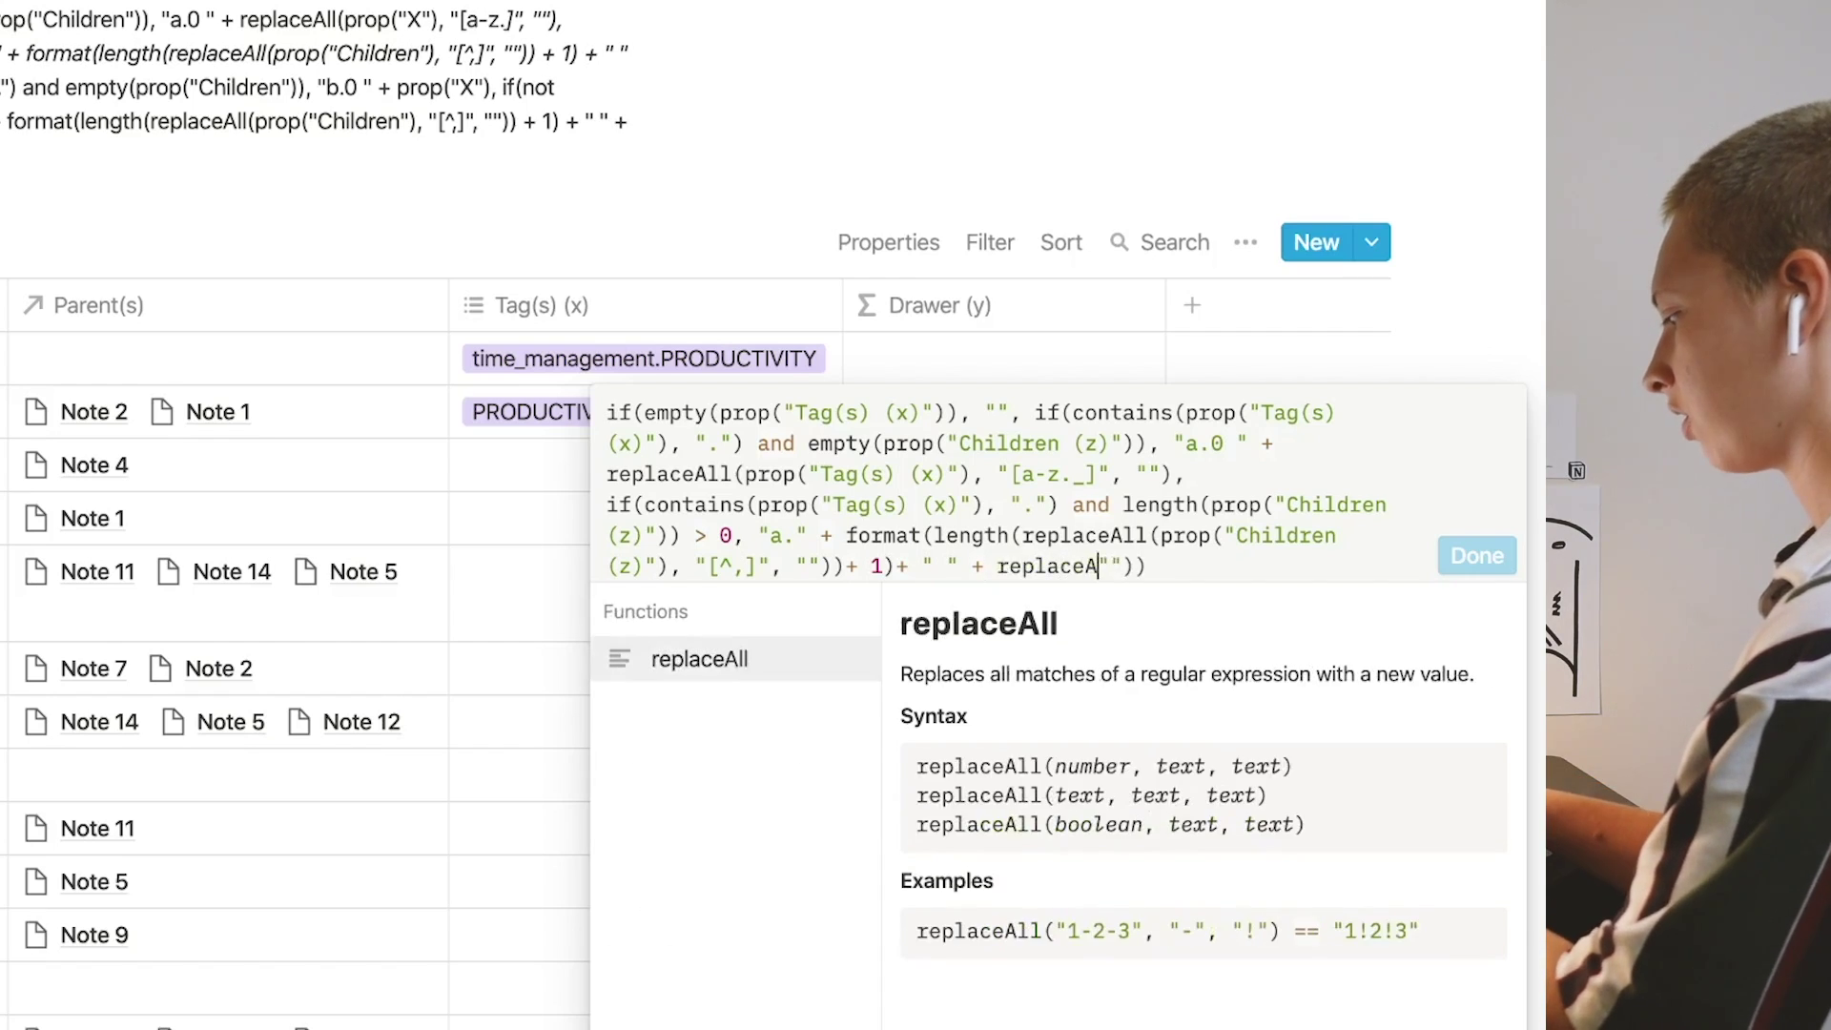
pyautogui.write('prop')
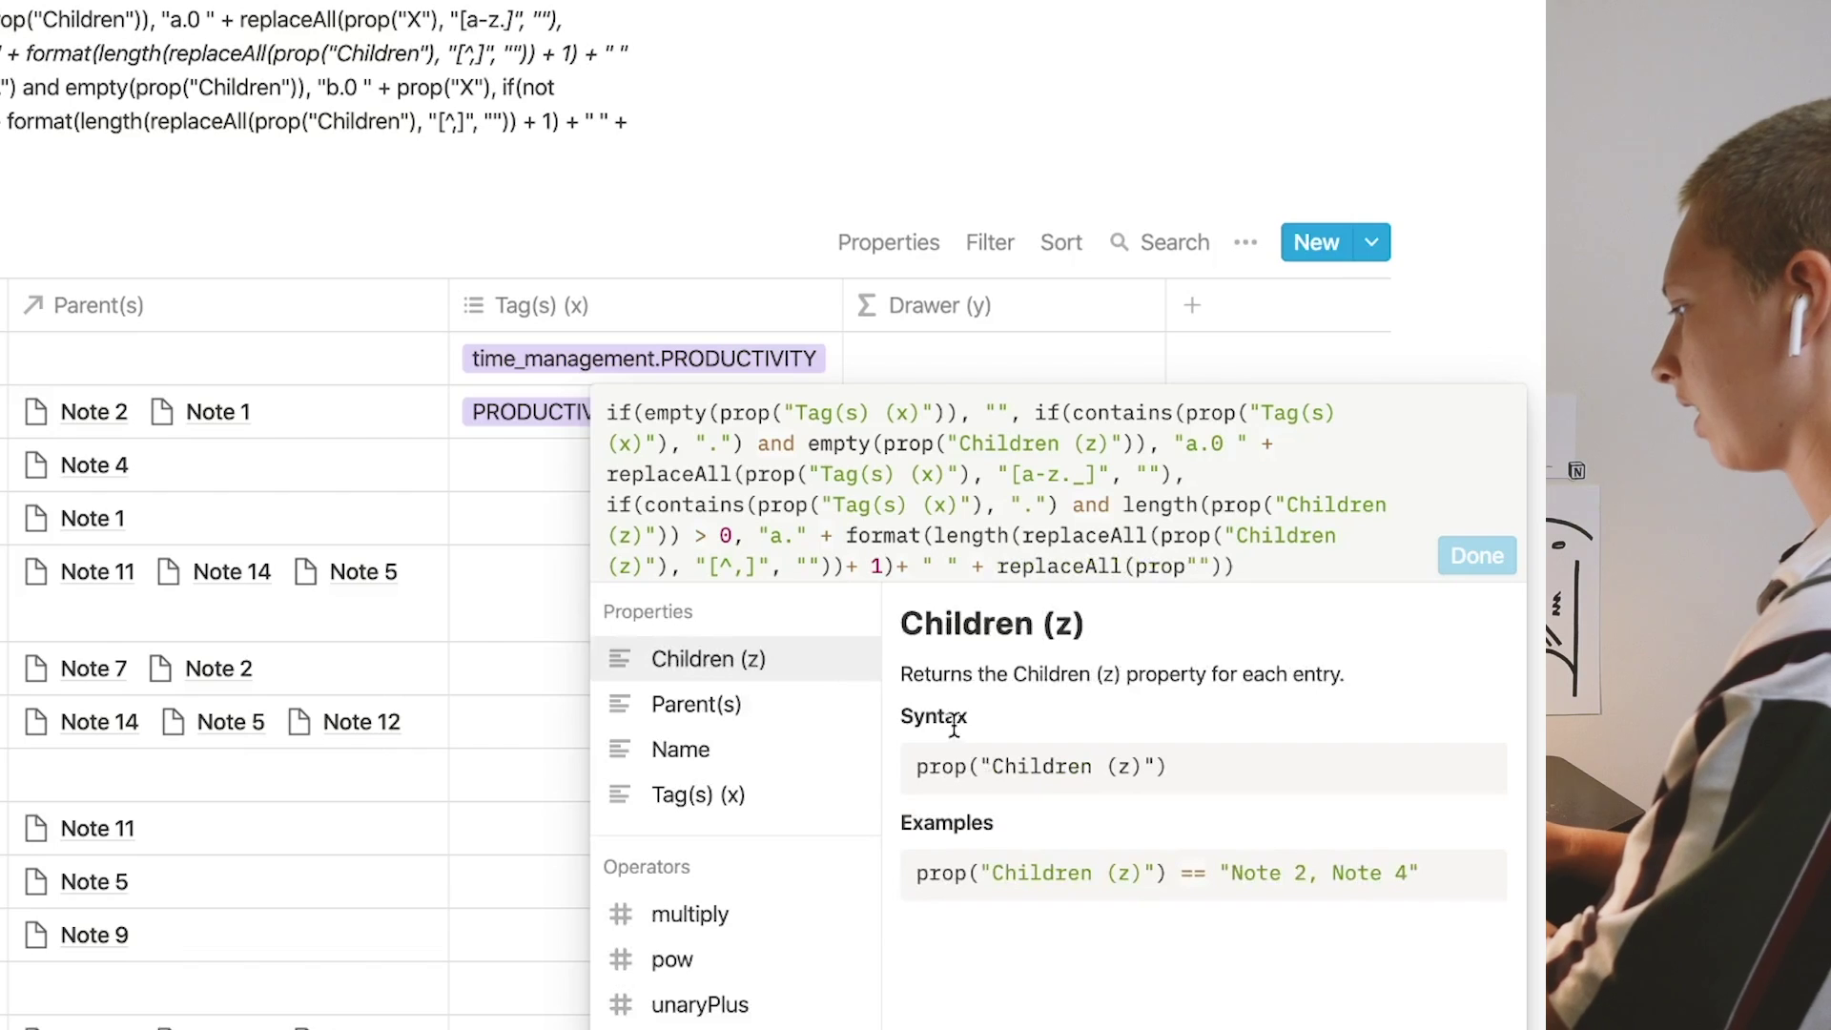
pyautogui.click(723, 798)
pyautogui.write(',')
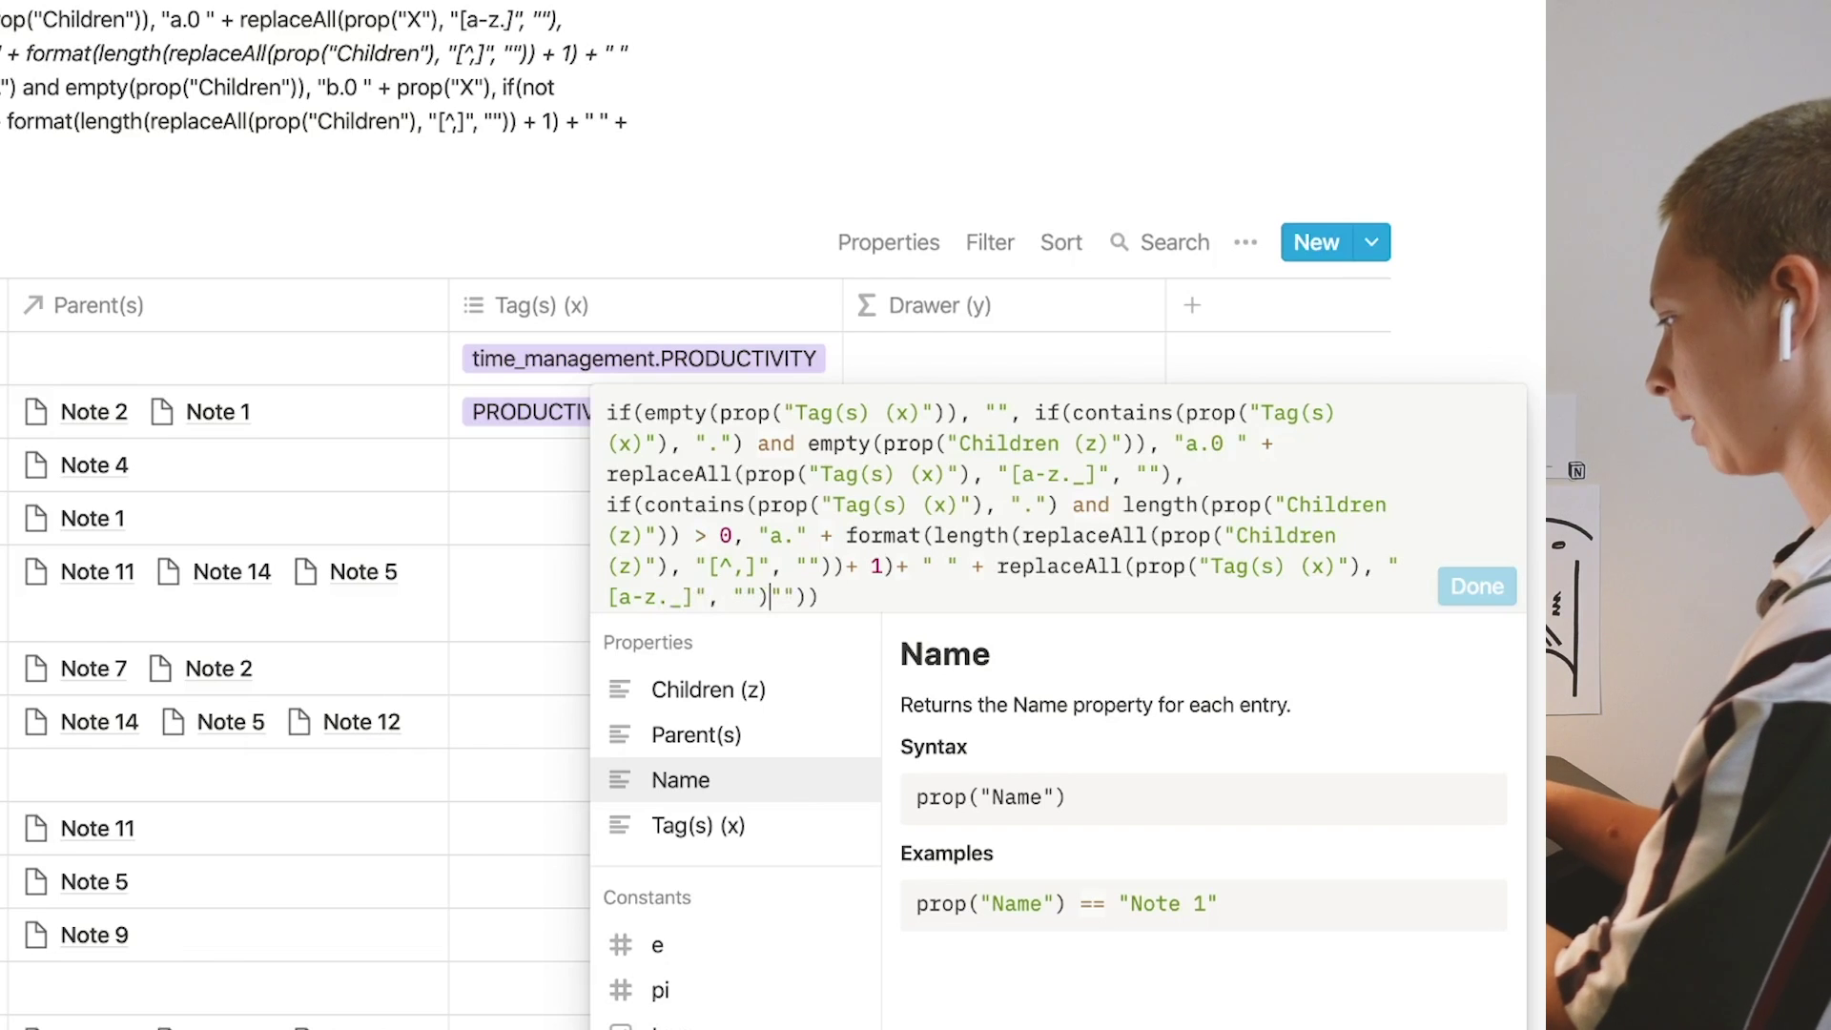
pyautogui.write(',')
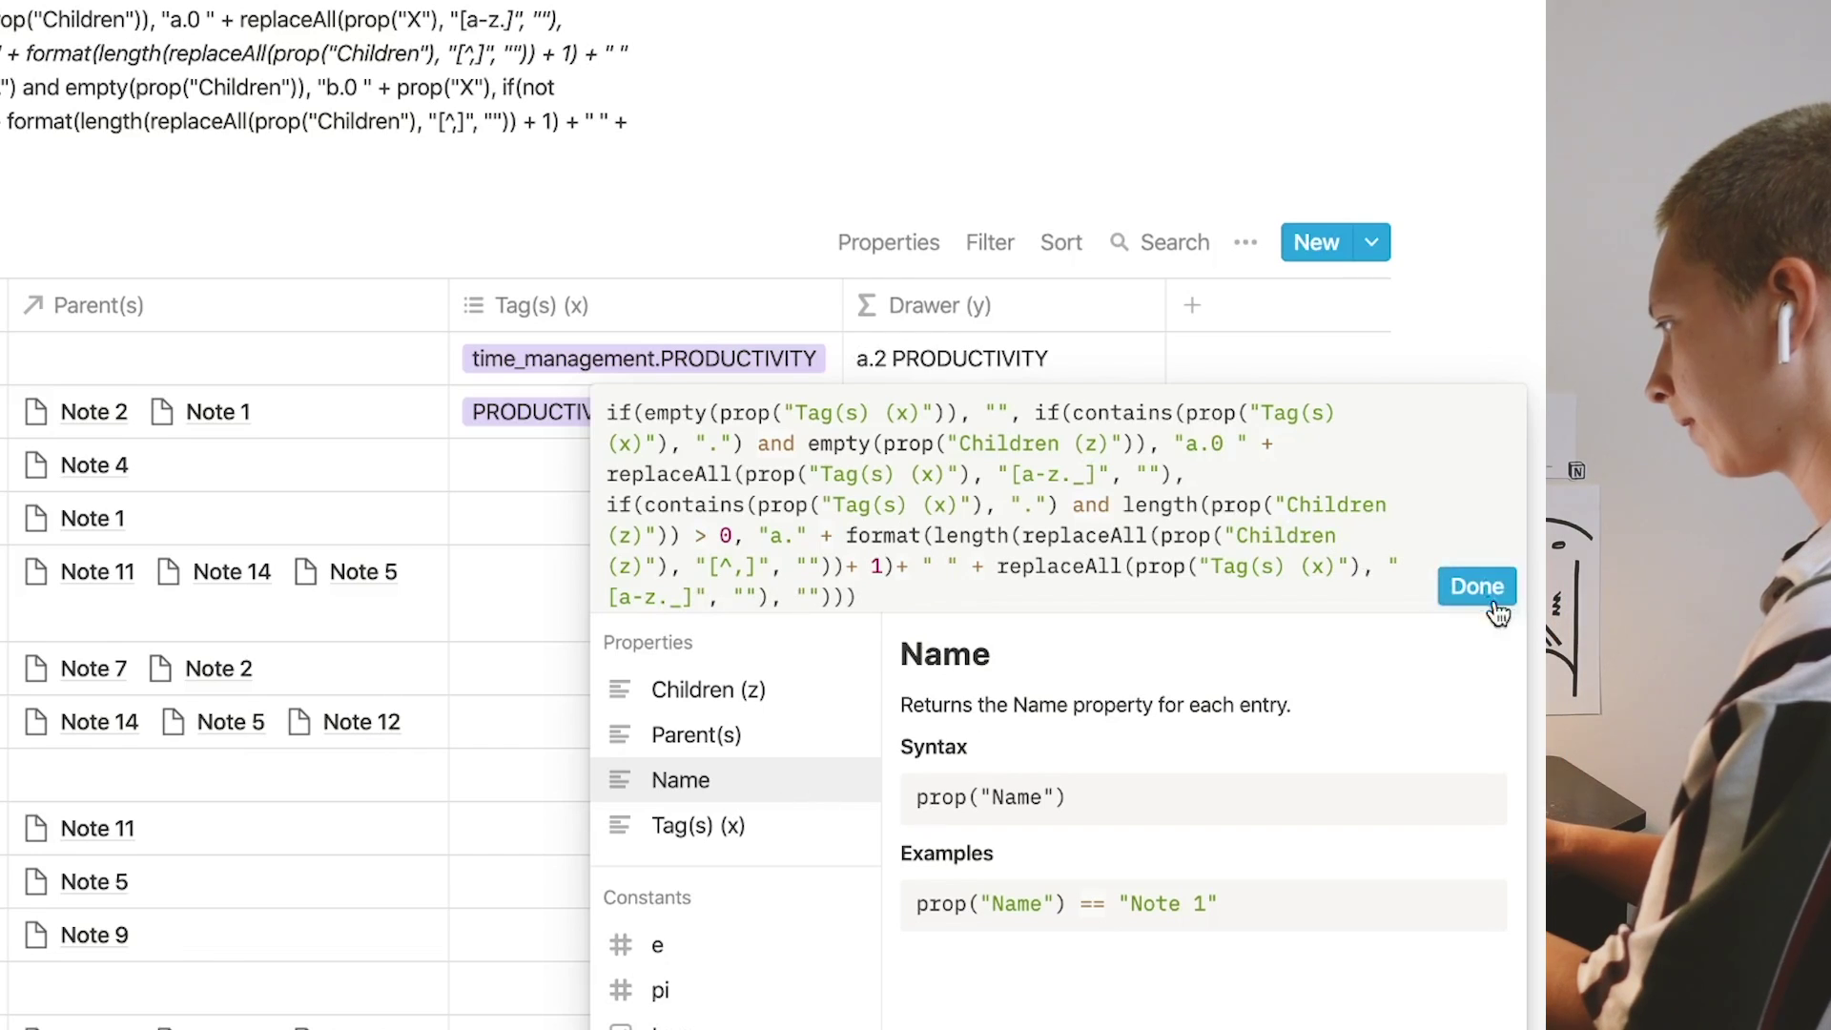
pyautogui.click(1496, 607)
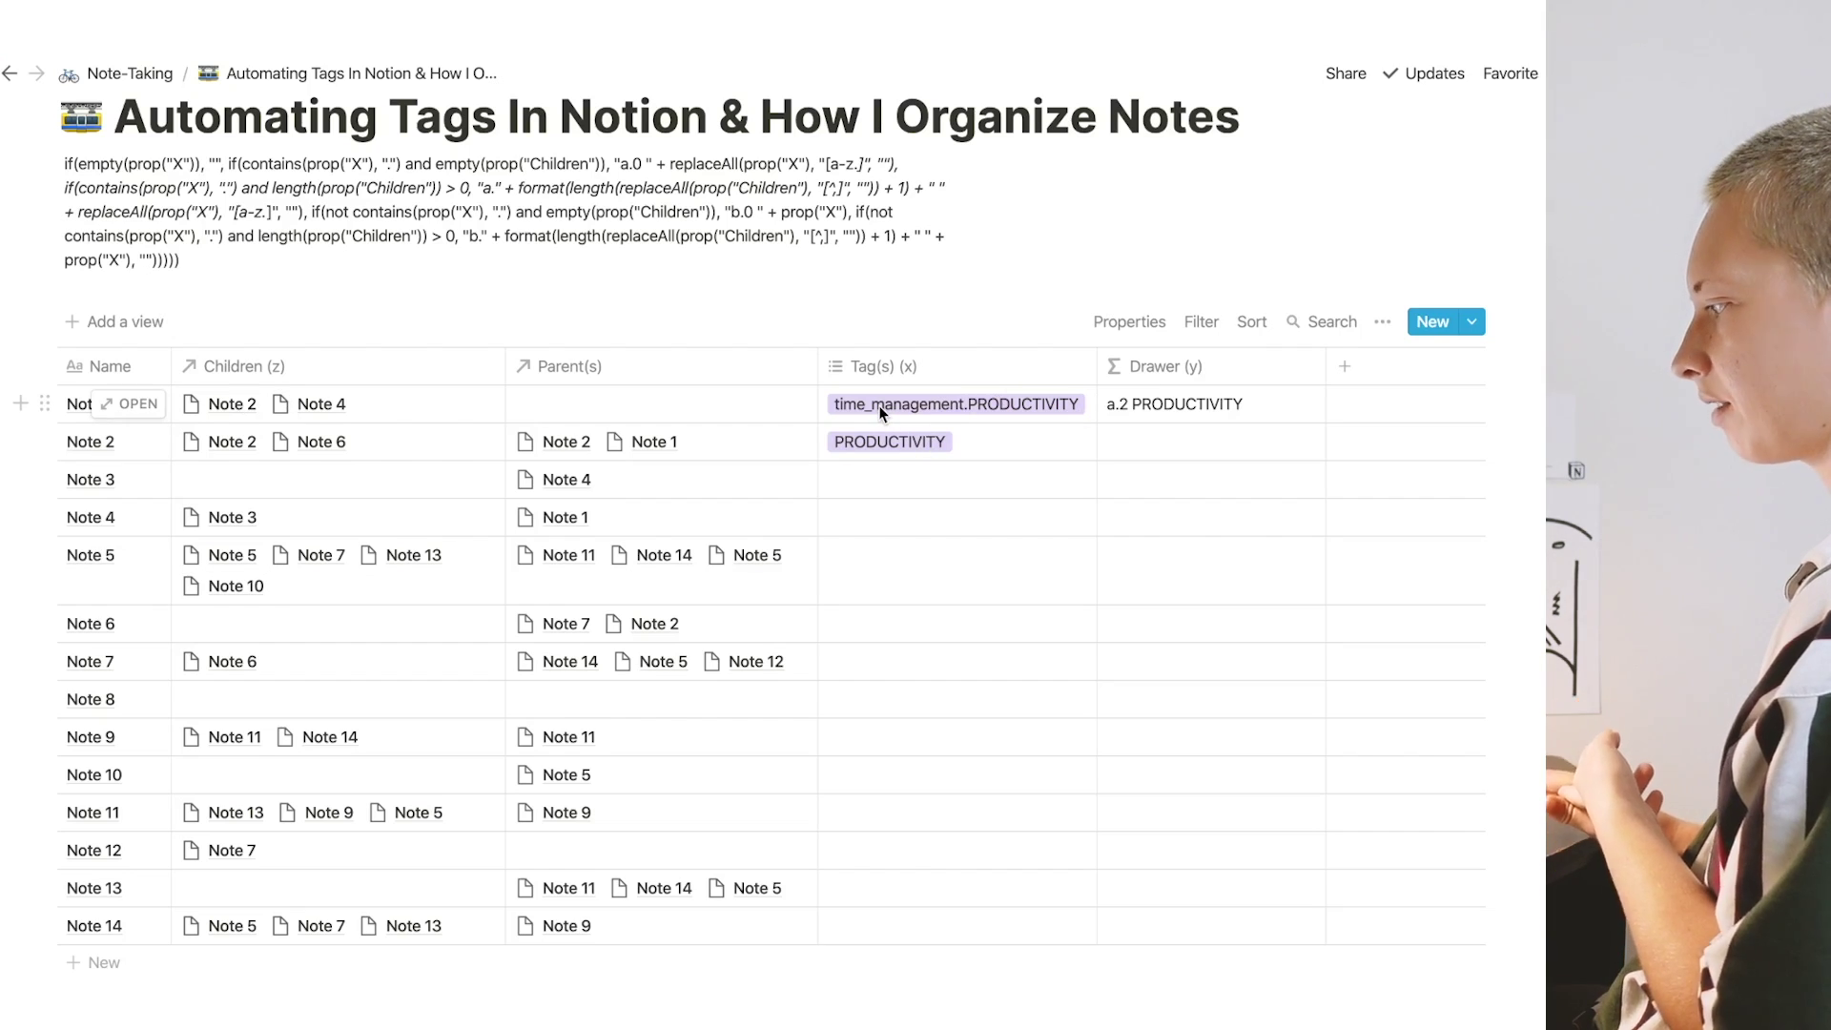
# - Remove Note 4 and Note 2 from Note 1's children
pyautogui.click(238, 404)
pyautogui.click(194, 515)
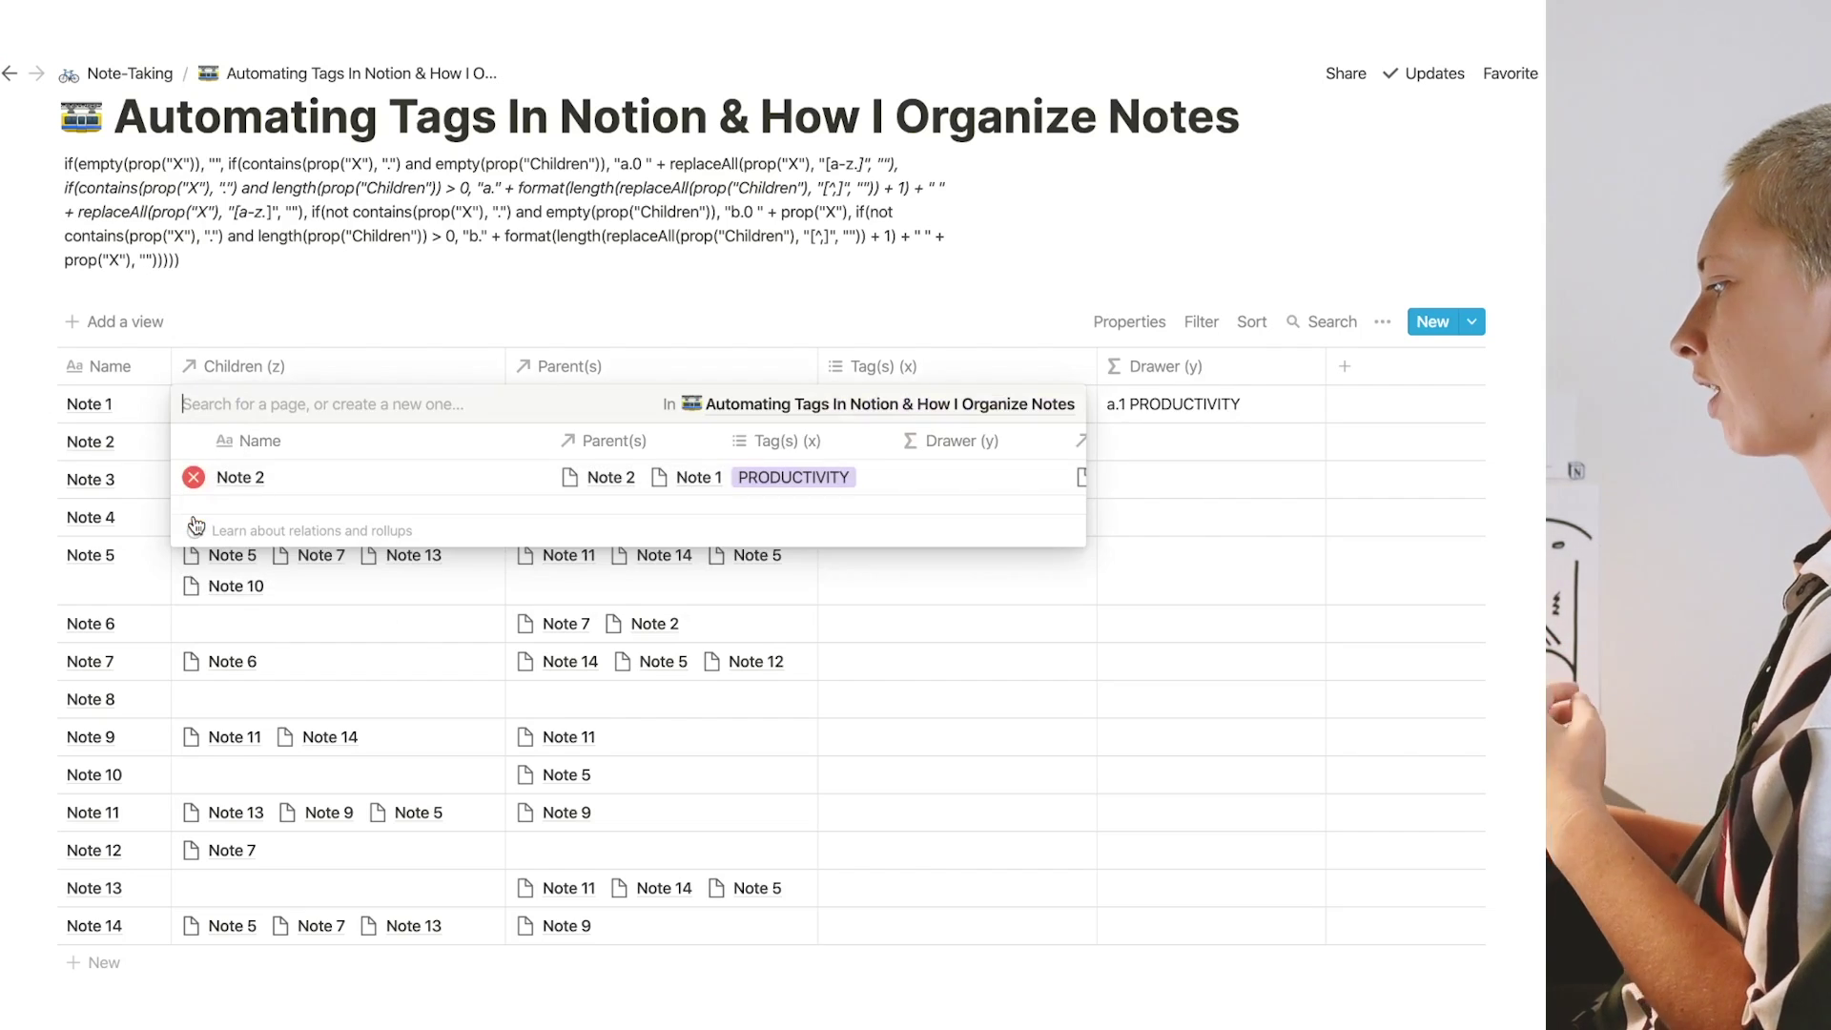
pyautogui.press('Escape')
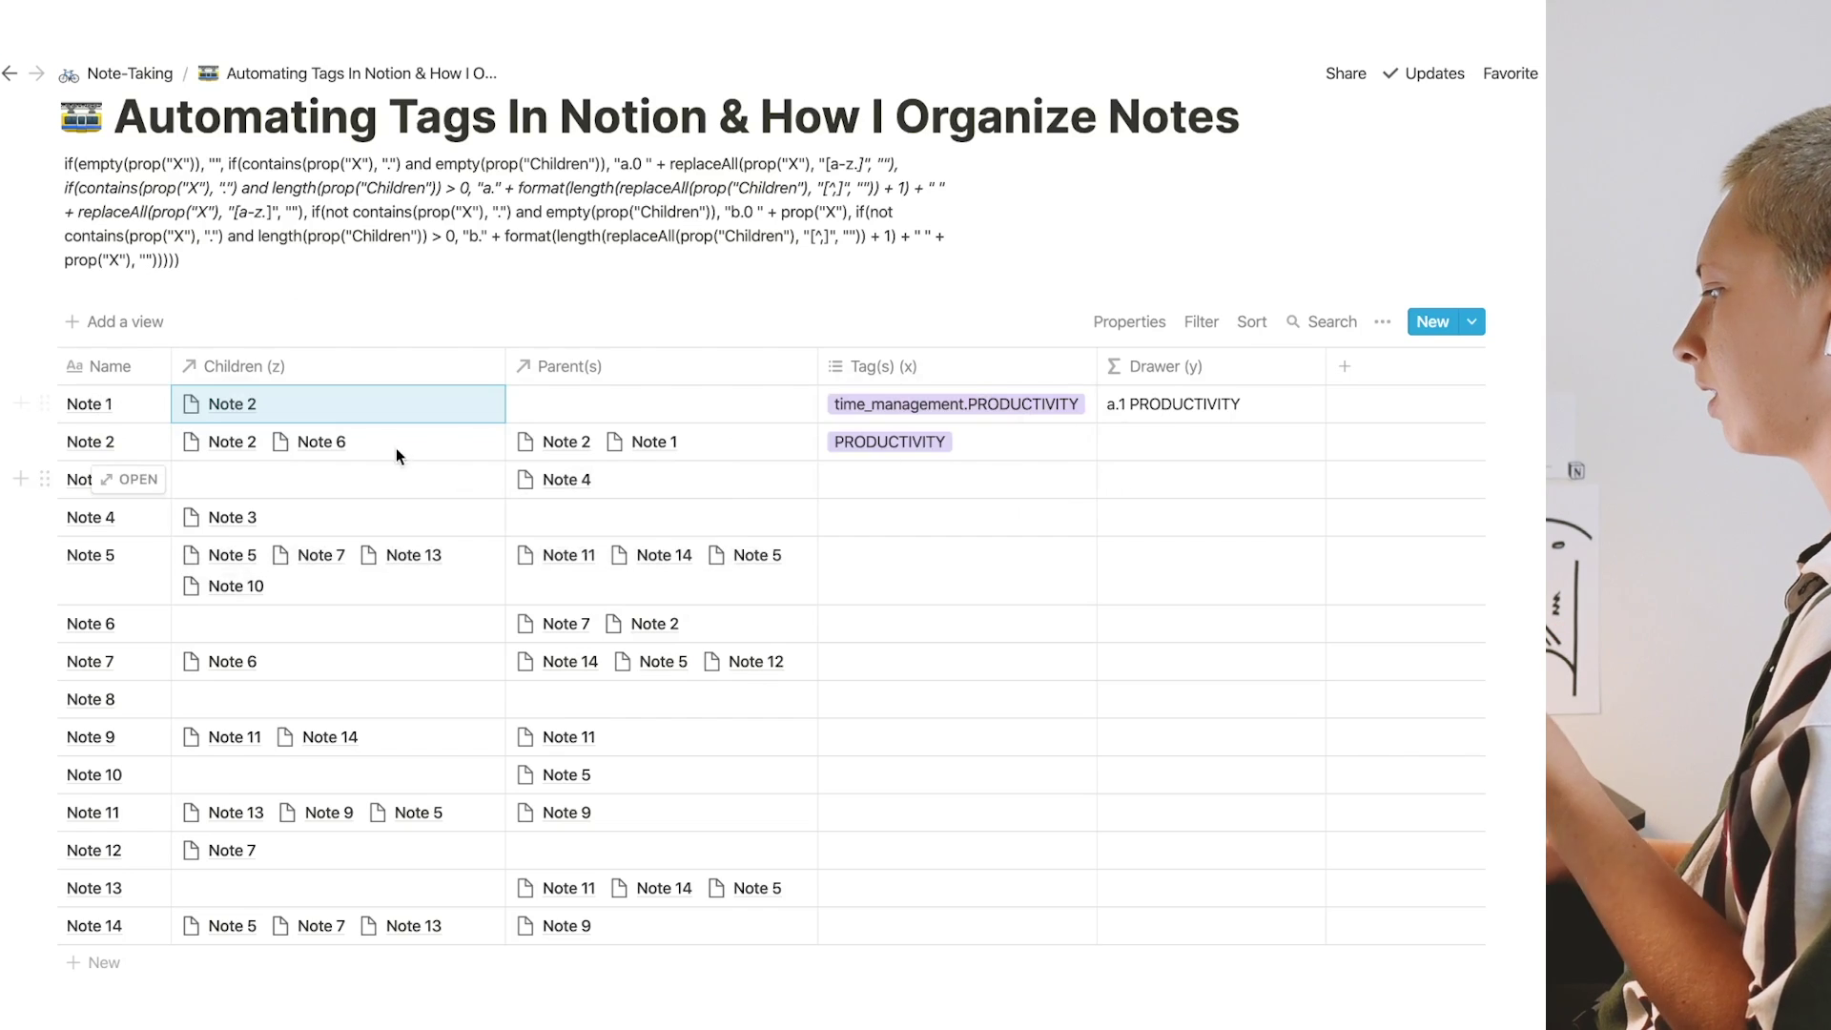
pyautogui.press('Return')
pyautogui.press('BackSpace')
pyautogui.press('Escape')
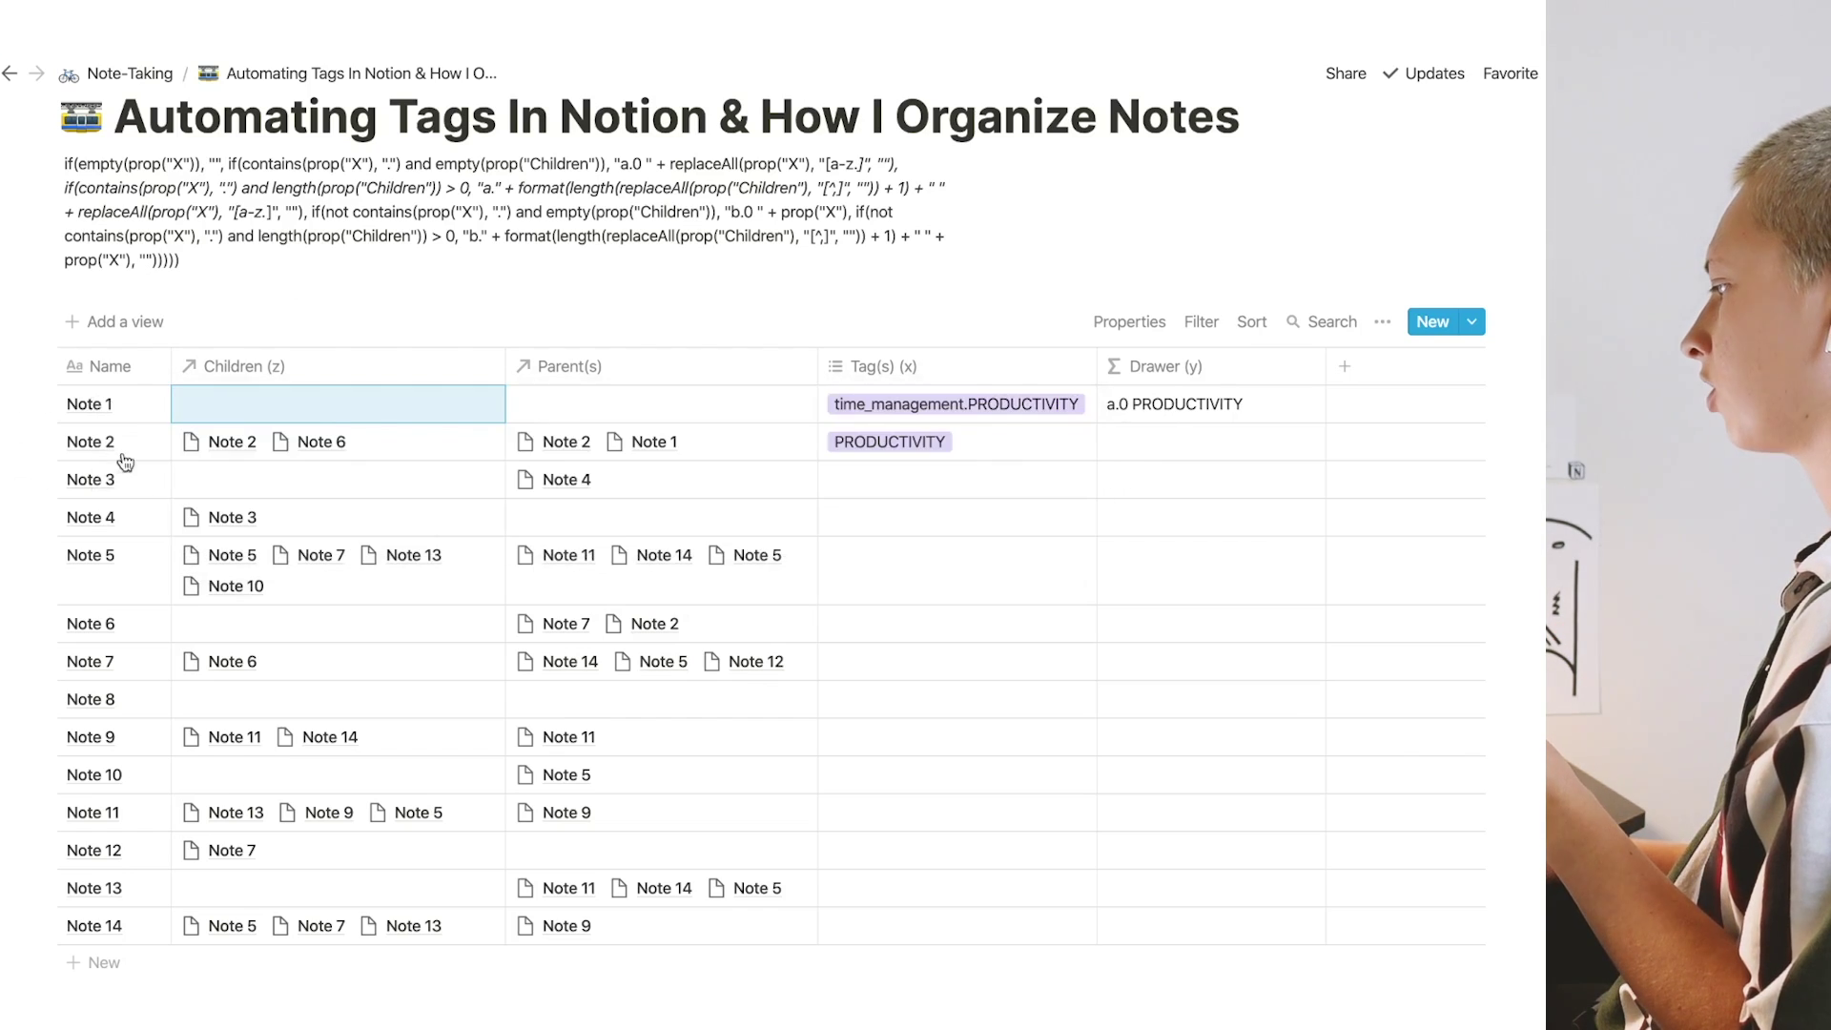
# - Add Note 5, Note 3 and Note 14 as Note 1's children, then add a new table column
pyautogui.click(289, 408)
pyautogui.click(170, 586)
pyautogui.click(170, 623)
pyautogui.click(171, 660)
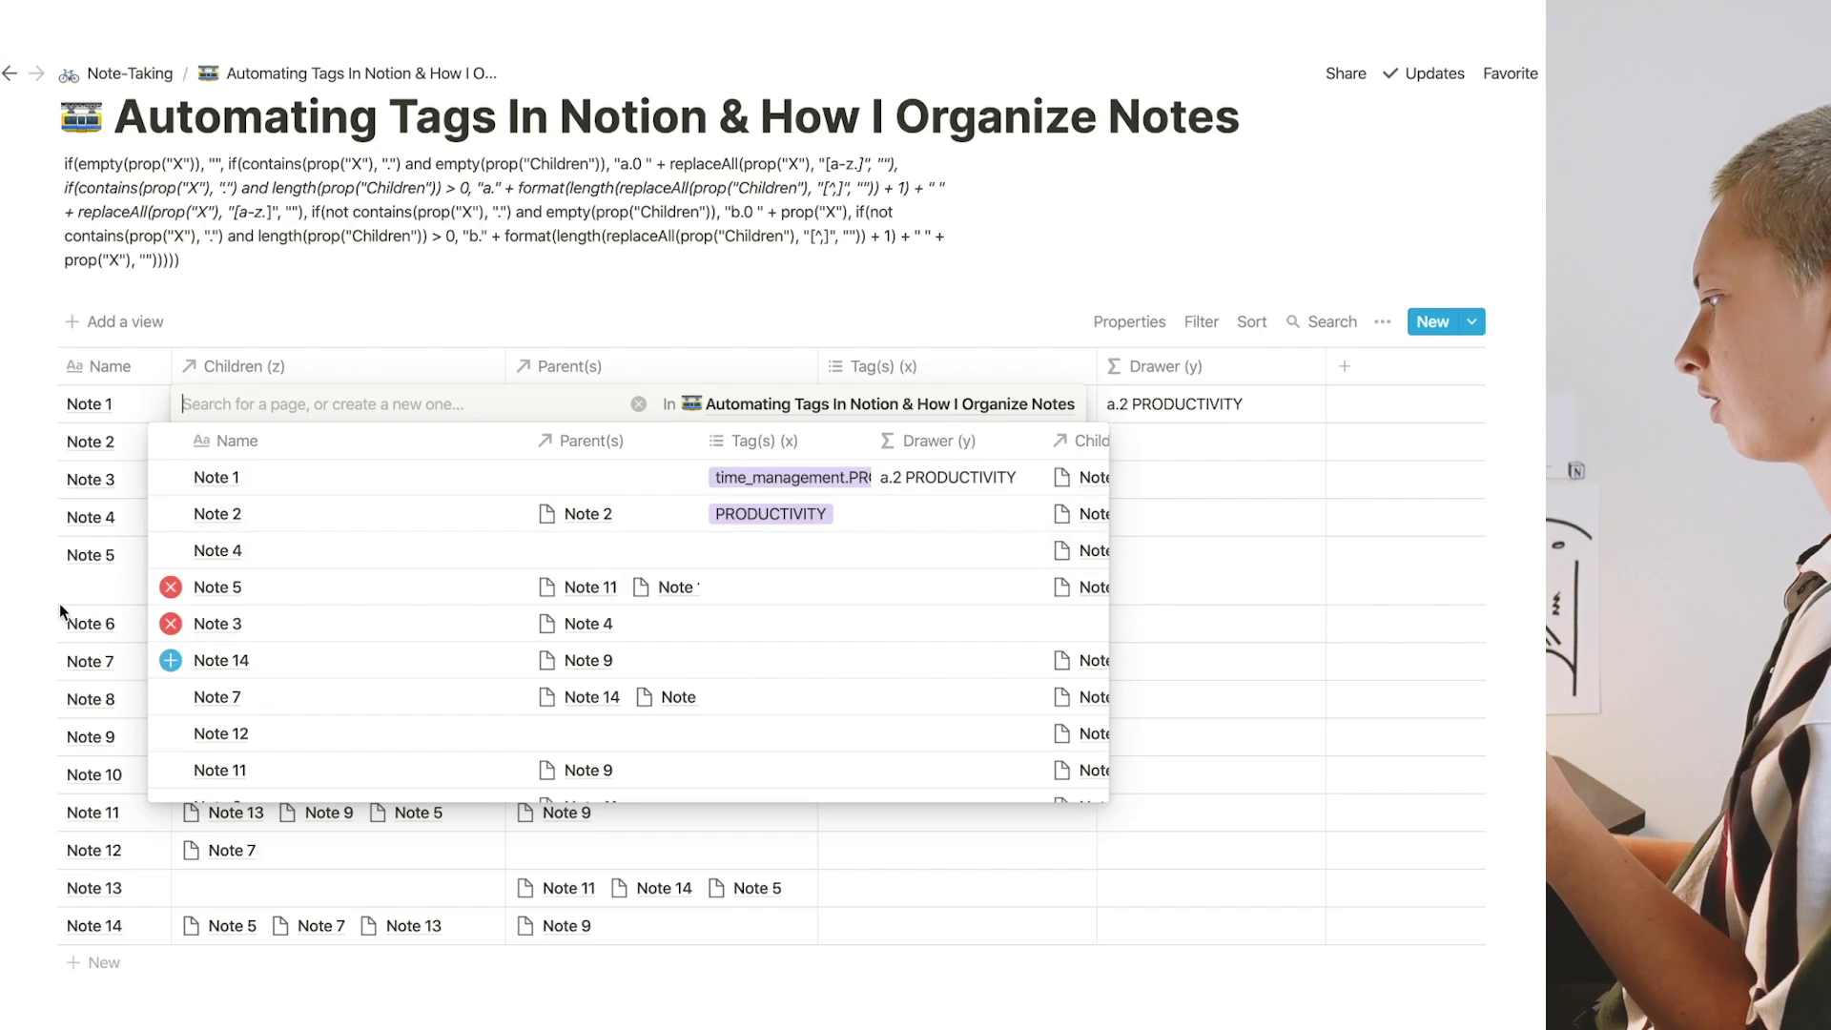
pyautogui.click(61, 611)
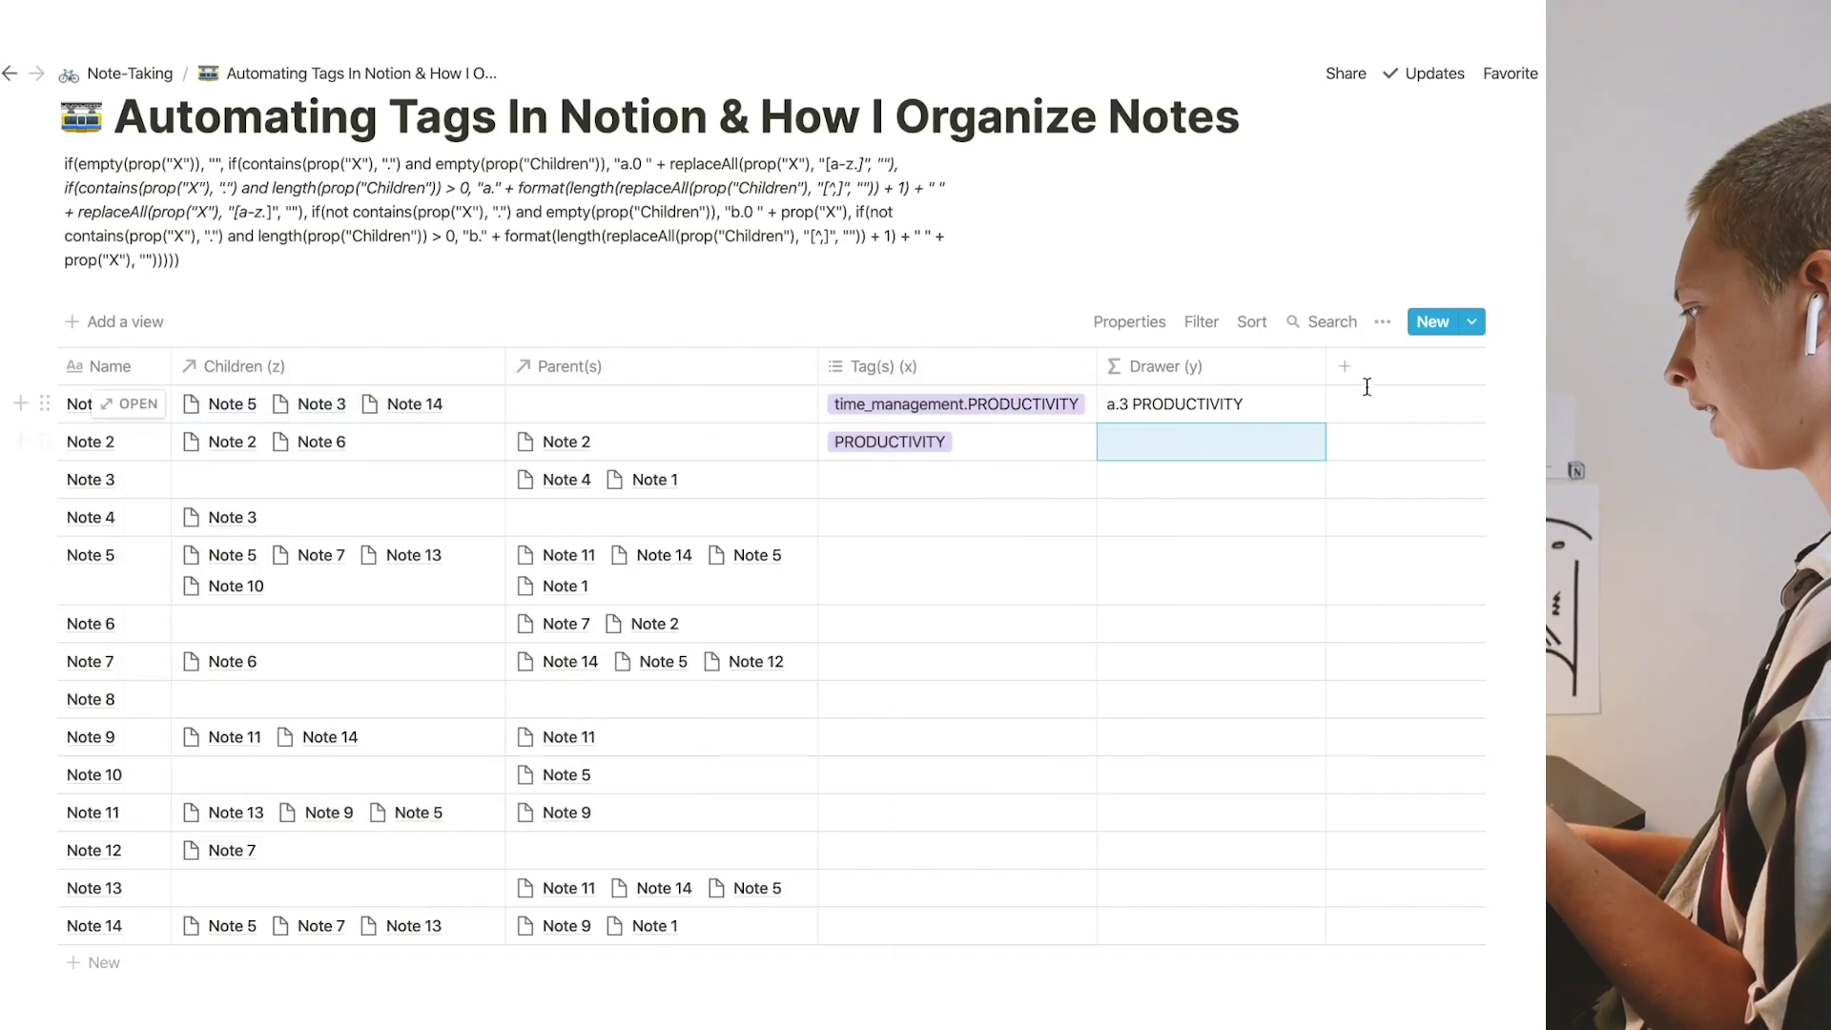
pyautogui.click(1360, 368)
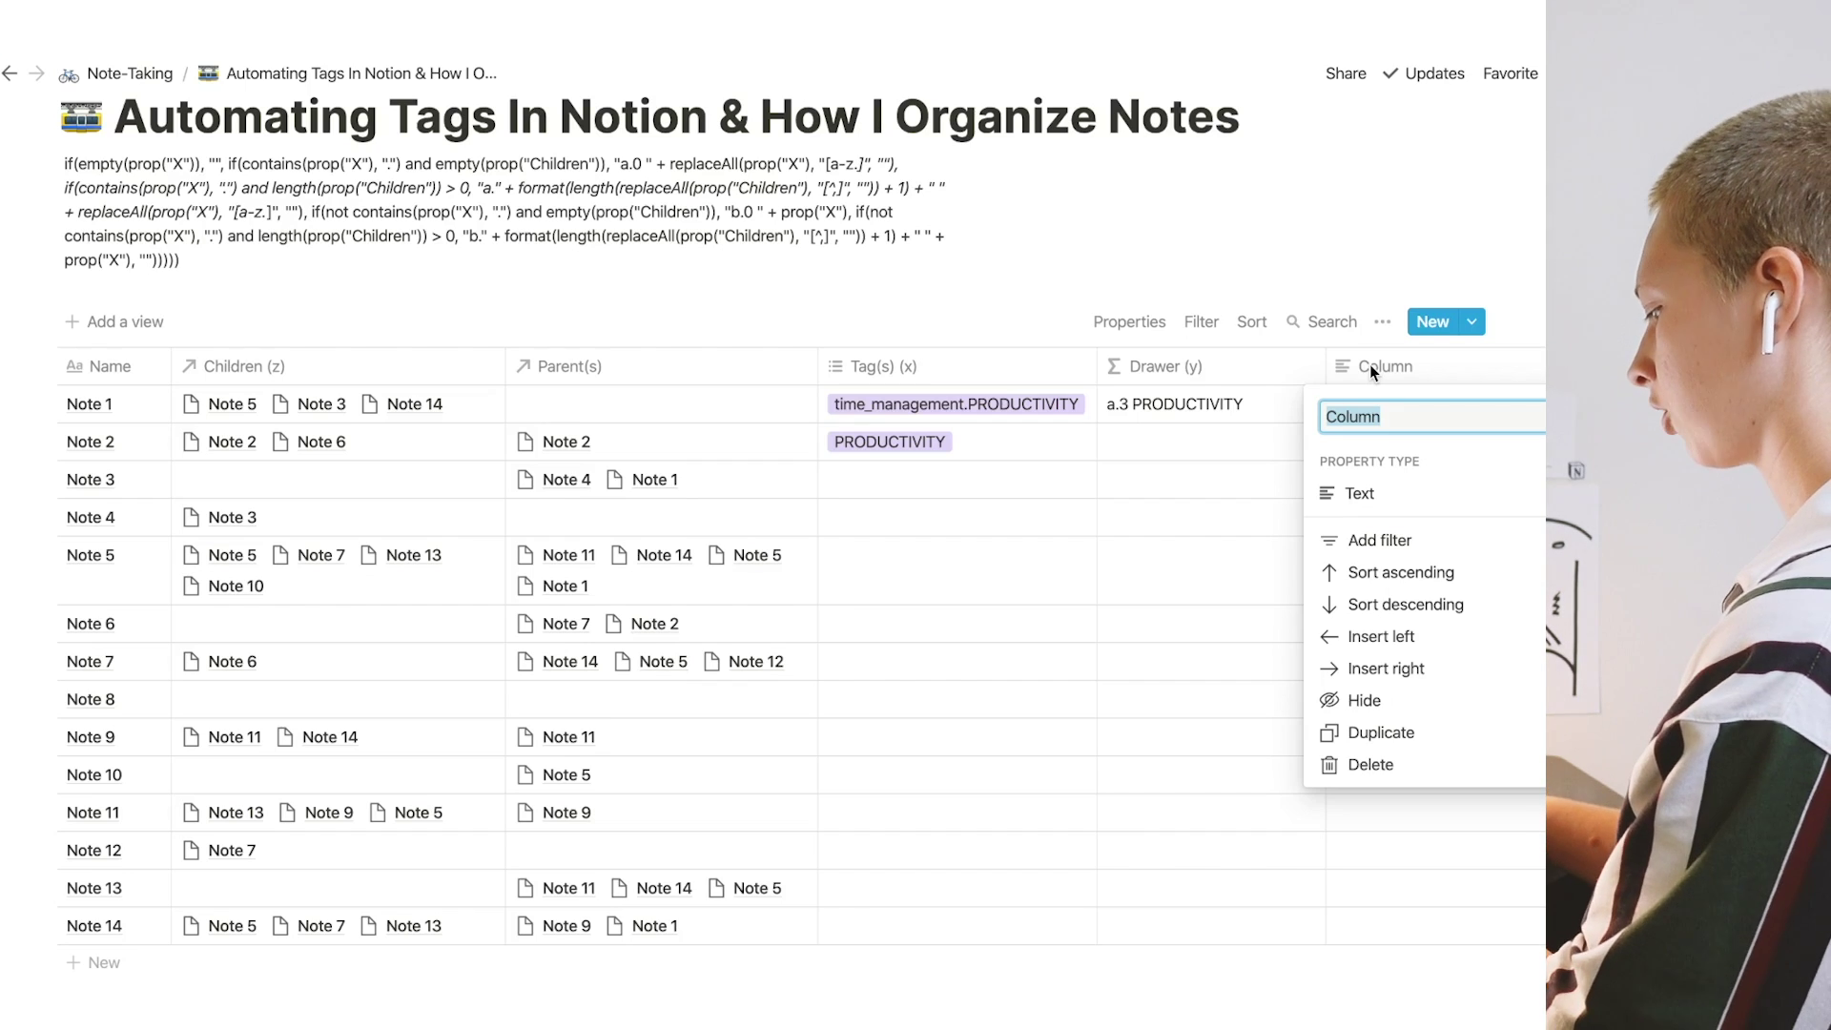
# - Name the new property Test and change its type to Formula
pyautogui.write('Test')
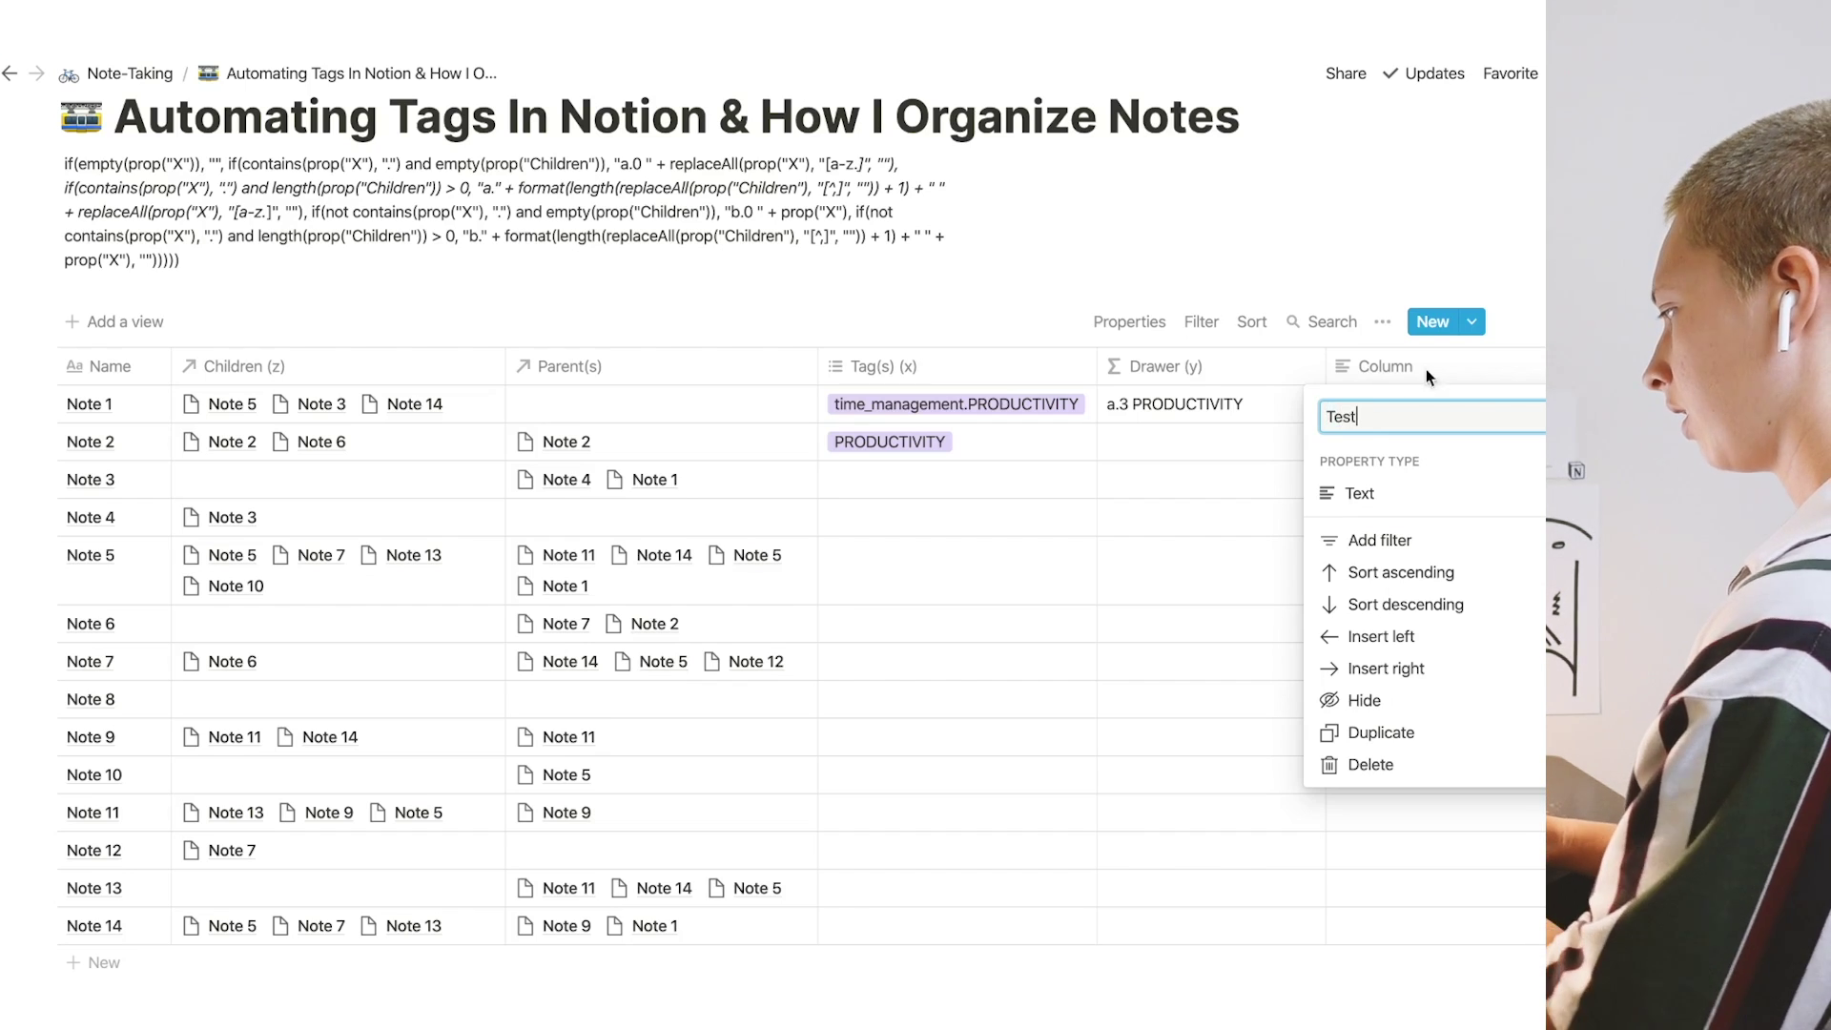
pyautogui.click(1368, 494)
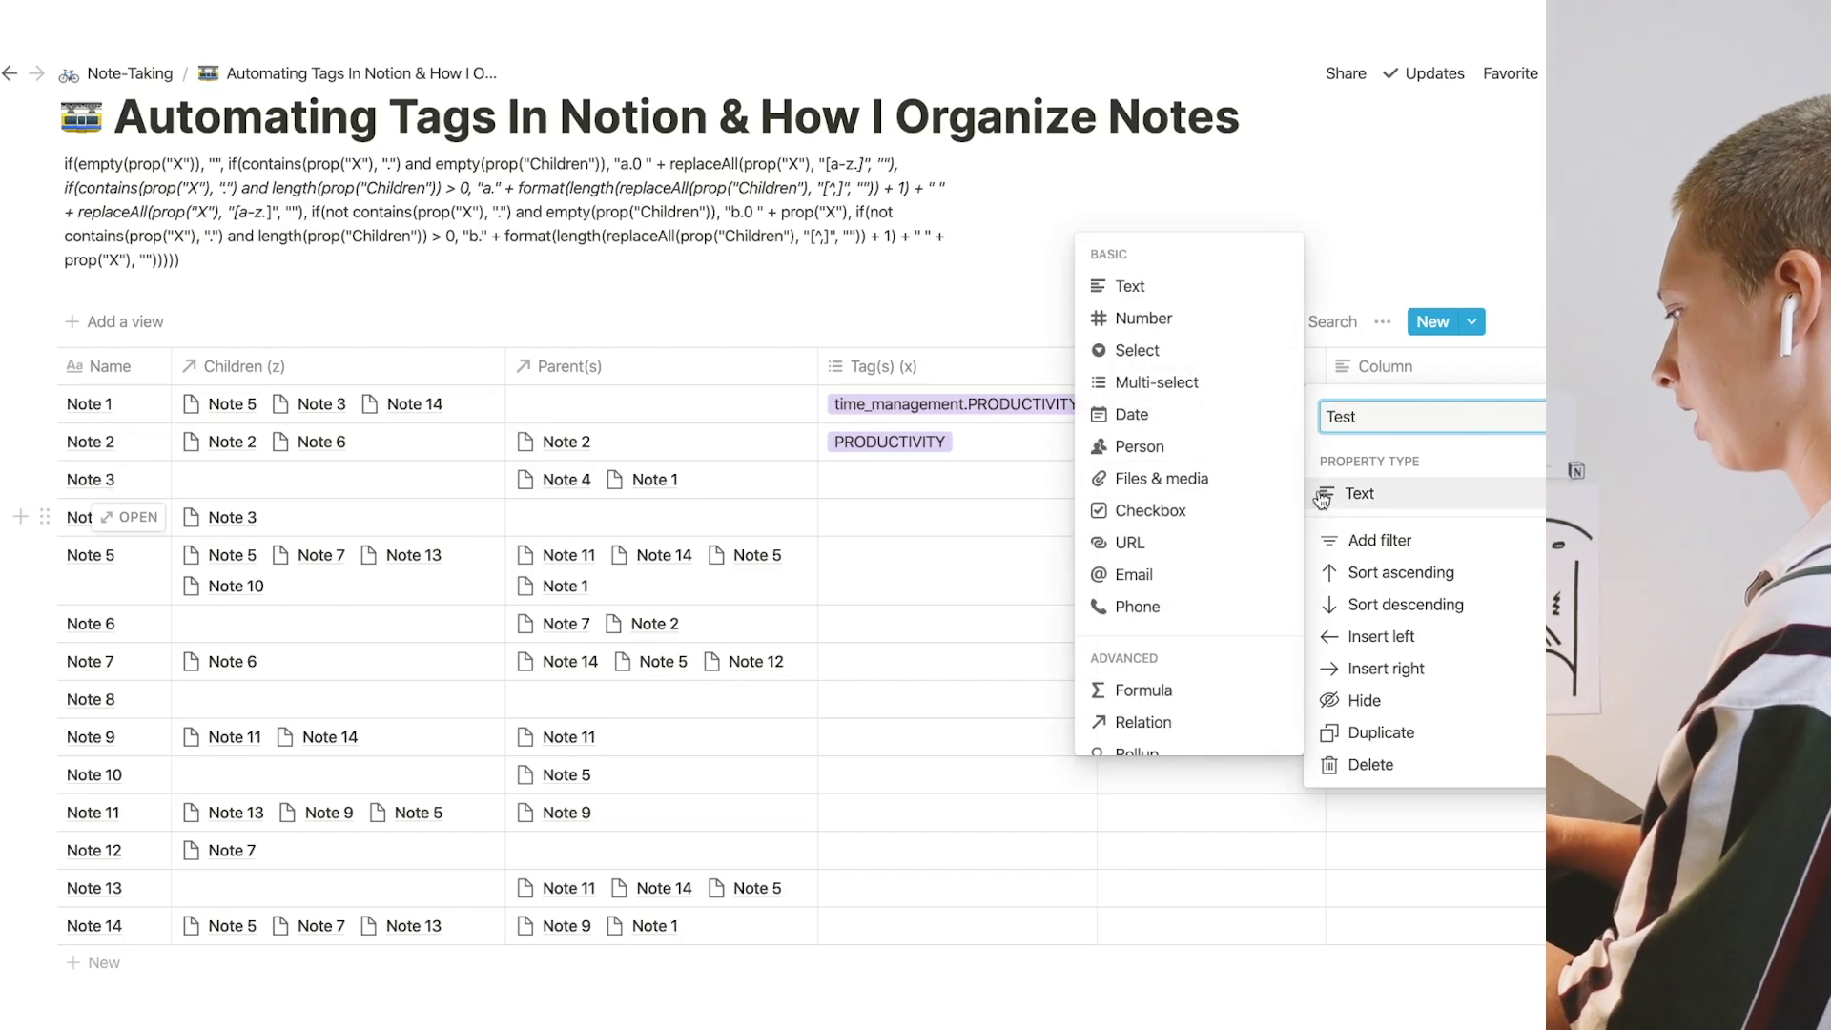
pyautogui.click(1144, 689)
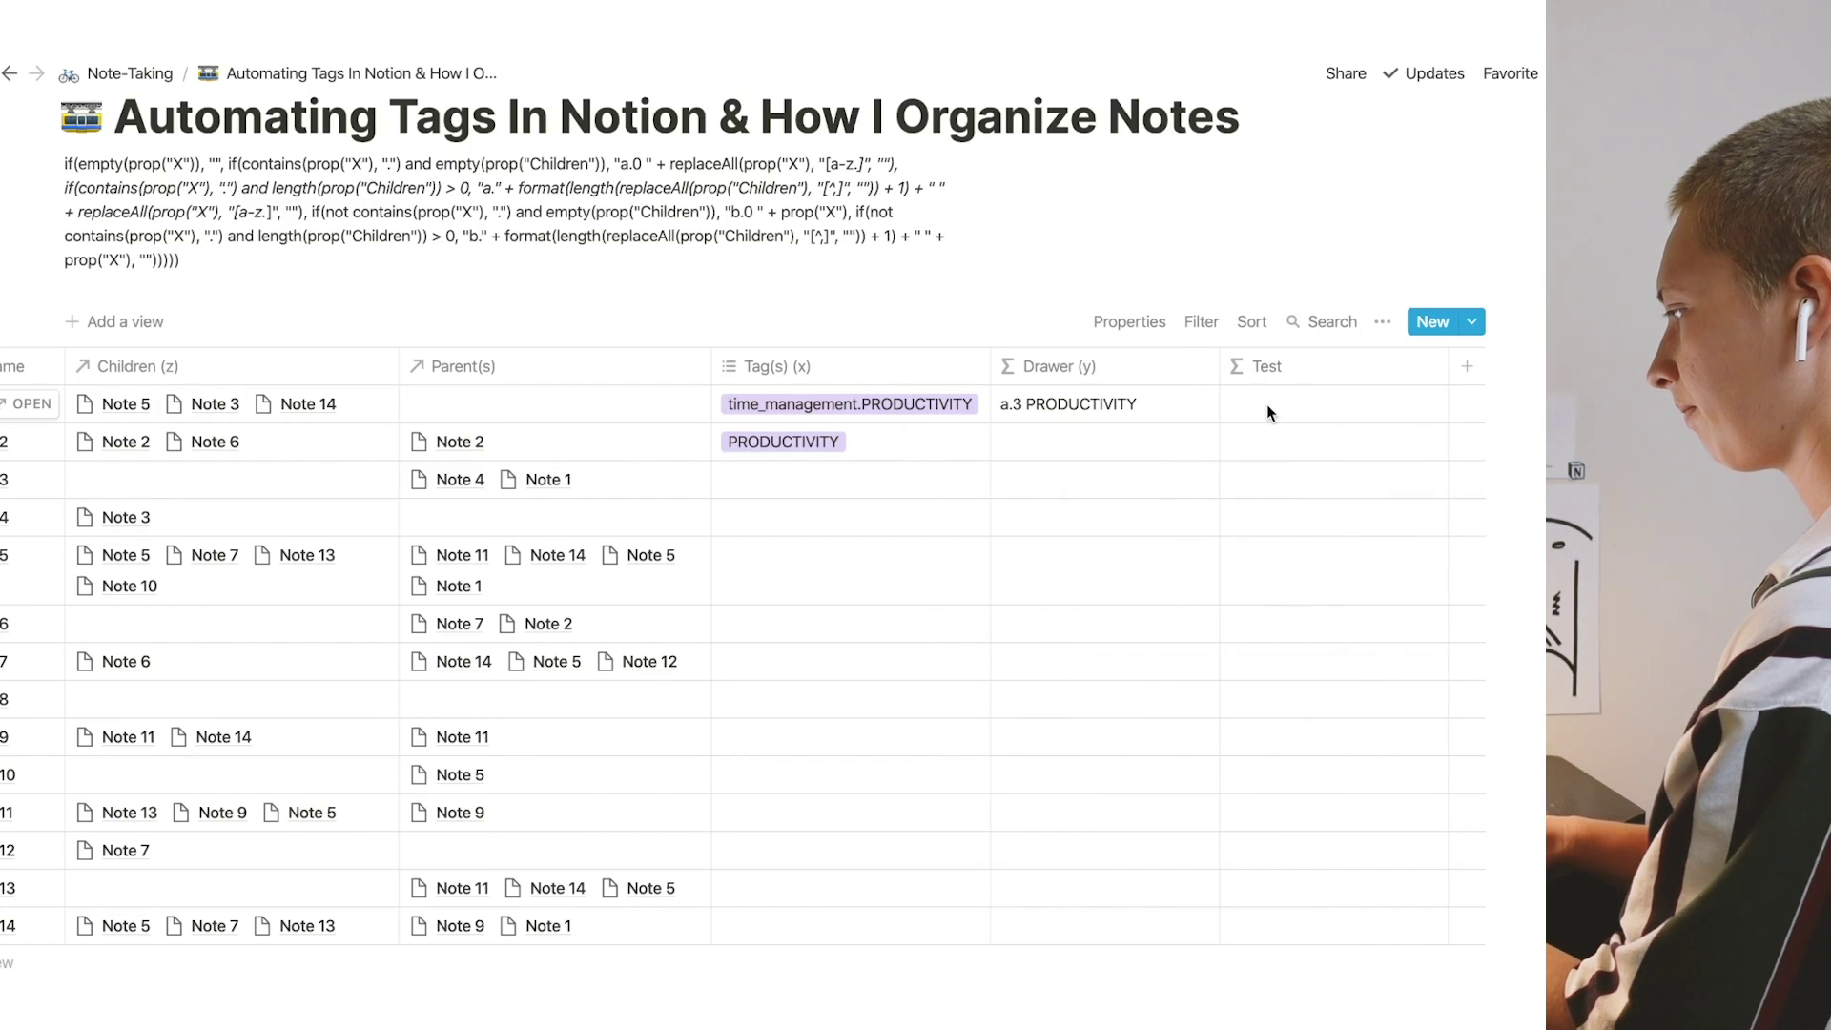
# - Enter the formula prop("Children (z)") so Test lists each note's child notes
pyautogui.click(1268, 410)
pyautogui.write('prop')
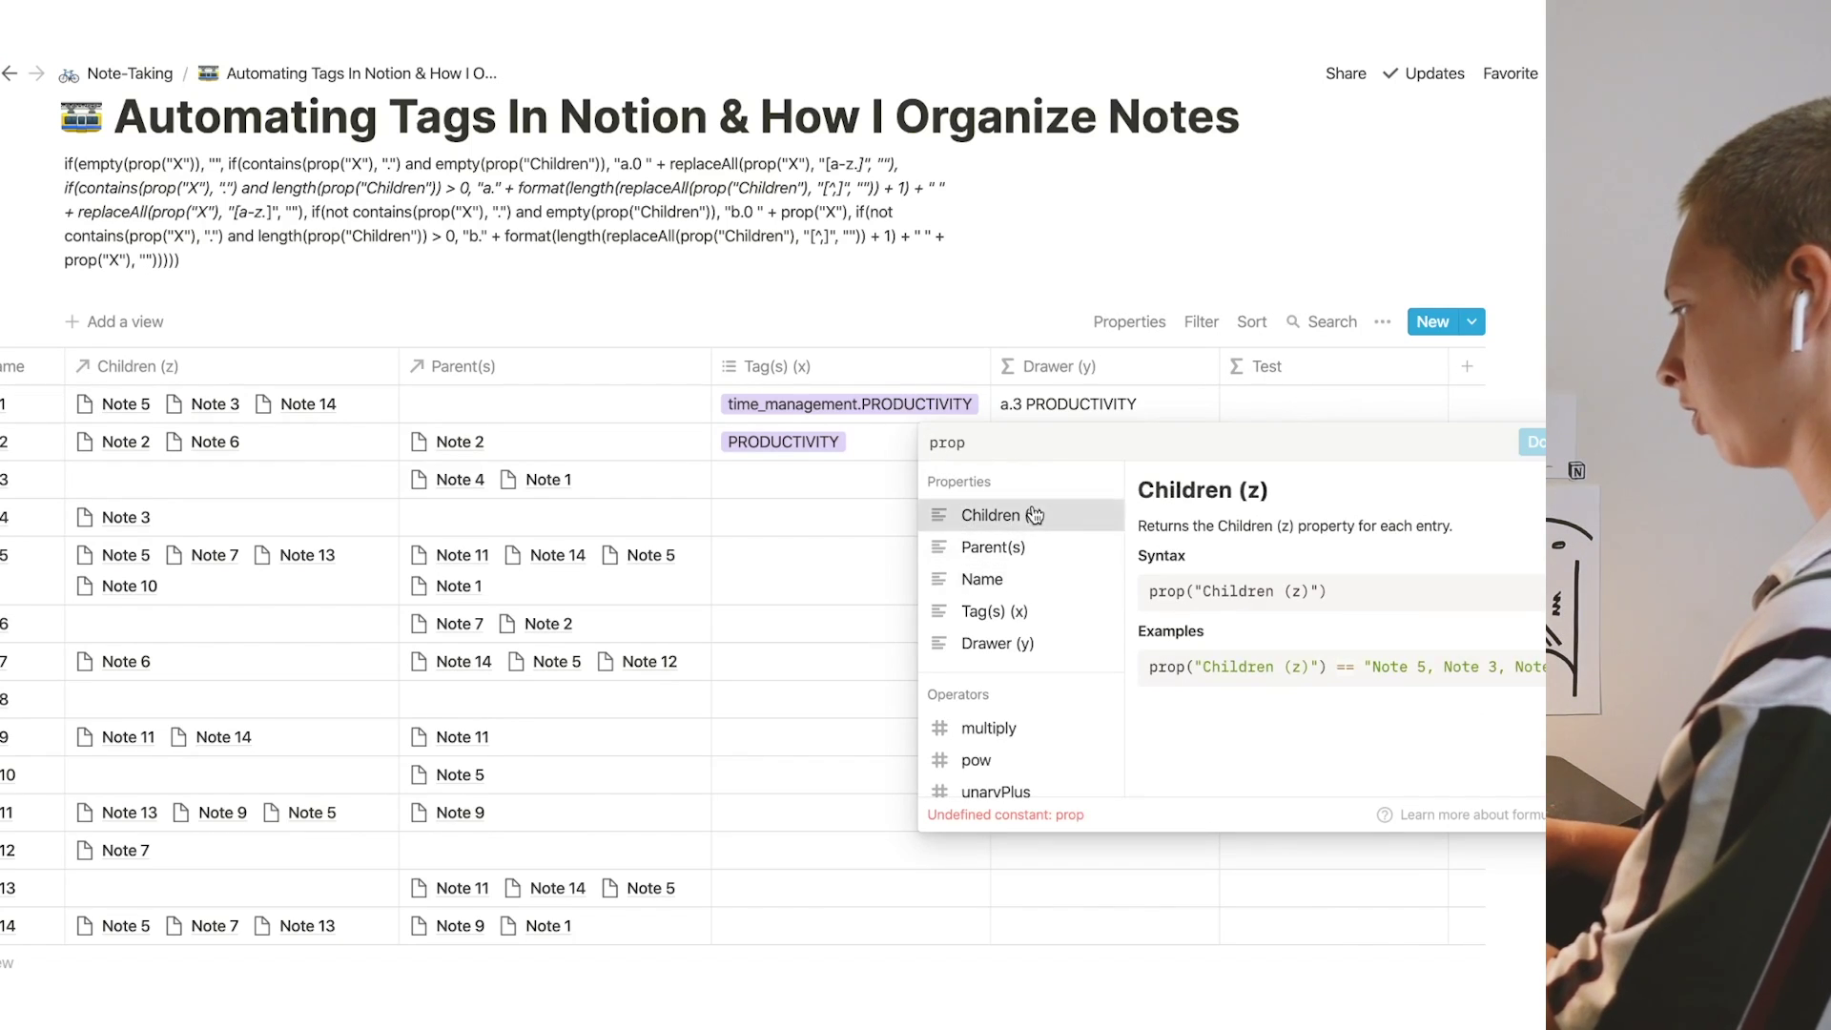
pyautogui.click(1035, 515)
pyautogui.press('Return')
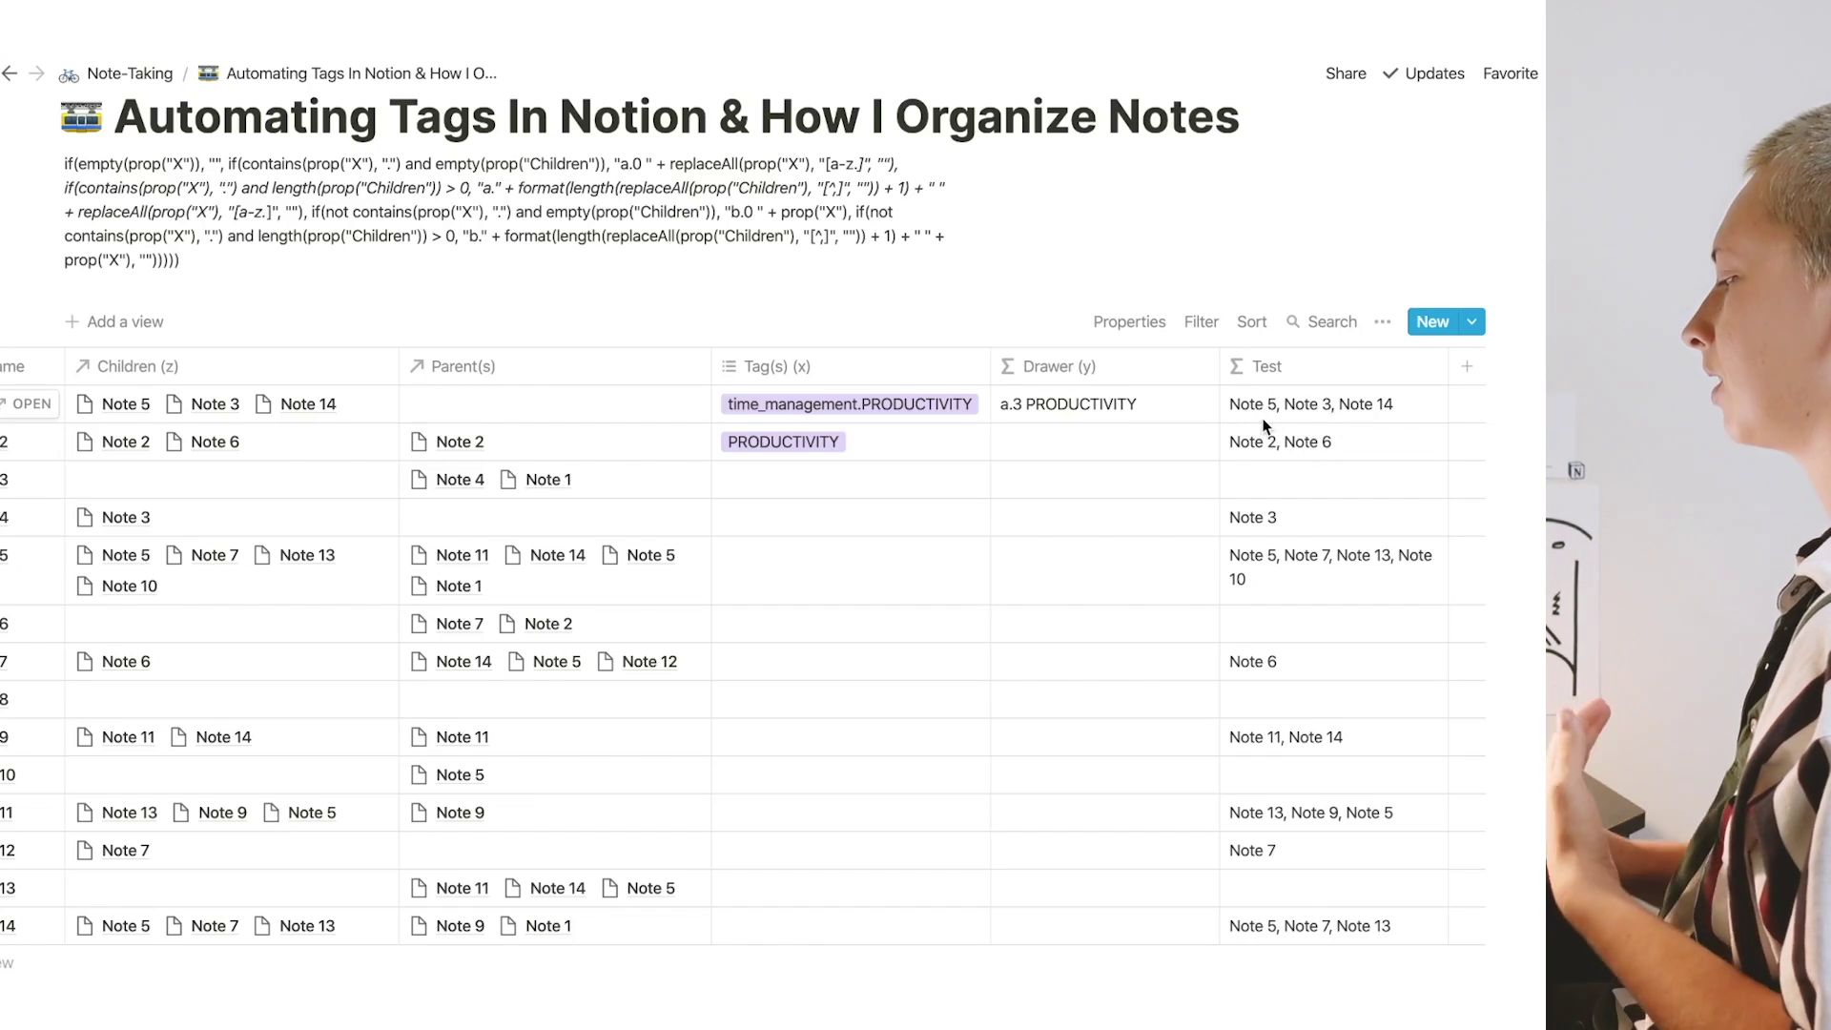
pyautogui.click(1301, 451)
# - Change the Test formula to replaceAll(prop("Children (z)"), "[^,]", "") to keep only commas
pyautogui.write('repl')
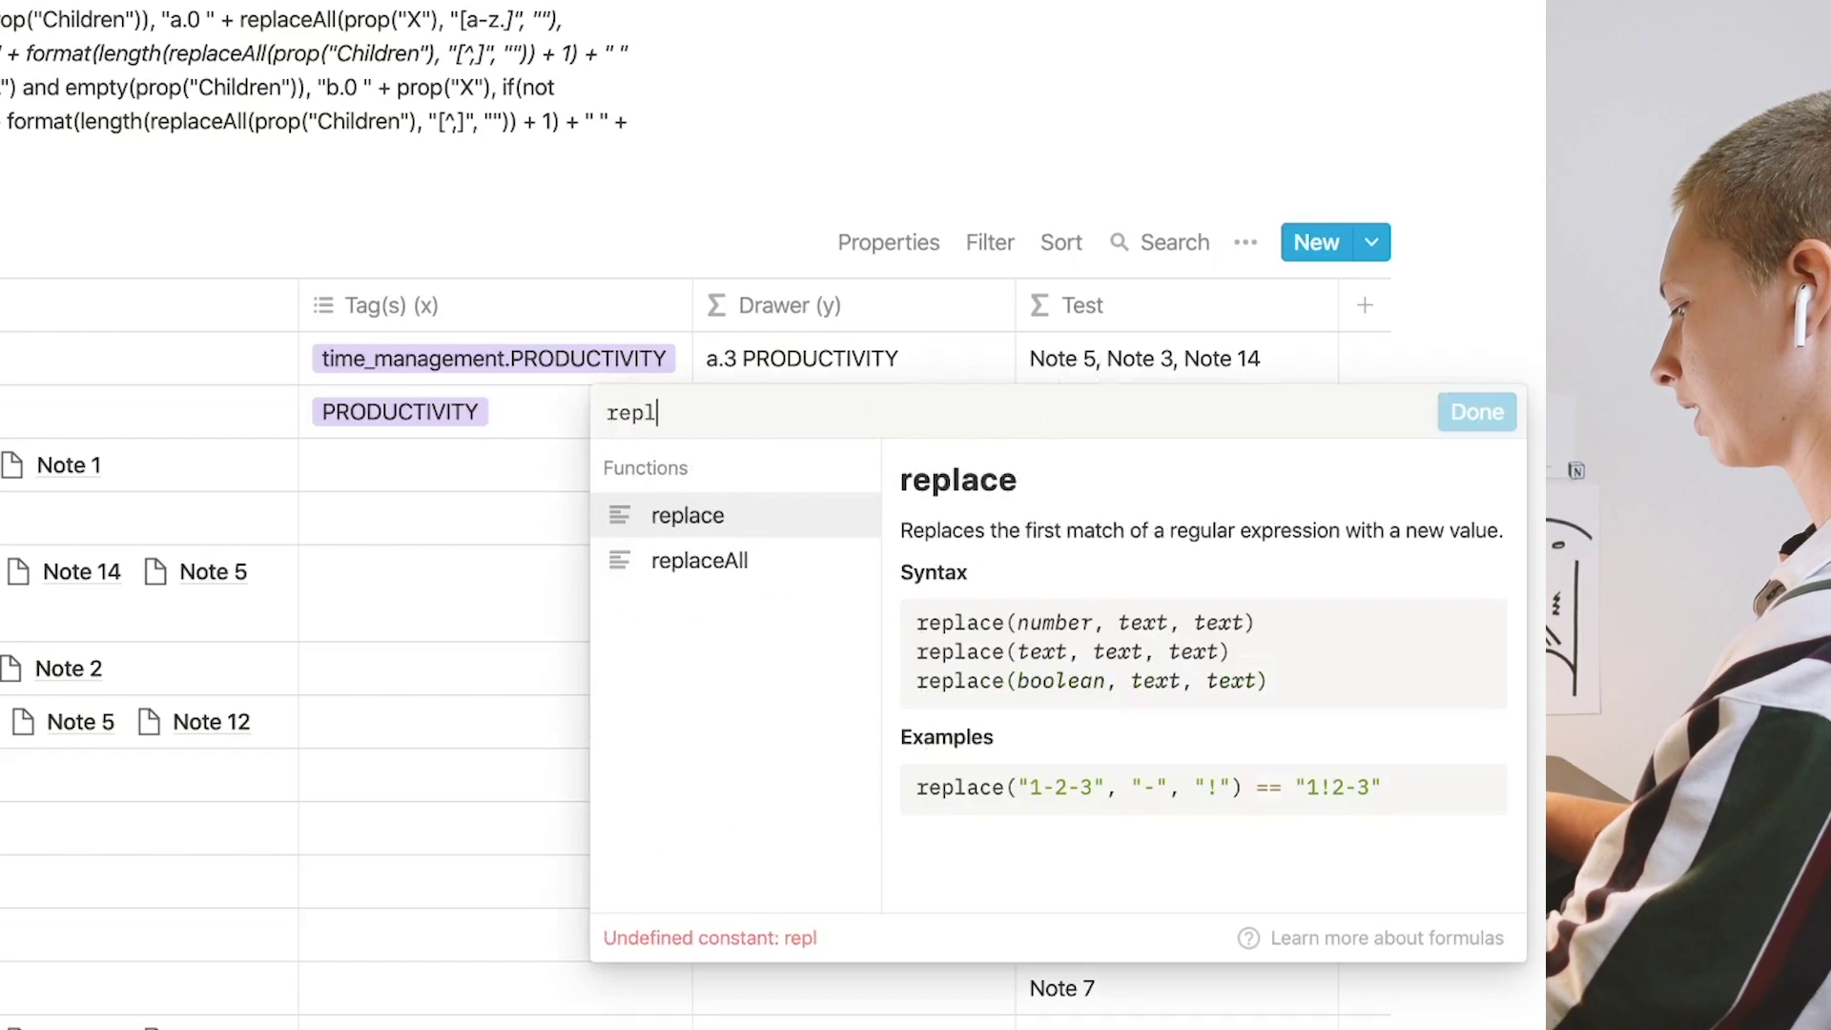
pyautogui.write('aceAll(prop')
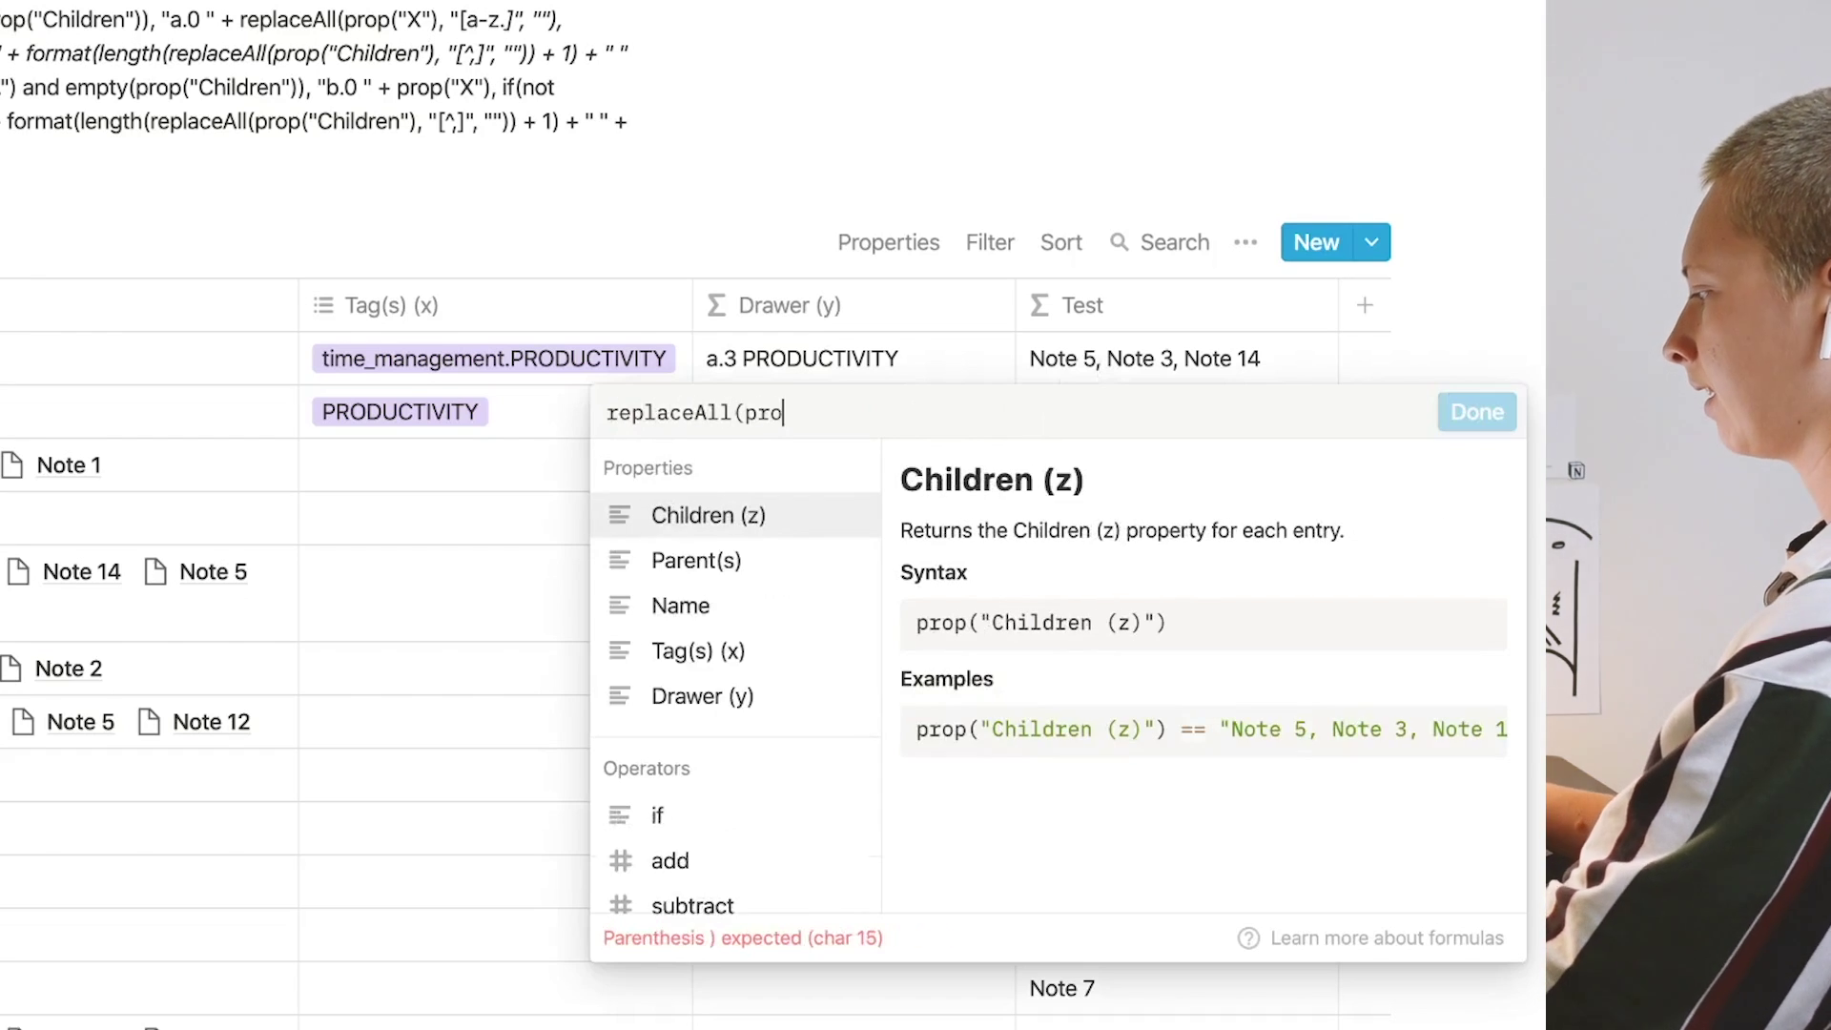
pyautogui.click(706, 524)
pyautogui.write(', "[]"')
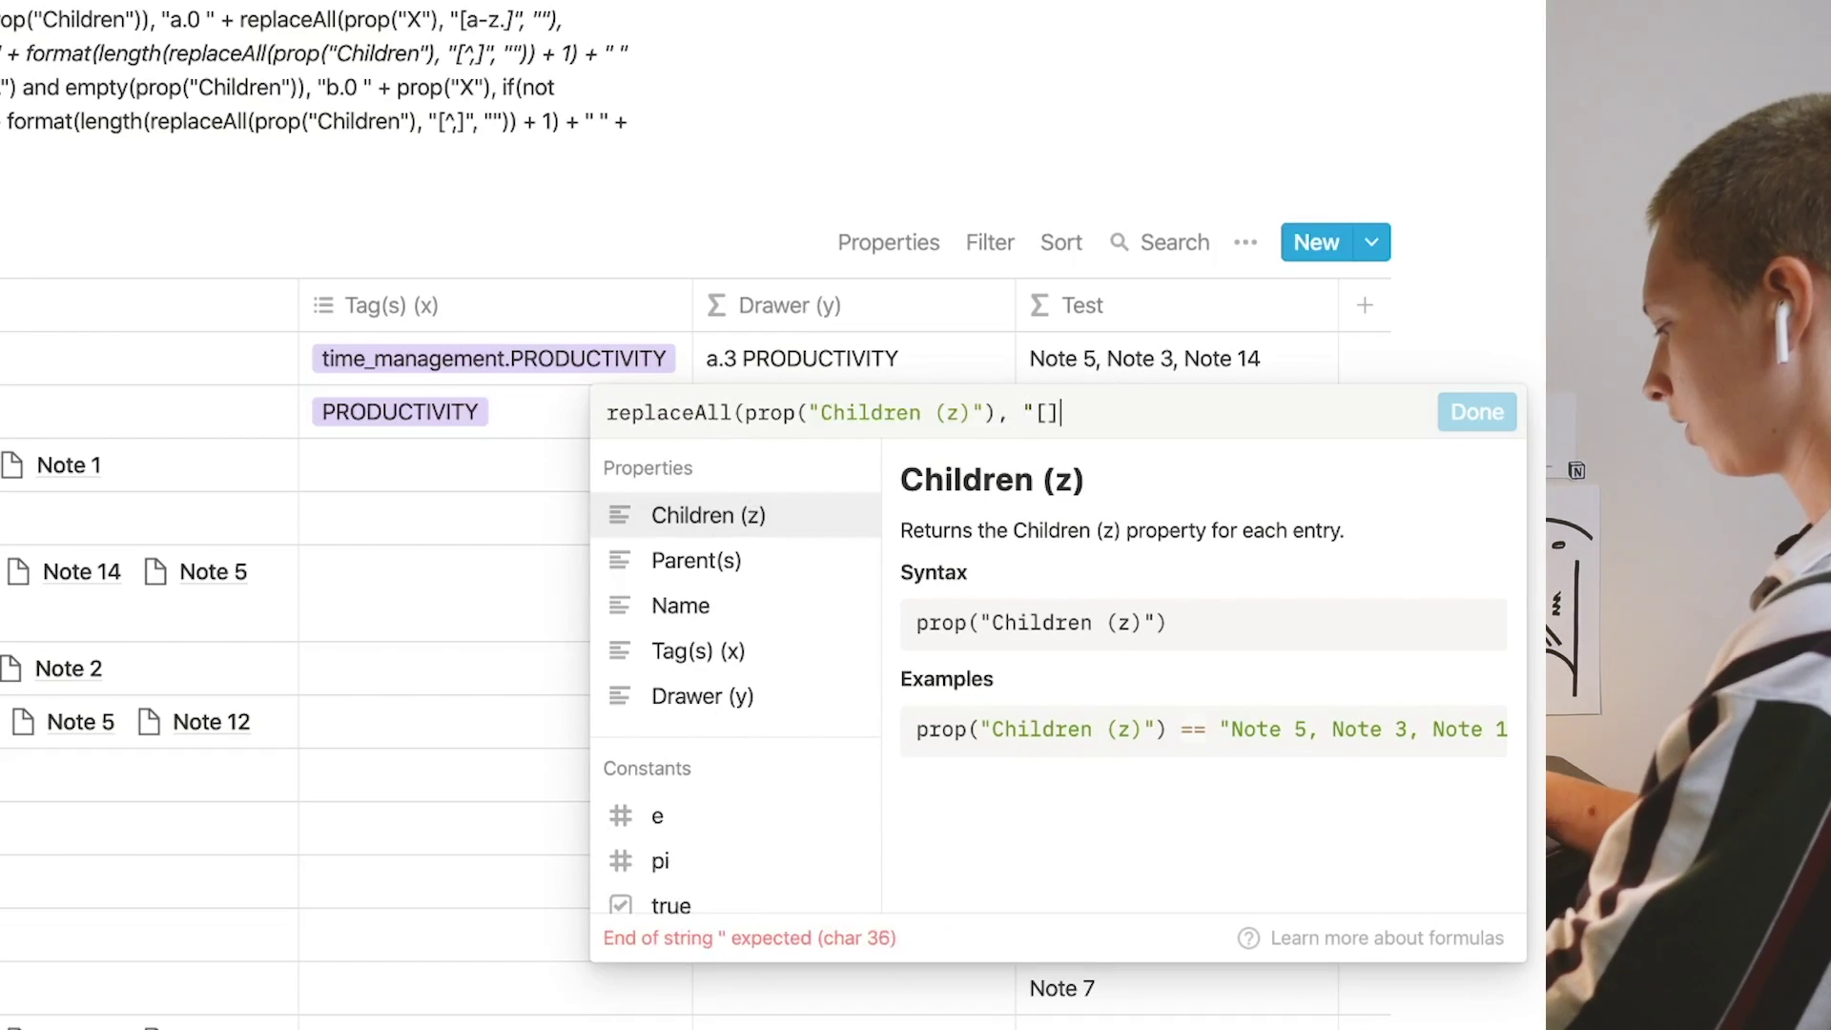
pyautogui.write('^')
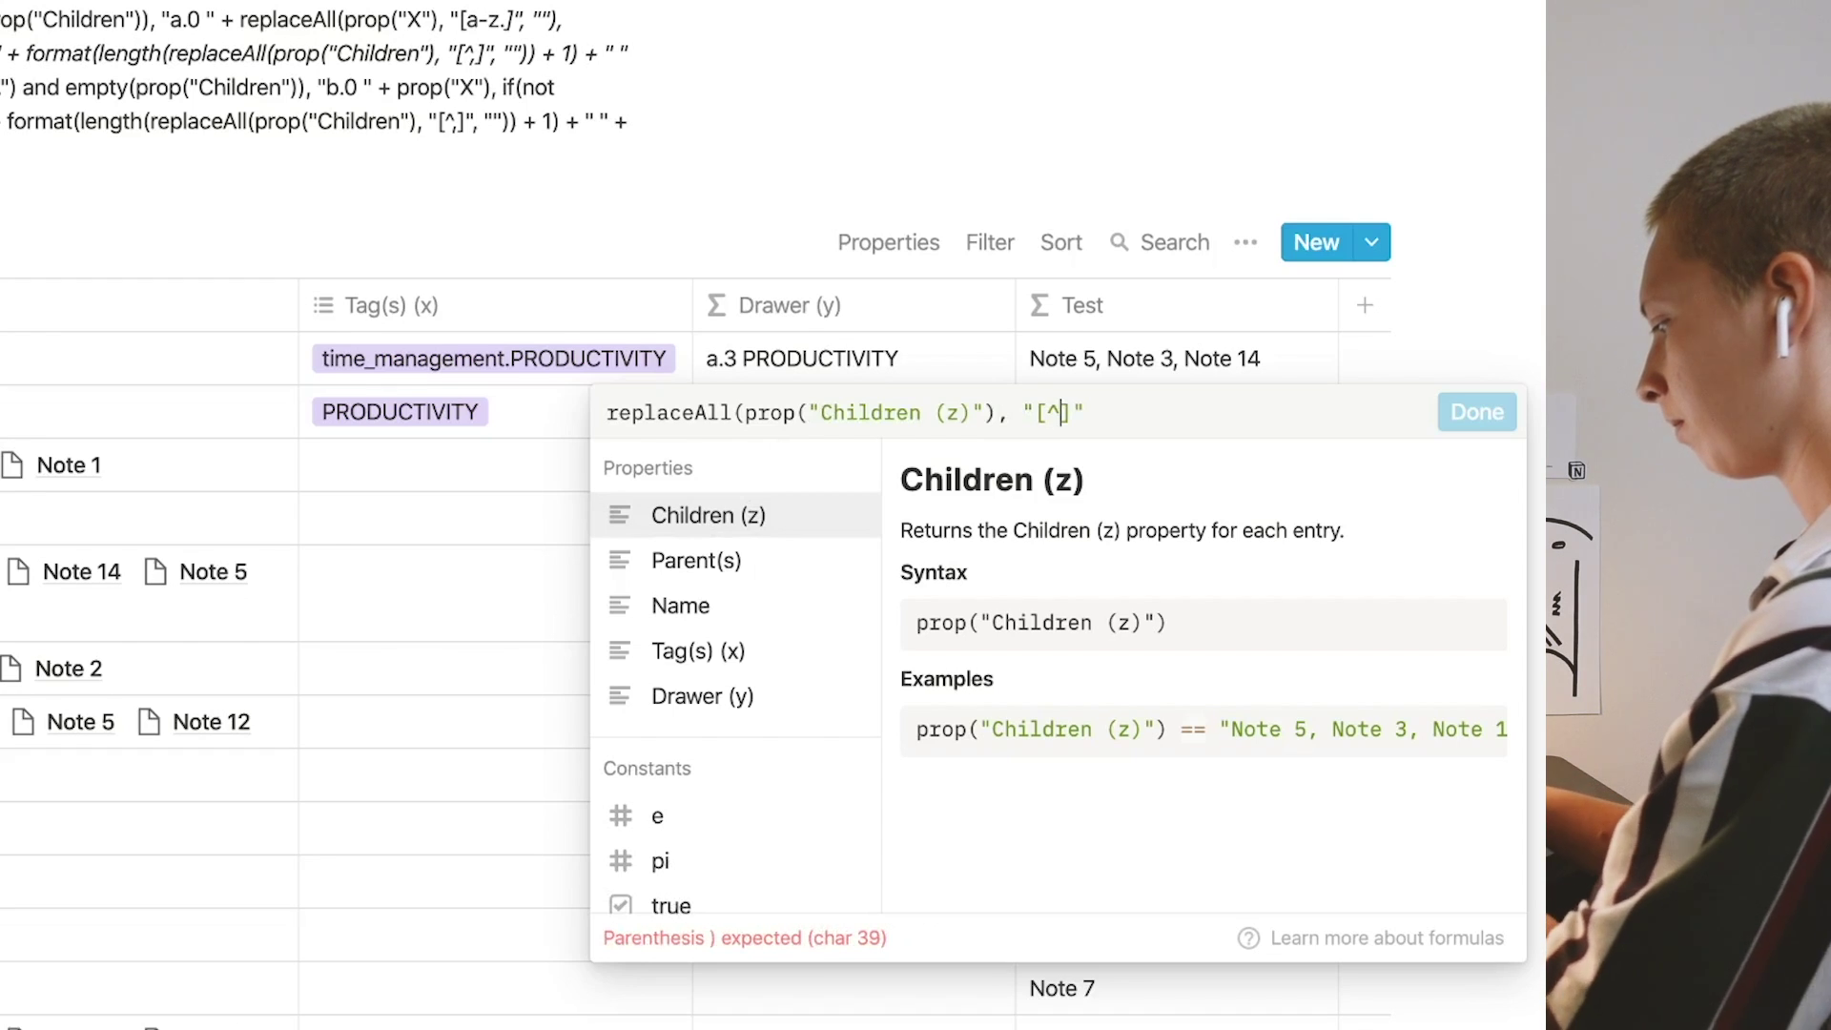
pyautogui.write(',')
pyautogui.press('Right')
pyautogui.press('Right')
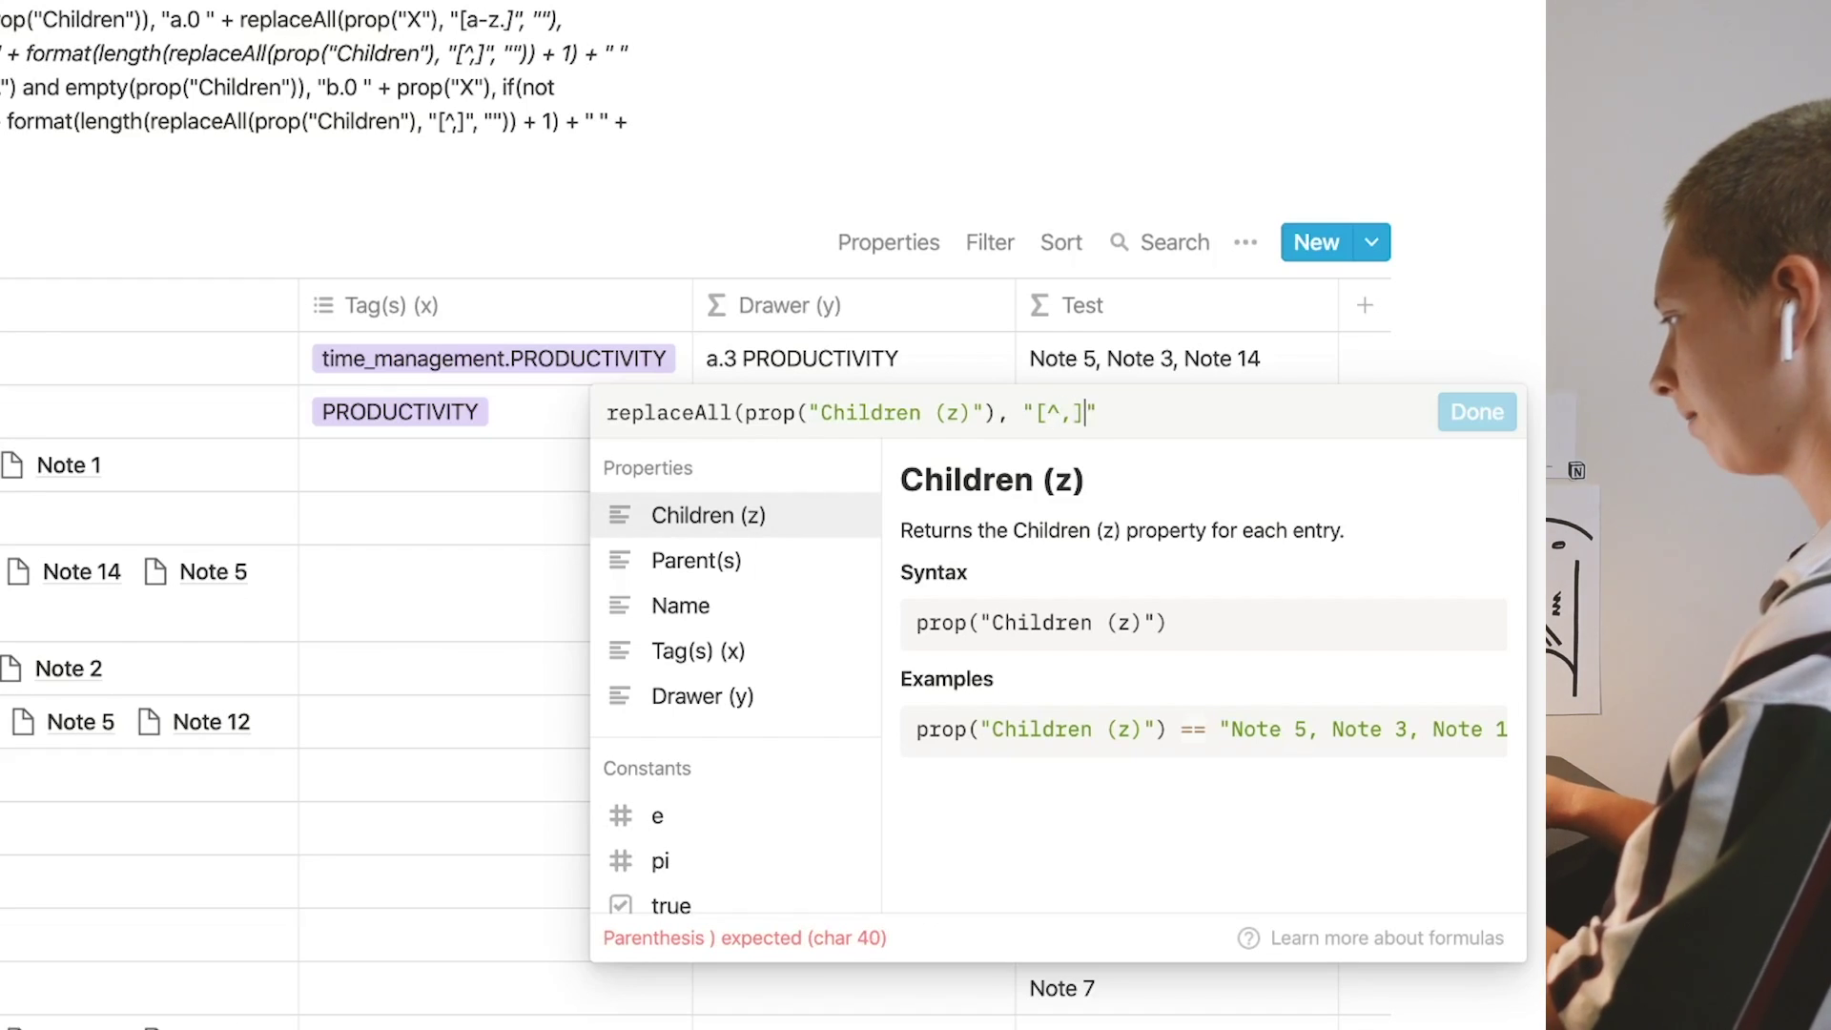
pyautogui.write(', ""')
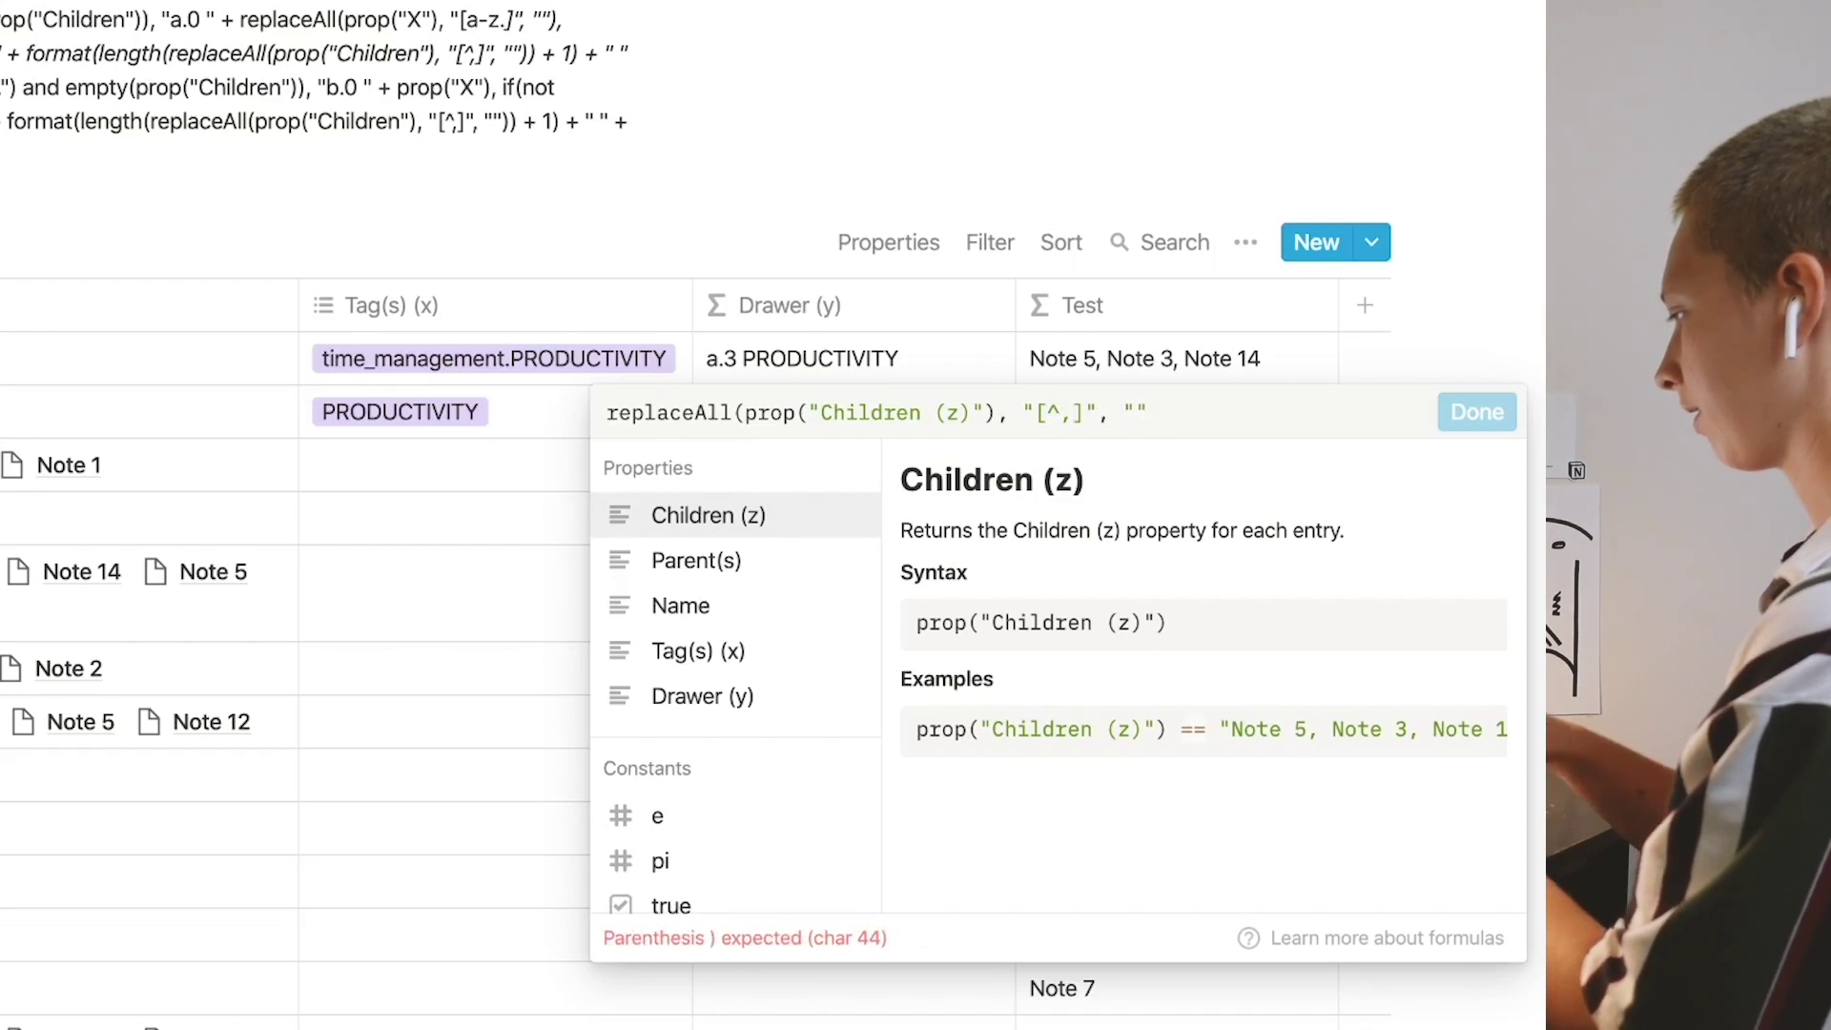
pyautogui.write(')')
pyautogui.press('super+Return')
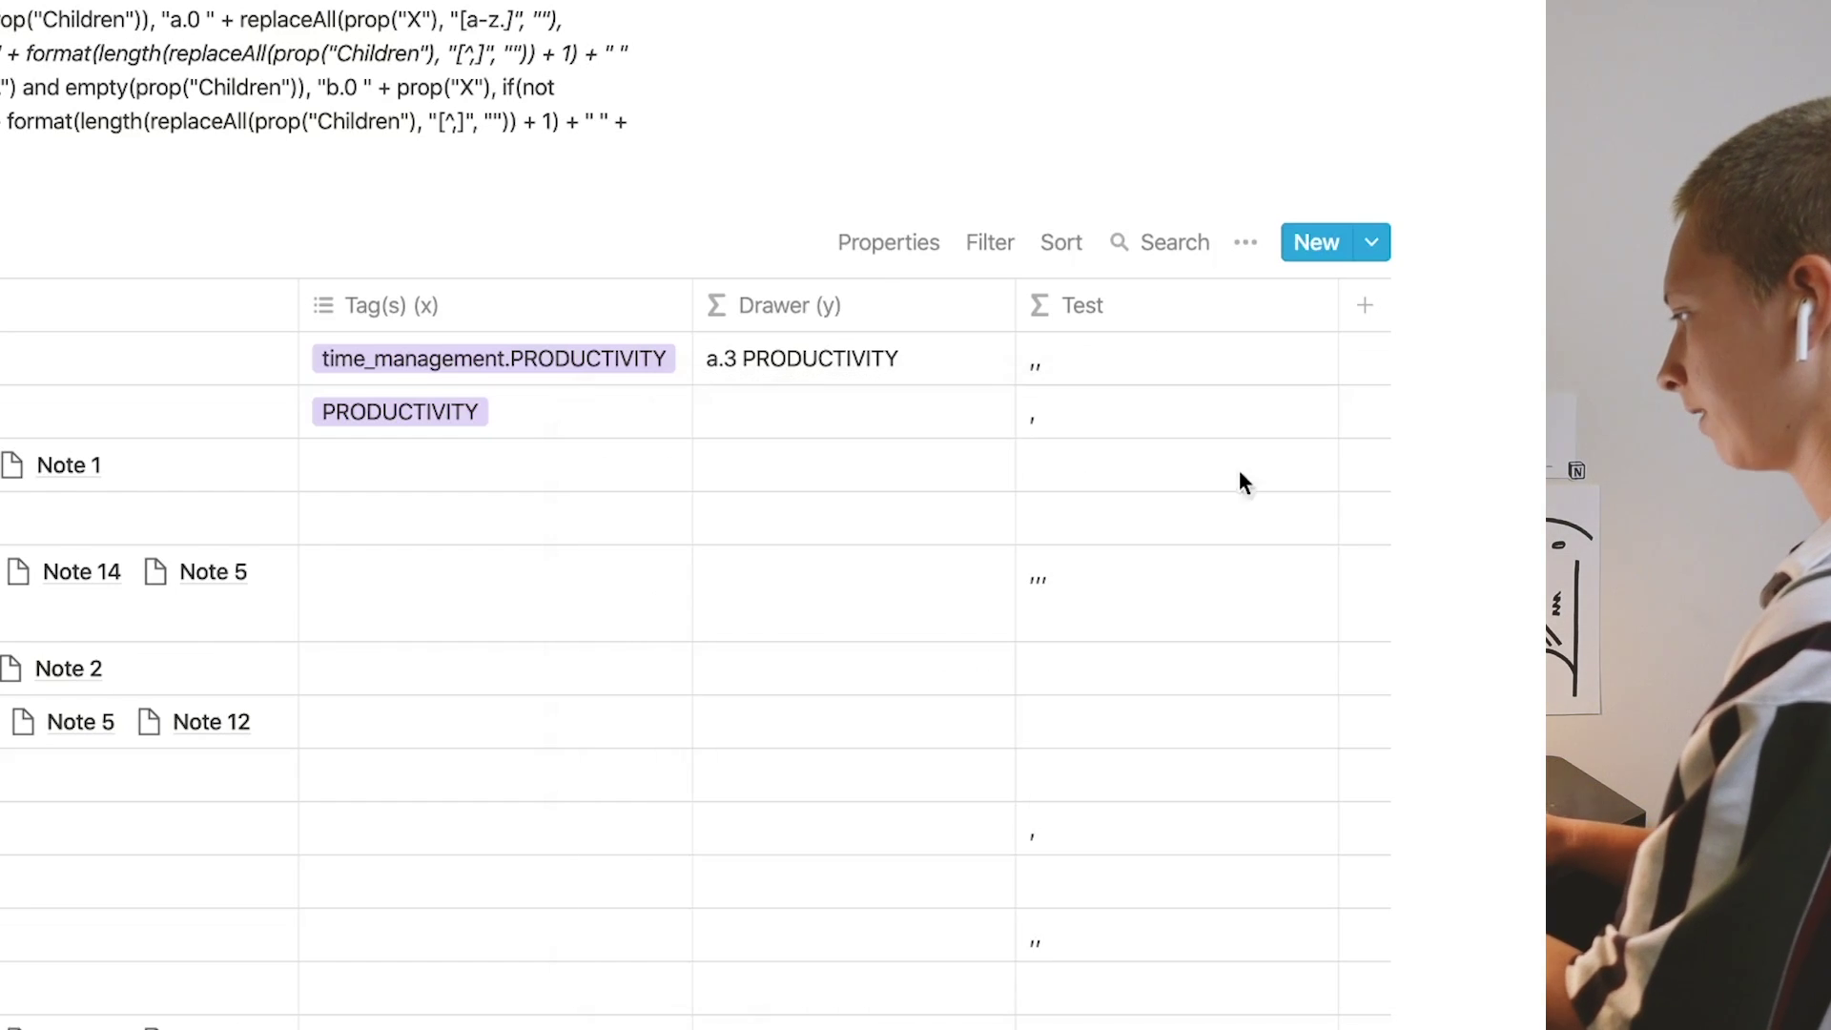
# - Wrap the expression in length() and add + 1 to count the children
pyautogui.click(1061, 405)
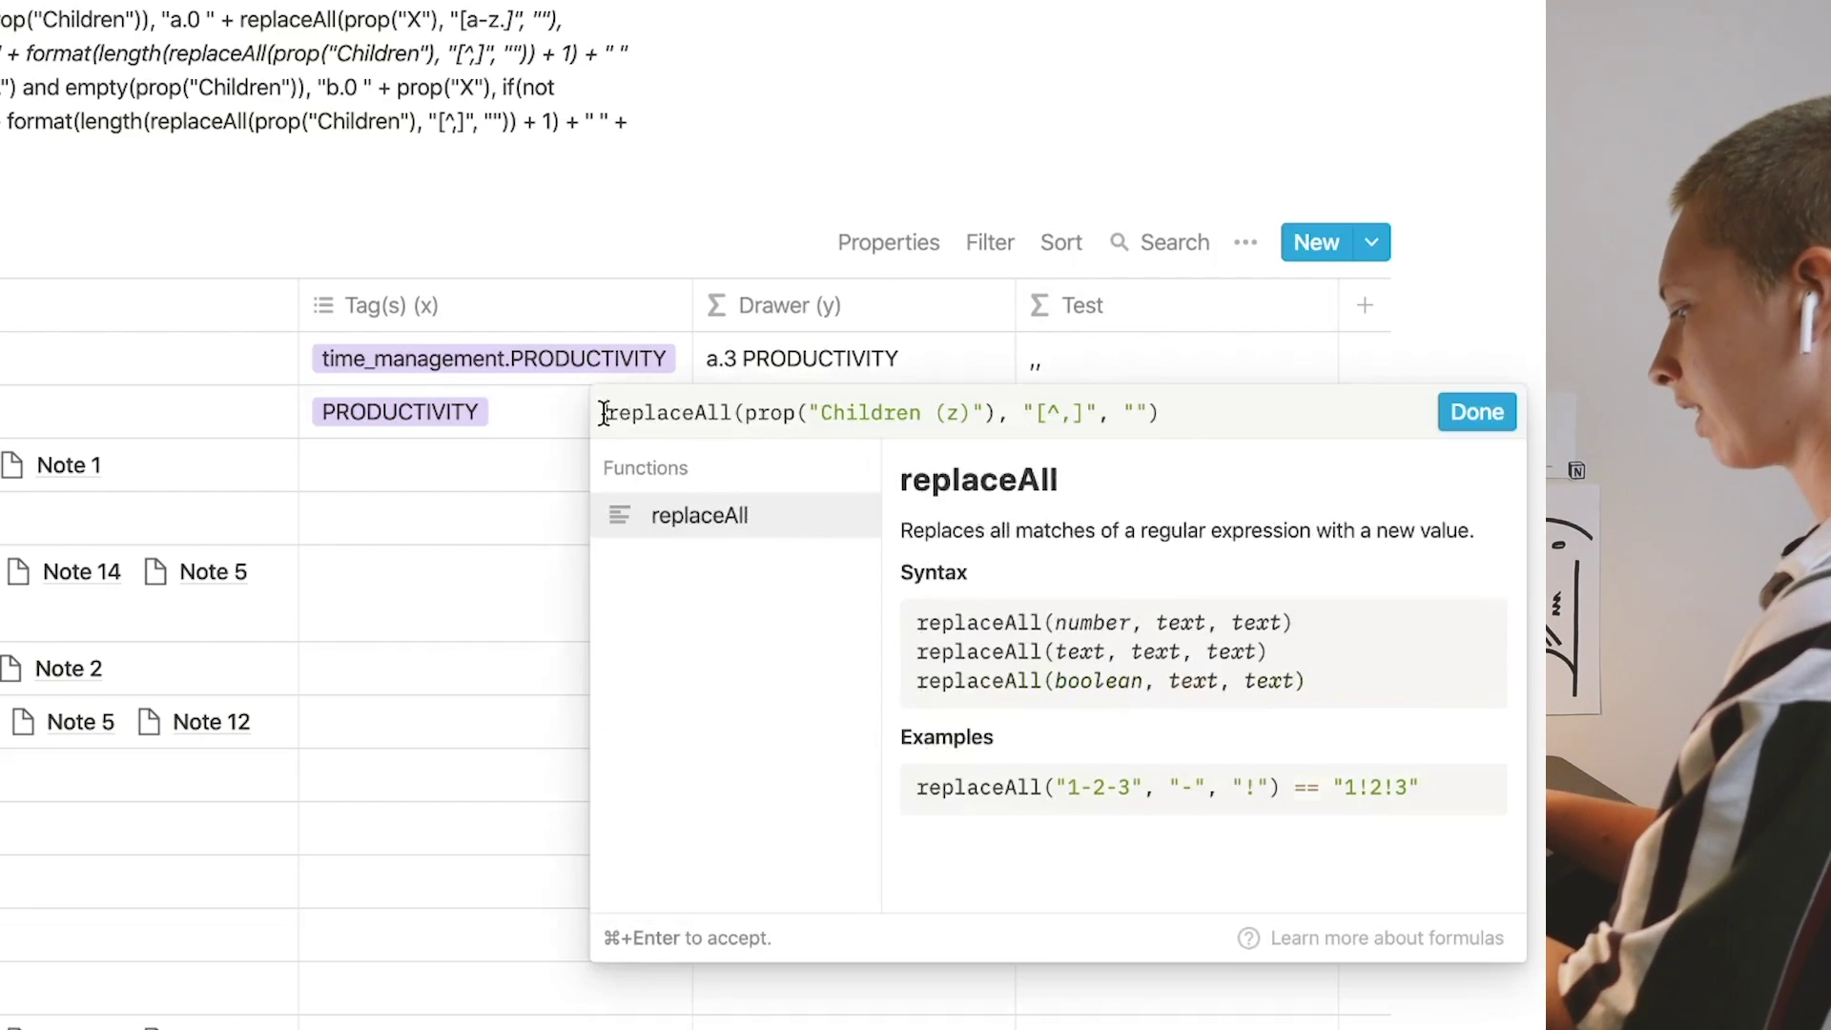
pyautogui.write('length(')
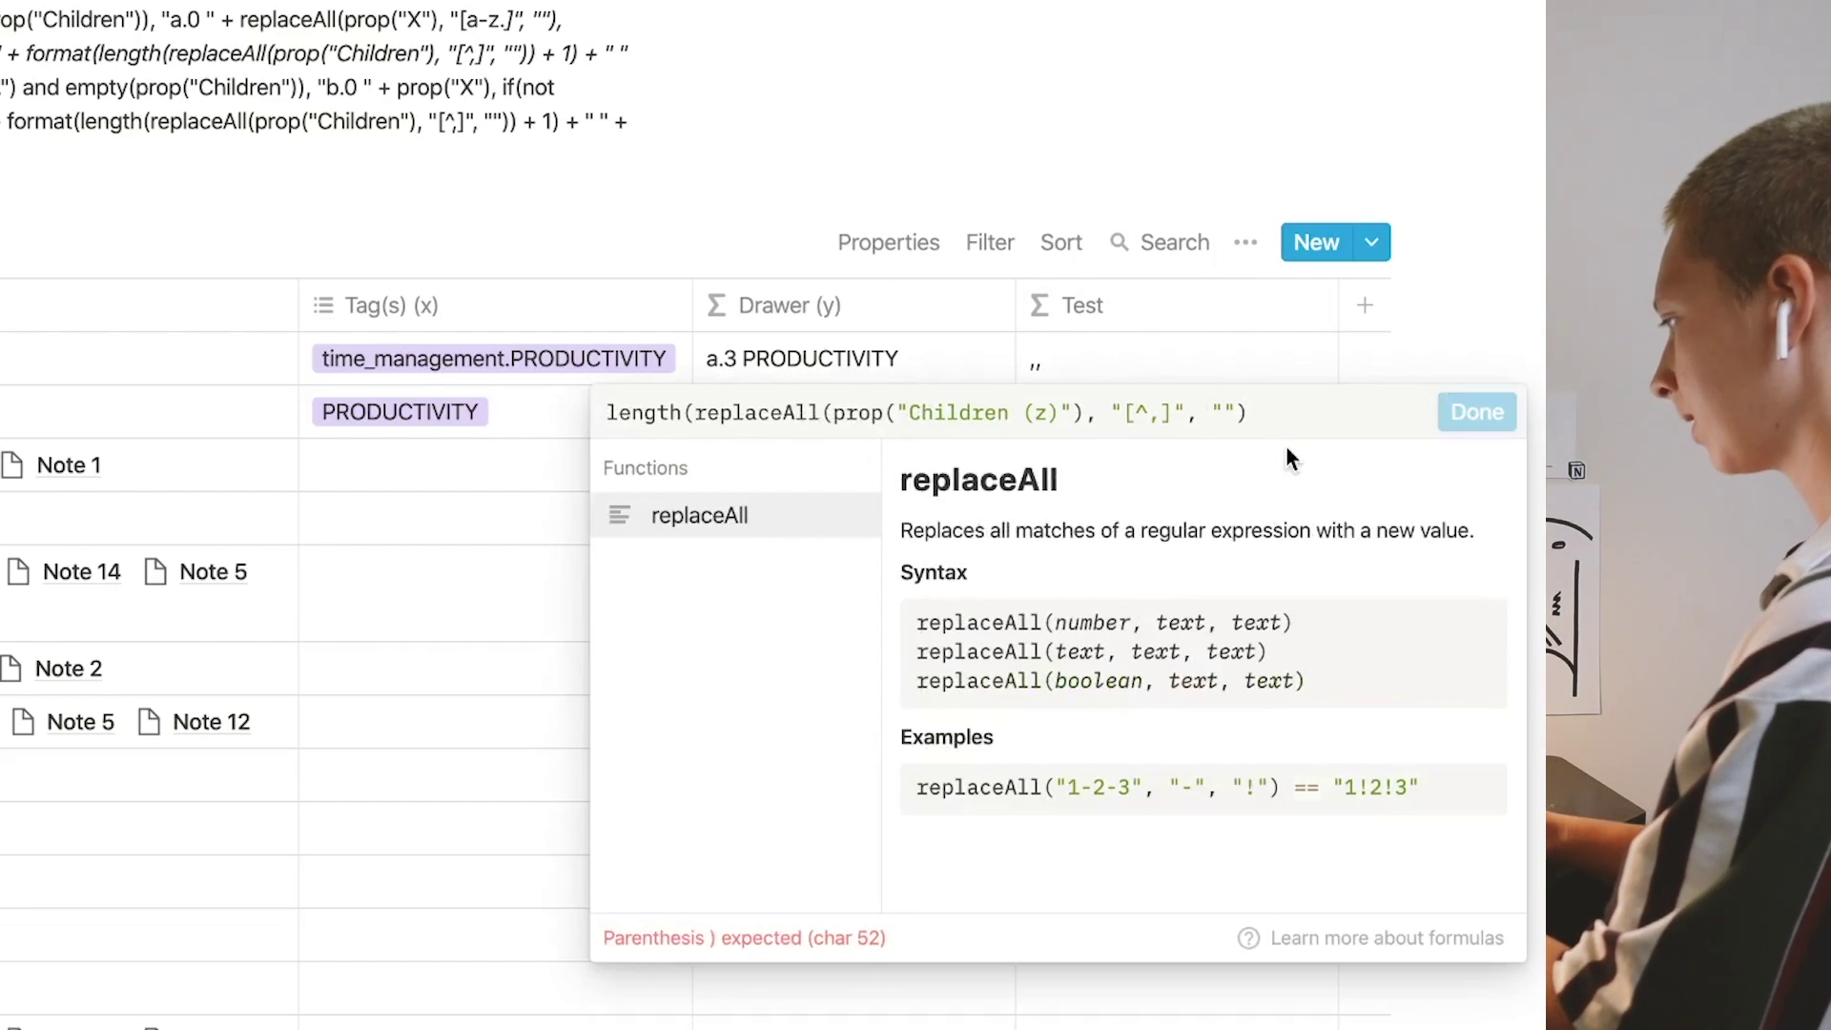
pyautogui.click(1288, 413)
pyautogui.write(')')
pyautogui.click(1478, 412)
pyautogui.click(1109, 359)
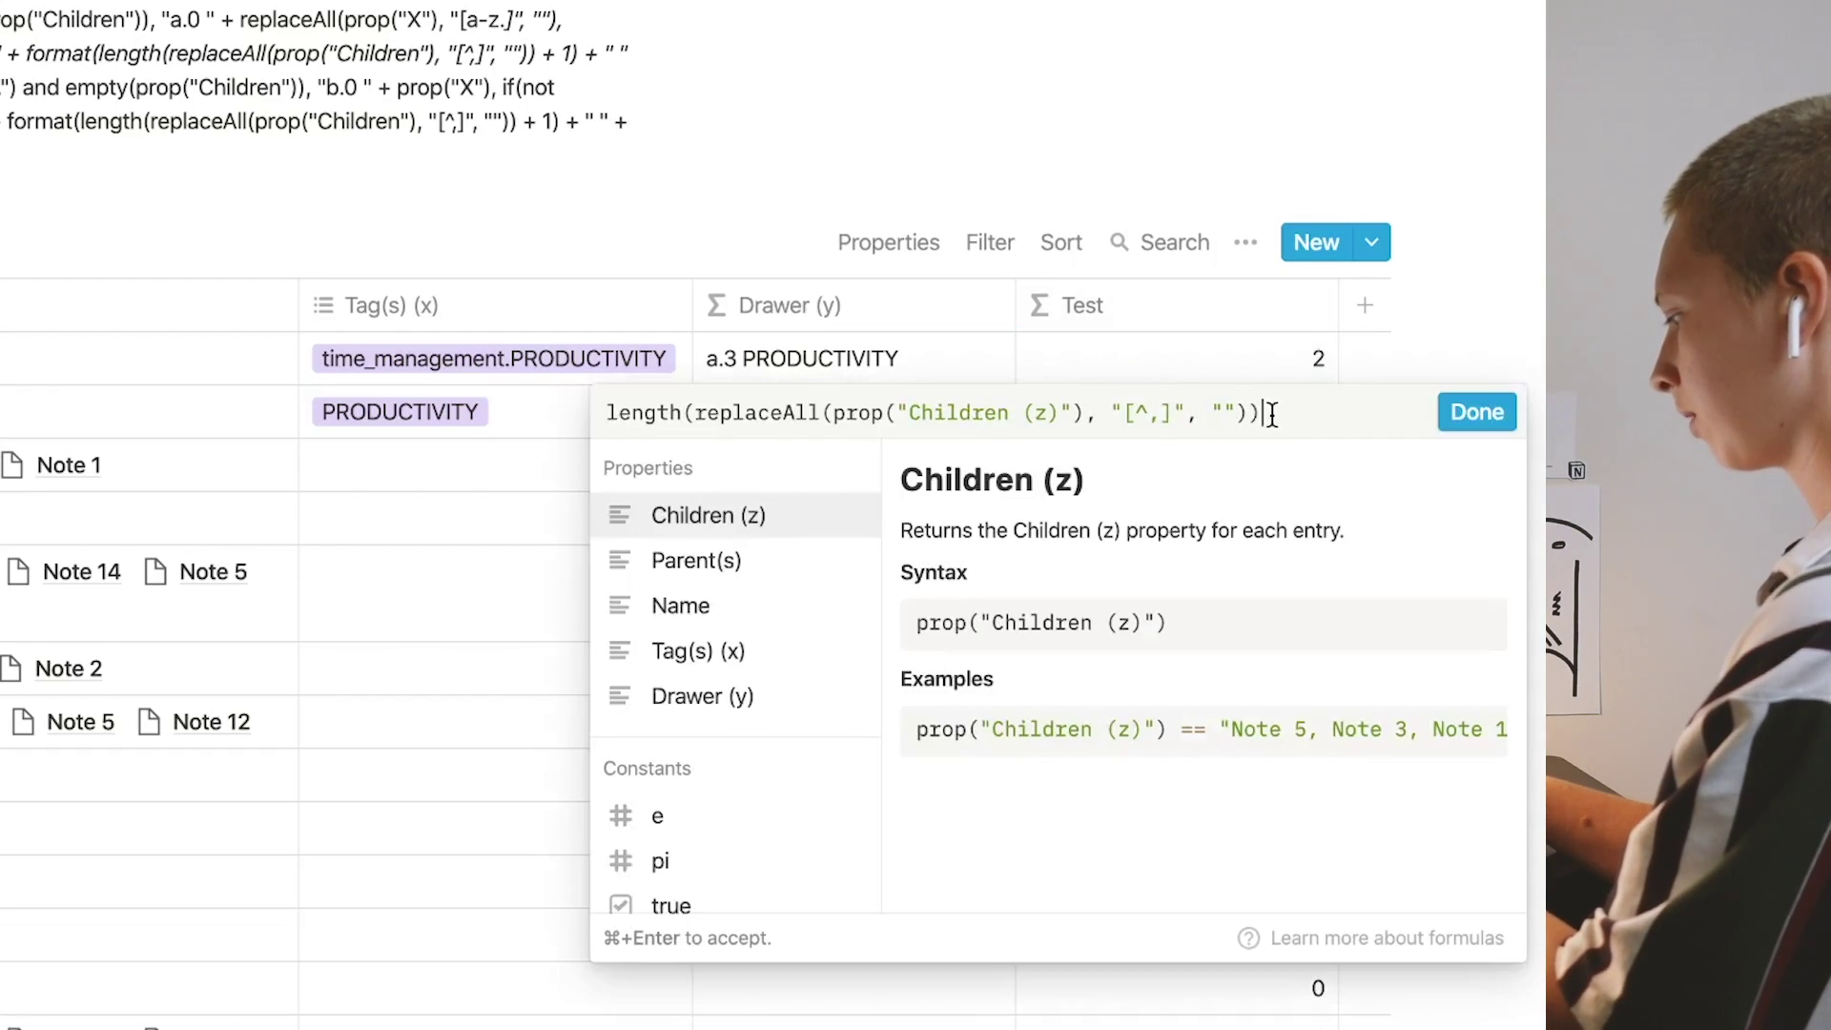
pyautogui.write('+ 1')
pyautogui.click(1478, 414)
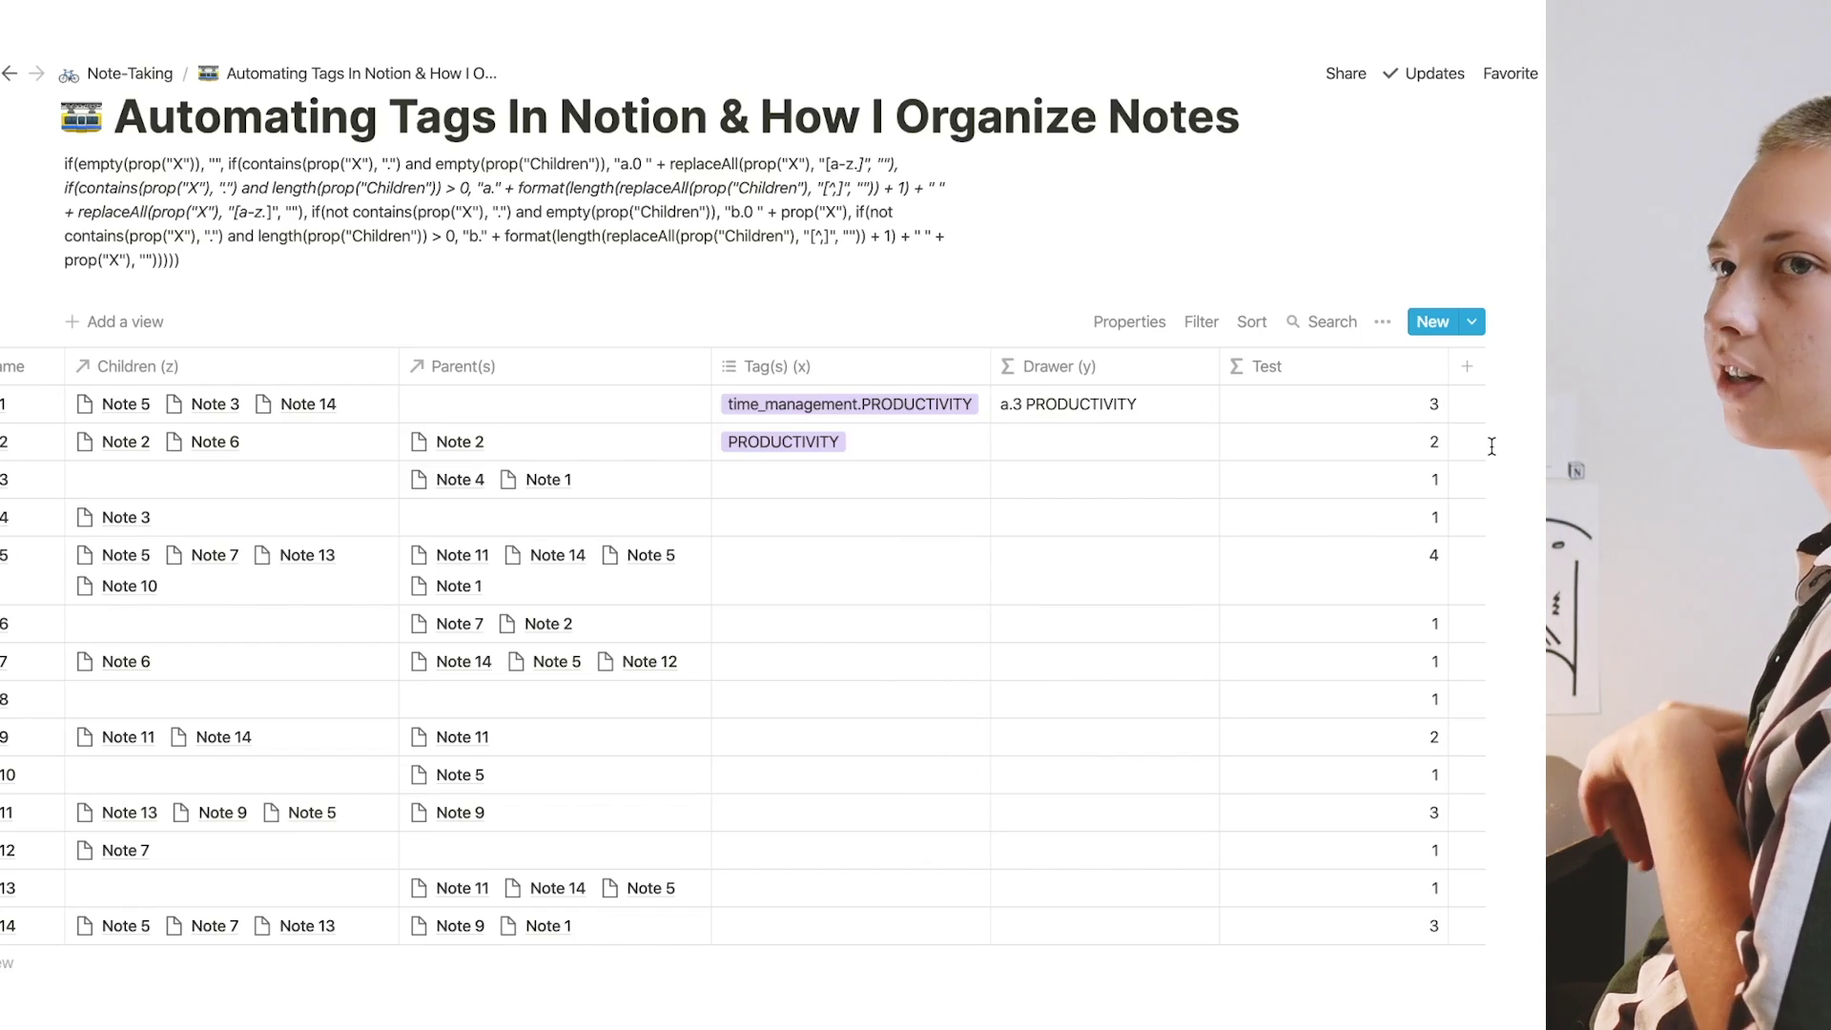
# - Wrap the count in format() to show it as text, then select the child-count part of Note 1's Drawer formula
pyautogui.click(1411, 442)
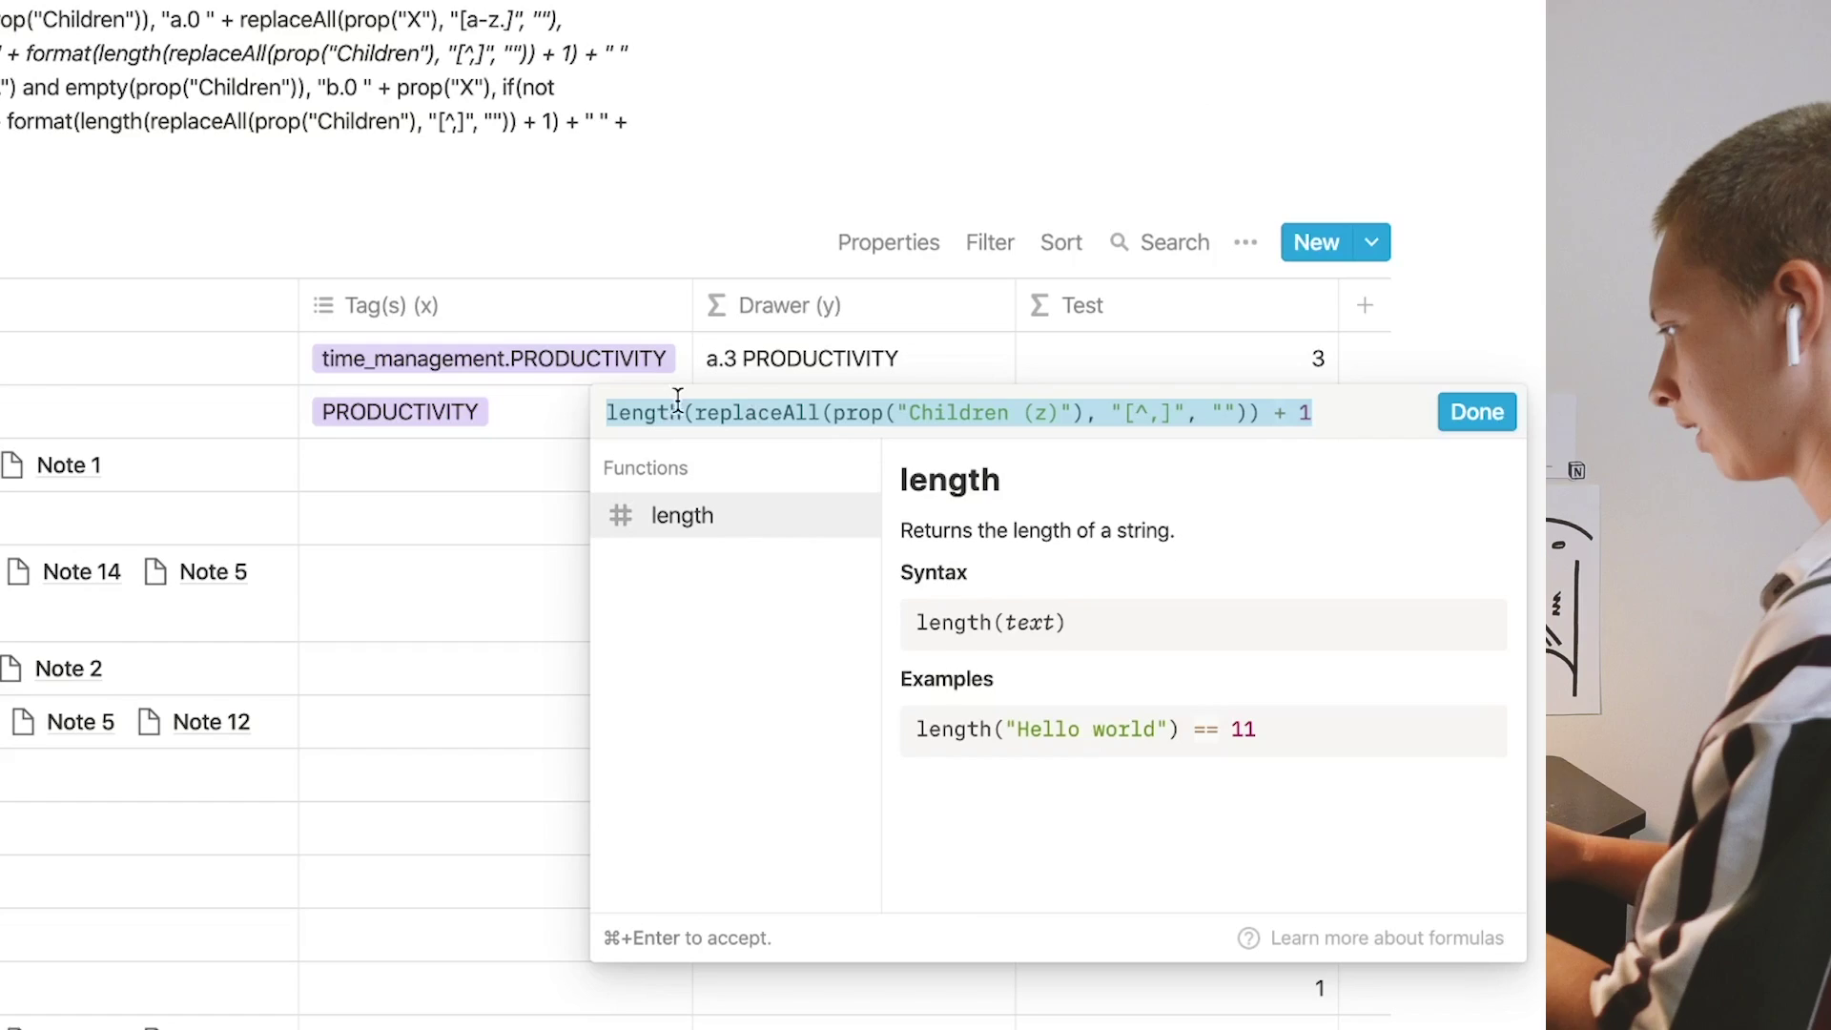
pyautogui.click(610, 422)
pyautogui.write('format(')
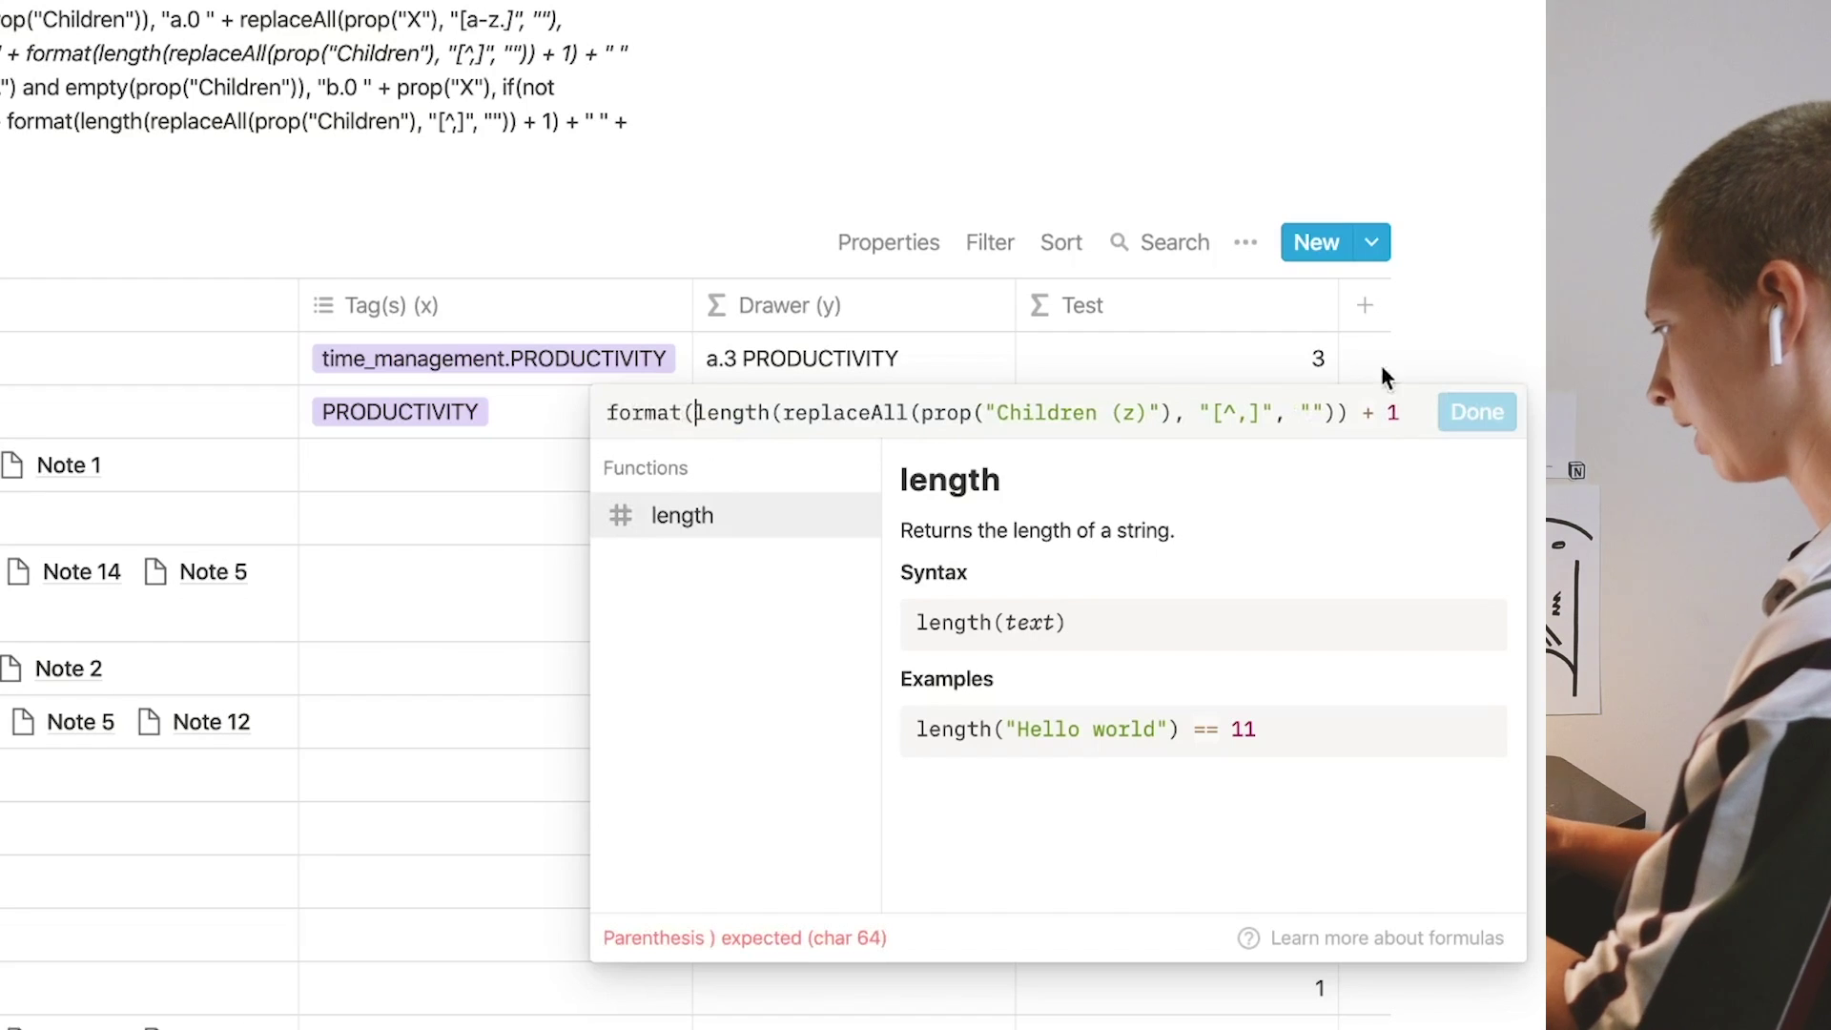
pyautogui.click(1403, 412)
pyautogui.write(')')
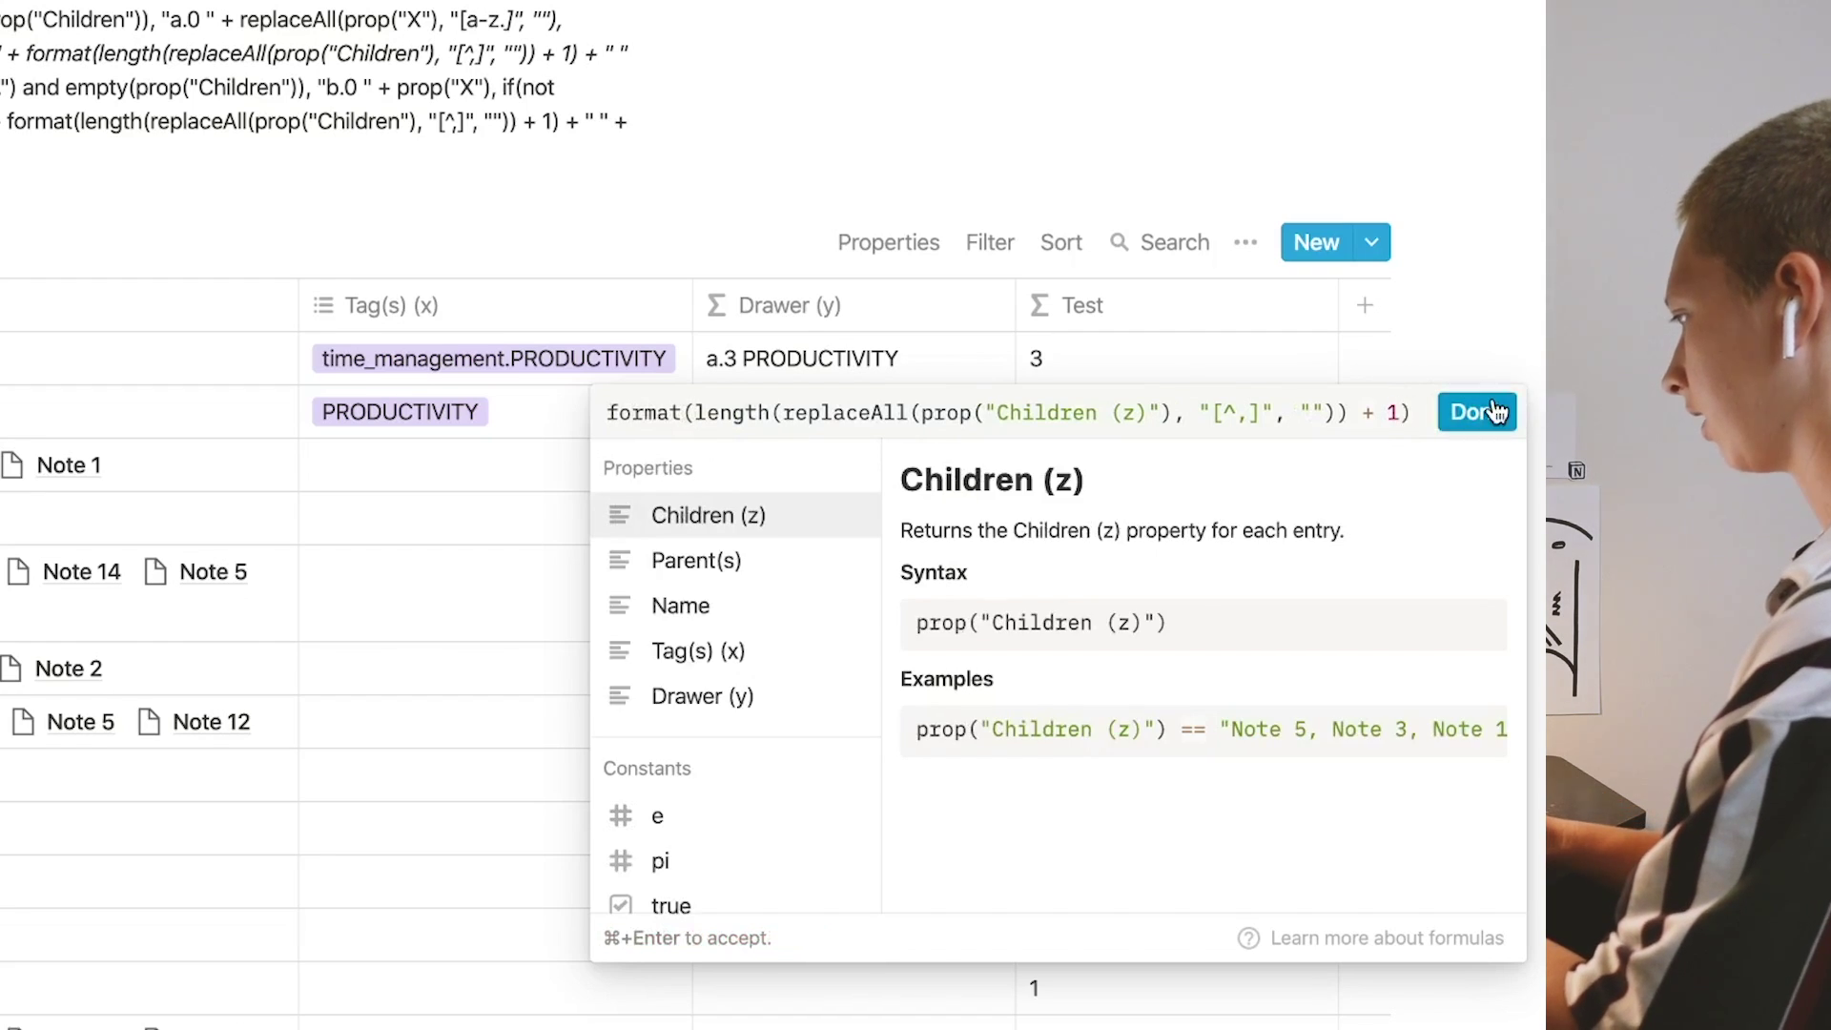
pyautogui.click(1496, 412)
pyautogui.click(868, 372)
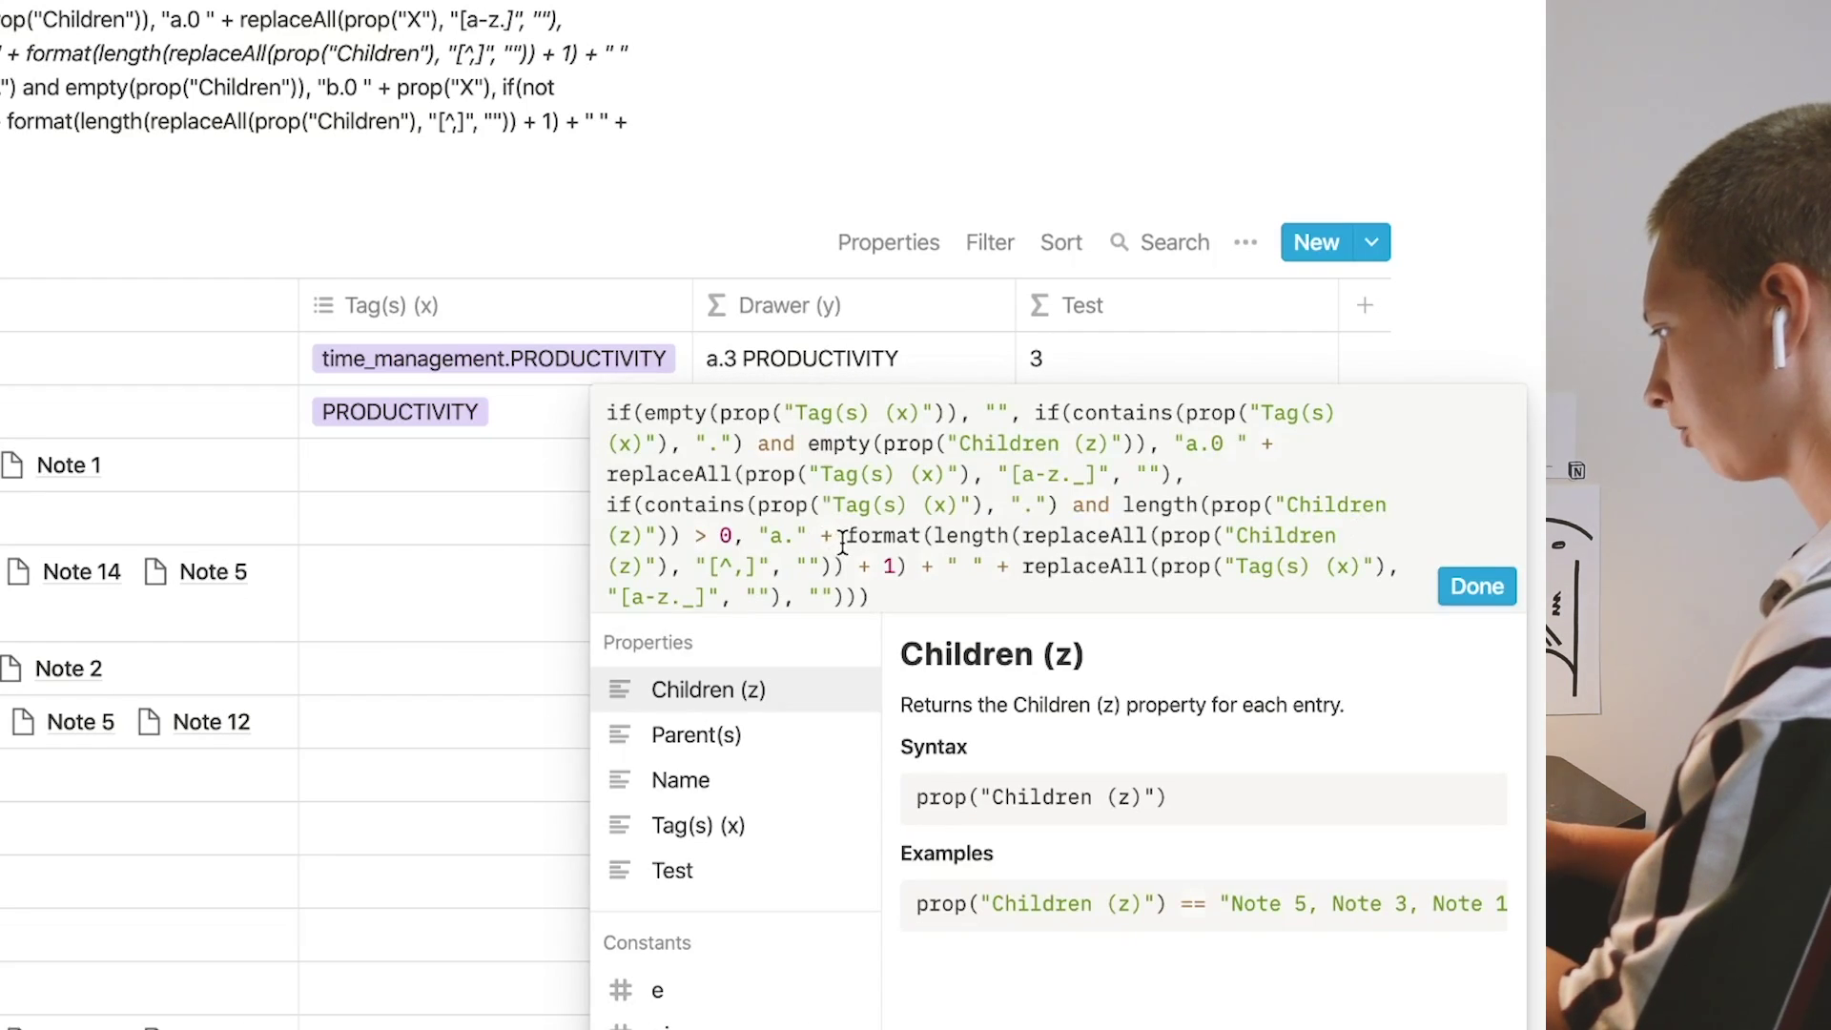
pyautogui.moveTo(843, 542); pyautogui.dragTo(912, 569)
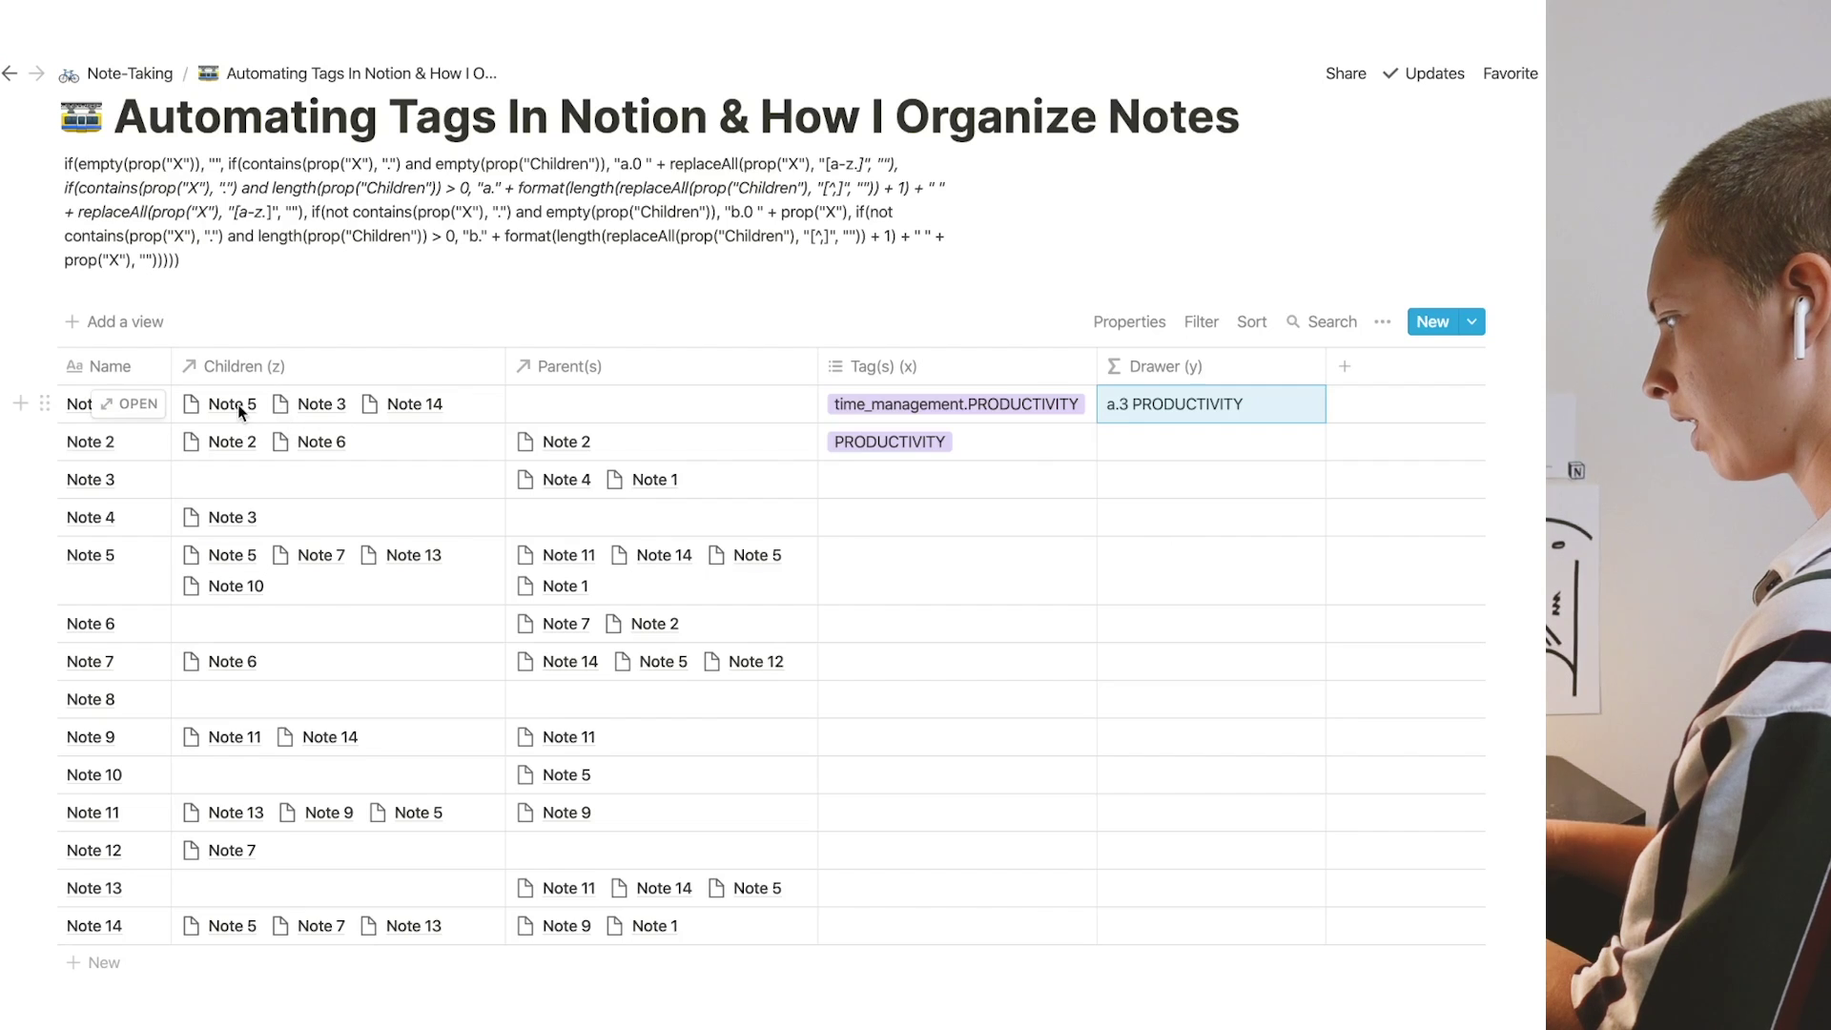
# - Remove Note 5, Note 3 and Note 14 from Note 1's children
pyautogui.click(238, 404)
pyautogui.click(194, 477)
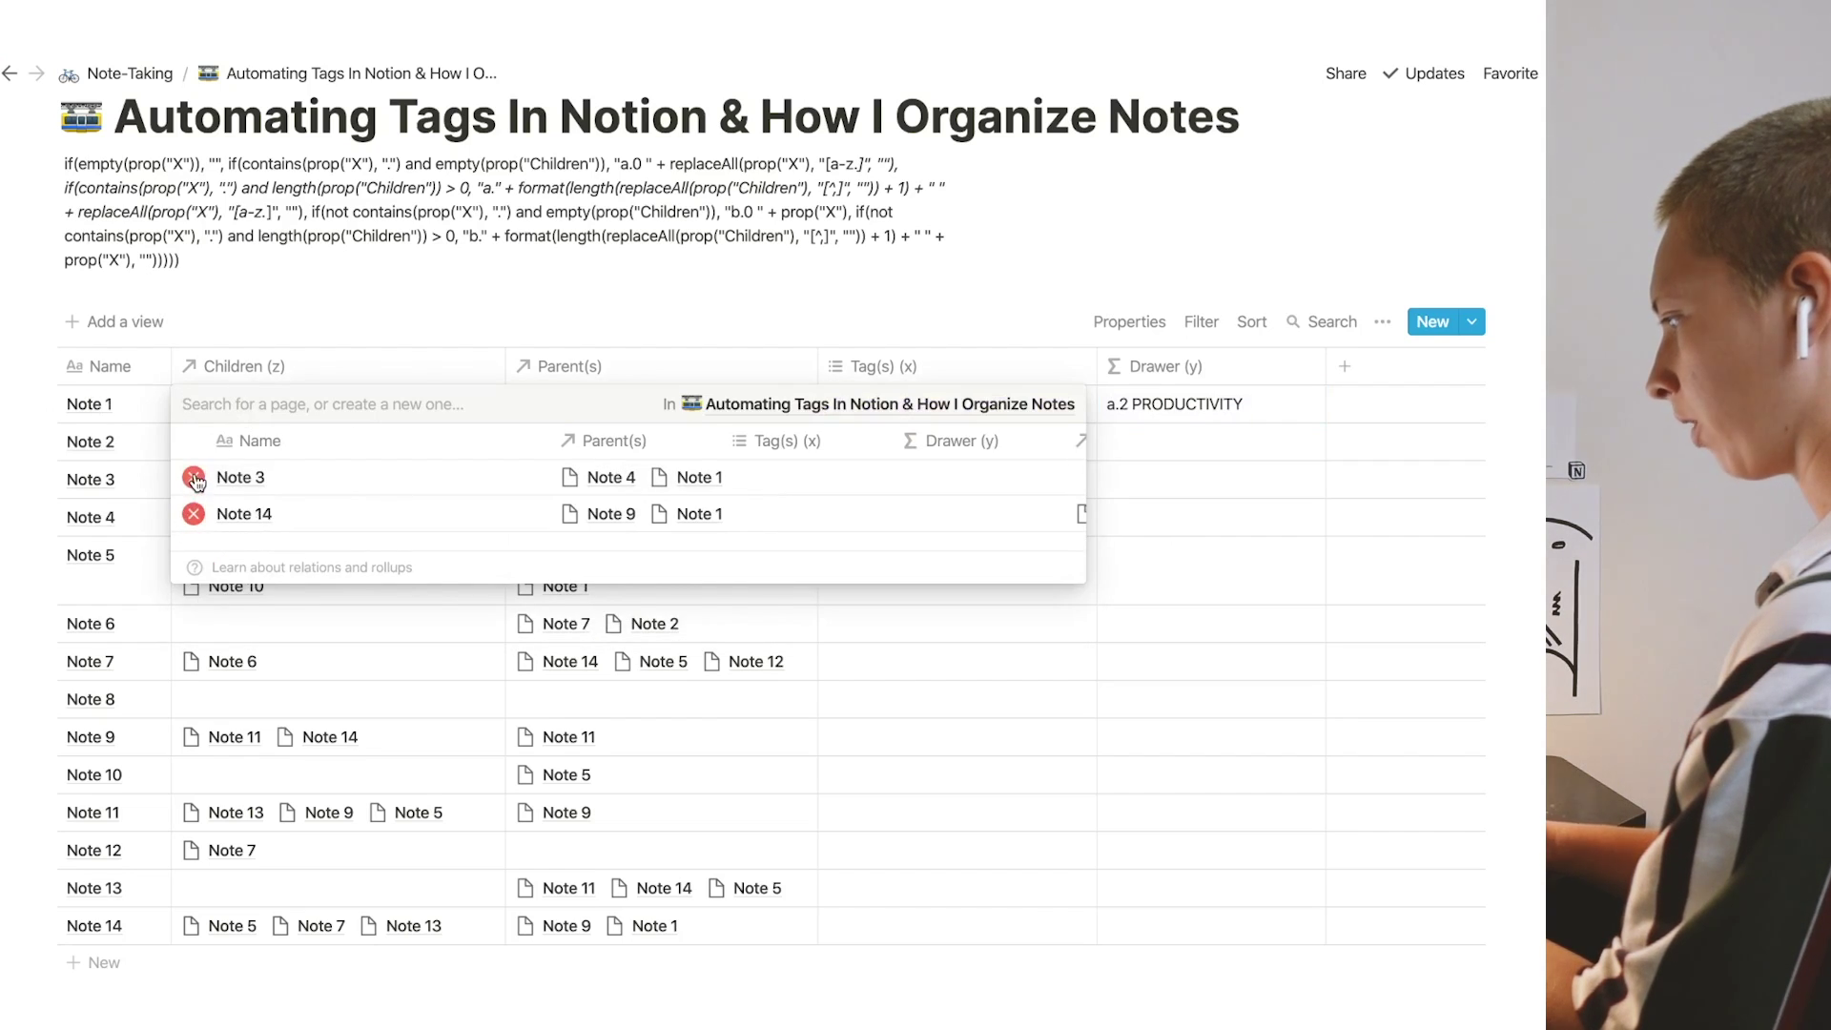
pyautogui.click(194, 477)
pyautogui.click(194, 477)
pyautogui.press('Escape')
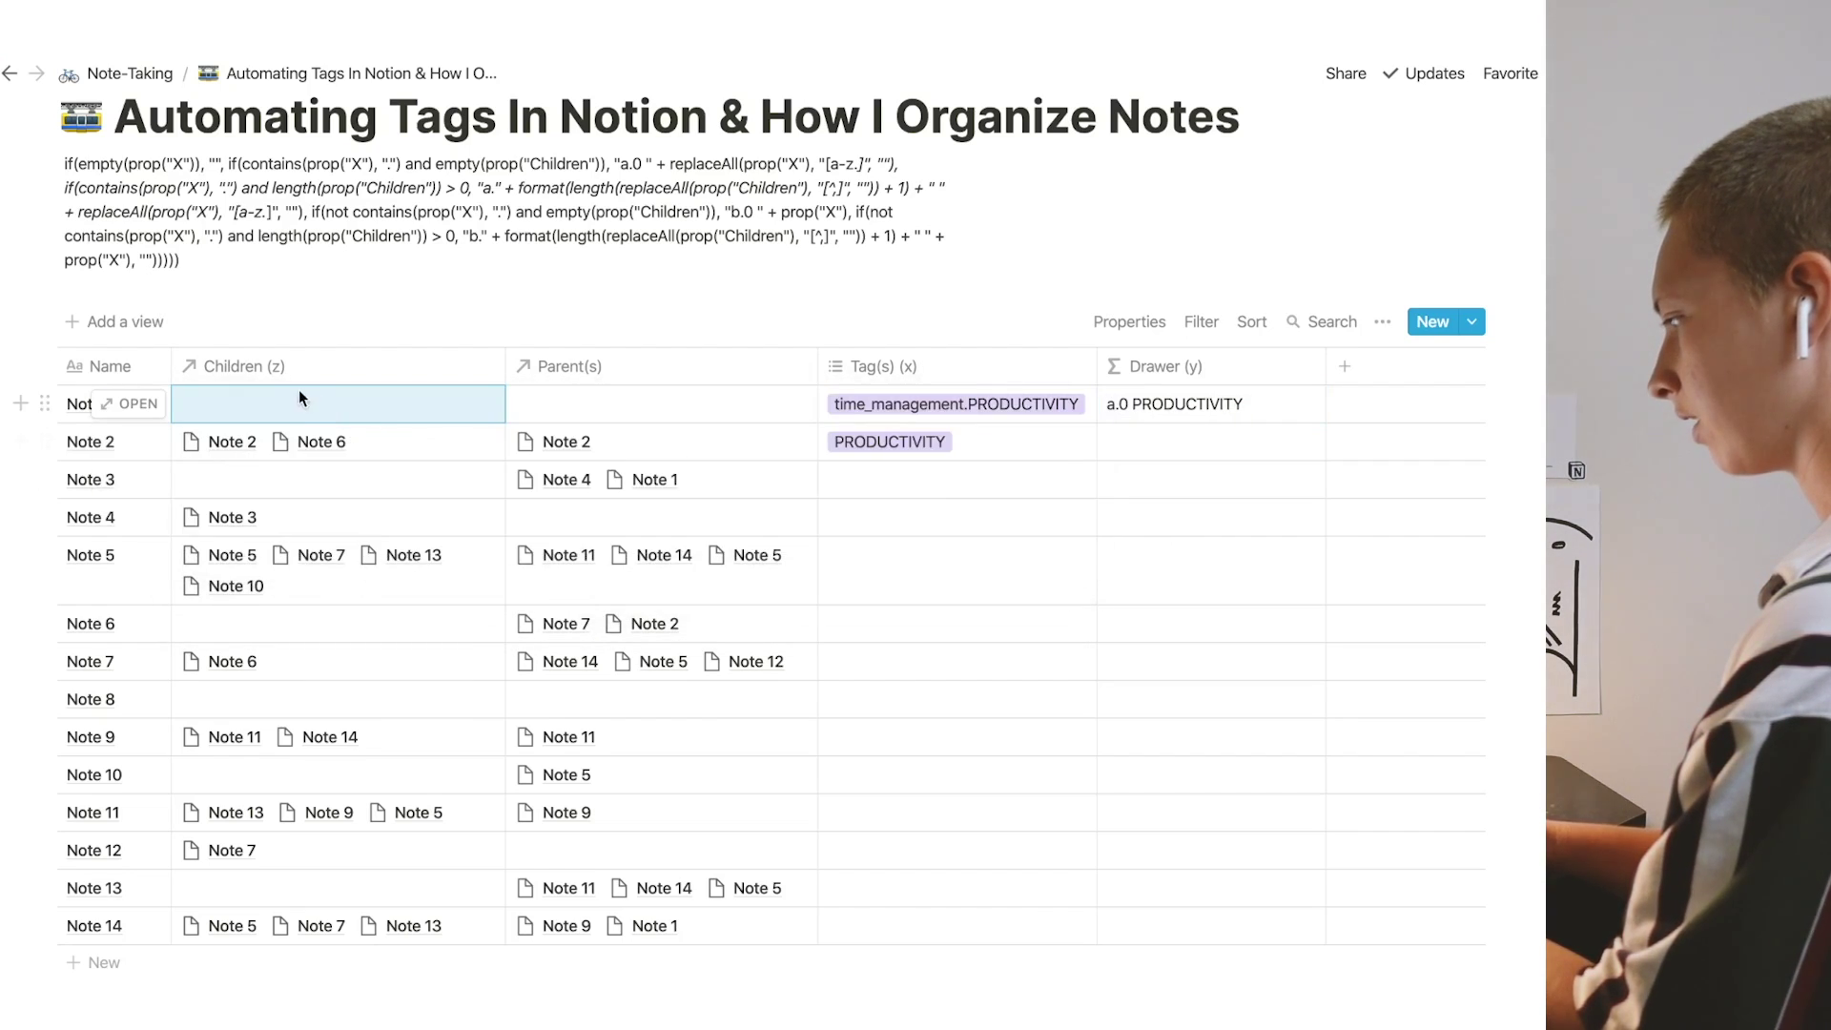
# - Add Note 4, Note 5 and Note 3 as Note 1's children
pyautogui.click(299, 399)
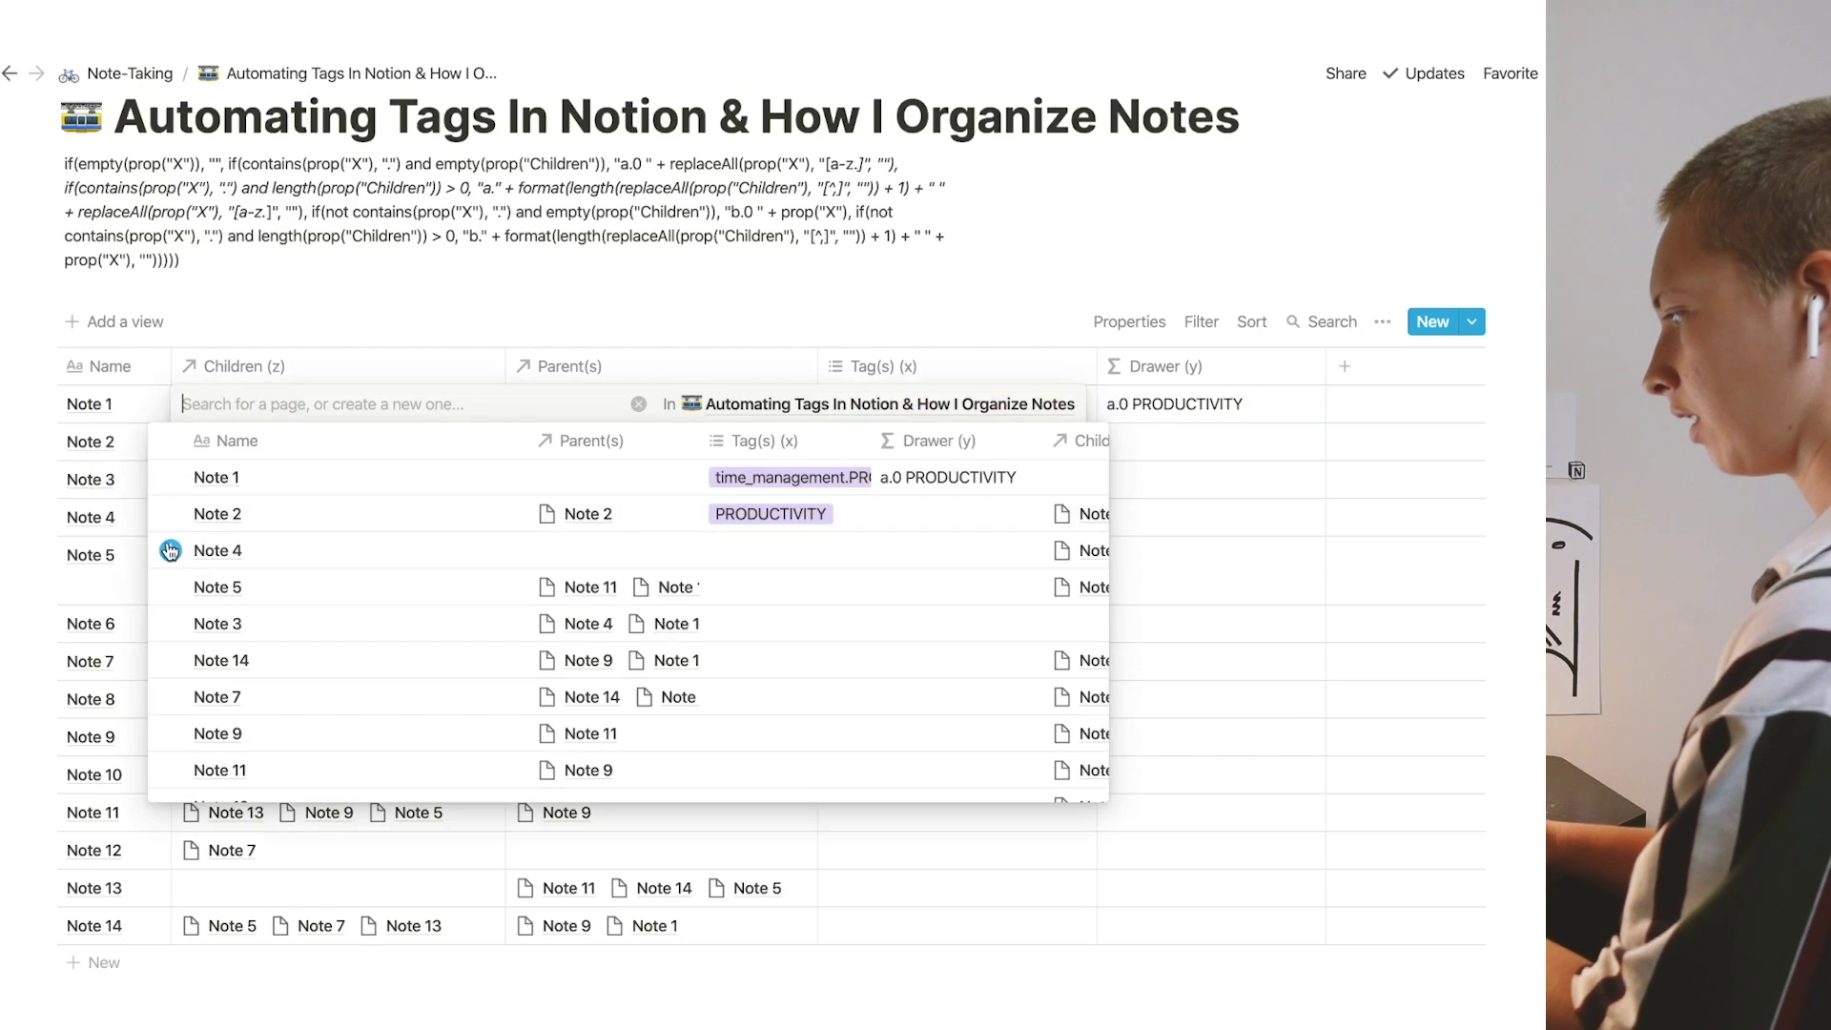
pyautogui.click(170, 550)
pyautogui.click(170, 587)
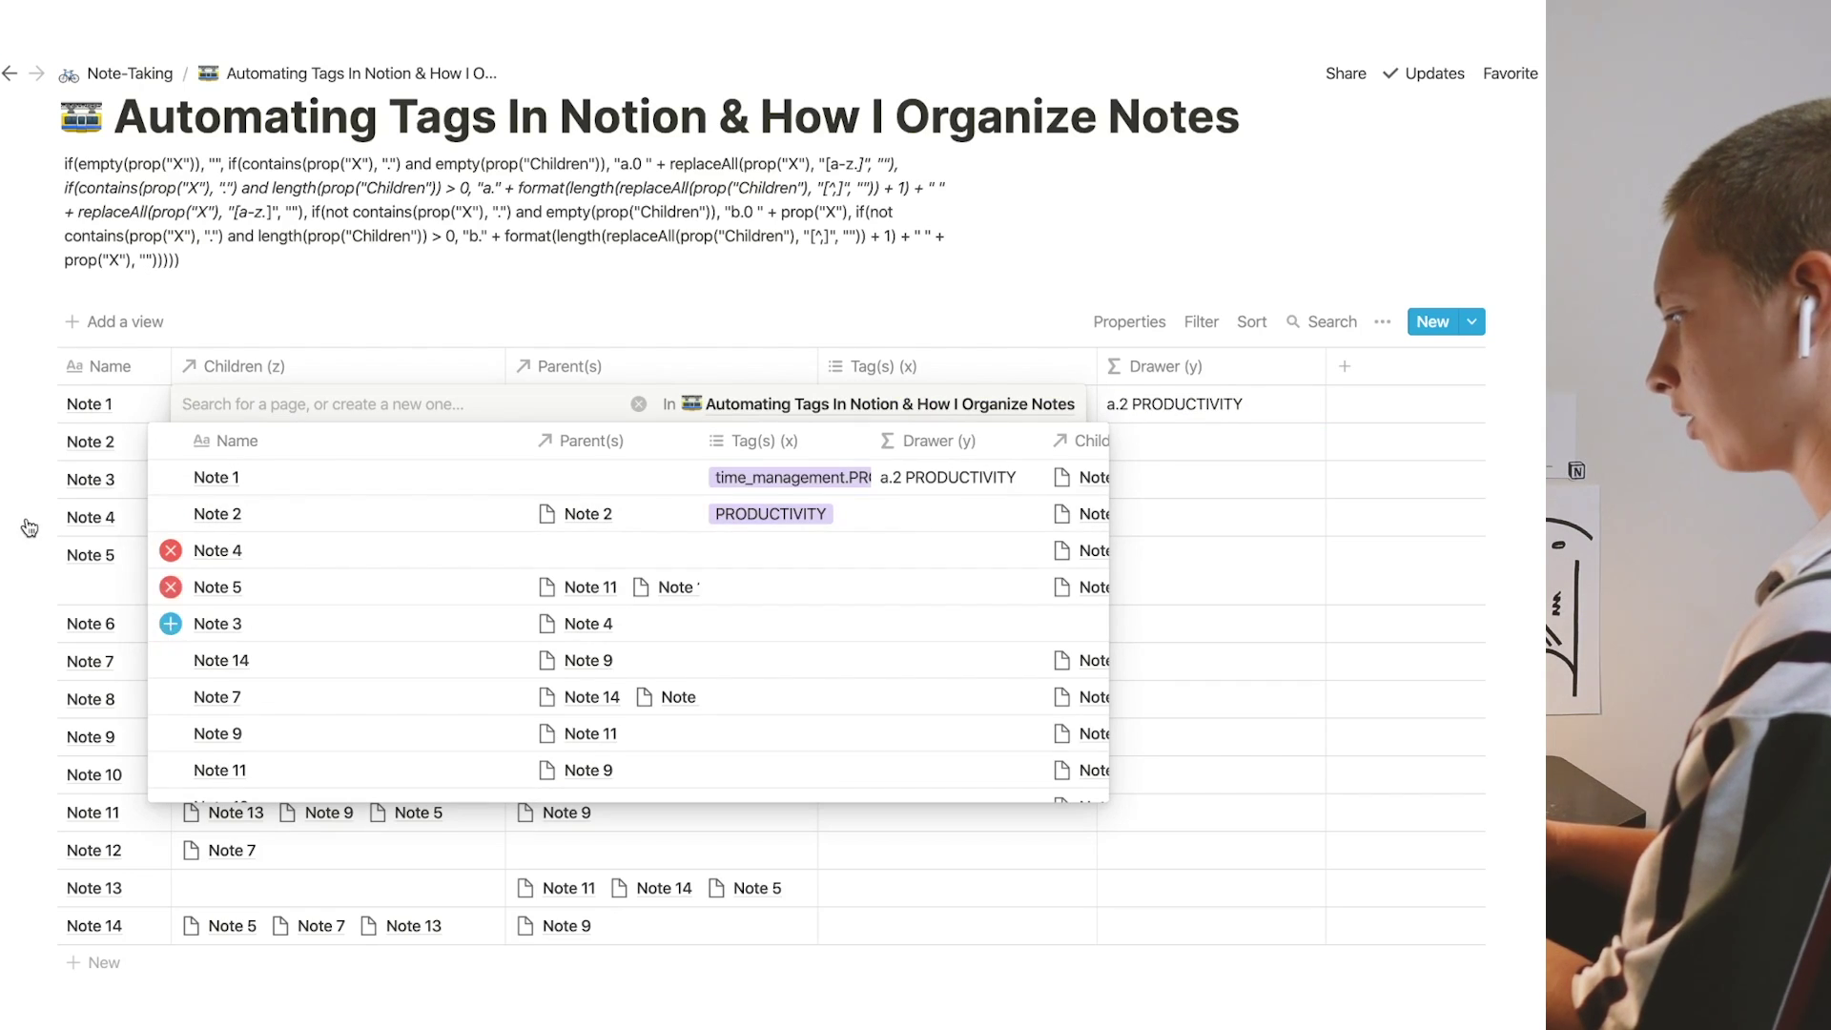
pyautogui.press('Return')
pyautogui.press('Escape')
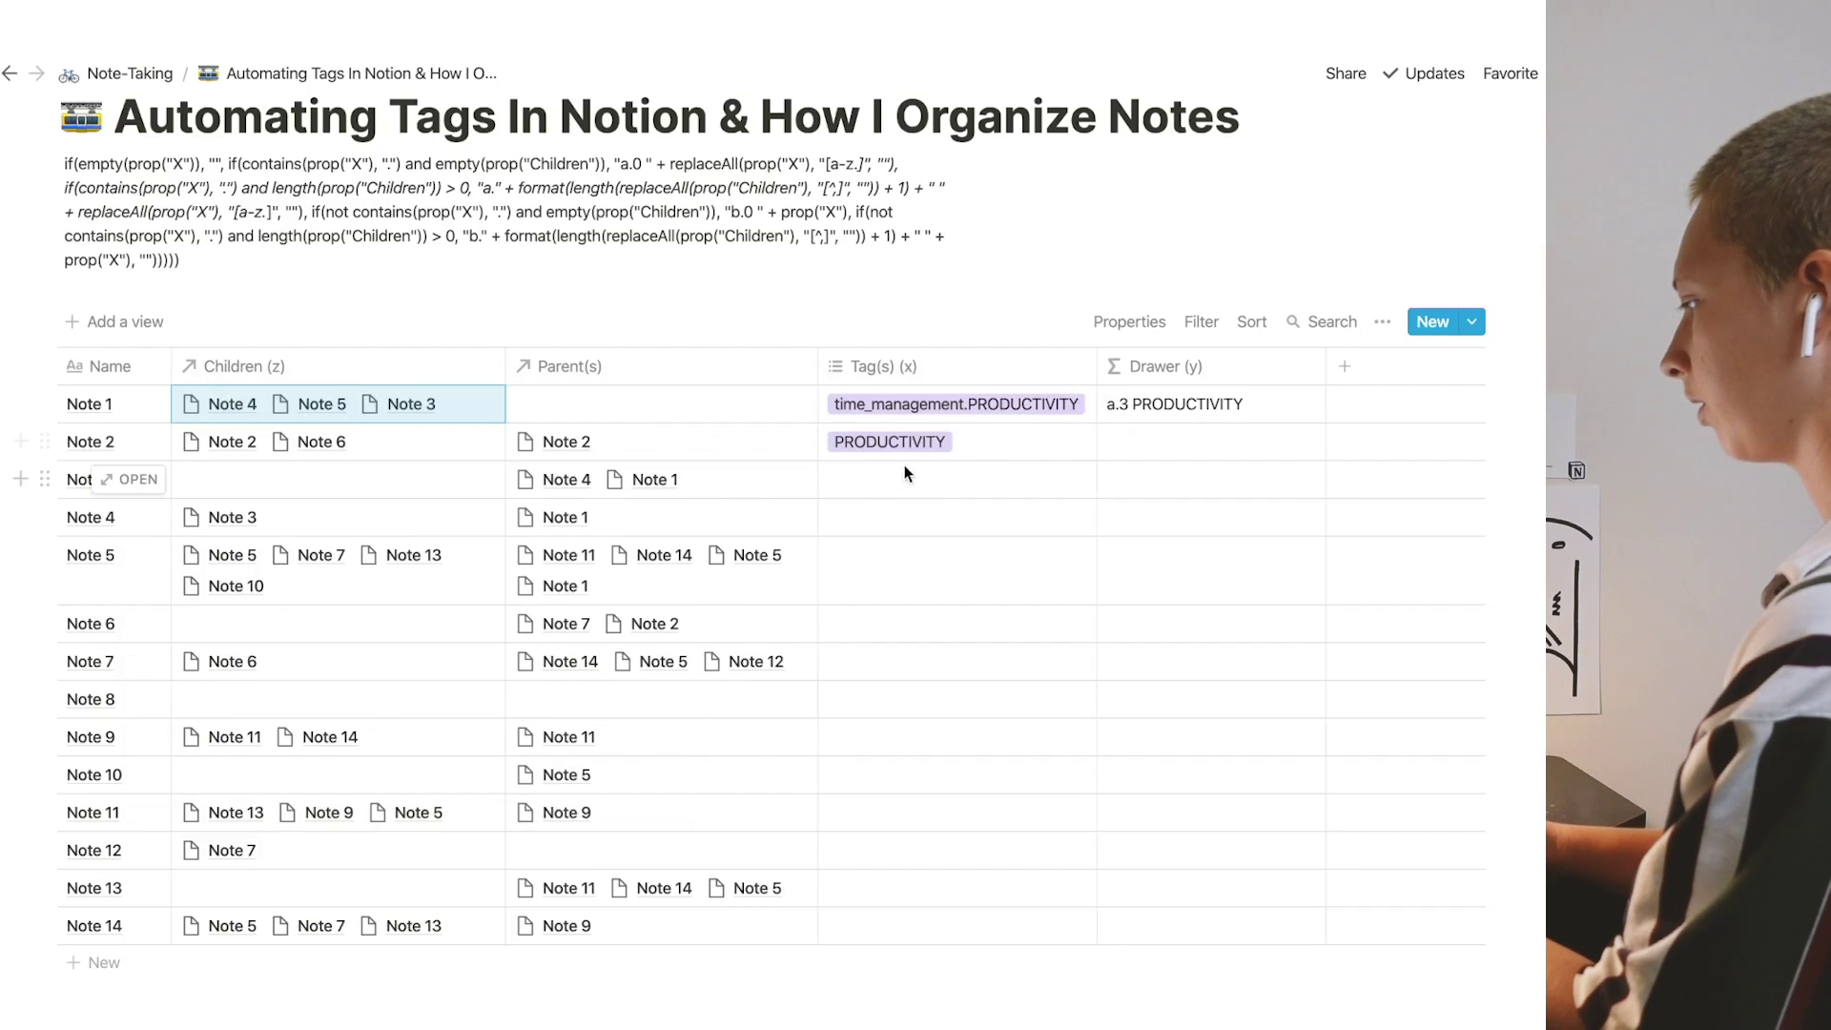
# - Duplicate the dot-and-no-children if clause as the Drawer formula's last argument
pyautogui.click(1103, 458)
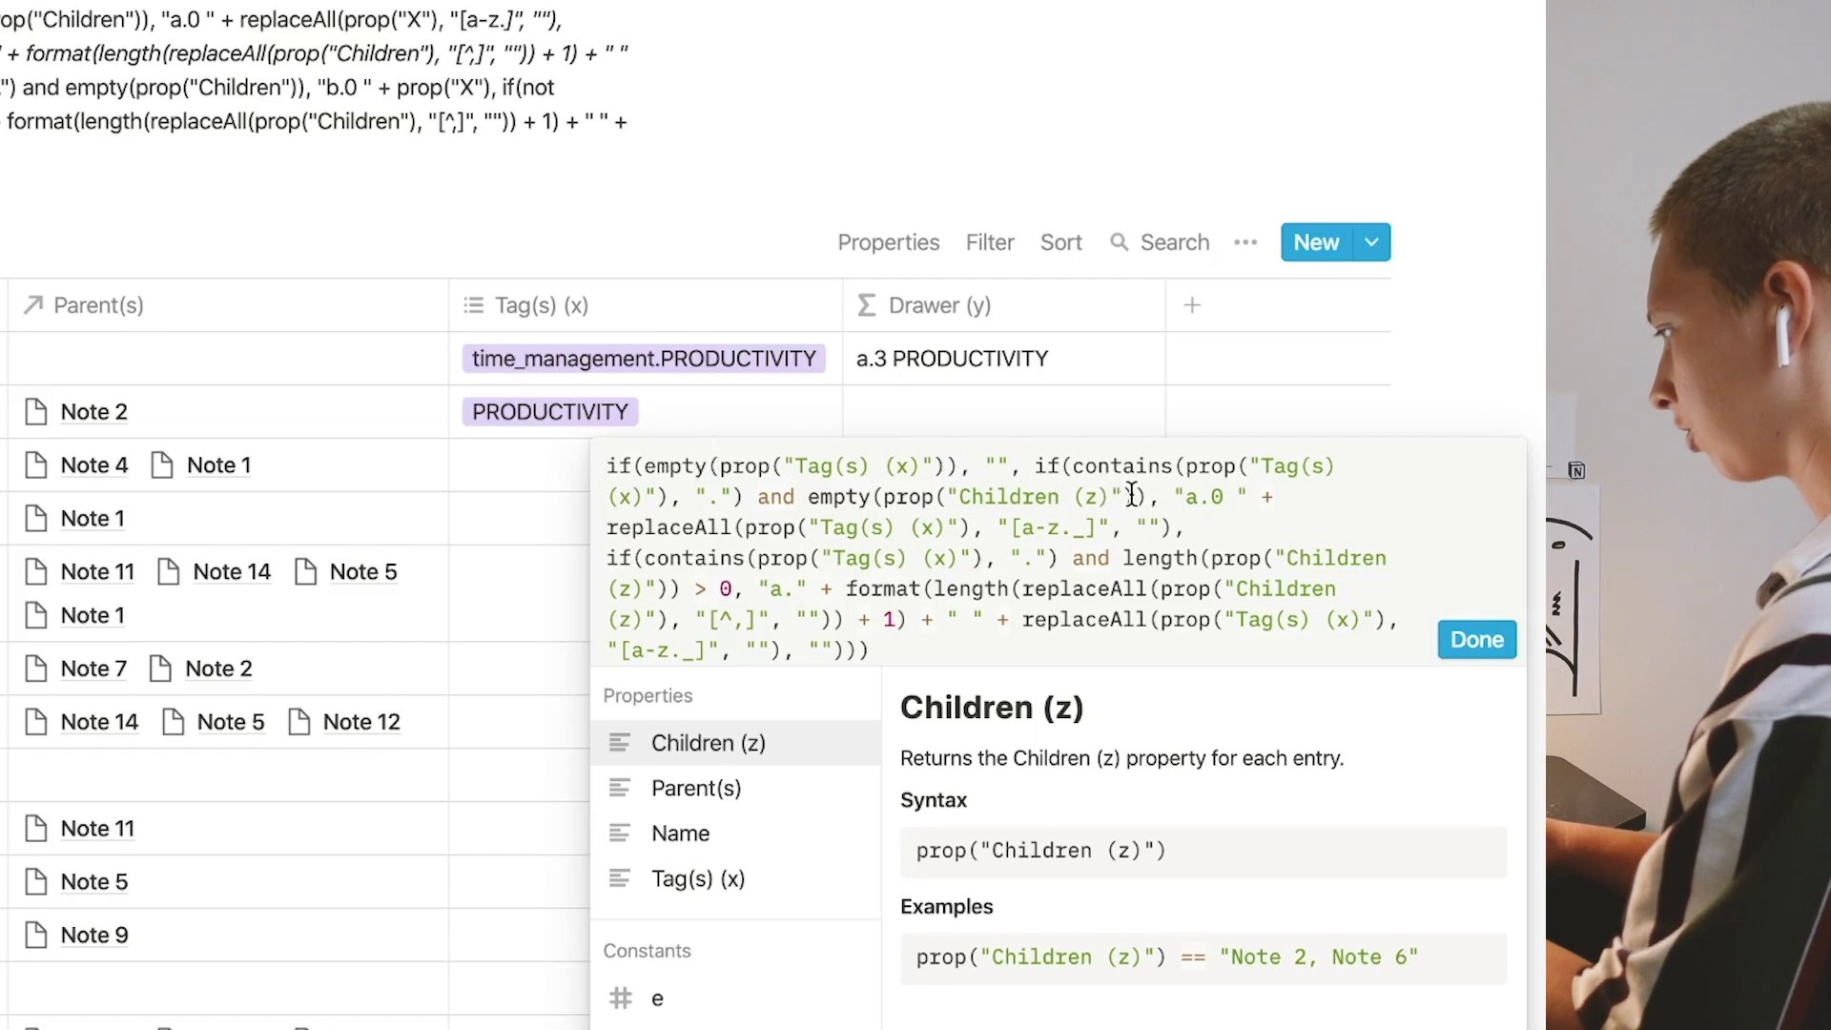
pyautogui.moveTo(1035, 467); pyautogui.dragTo(1176, 522)
pyautogui.hotkey('ctrl', 'c')
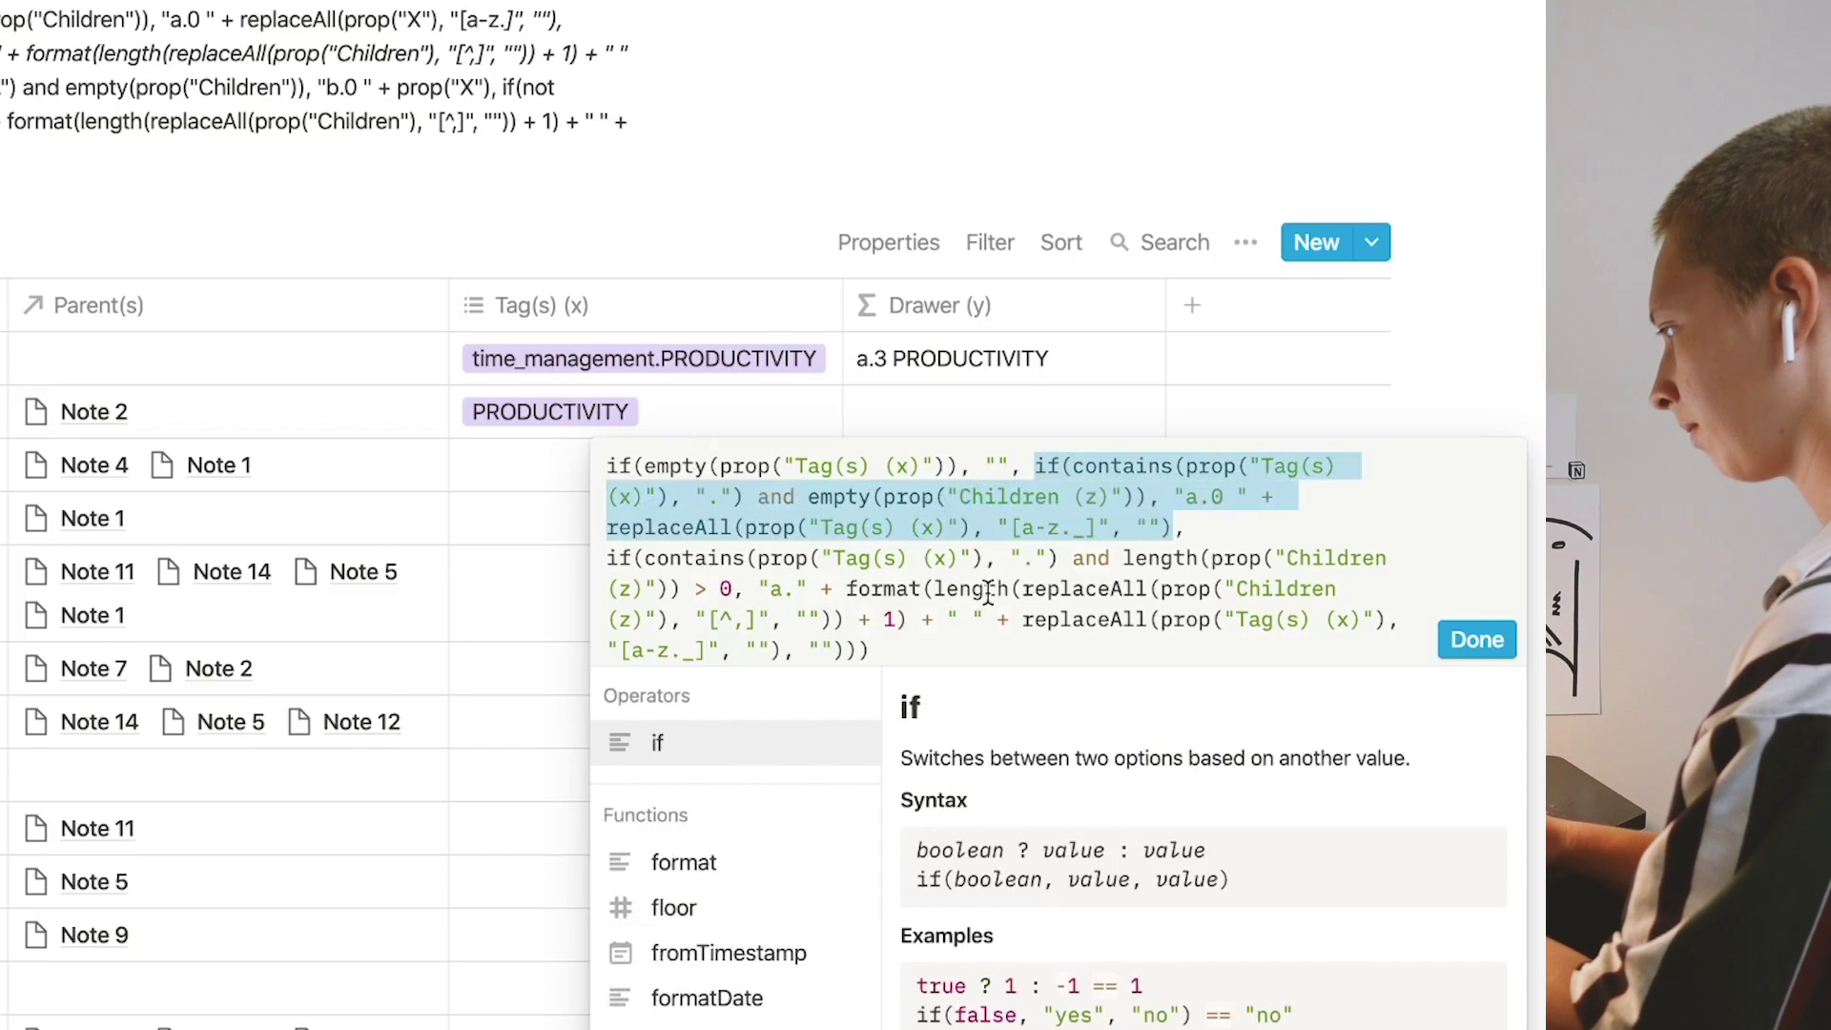
pyautogui.click(796, 648)
pyautogui.hotkey('ctrl', 'v')
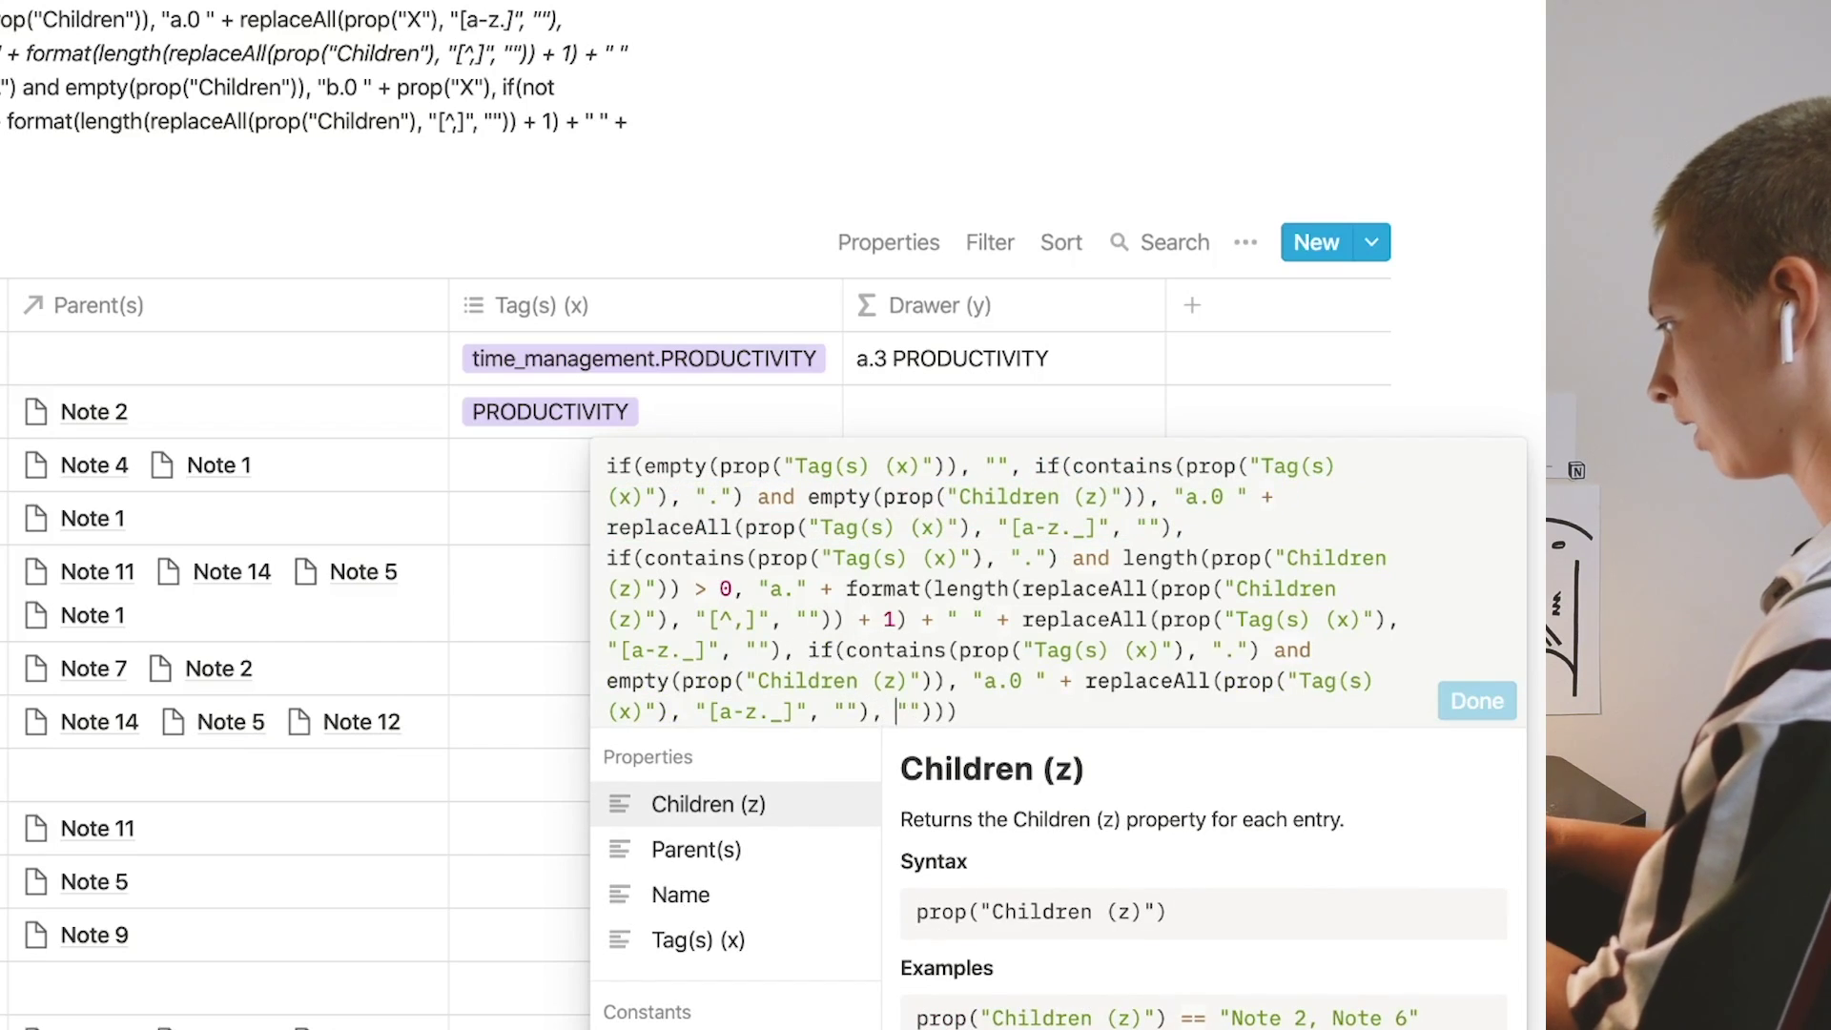
# - Negate the copied clause's contains check with not and change its code from a.0 to b.0
pyautogui.click(845, 653)
pyautogui.click(1239, 653)
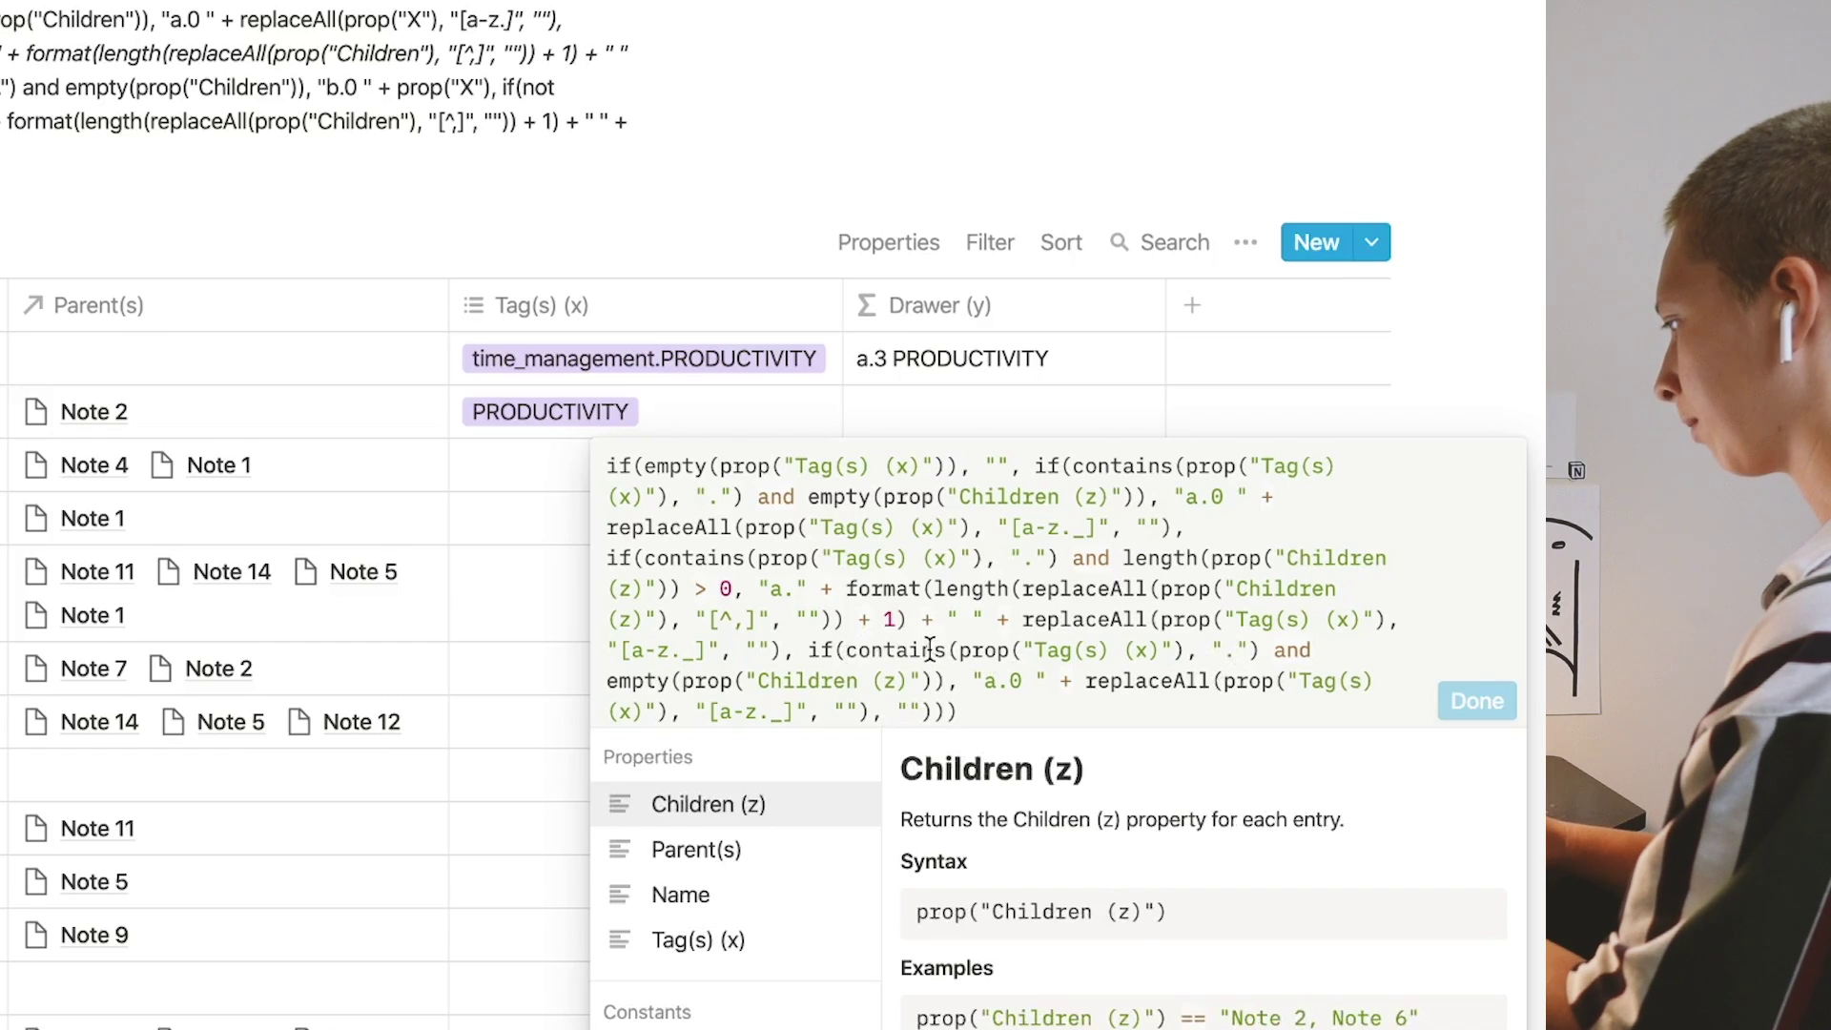
pyautogui.click(844, 653)
pyautogui.write('not')
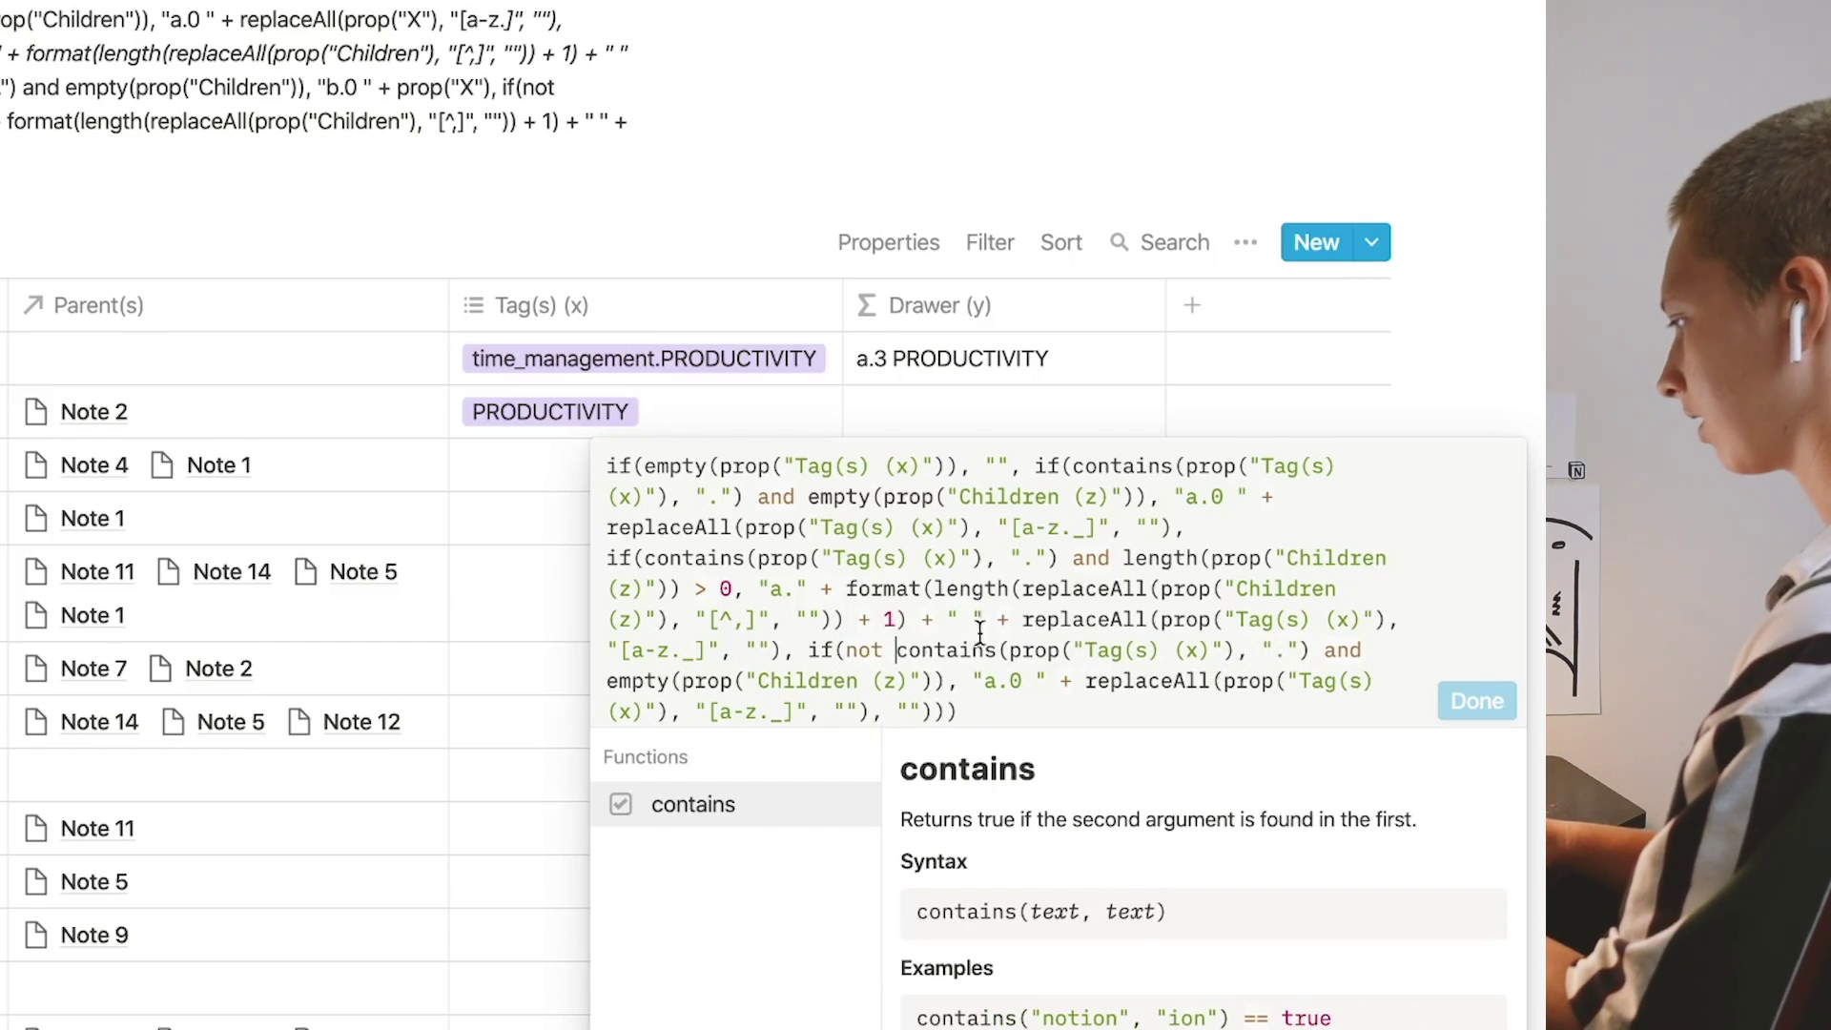
pyautogui.moveTo(908, 652); pyautogui.dragTo(1291, 655)
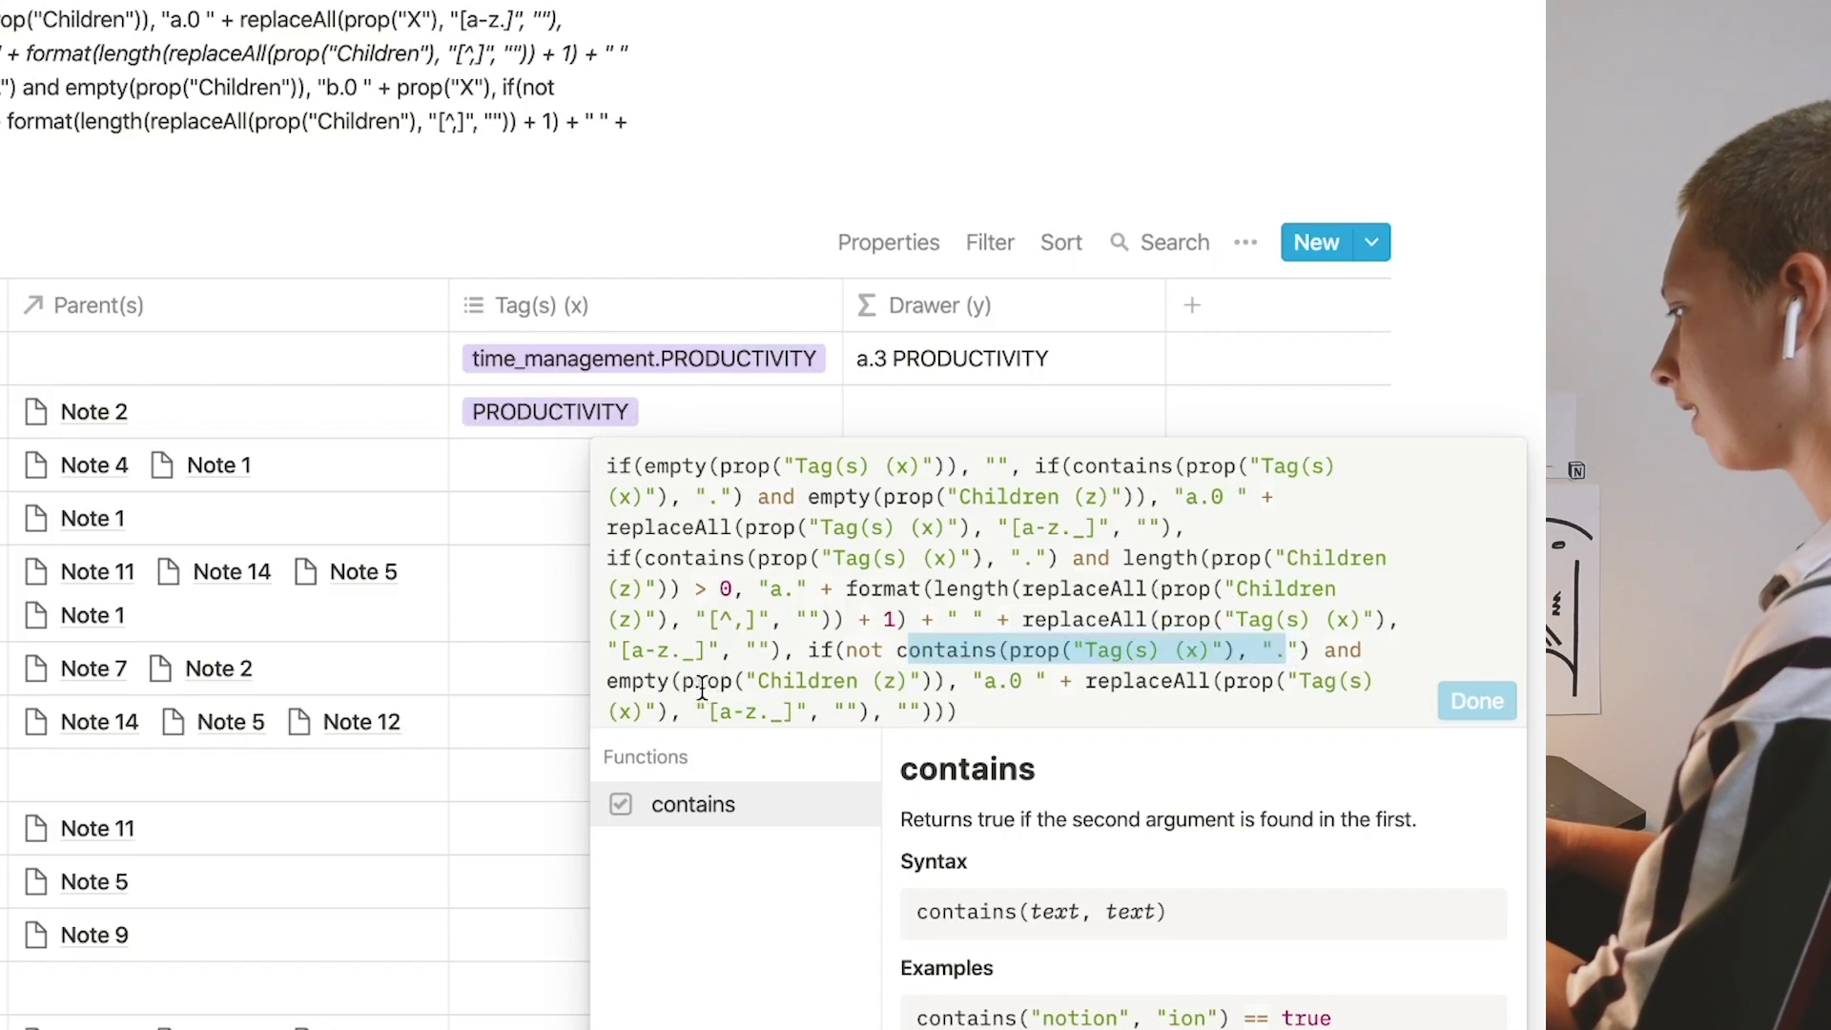
pyautogui.click(613, 683)
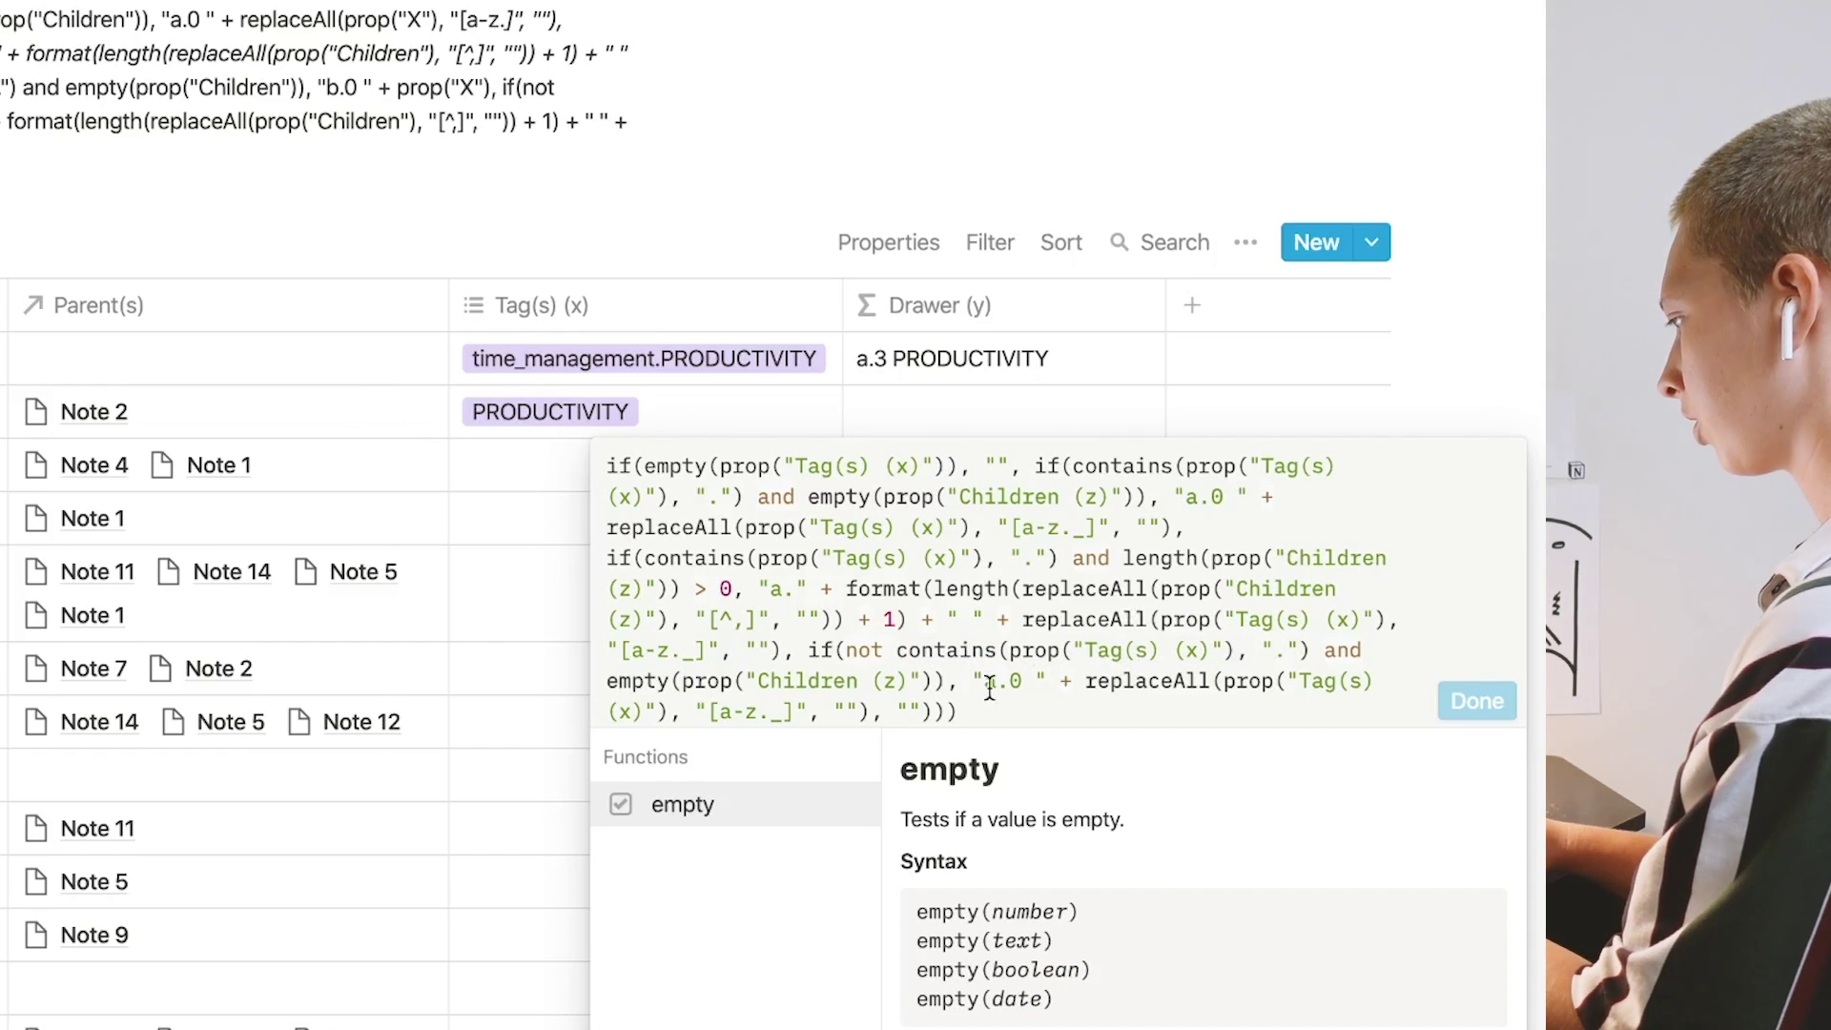
pyautogui.click(996, 683)
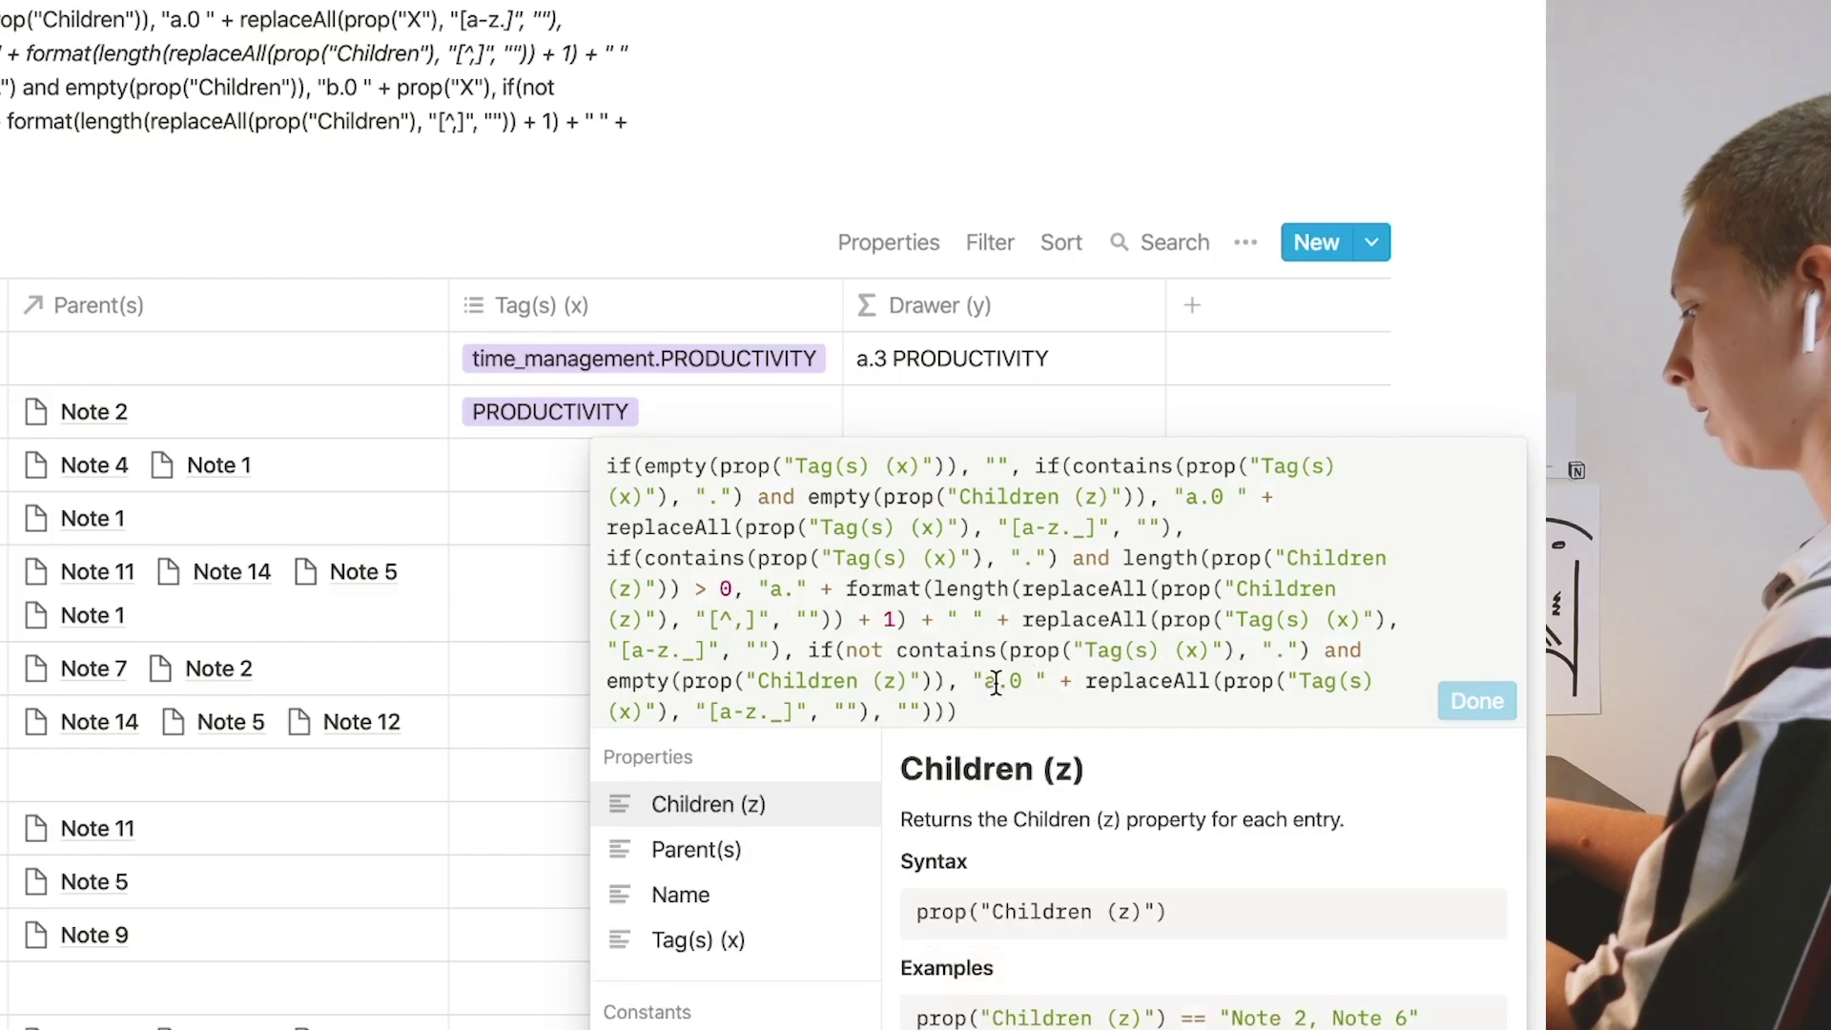
pyautogui.press('BackSpace')
pyautogui.write('b')
# - Replace the clause's replaceAll tag expression with prop("Tag(s) (x)") and save the Drawer formula
pyautogui.moveTo(1086, 687); pyautogui.dragTo(864, 721)
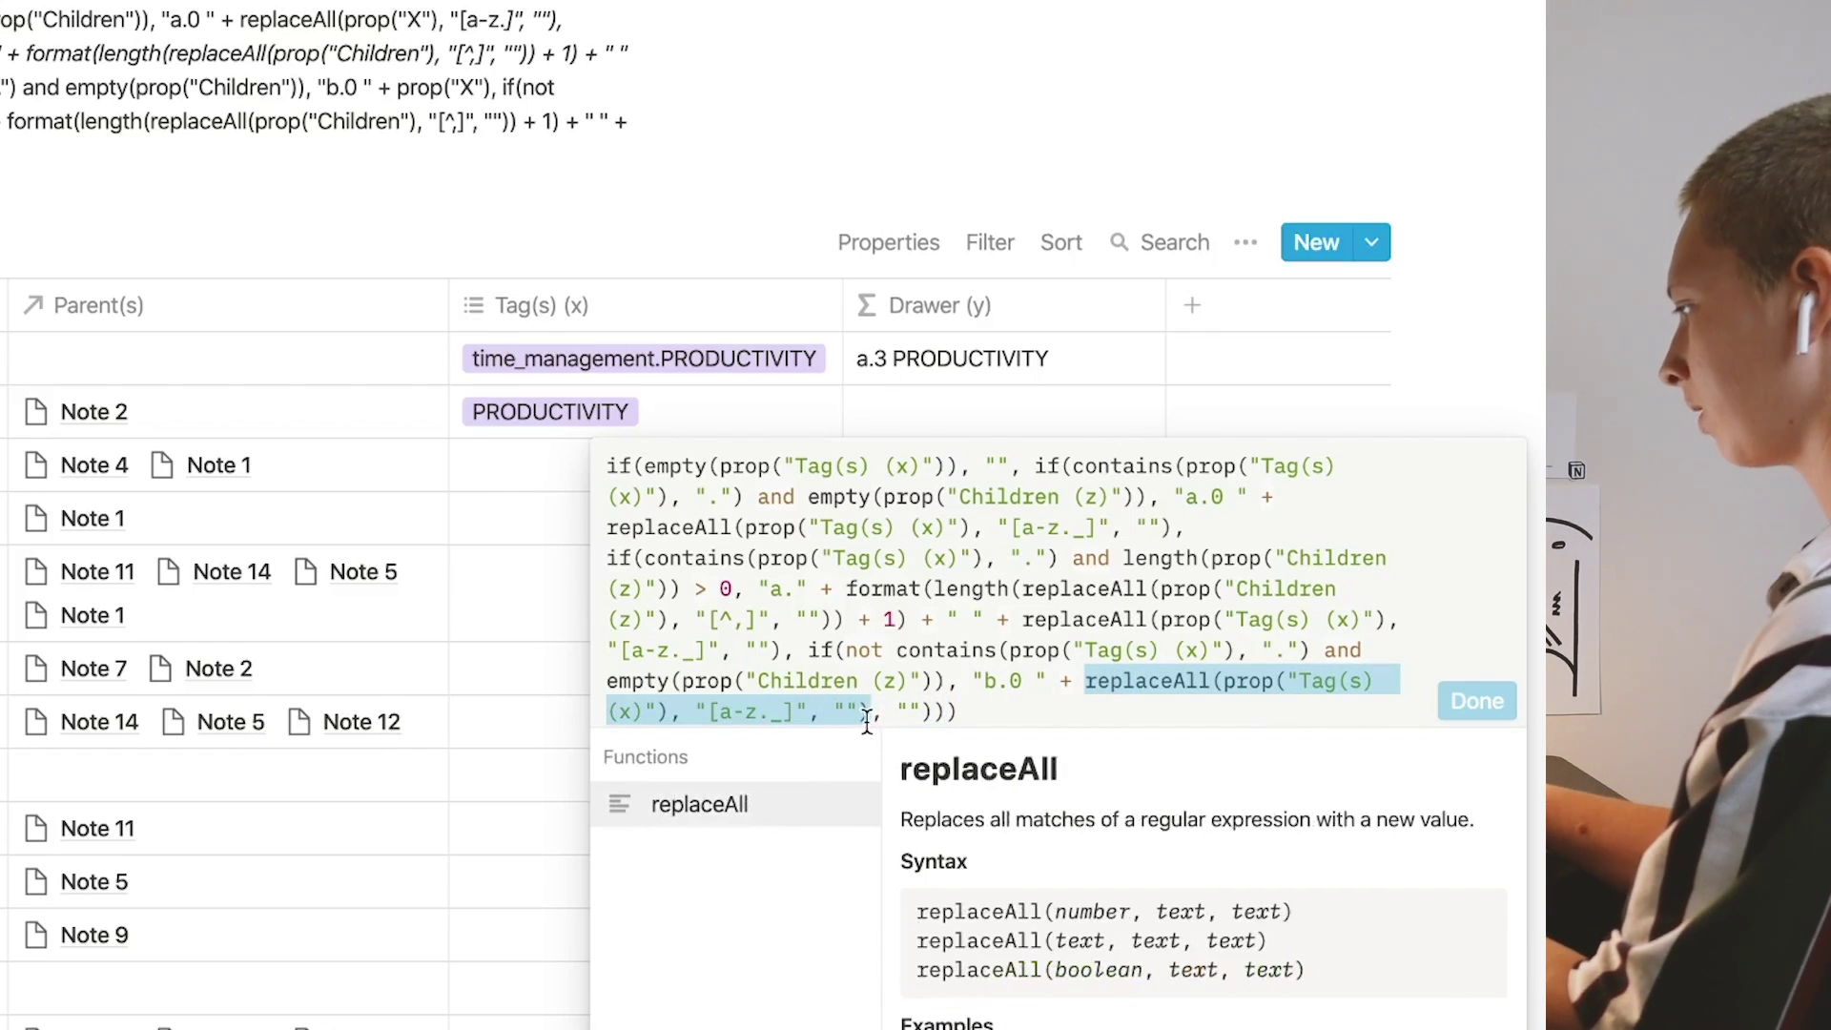
pyautogui.press('BackSpace')
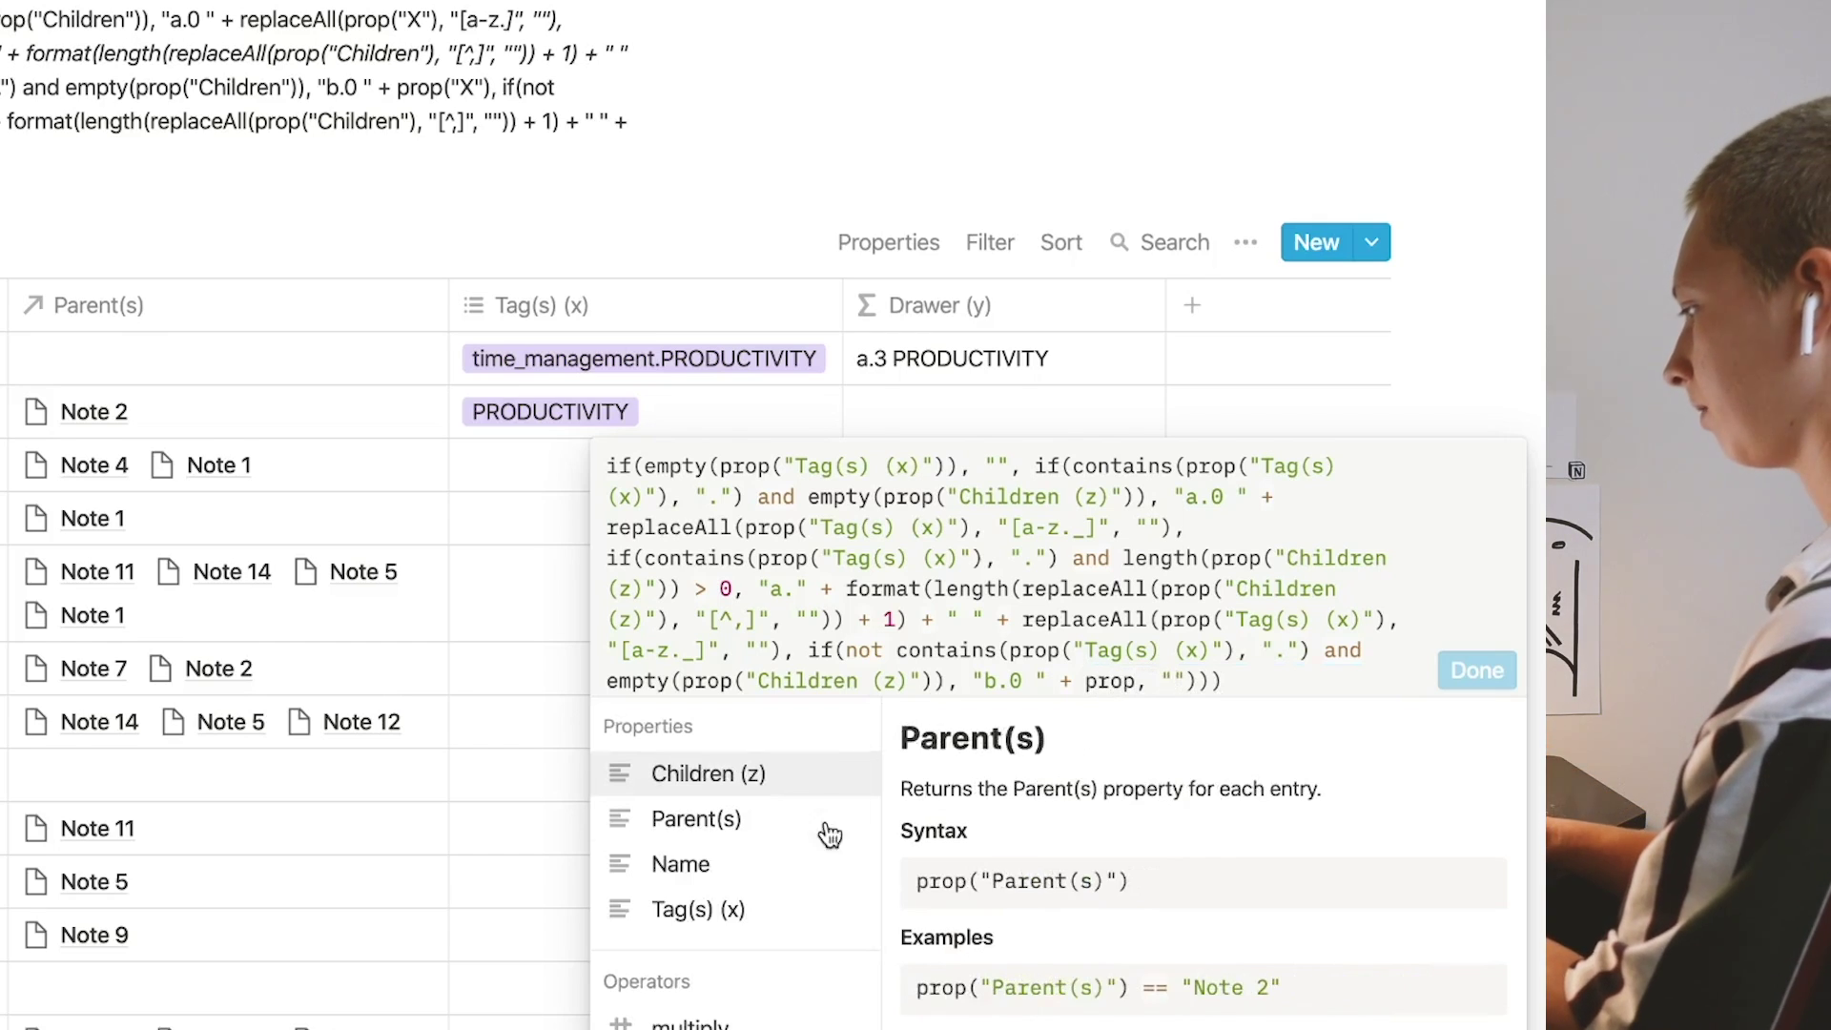
pyautogui.click(735, 911)
pyautogui.write(') (x)")')
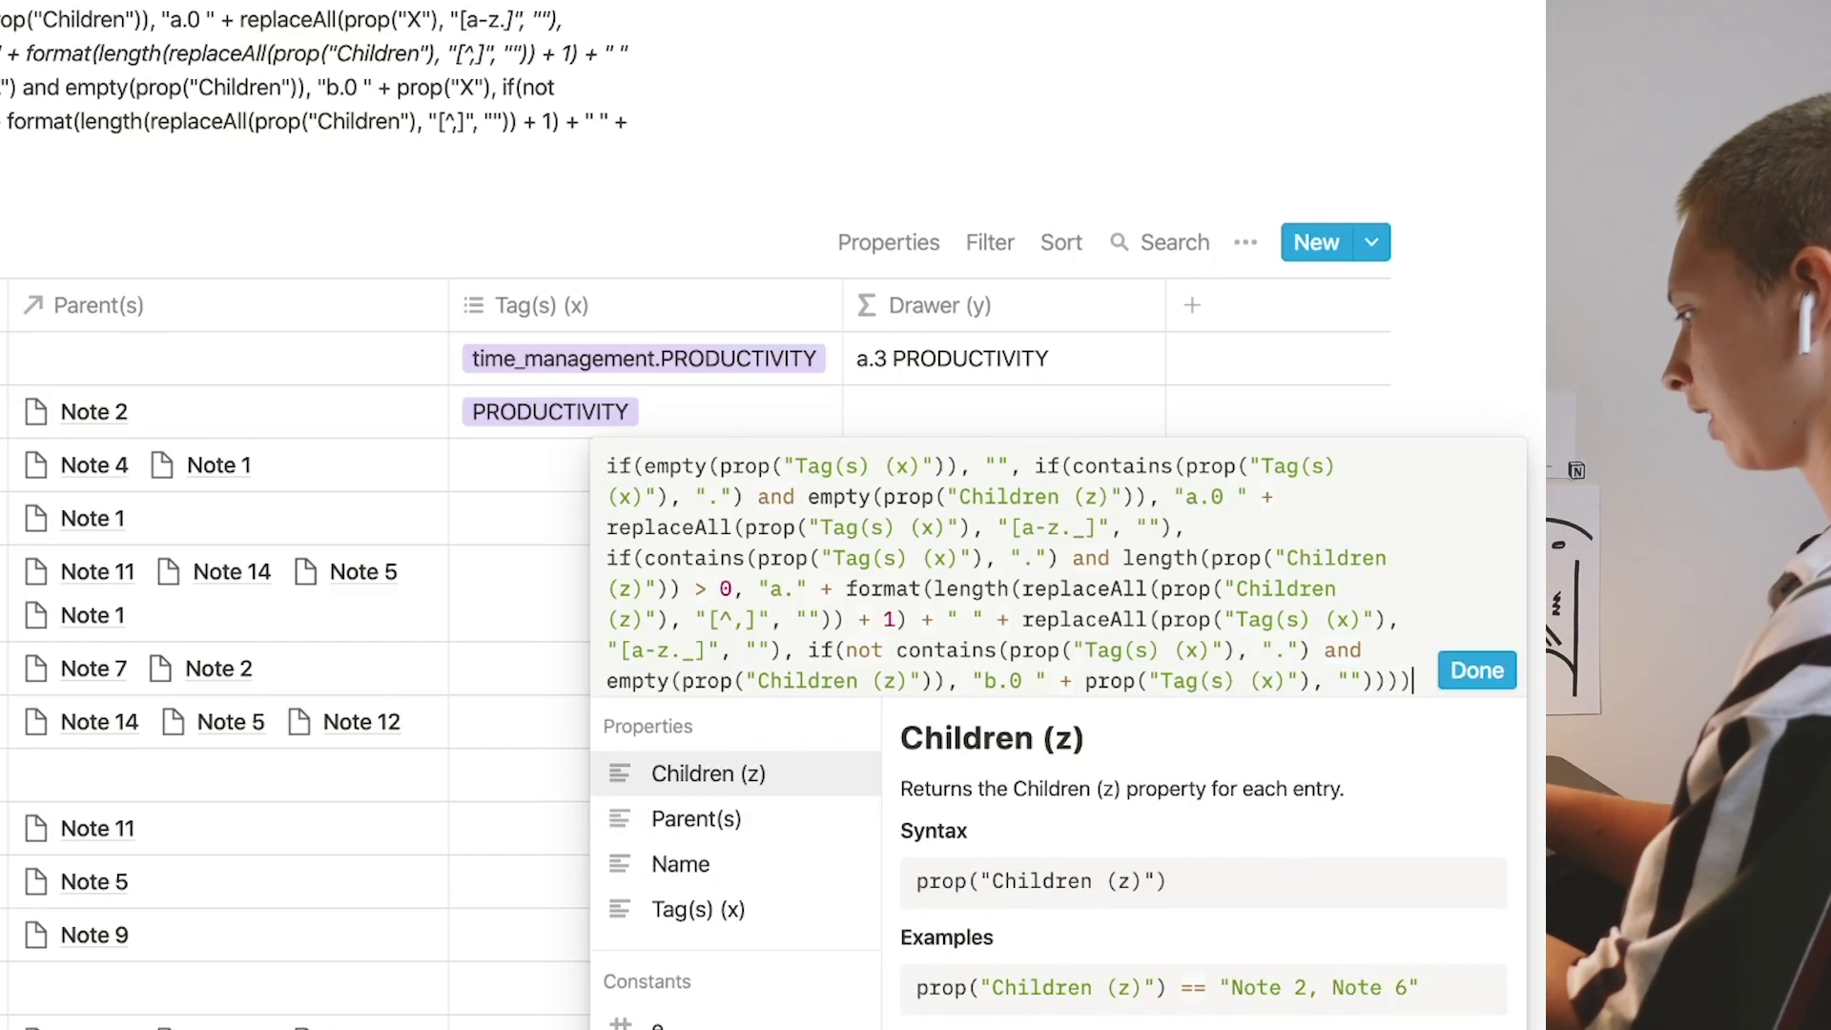
pyautogui.click(1477, 671)
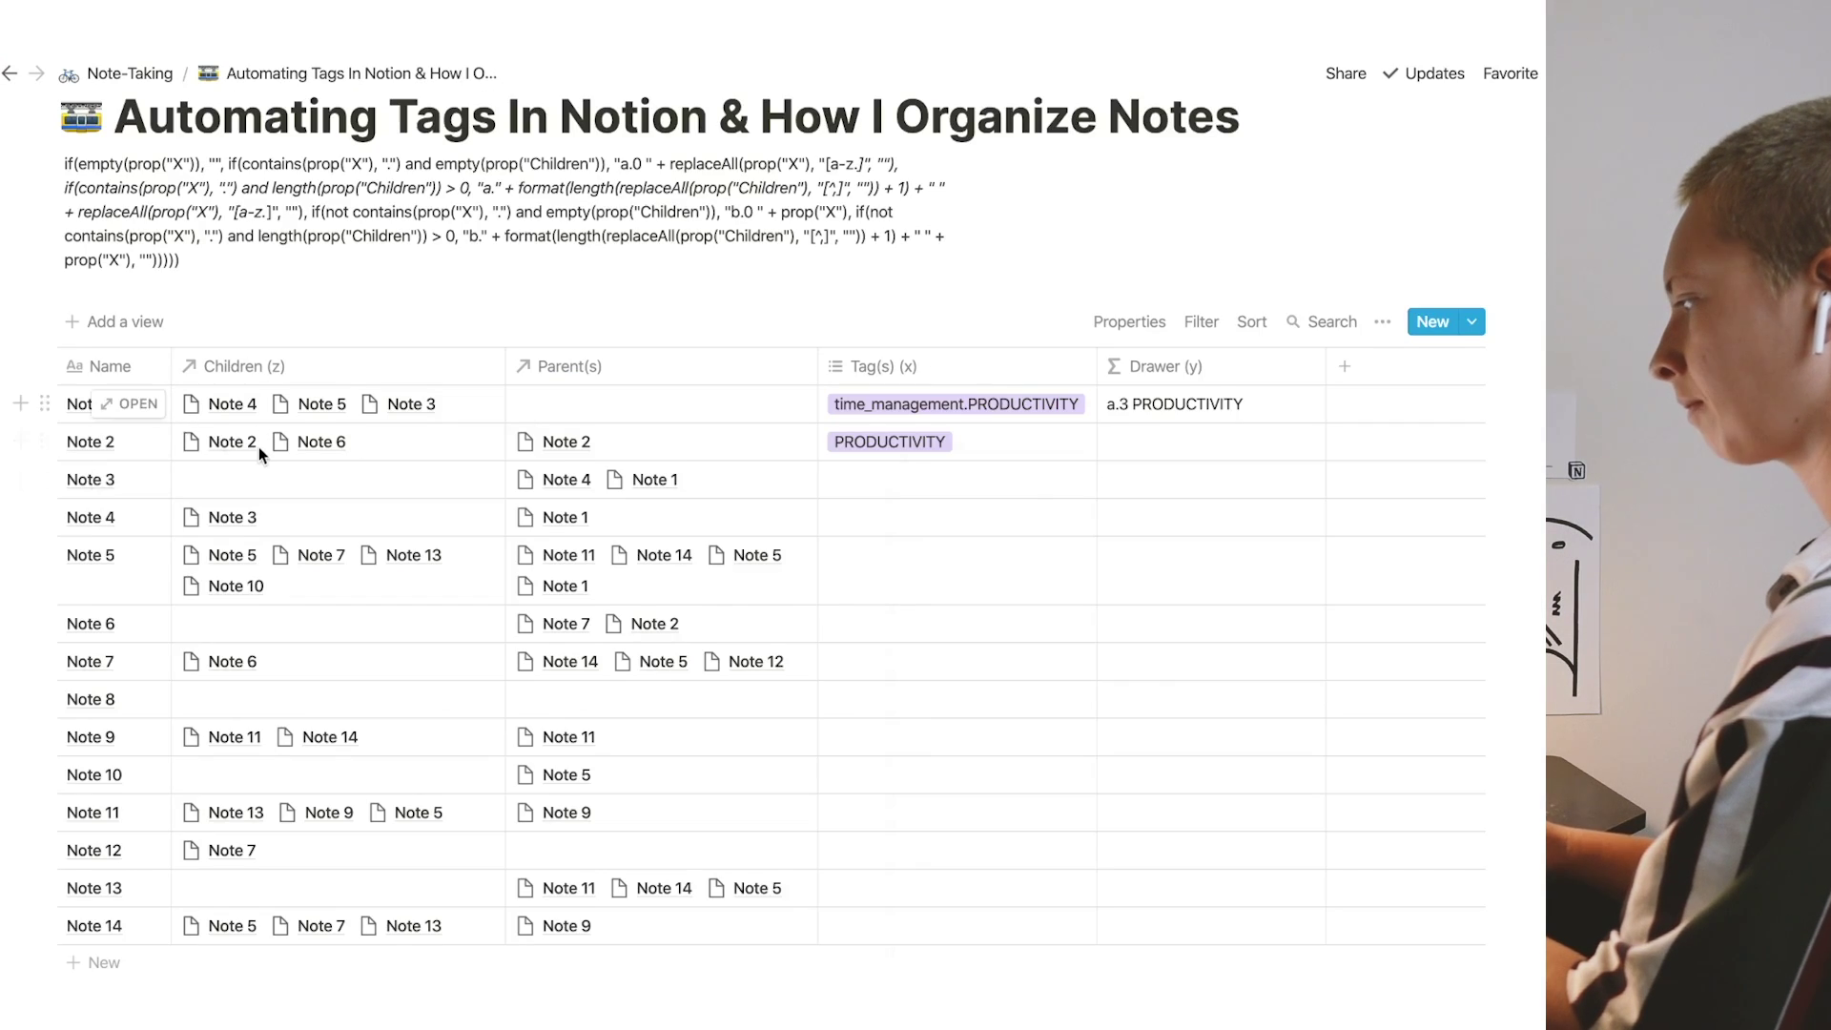
pyautogui.click(260, 446)
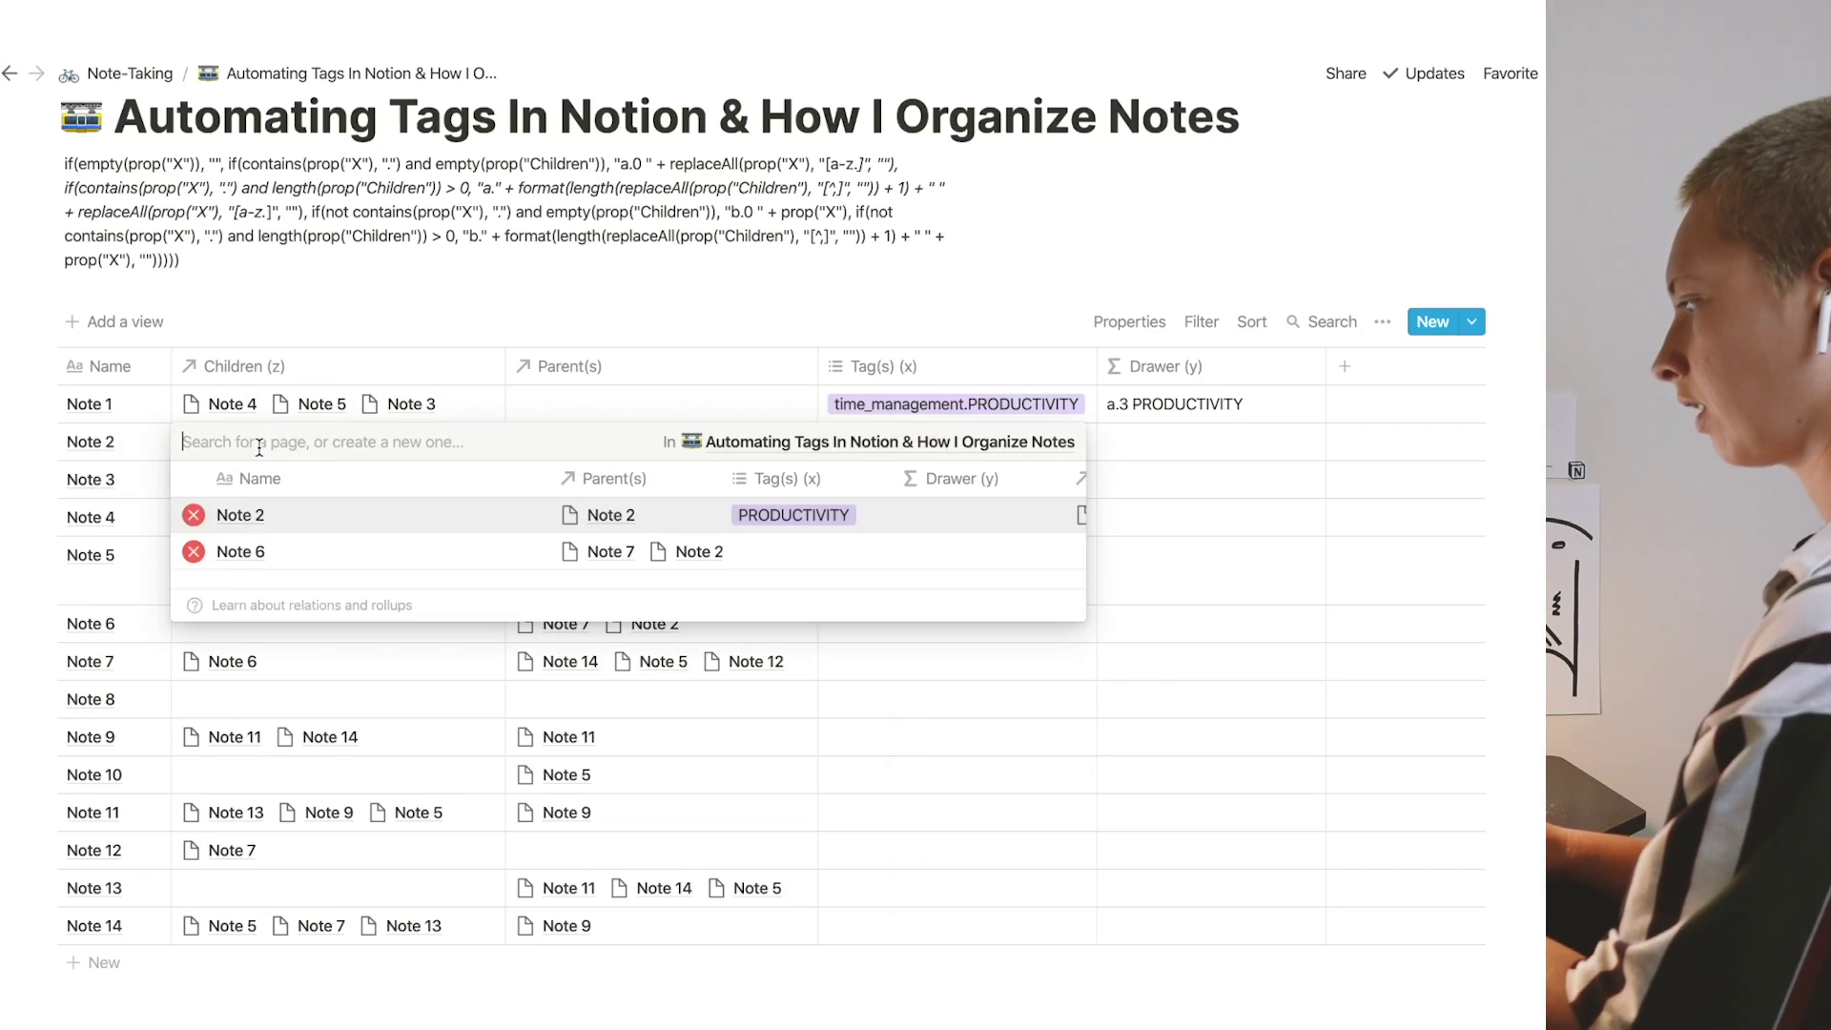
# - Remove Note 2 and Note 6 from Note 2's Children, leaving it with none
pyautogui.click(194, 516)
pyautogui.click(193, 514)
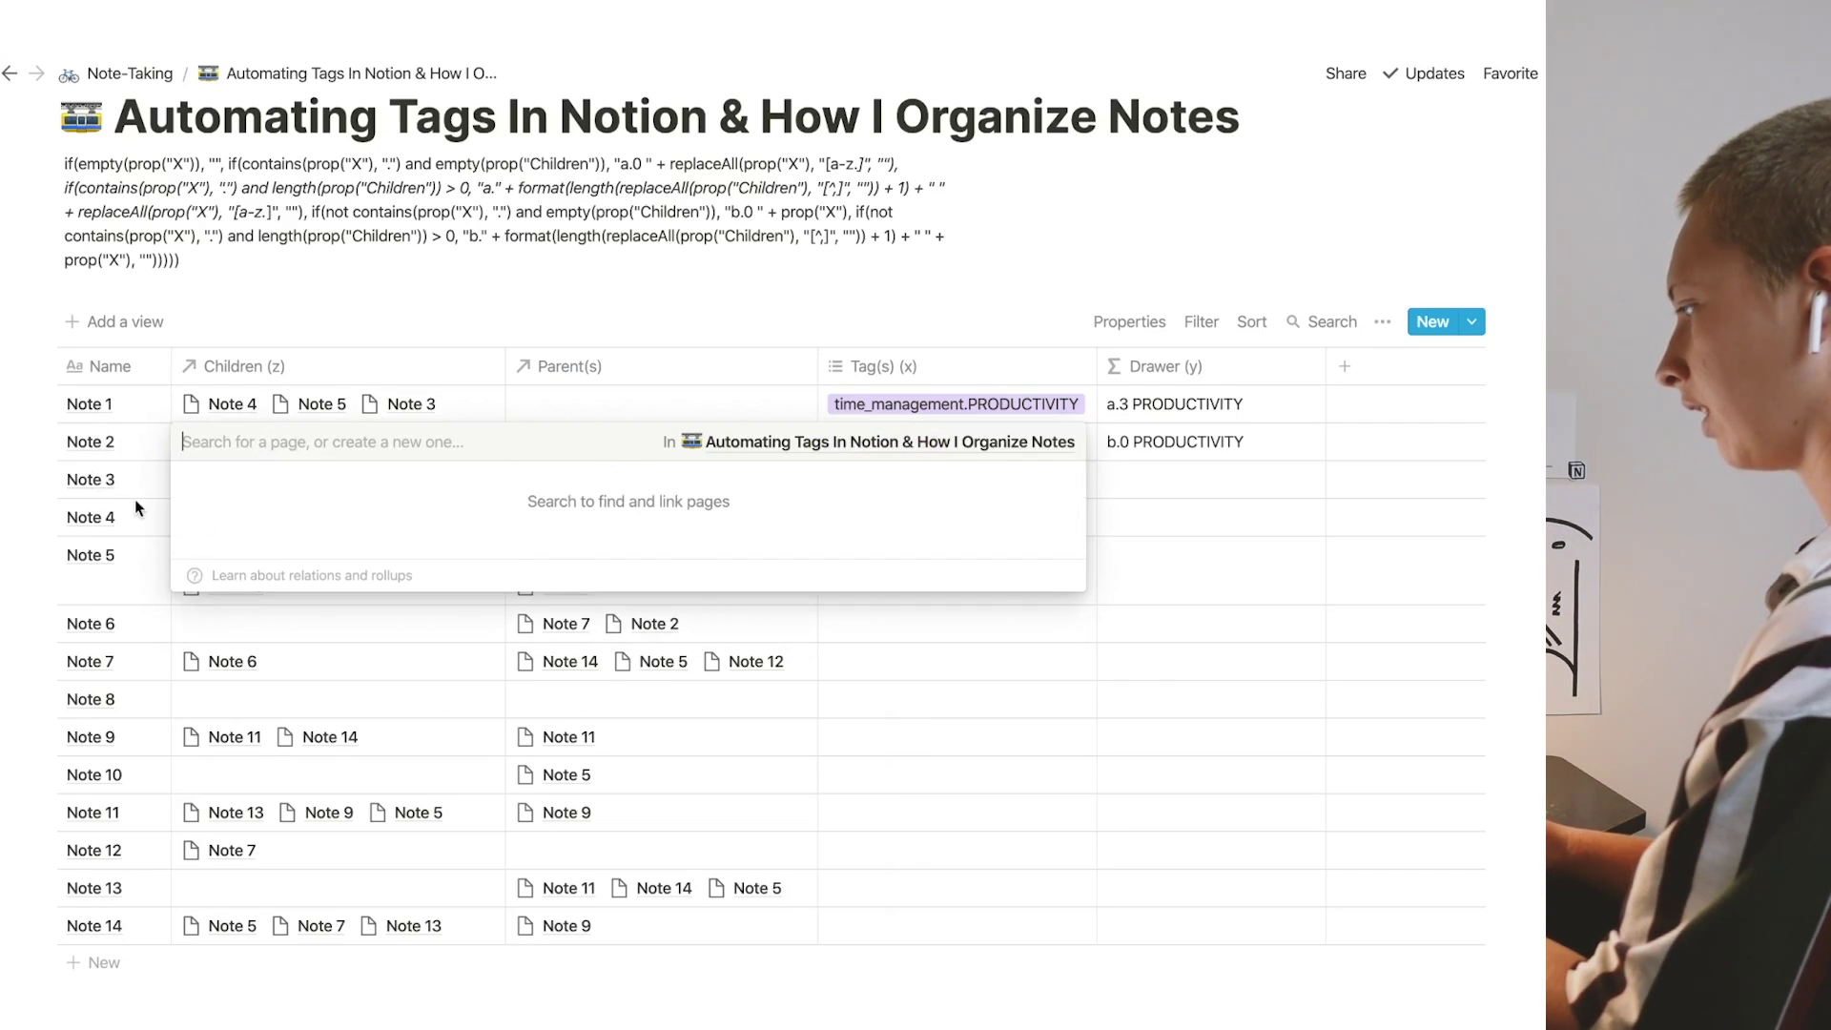
pyautogui.press('Escape')
pyautogui.press('Escape')
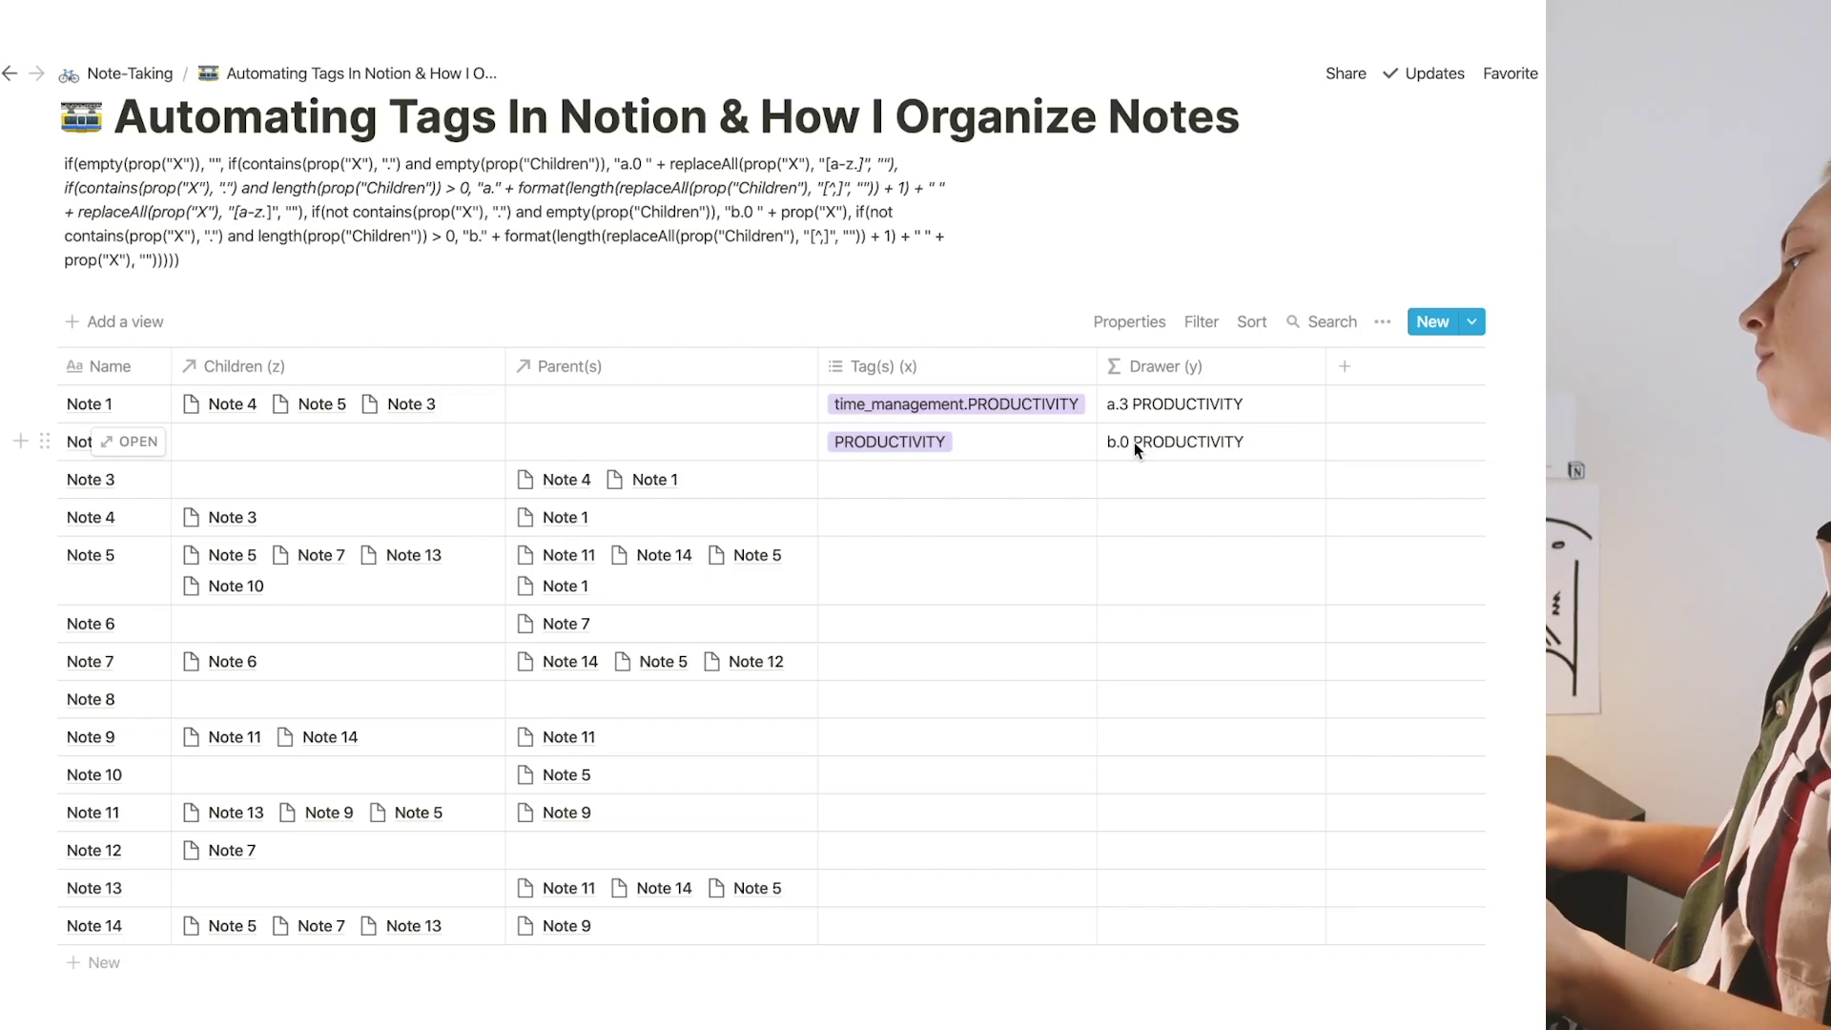
pyautogui.click(1253, 321)
# - Add a Drawer (y) sort in descending order, then reopen a Drawer cell's formula
pyautogui.click(1087, 530)
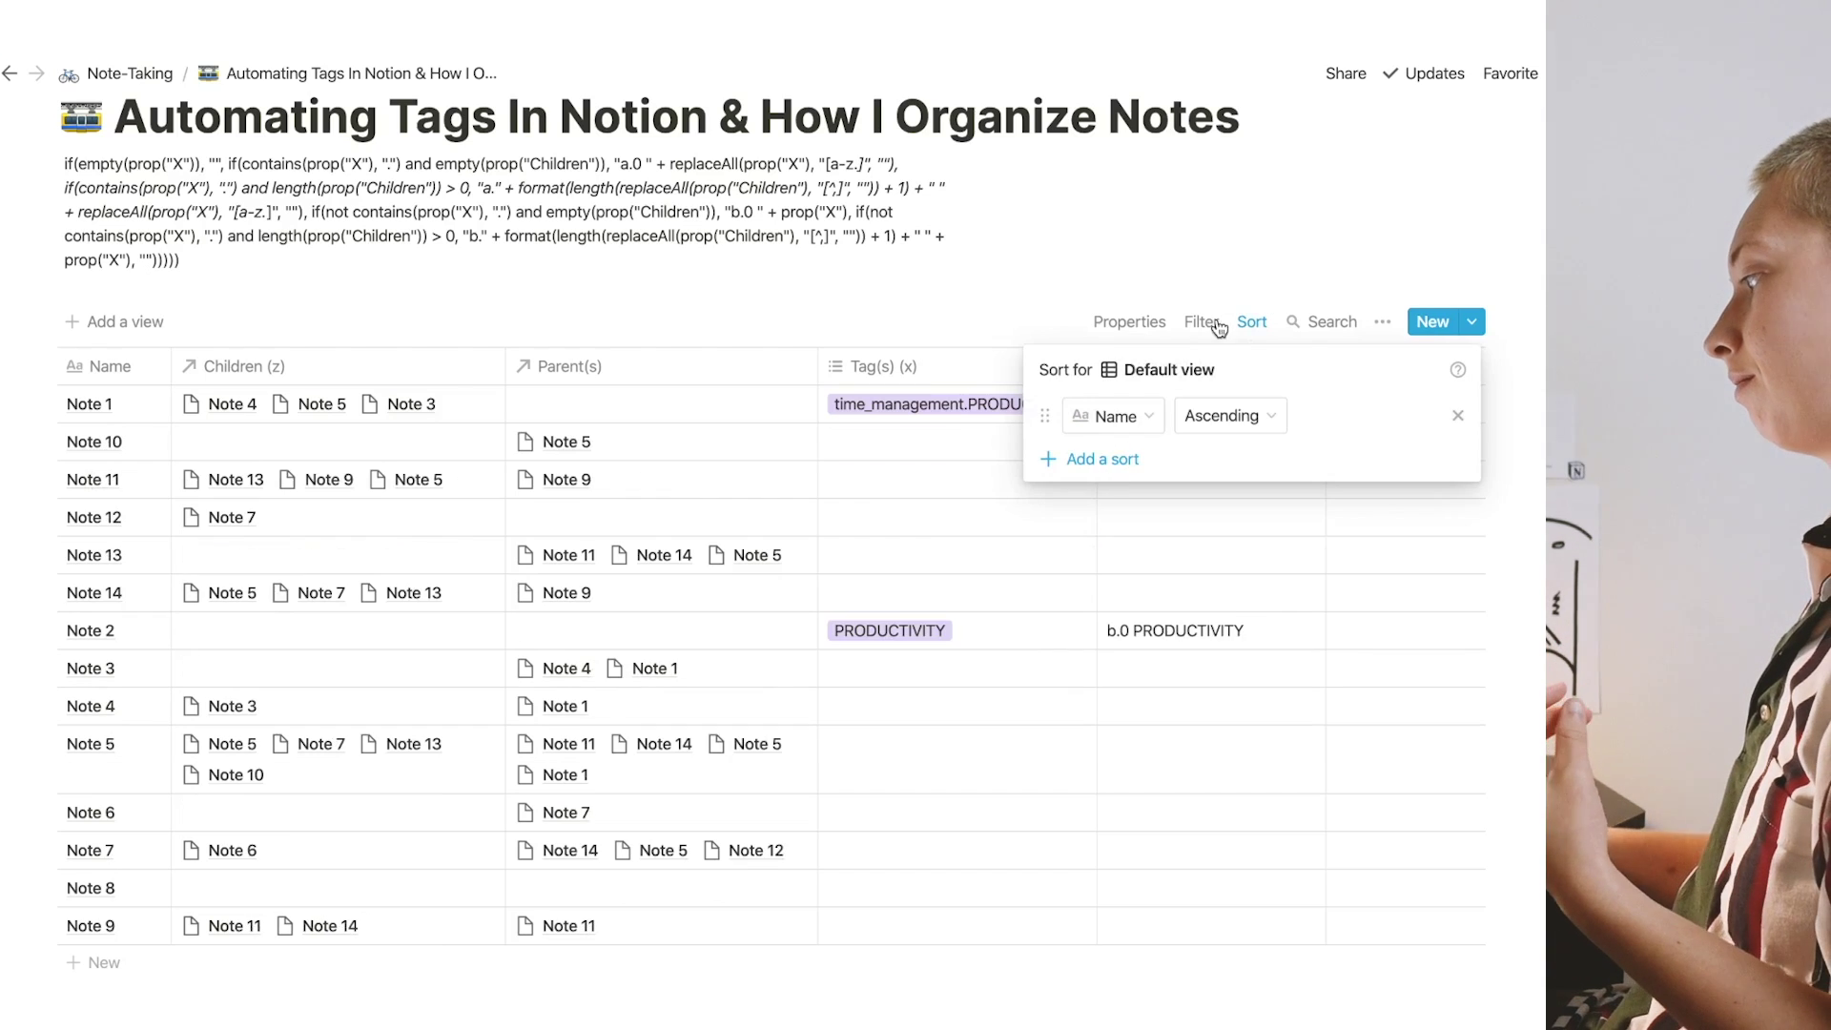
pyautogui.click(1130, 416)
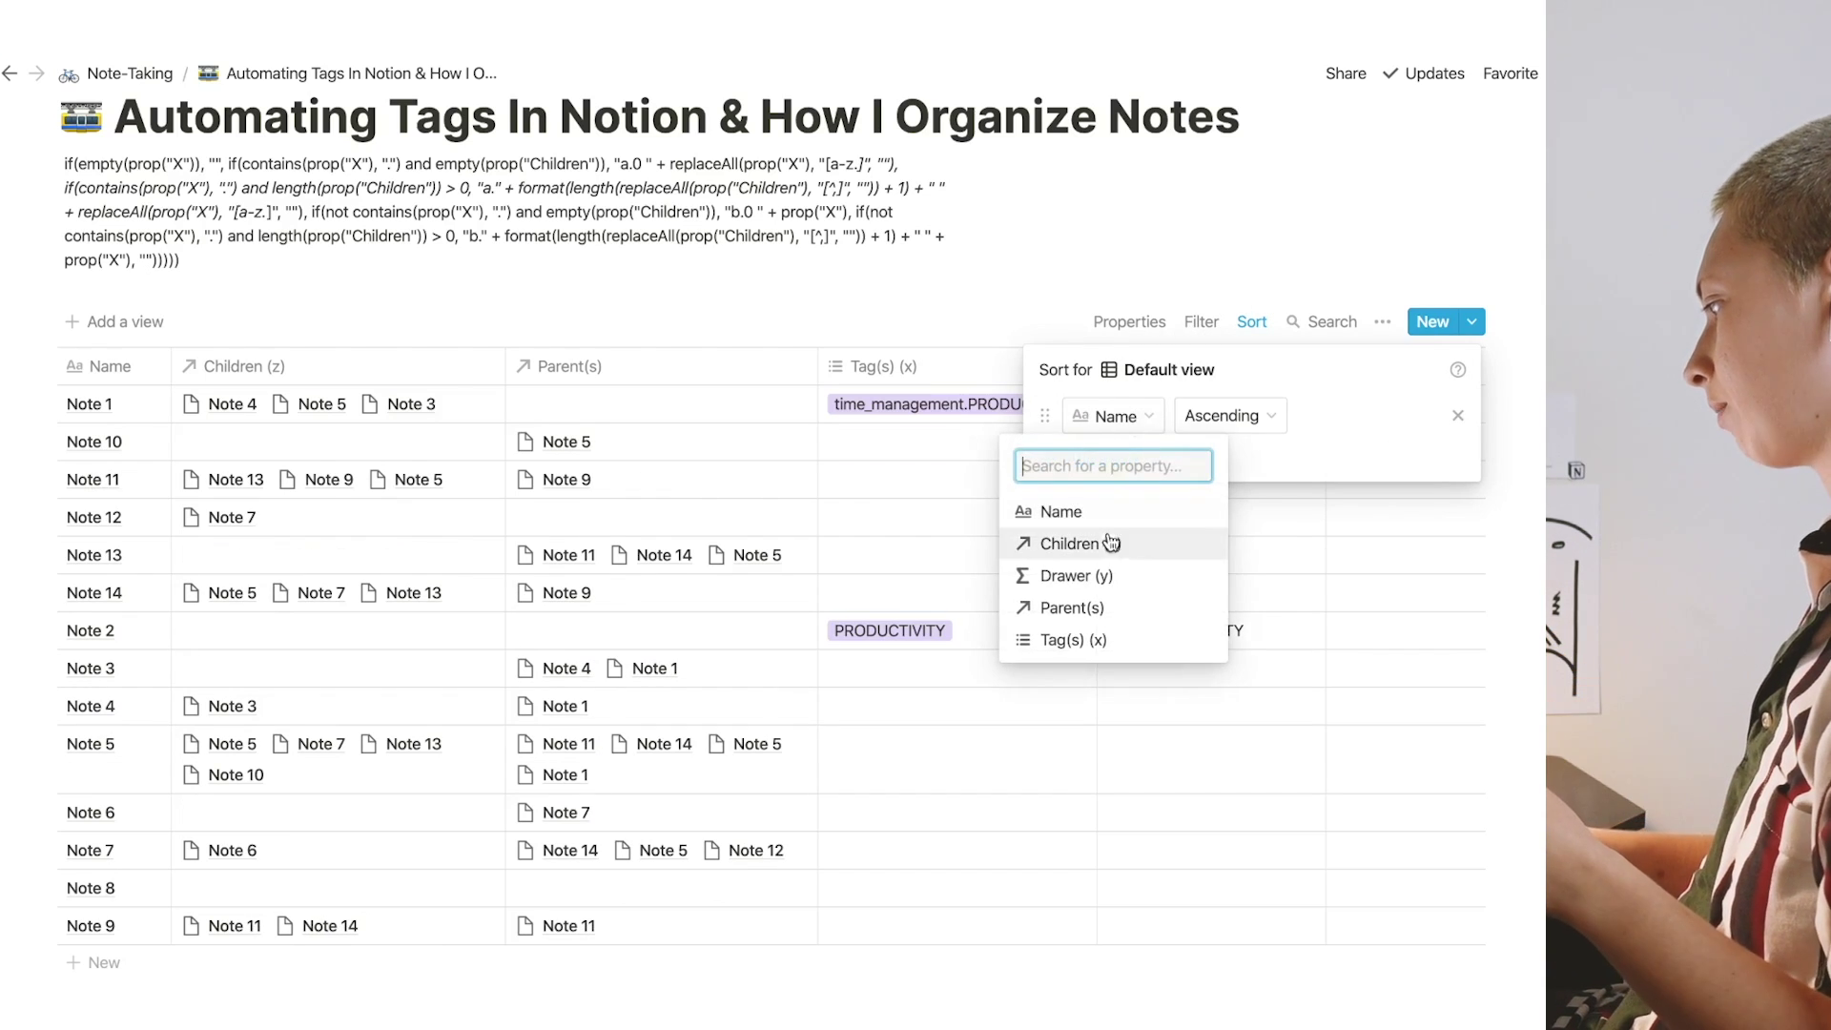
pyautogui.click(1076, 576)
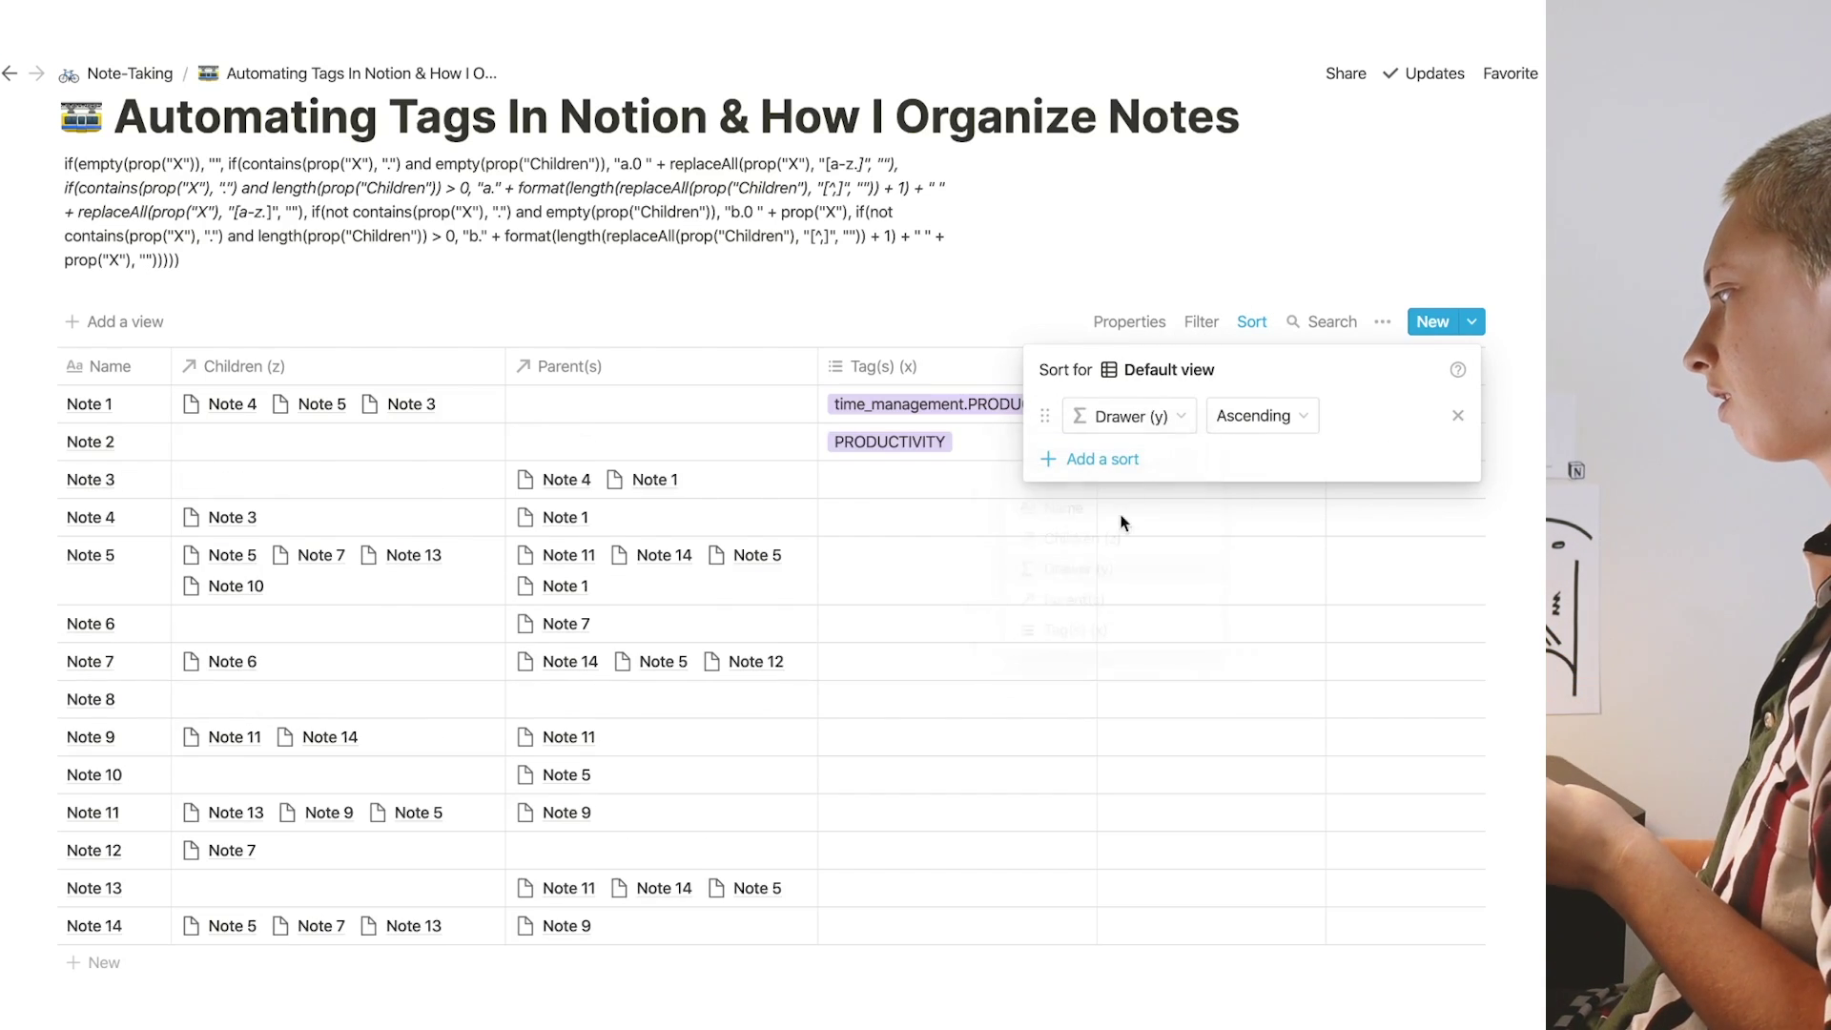
pyautogui.click(1252, 418)
pyautogui.click(1264, 496)
pyautogui.click(832, 539)
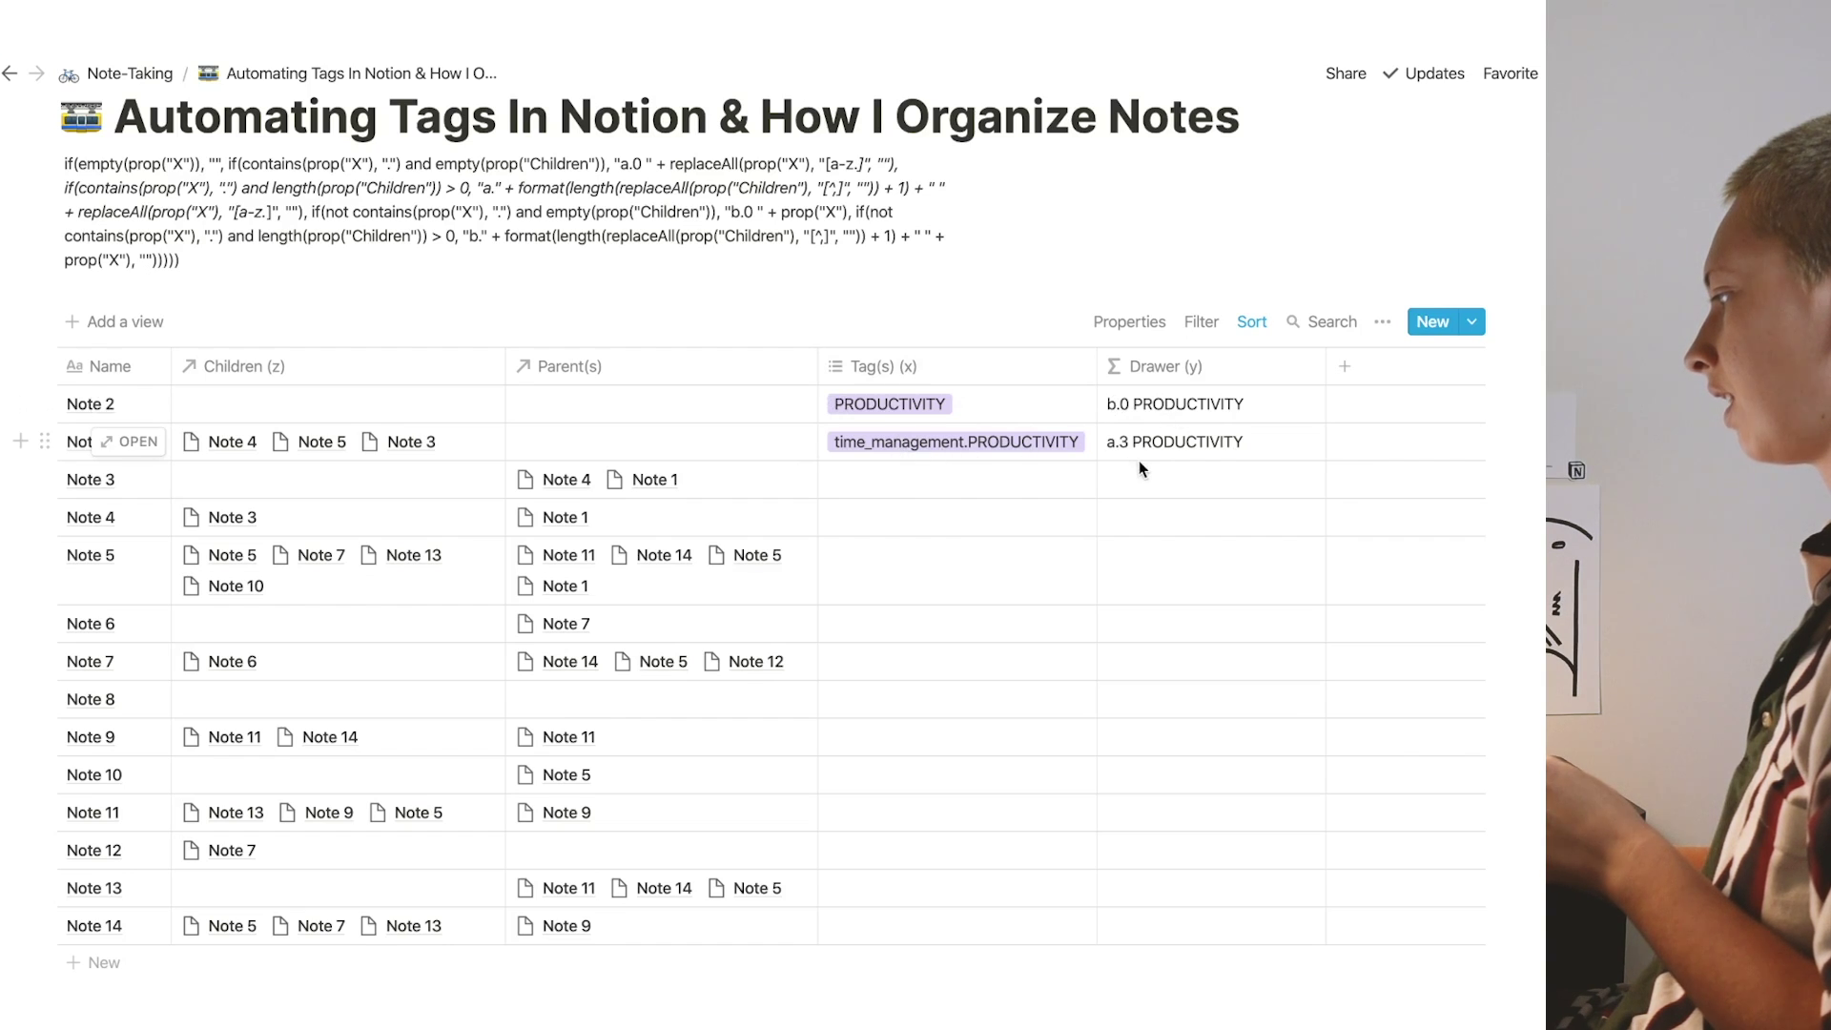
pyautogui.click(1175, 481)
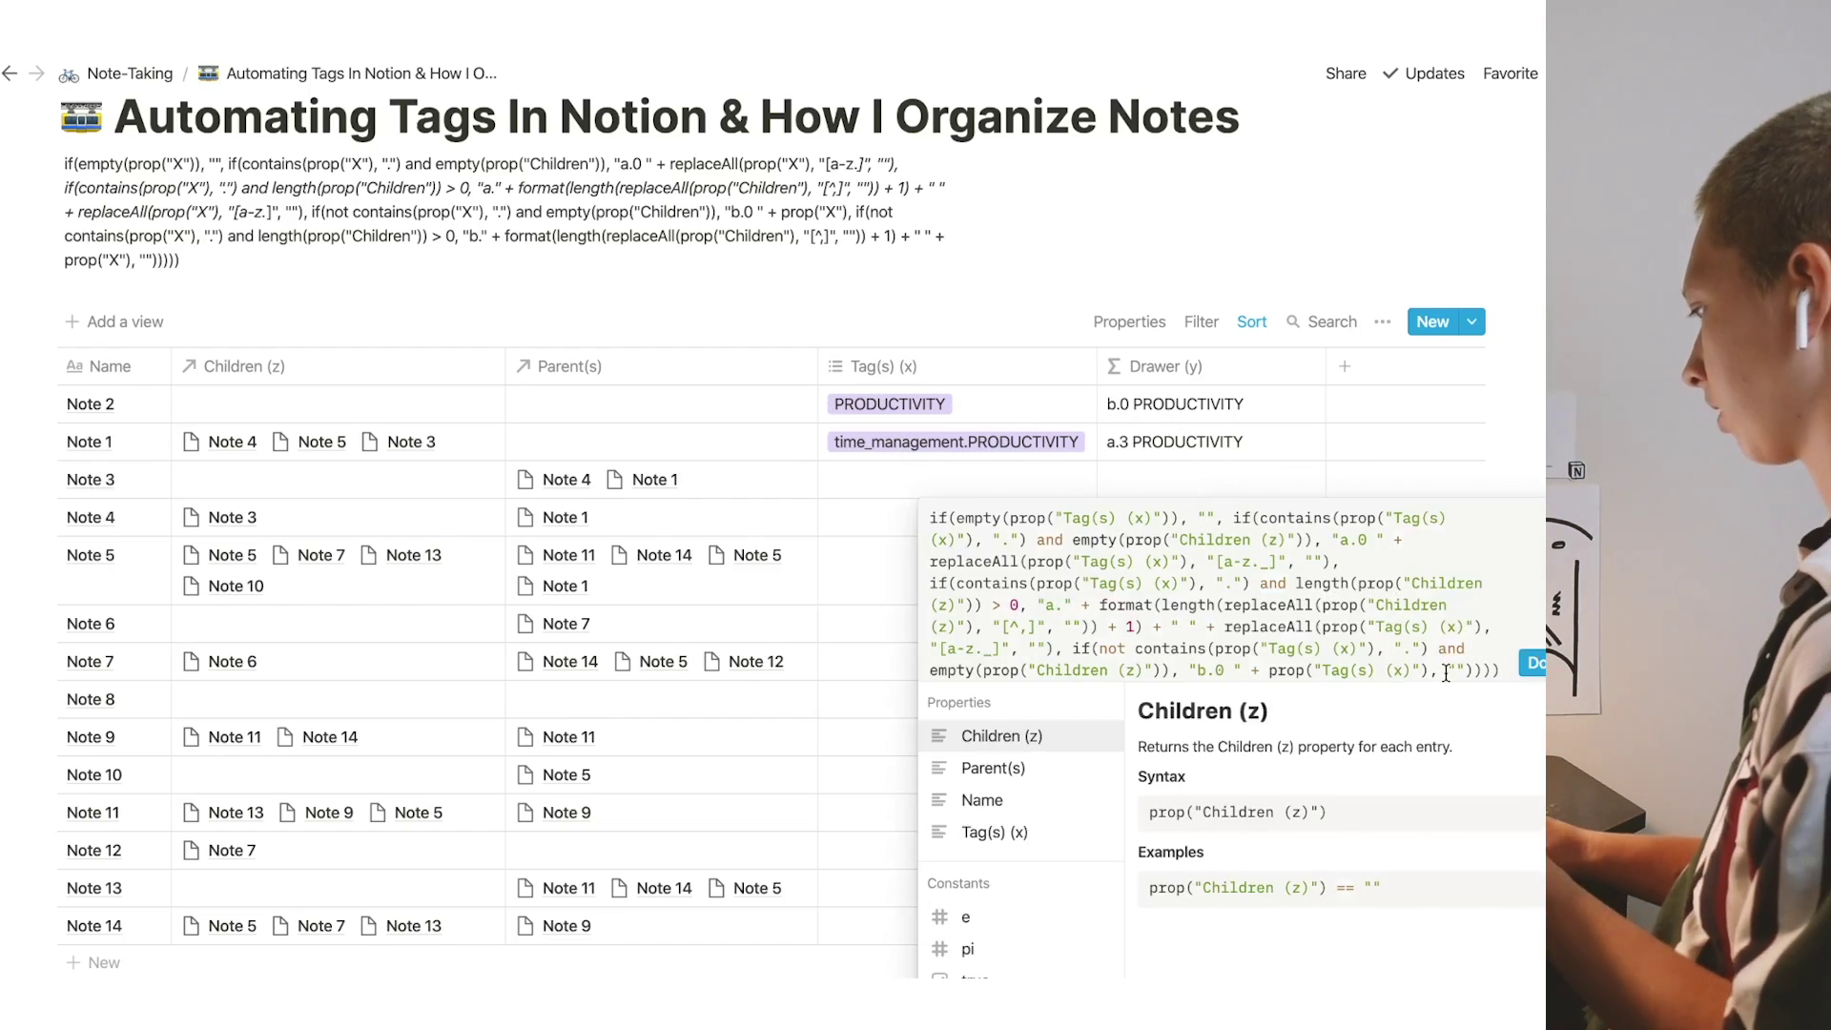
# - Duplicate the last if(not ...) clause of the Drawer formula
pyautogui.click(1111, 651)
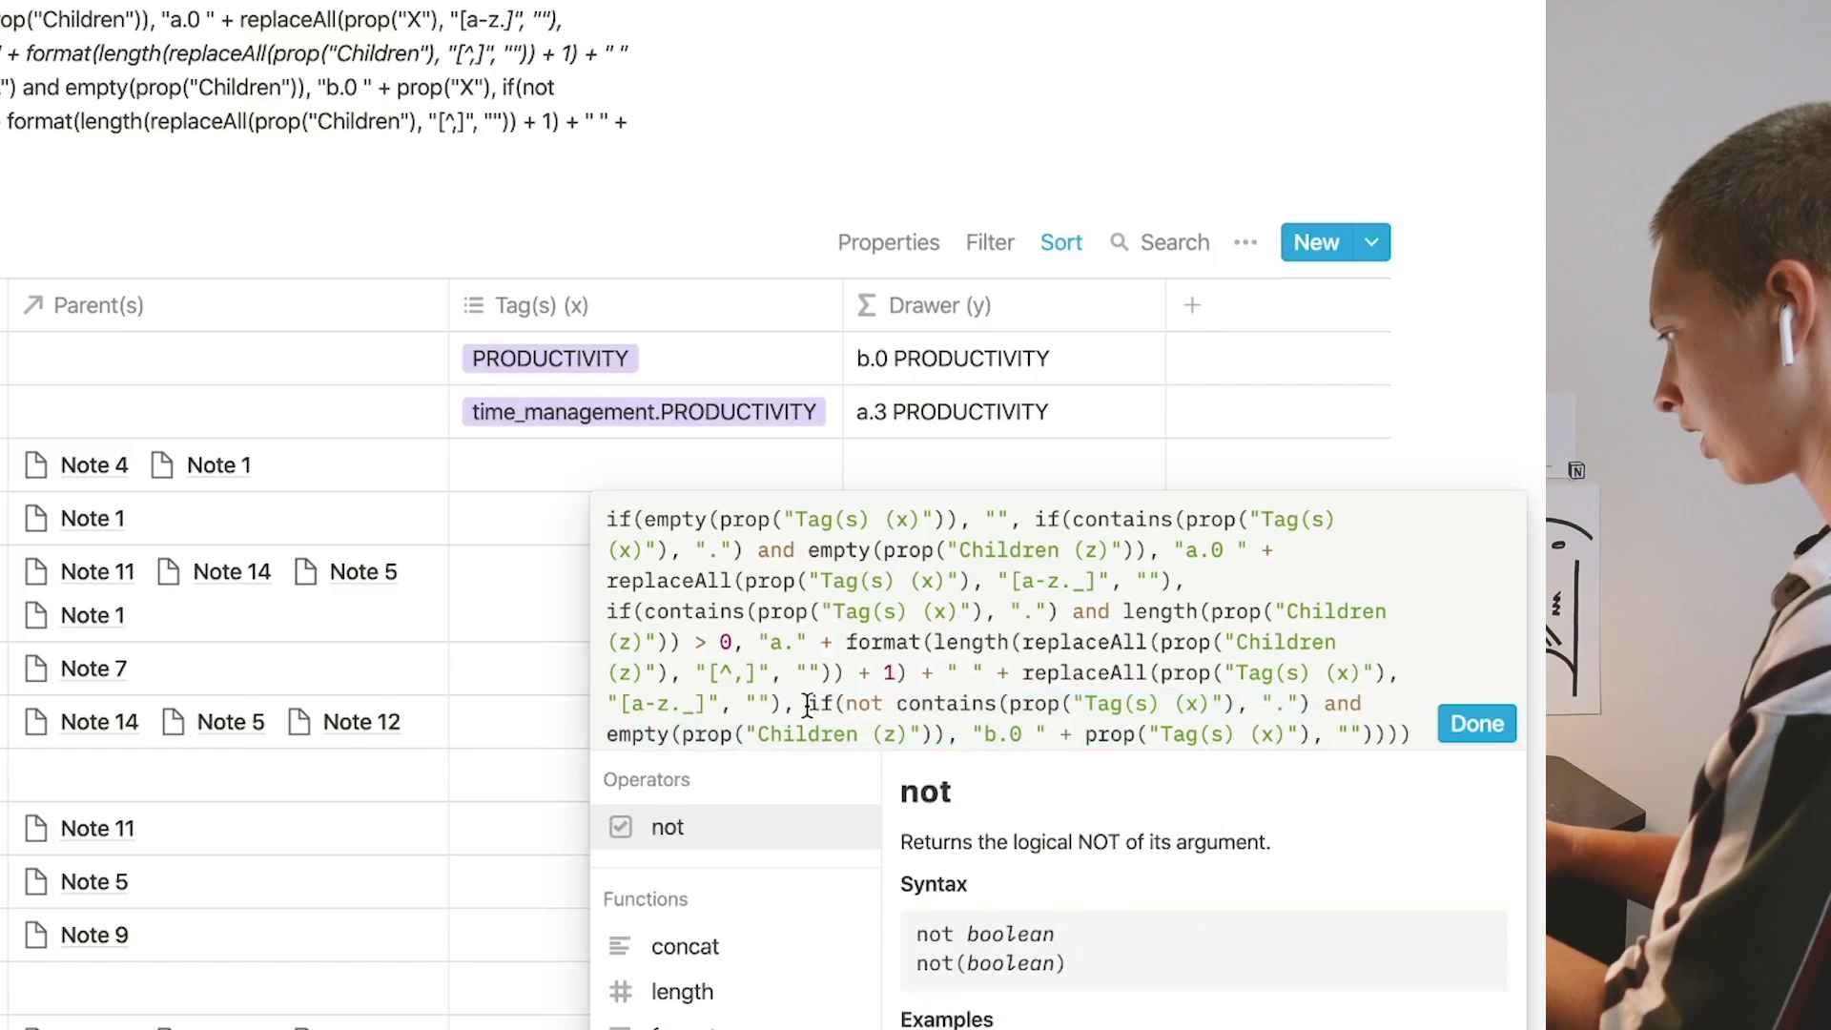
pyautogui.moveTo(808, 706); pyautogui.dragTo(1324, 743)
pyautogui.hotkey('ctrl', 'c')
pyautogui.click(1332, 743)
pyautogui.hotkey('ctrl', 'v')
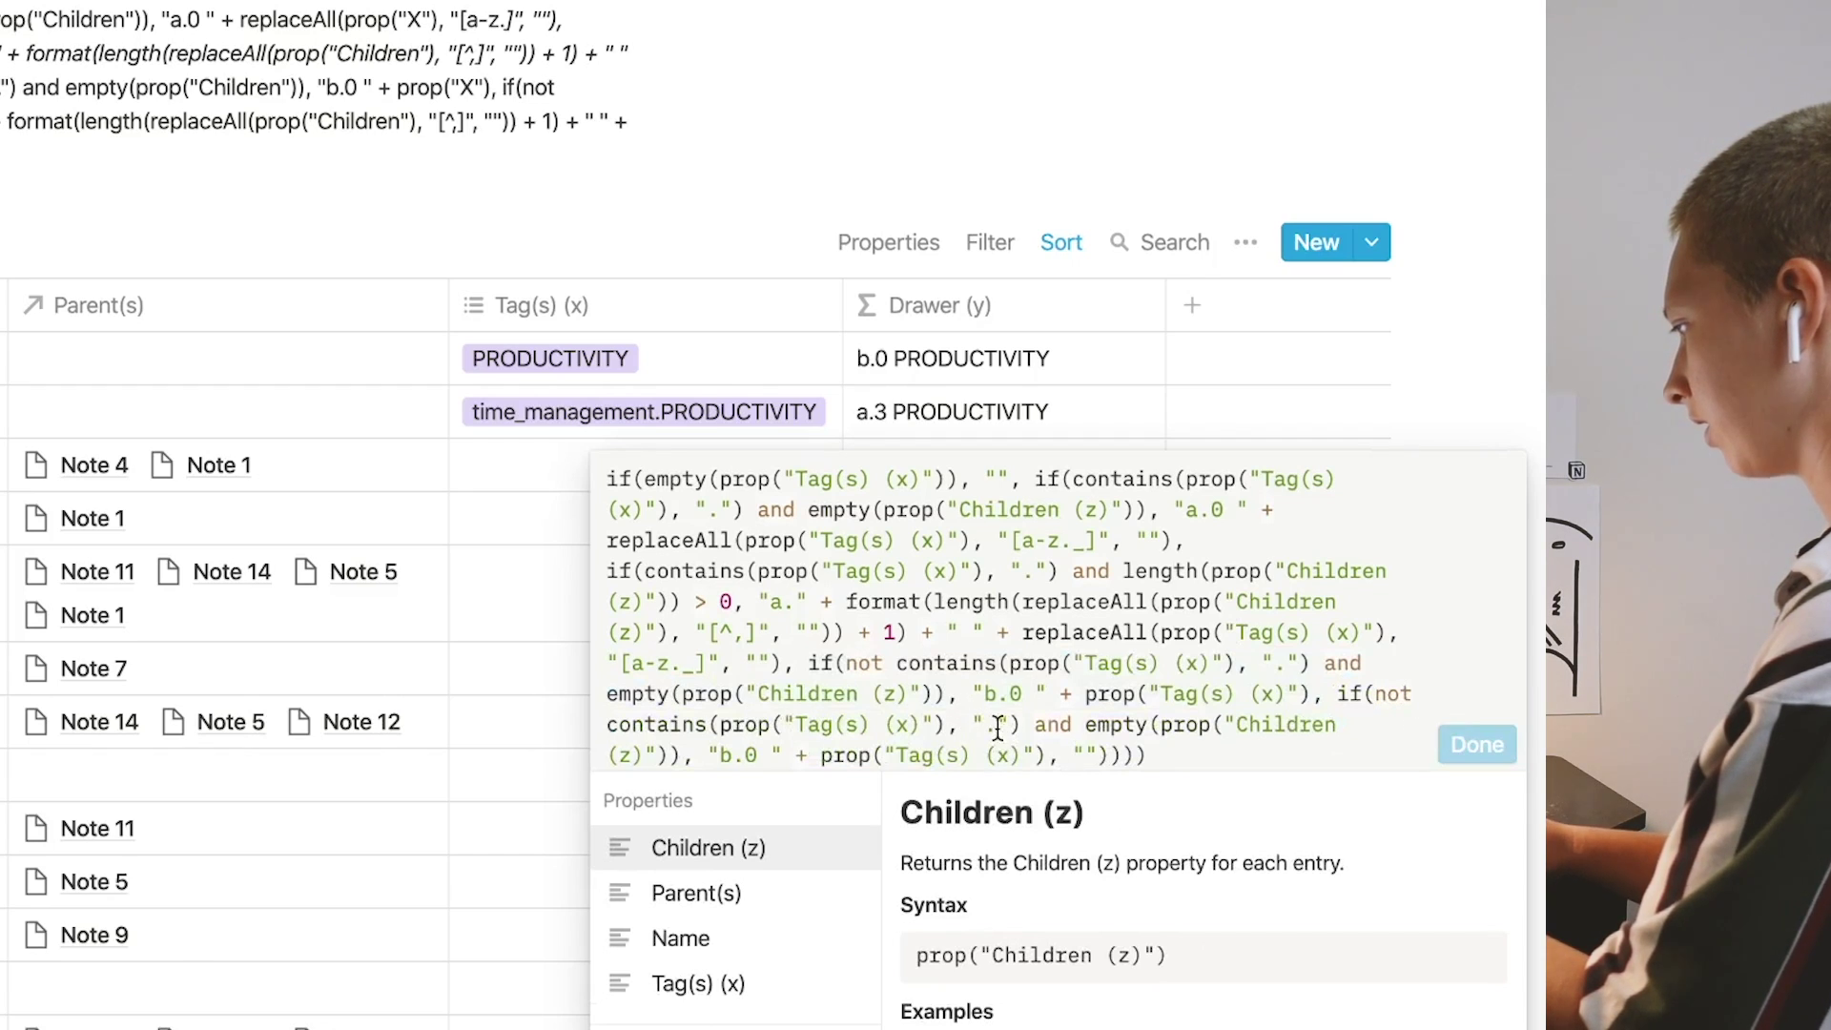
# - Replace the copy's empty Children check with length(prop("Children (z)")) > 0
pyautogui.moveTo(1086, 731); pyautogui.dragTo(677, 758)
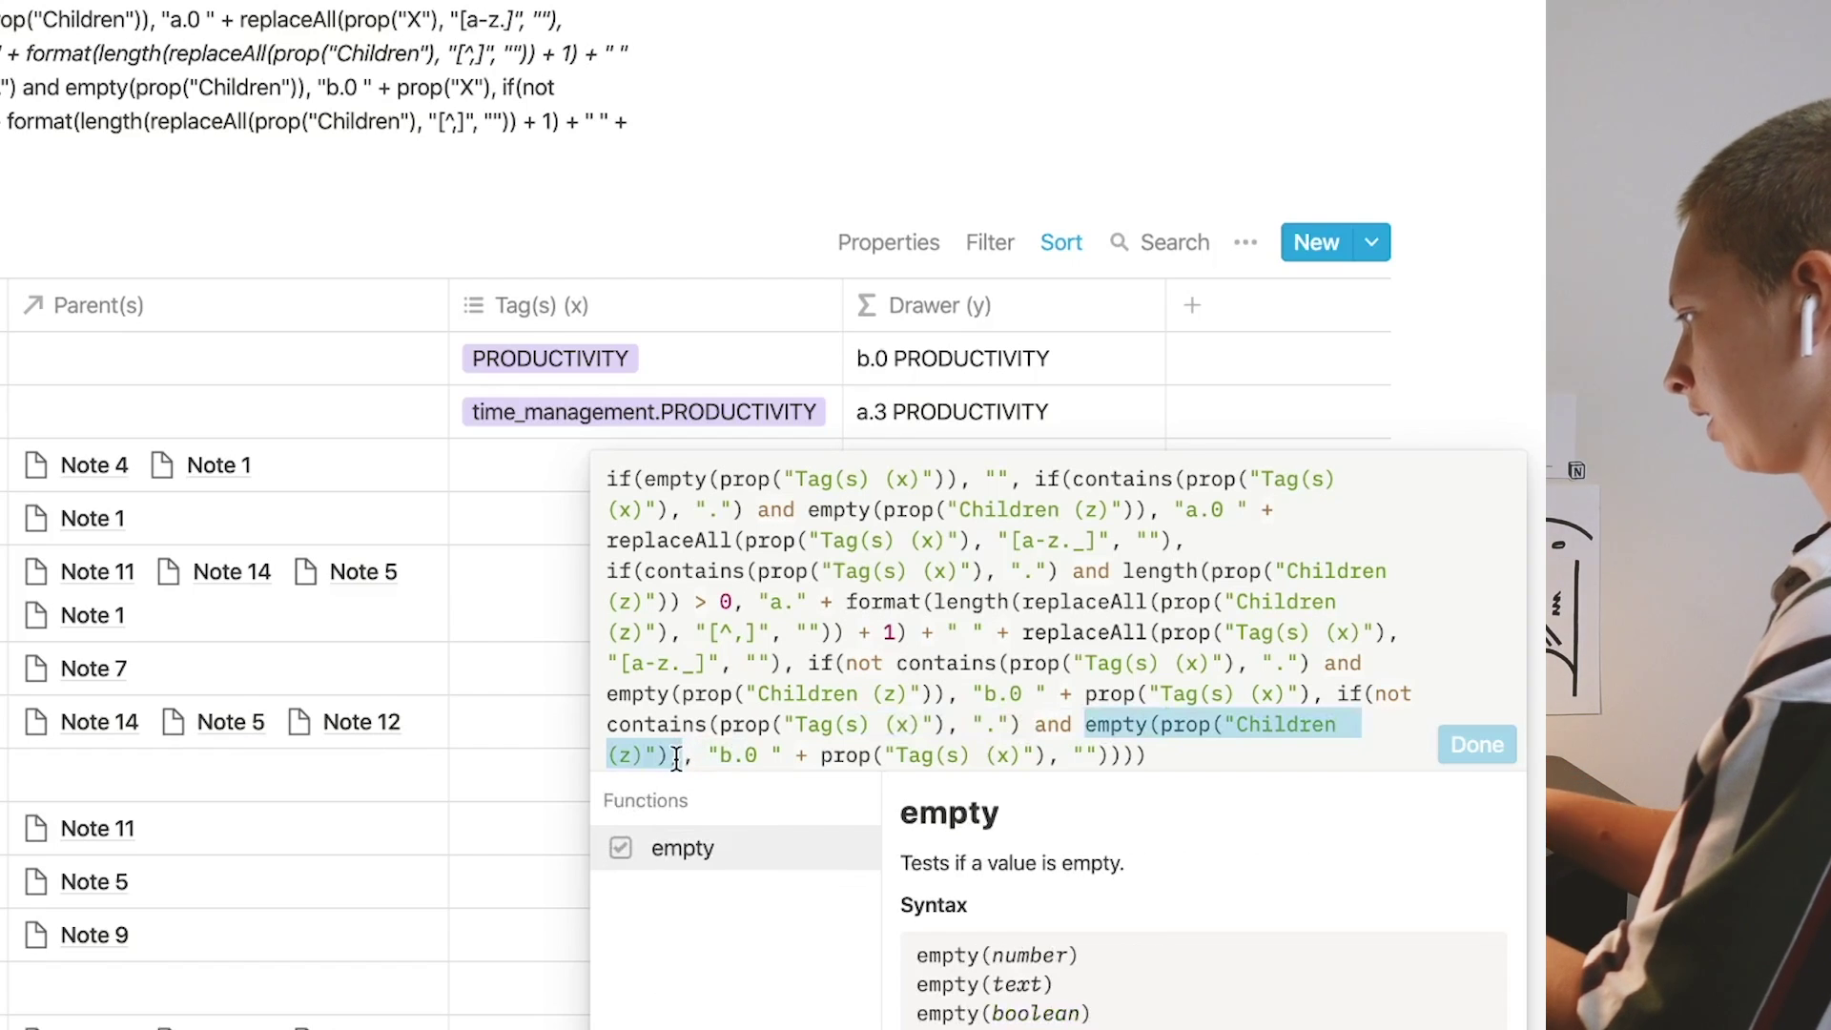
pyautogui.press('BackSpace')
pyautogui.write('length')
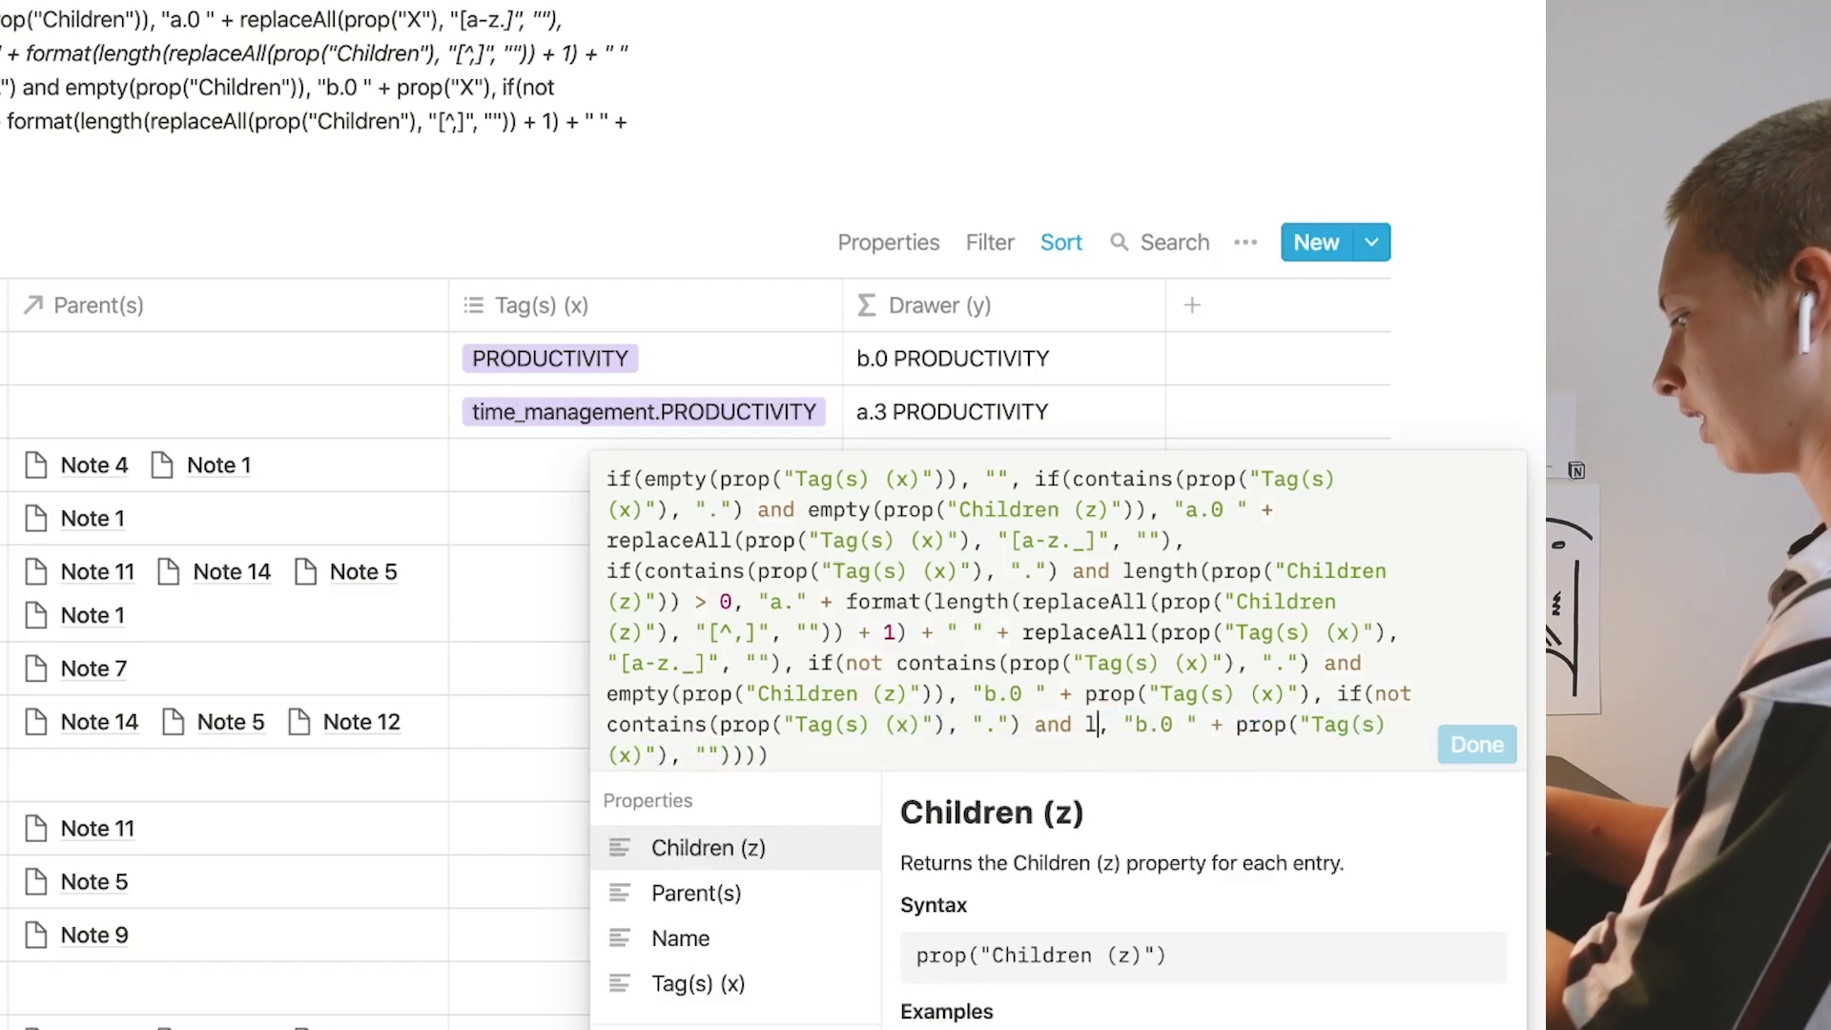
pyautogui.write('(prop')
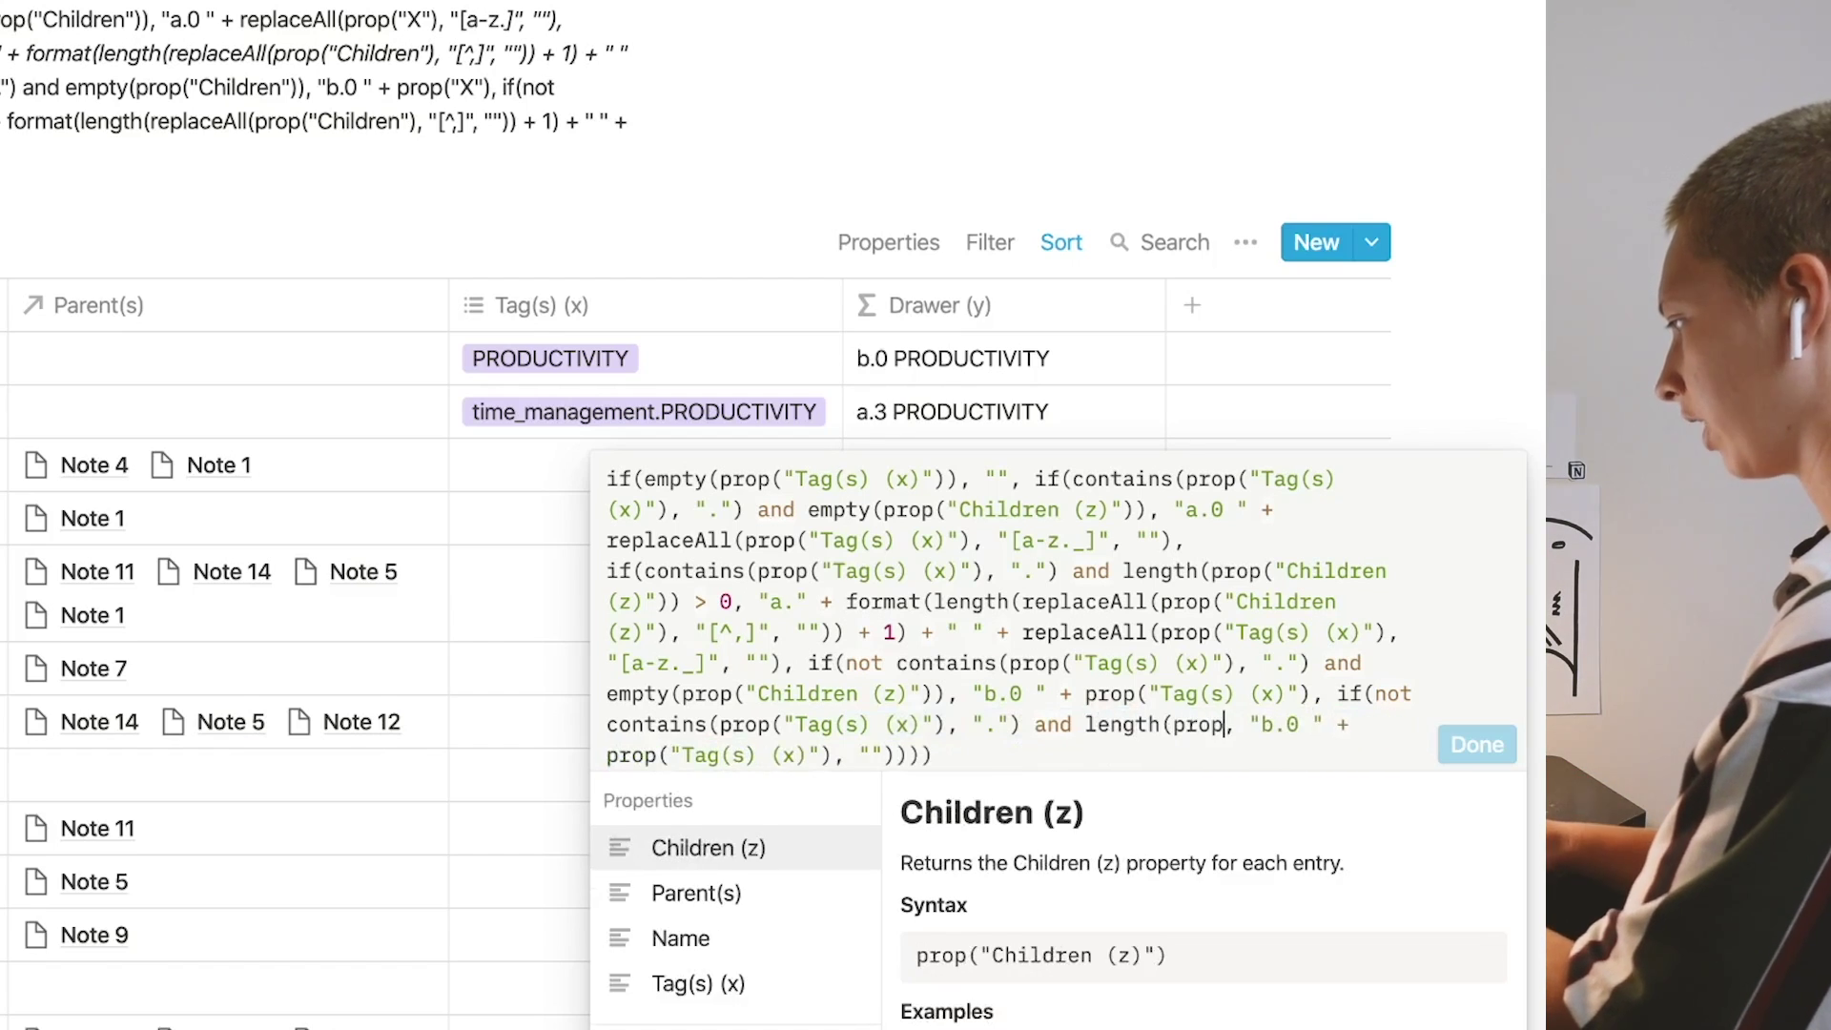
pyautogui.click(706, 848)
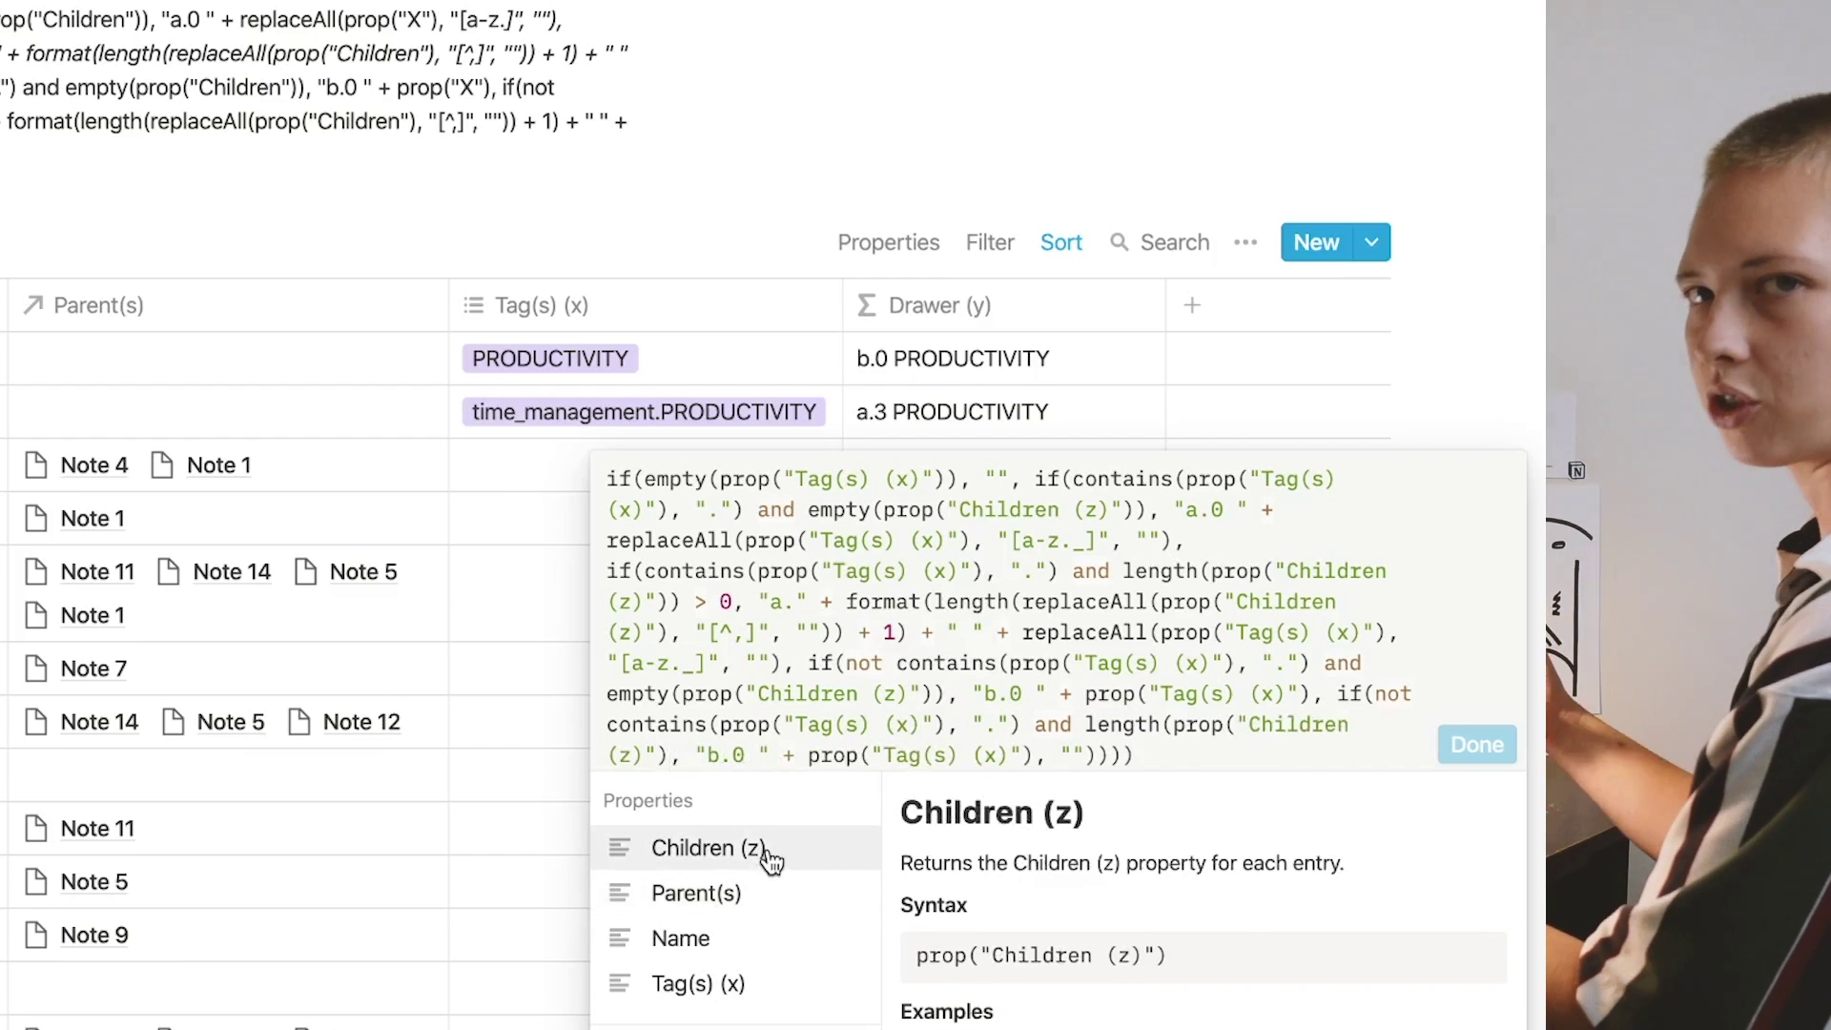
pyautogui.write(') > 0,')
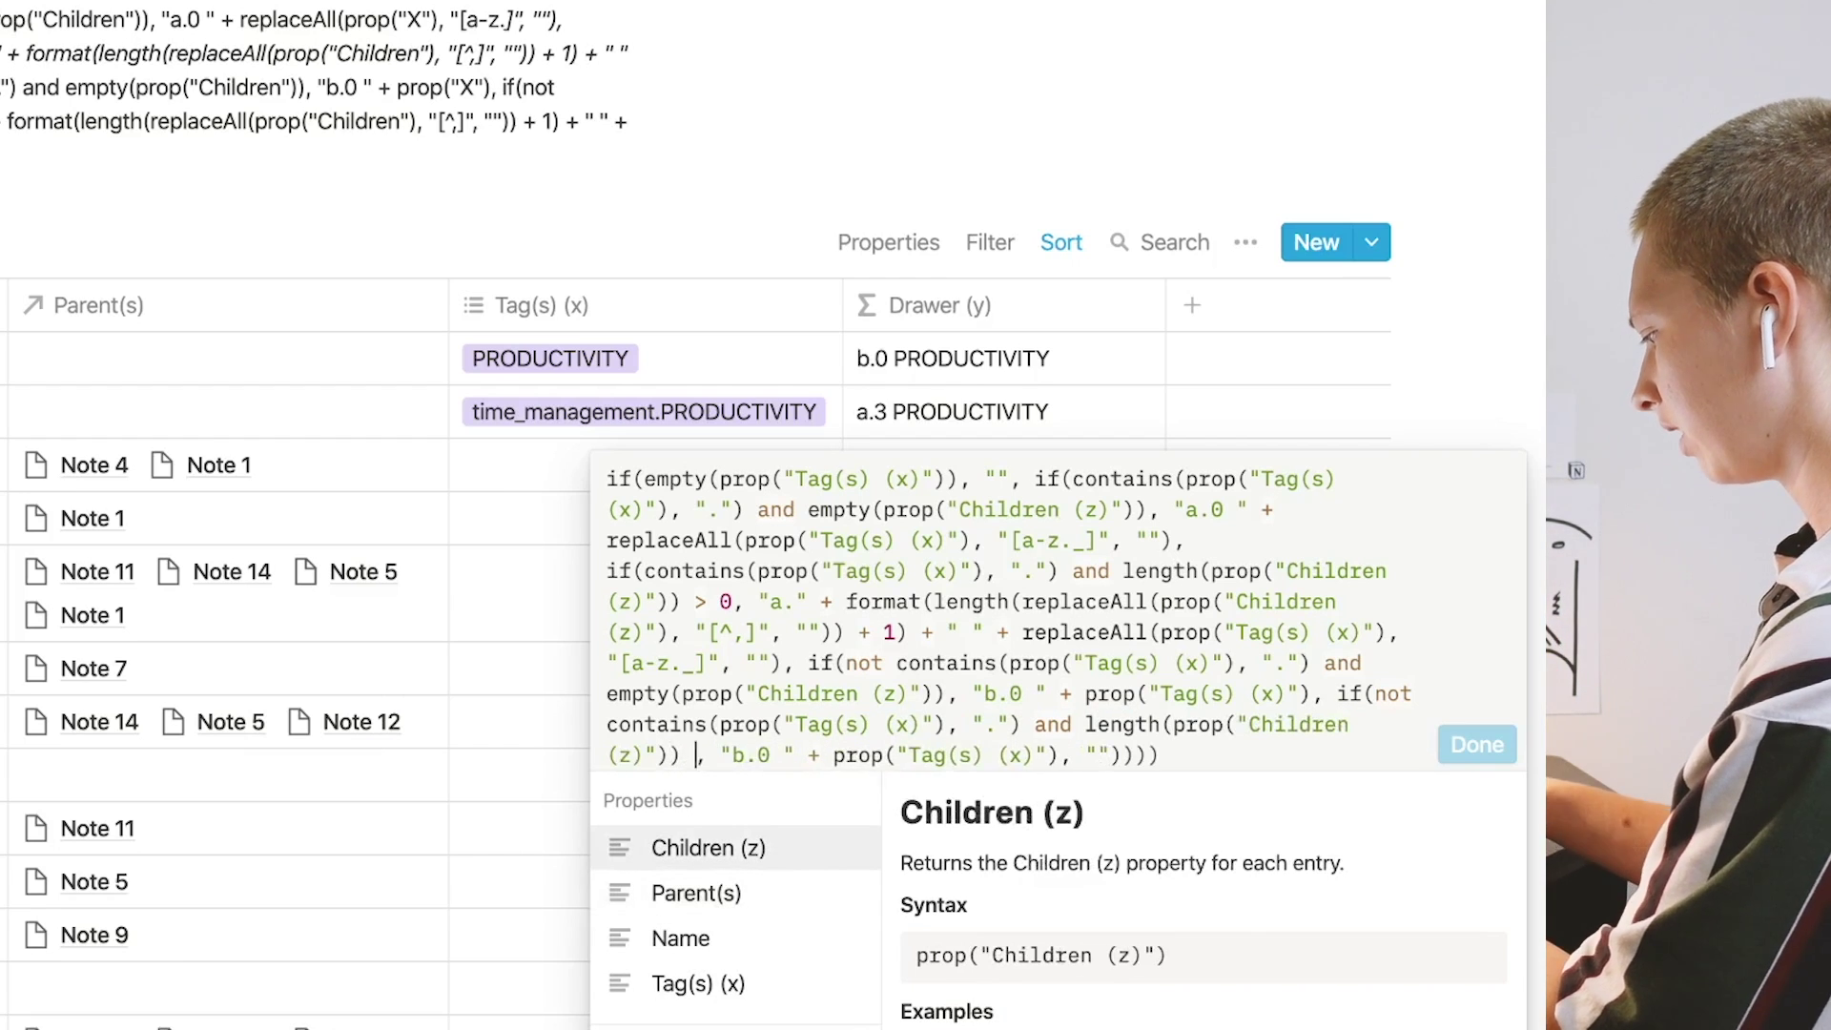
pyautogui.press('Delete')
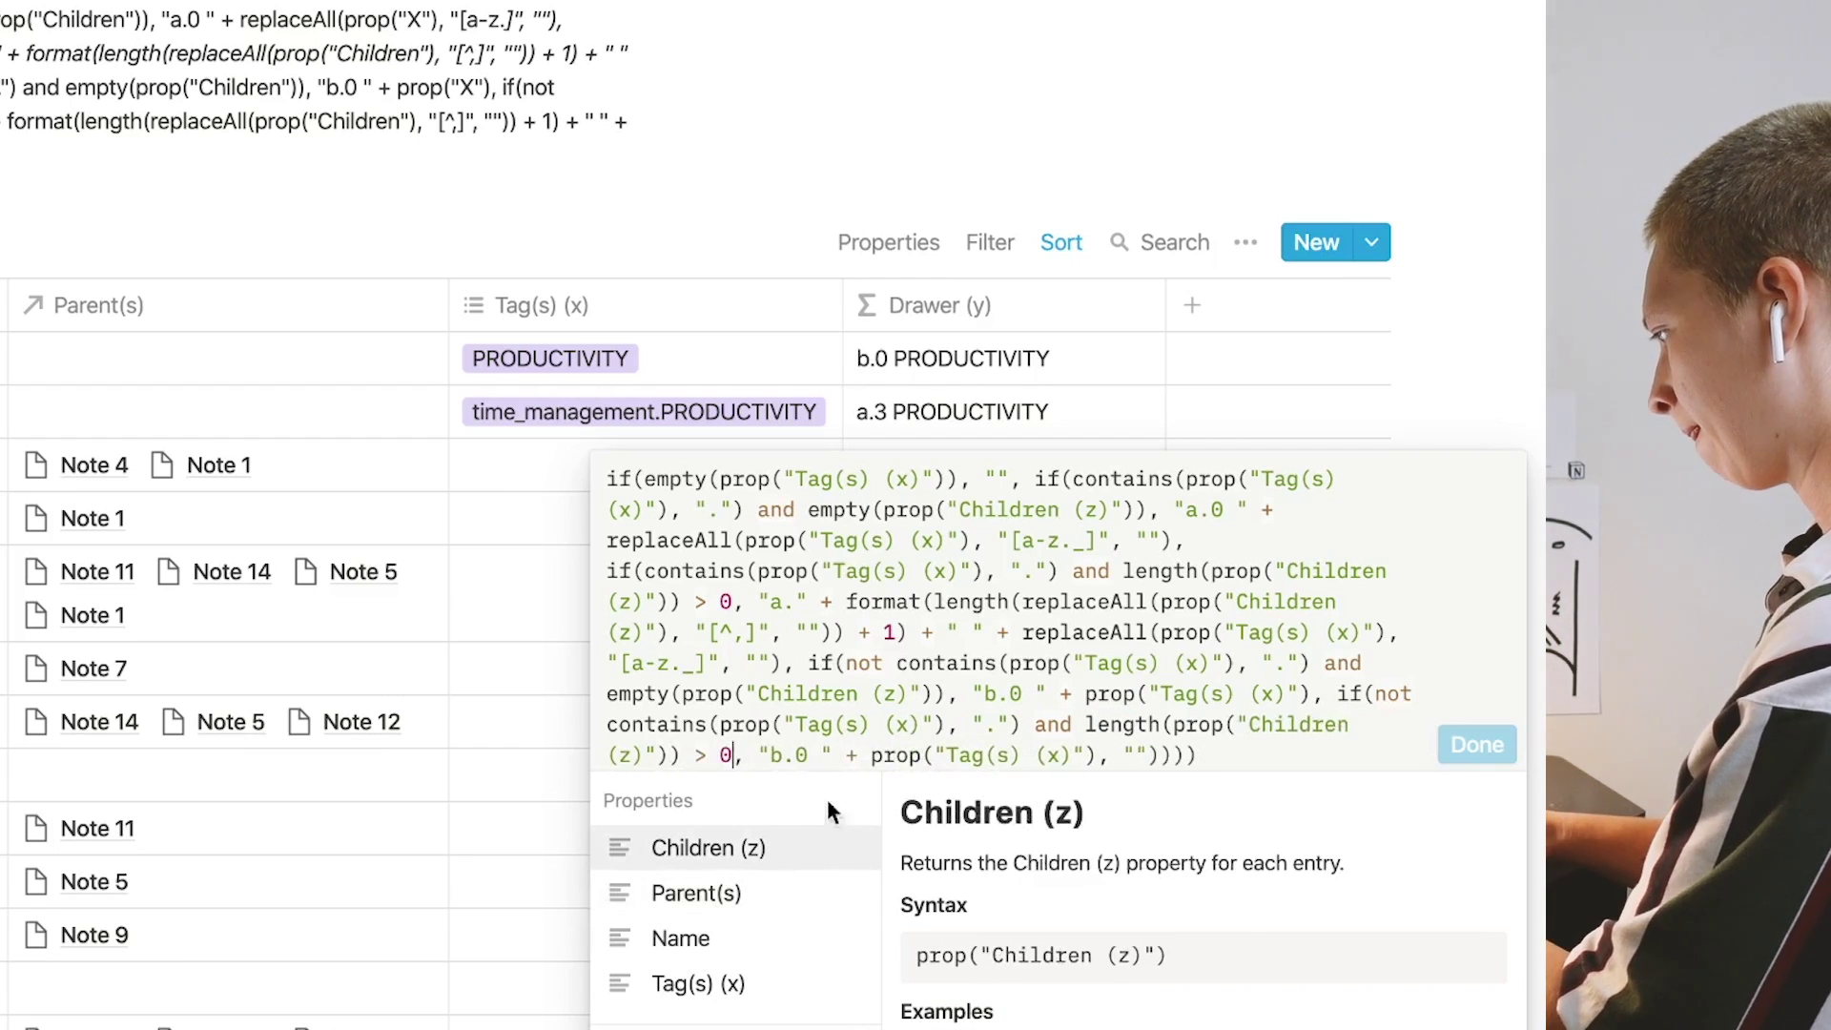
# - Make the copy return "b." plus the format() child count plus the tag, and save
pyautogui.click(819, 756)
pyautogui.press('BackSpace')
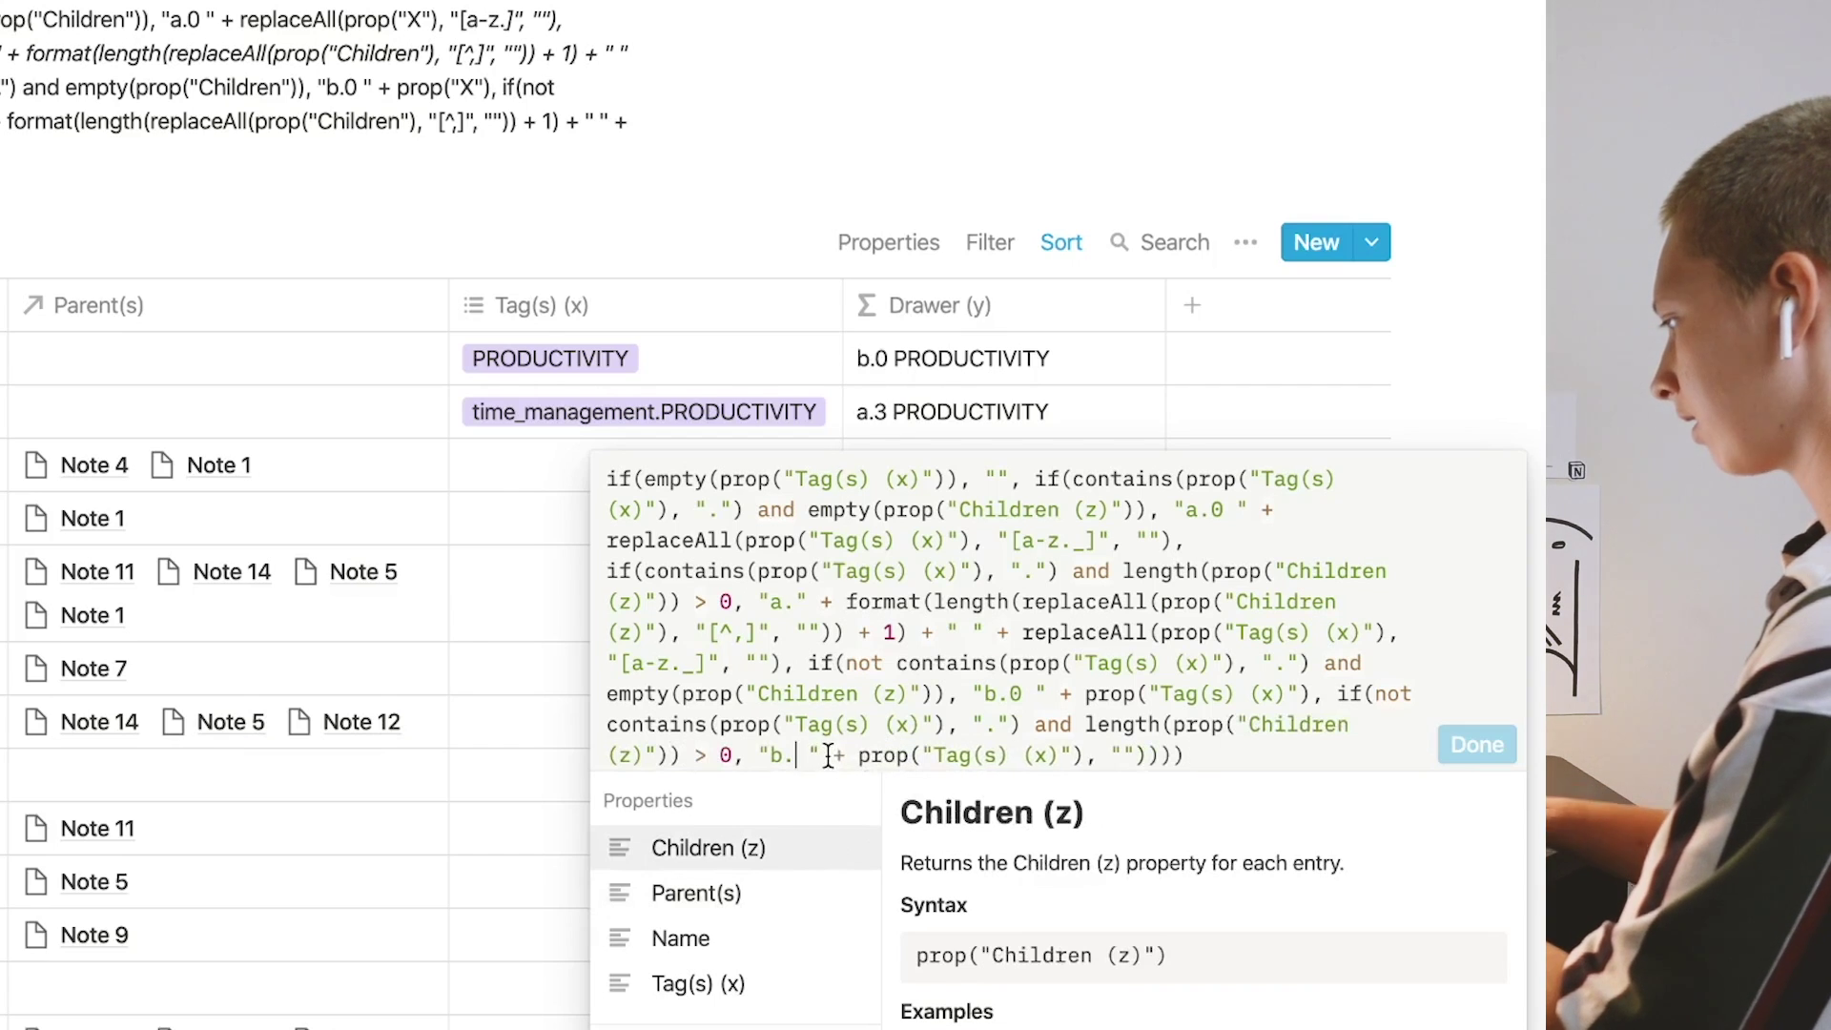
pyautogui.press('Delete')
pyautogui.press('Delete')
pyautogui.write('" +')
pyautogui.click(849, 601)
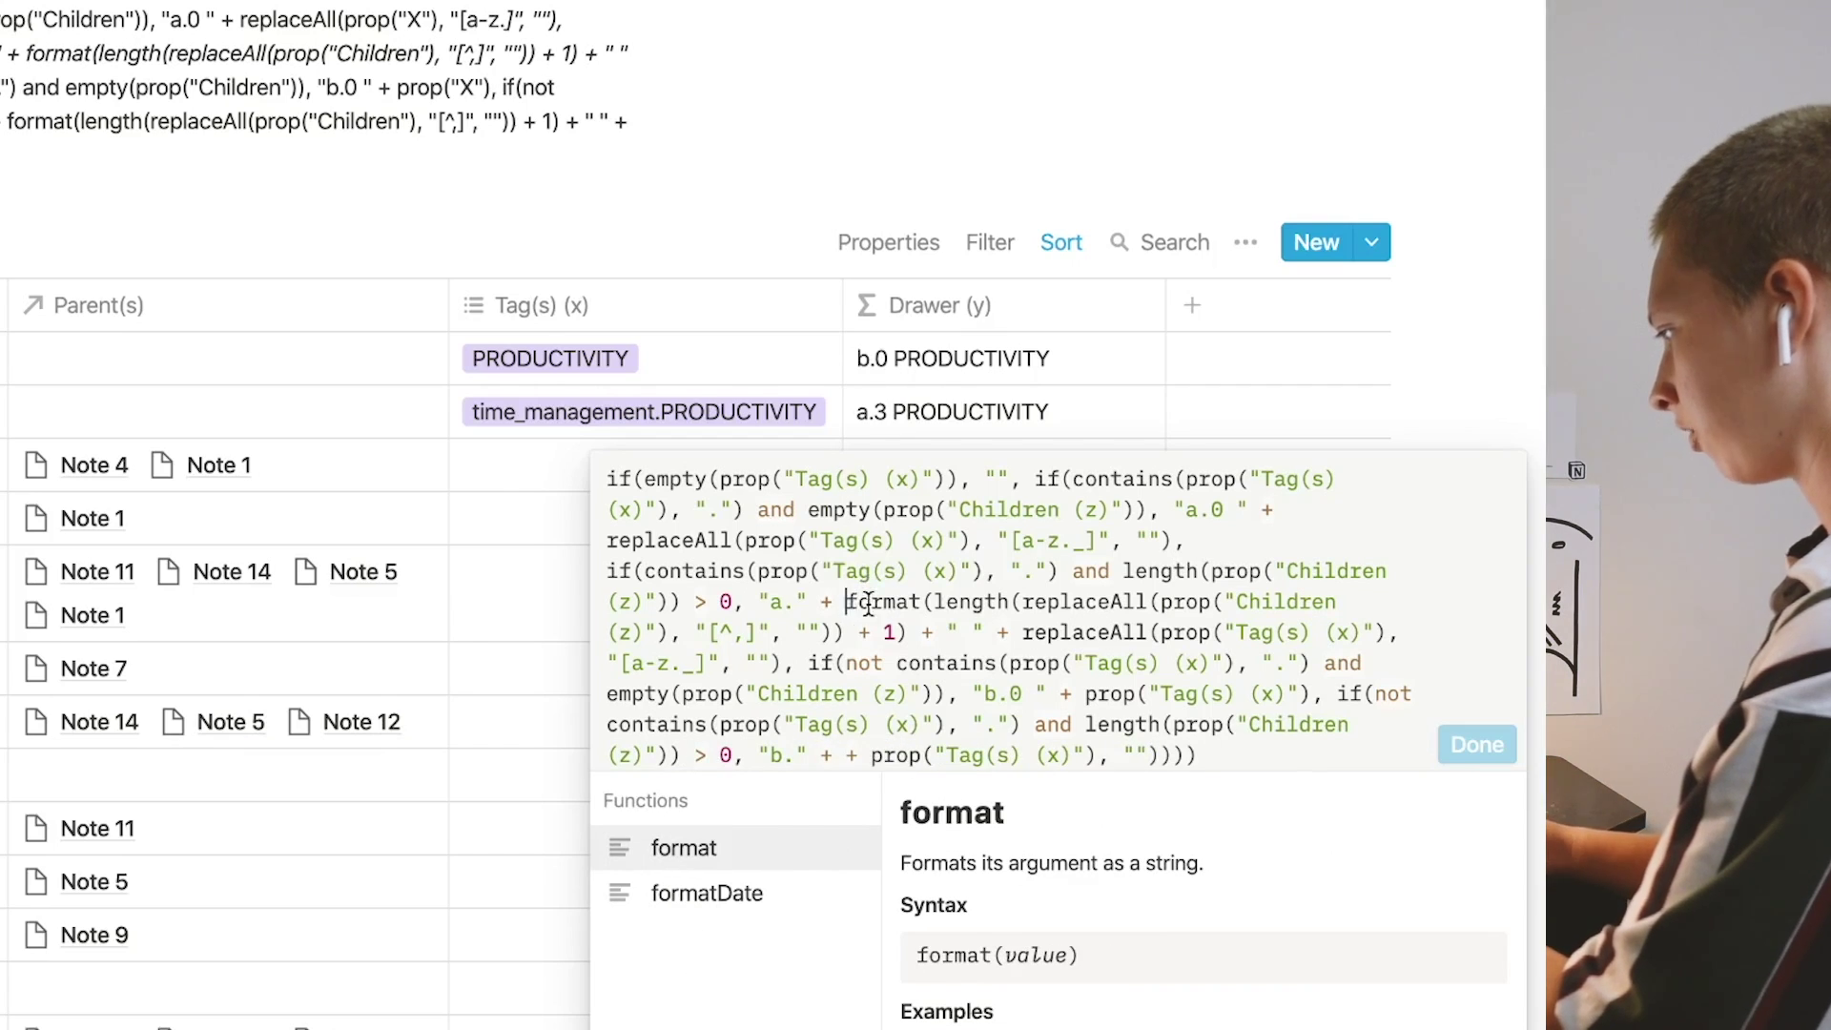
pyautogui.moveTo(847, 602); pyautogui.dragTo(892, 633)
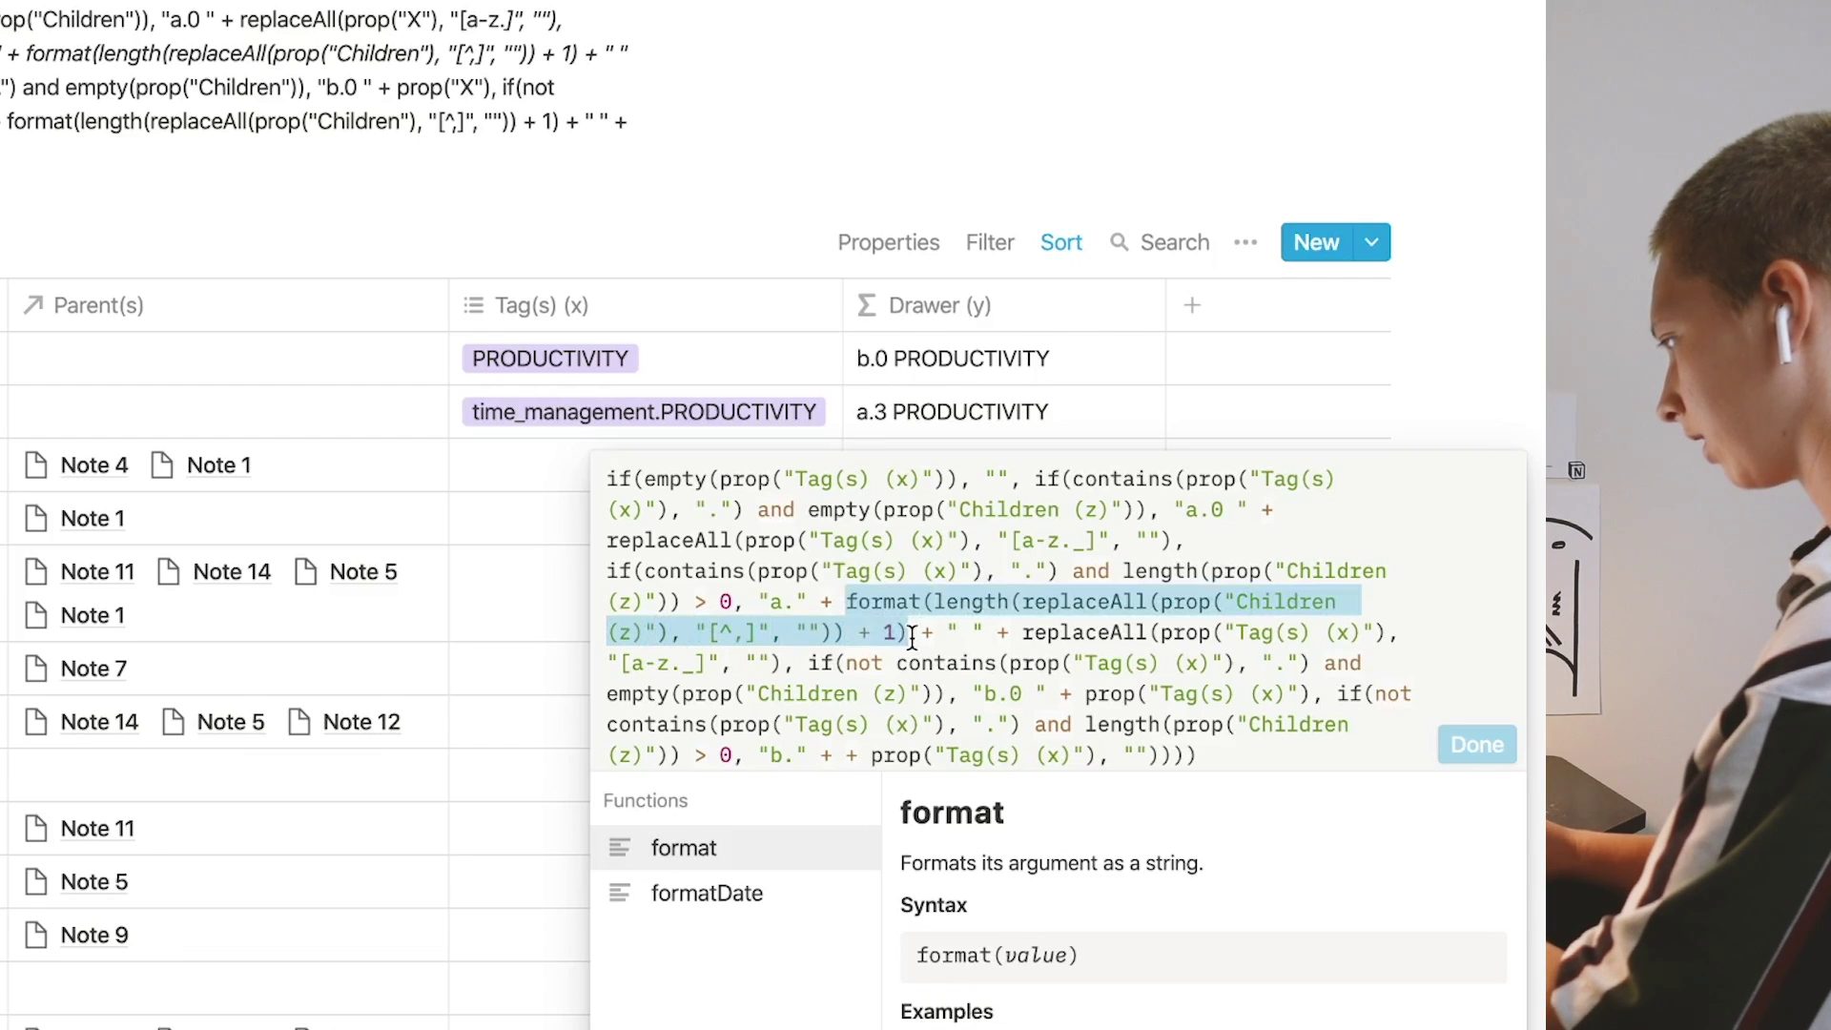
pyautogui.press('super+c')
pyautogui.click(845, 755)
pyautogui.press('super+v')
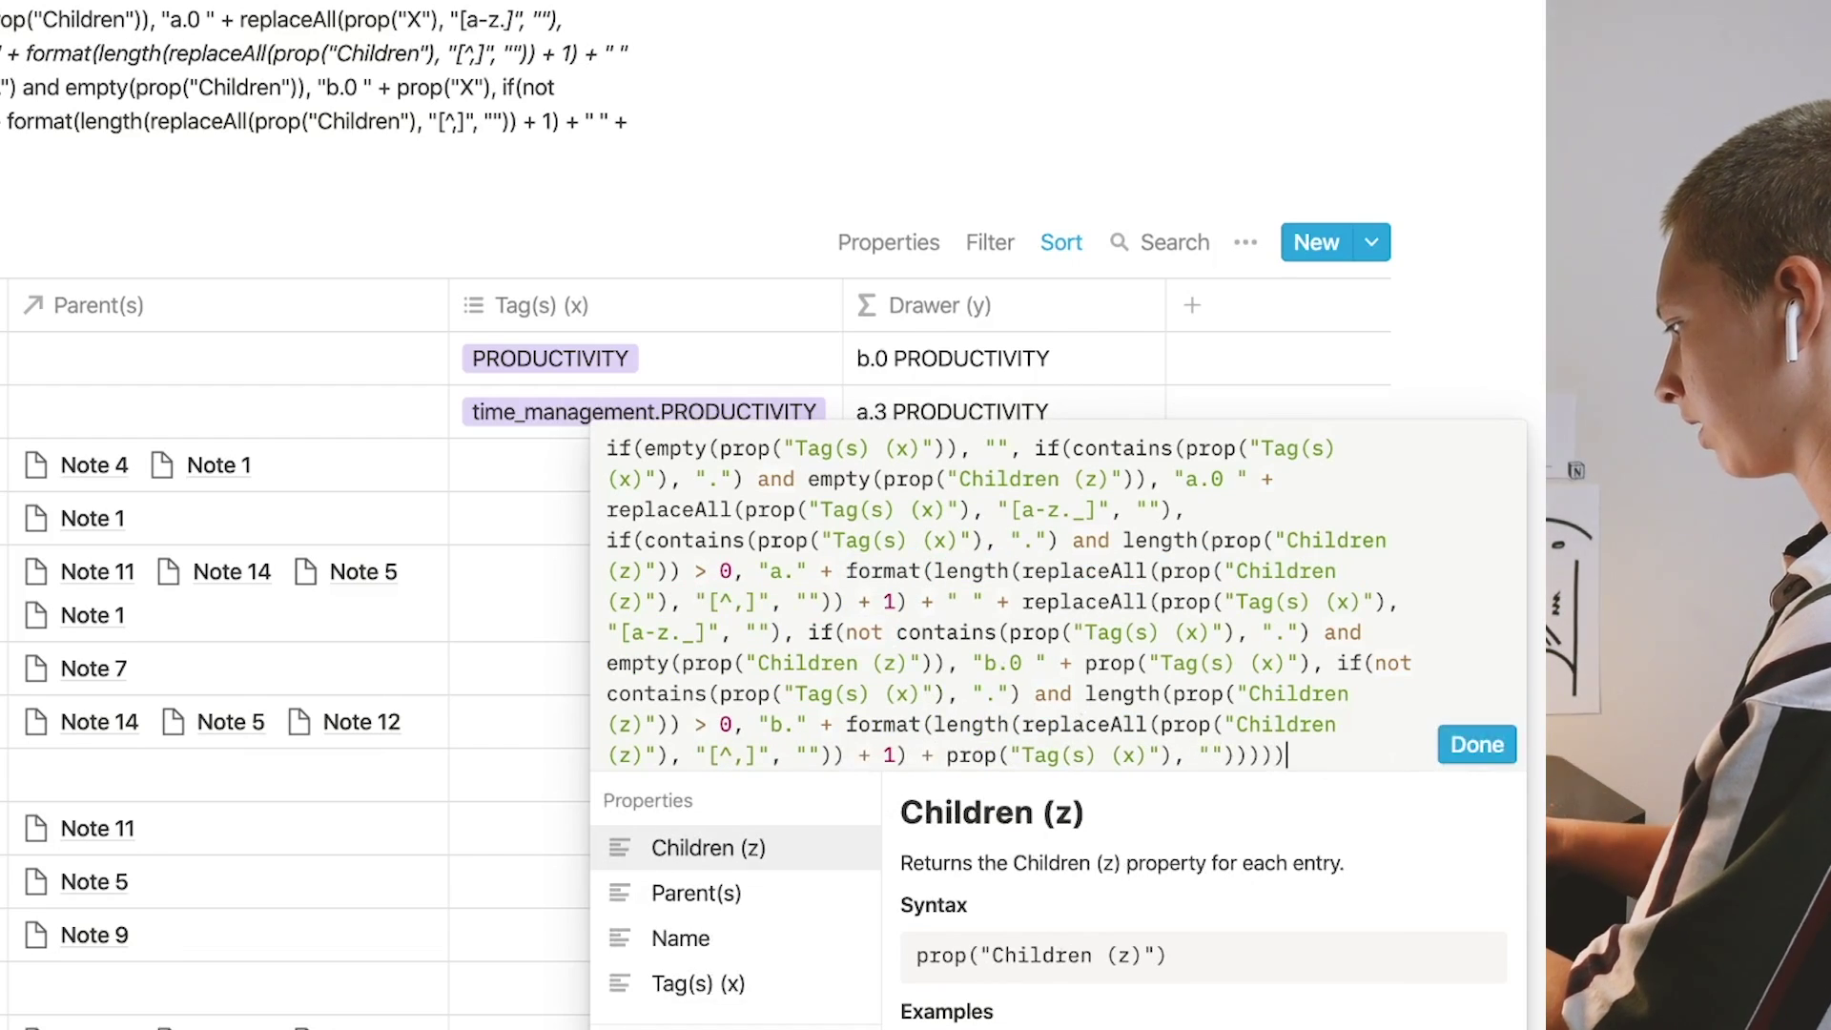
pyautogui.click(1474, 749)
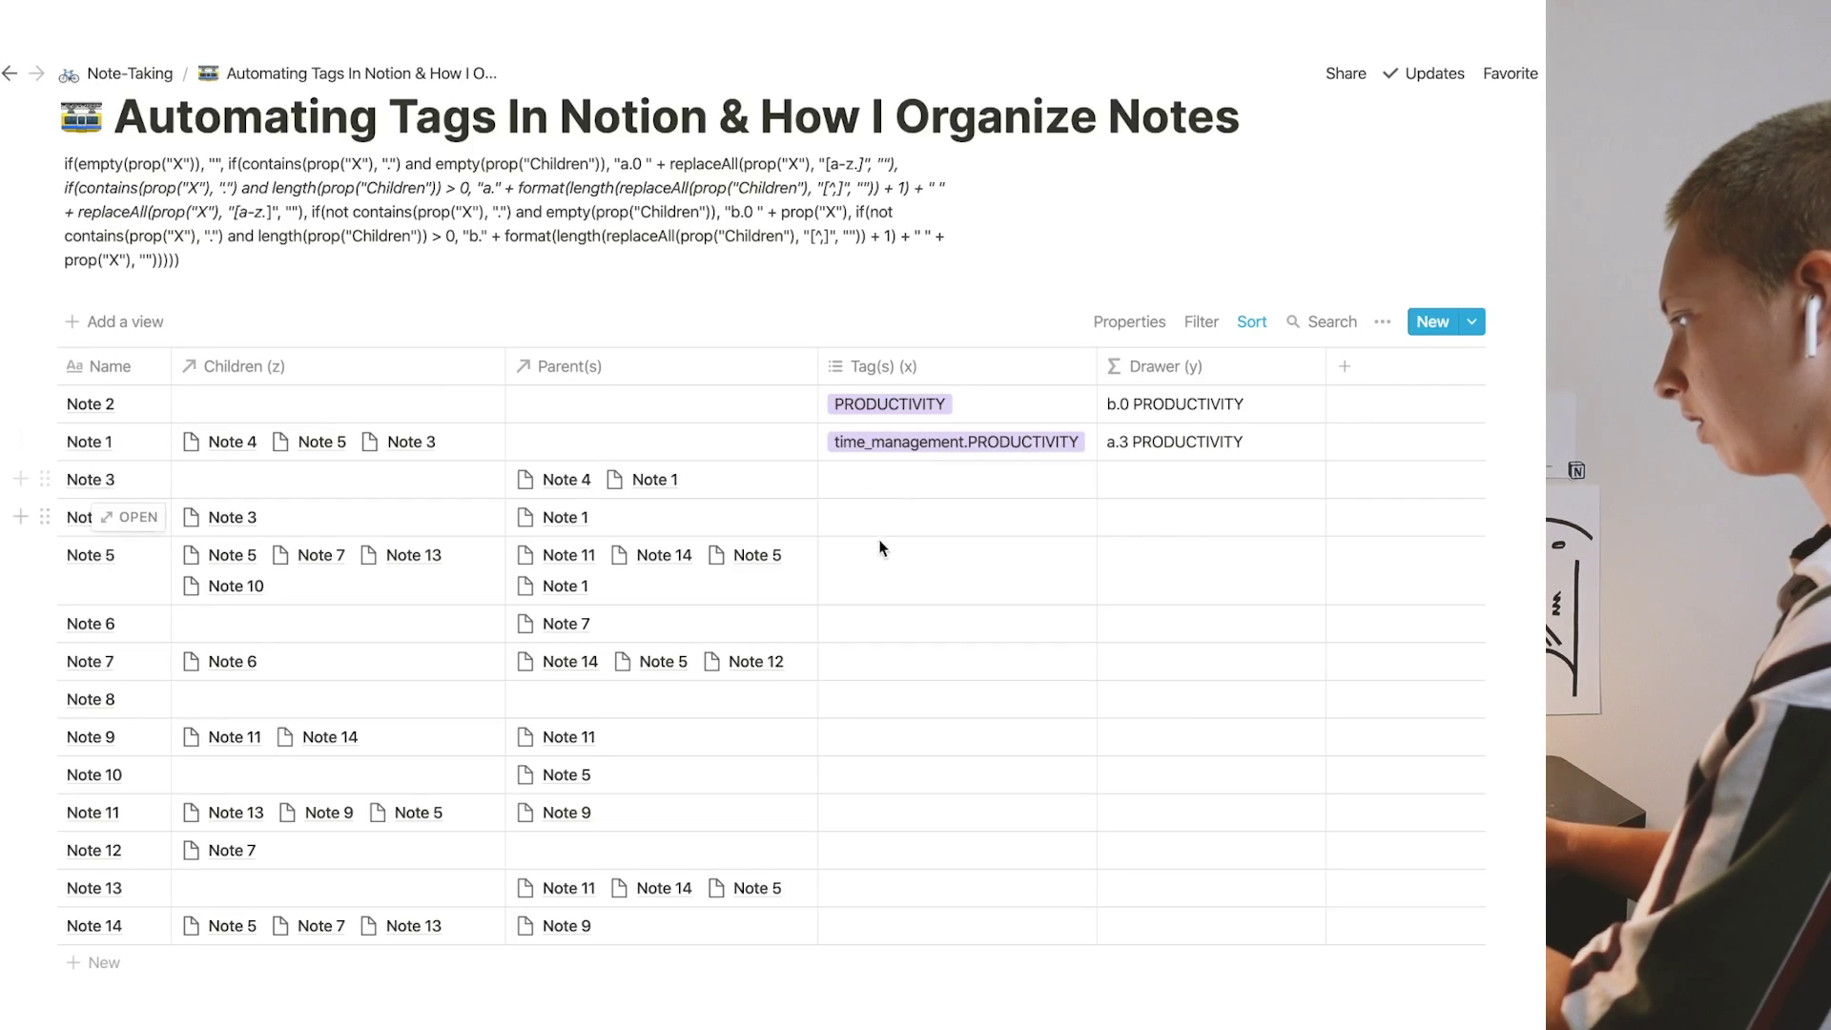
# - Tag Note 5 and Note 11 with PRODUCTIVITY
pyautogui.click(533, 599)
pyautogui.click(896, 662)
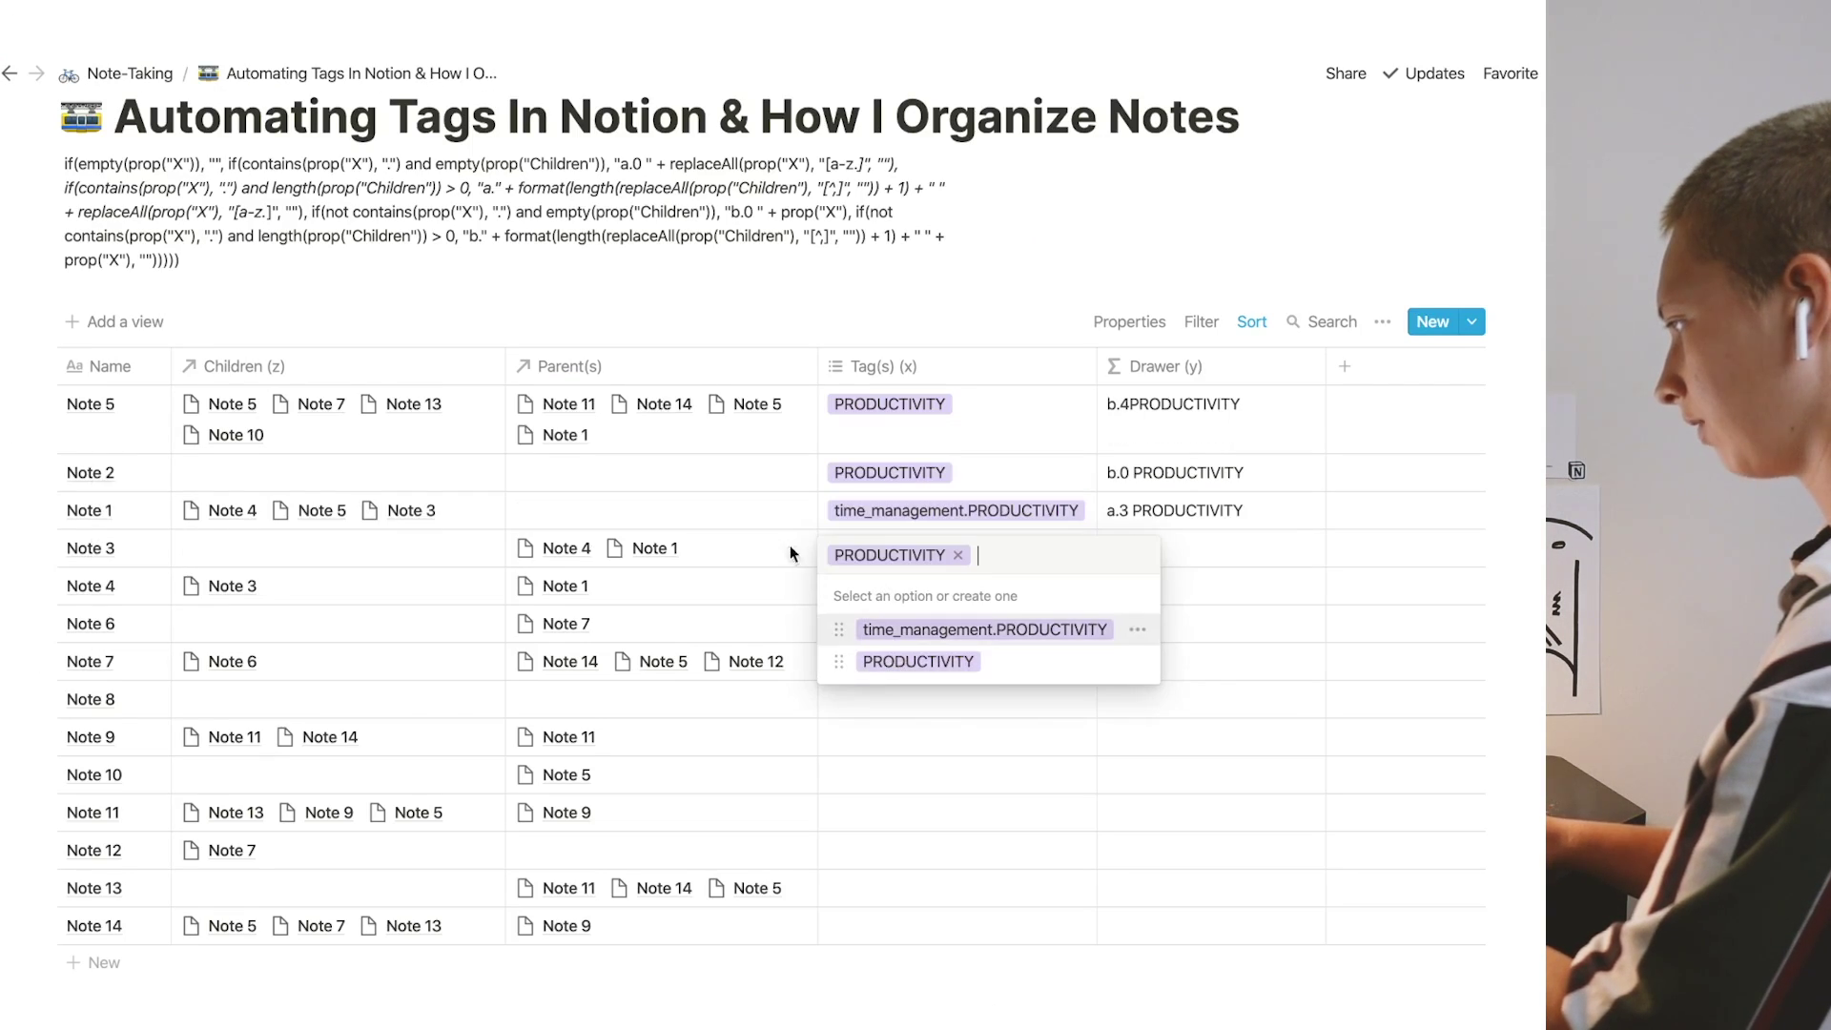
pyautogui.click(1275, 526)
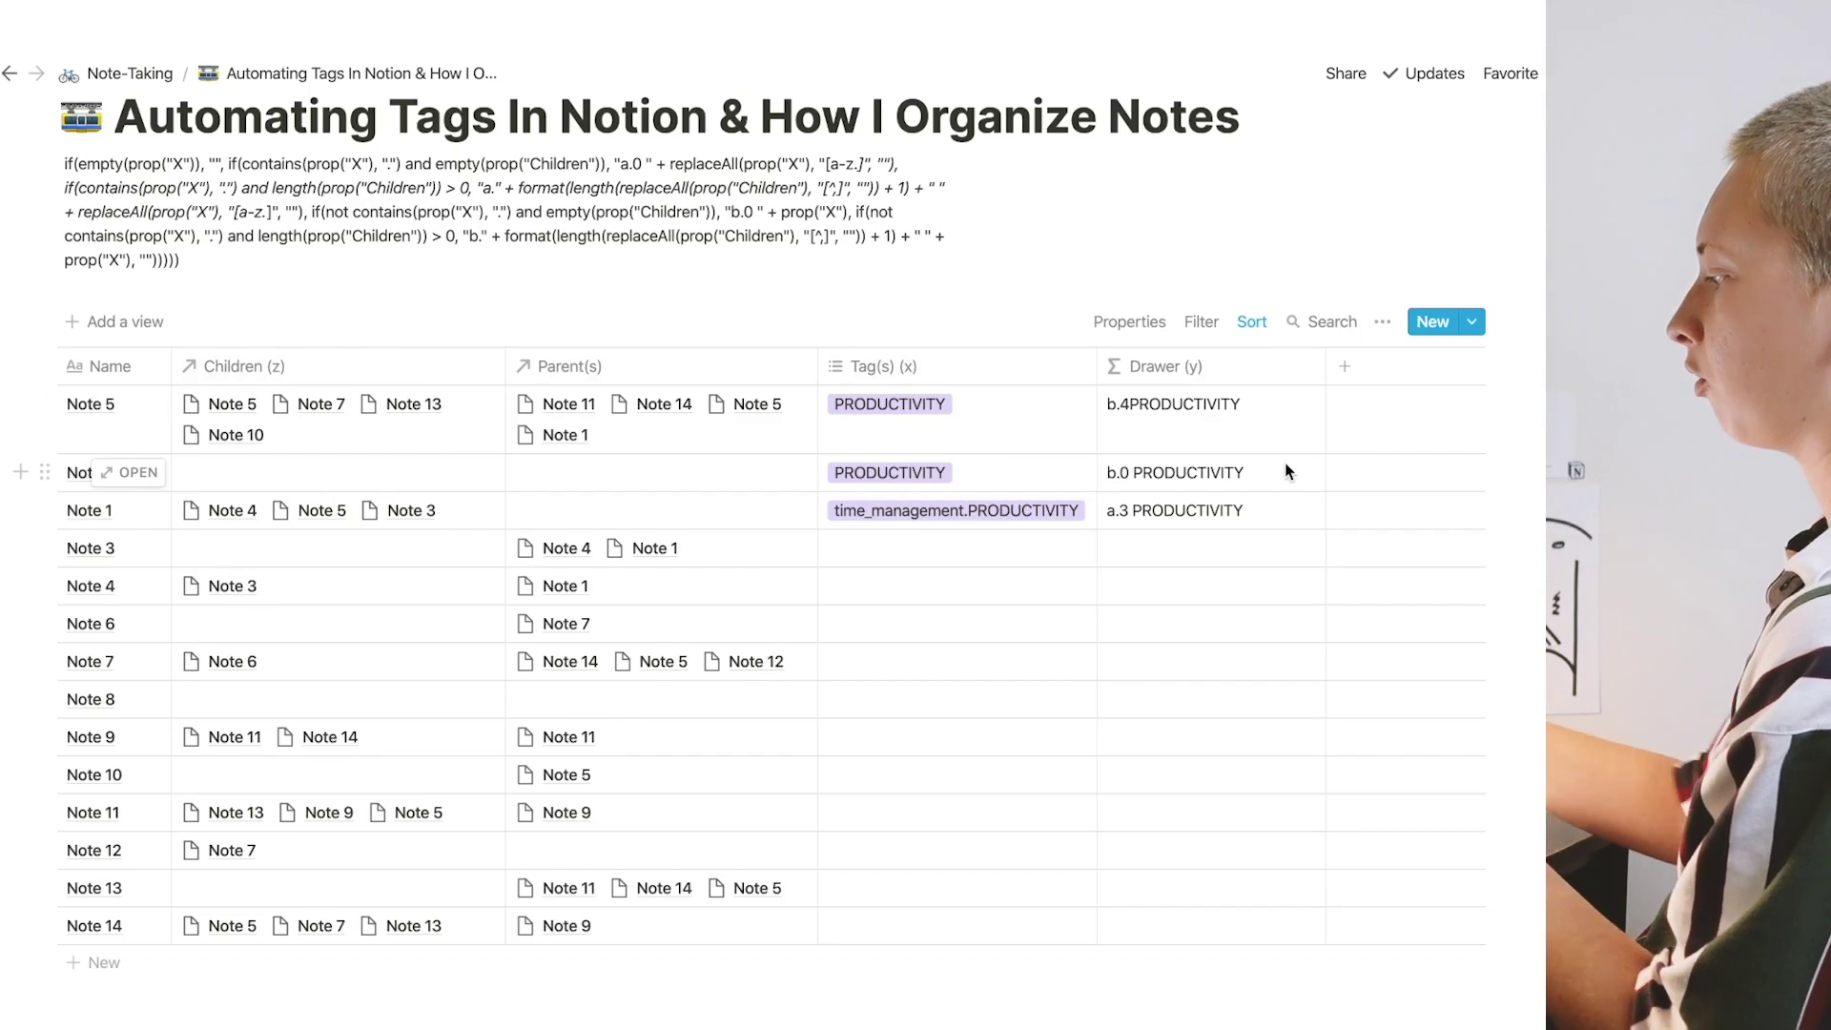
pyautogui.click(957, 814)
pyautogui.click(946, 920)
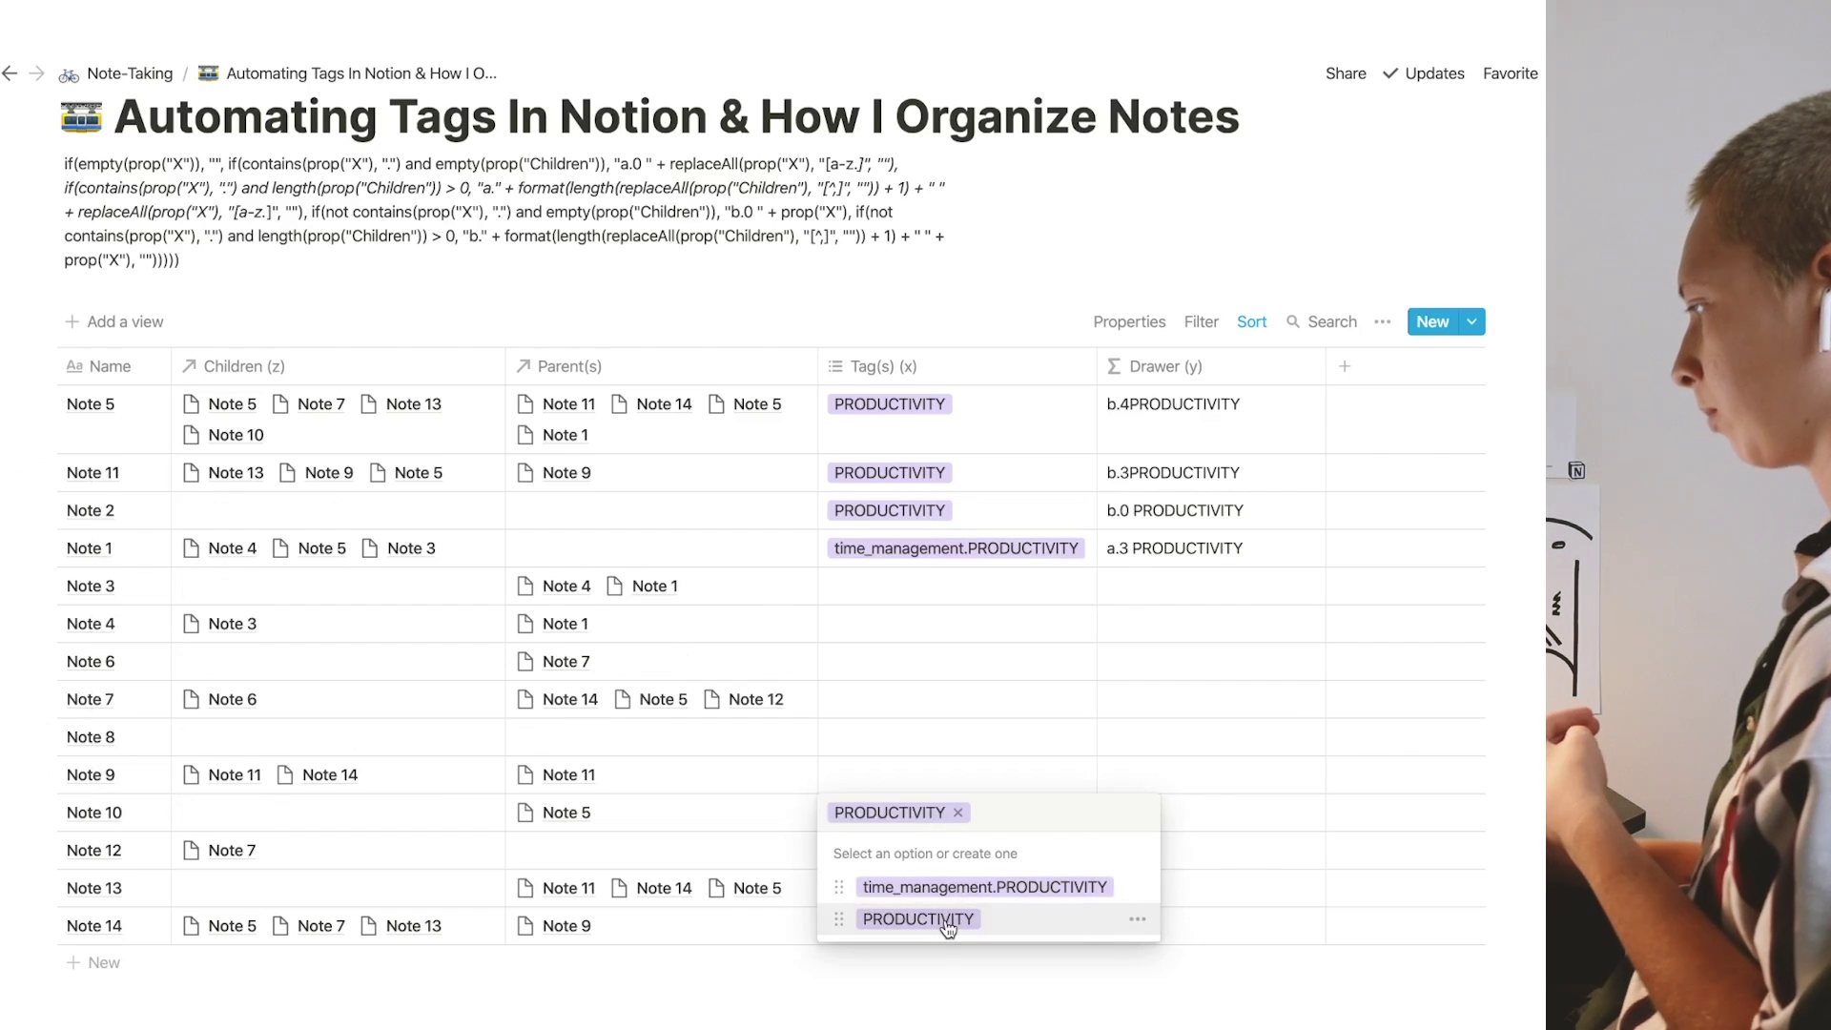
pyautogui.press('Escape')
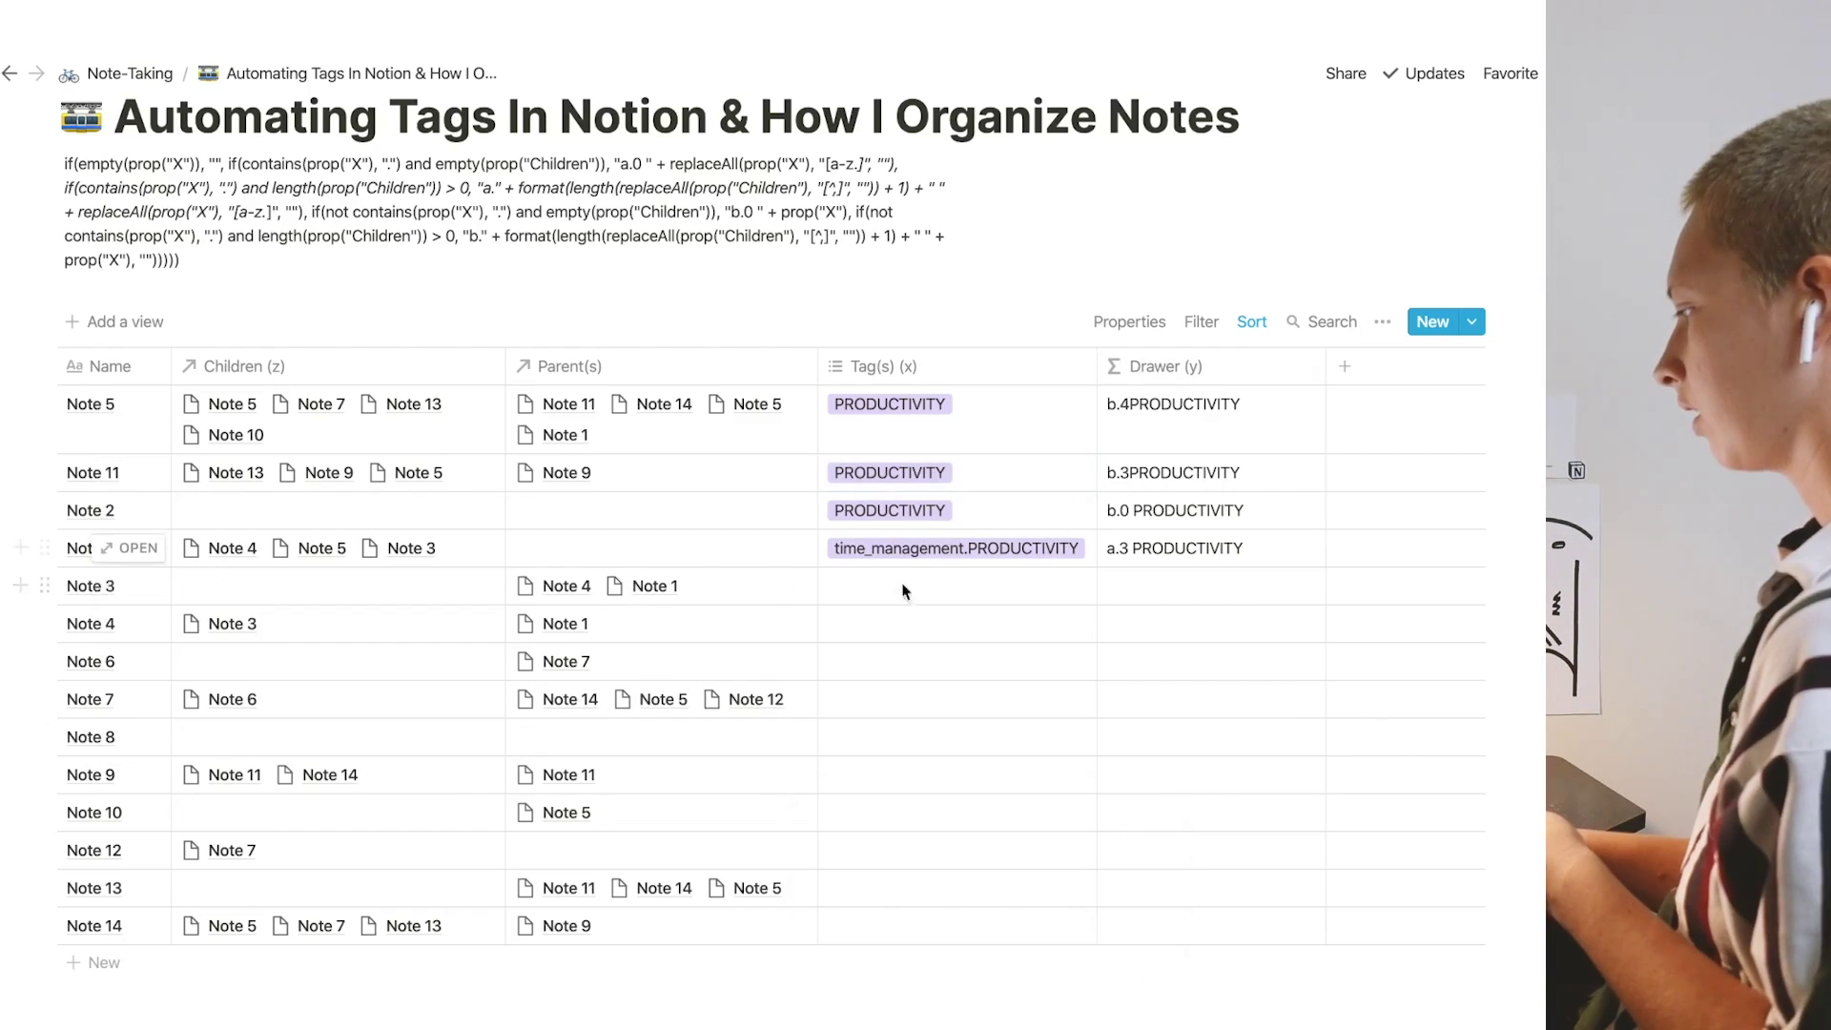
# - Tag Note 3 with time_management.PRODUCTIVITY
pyautogui.click(935, 584)
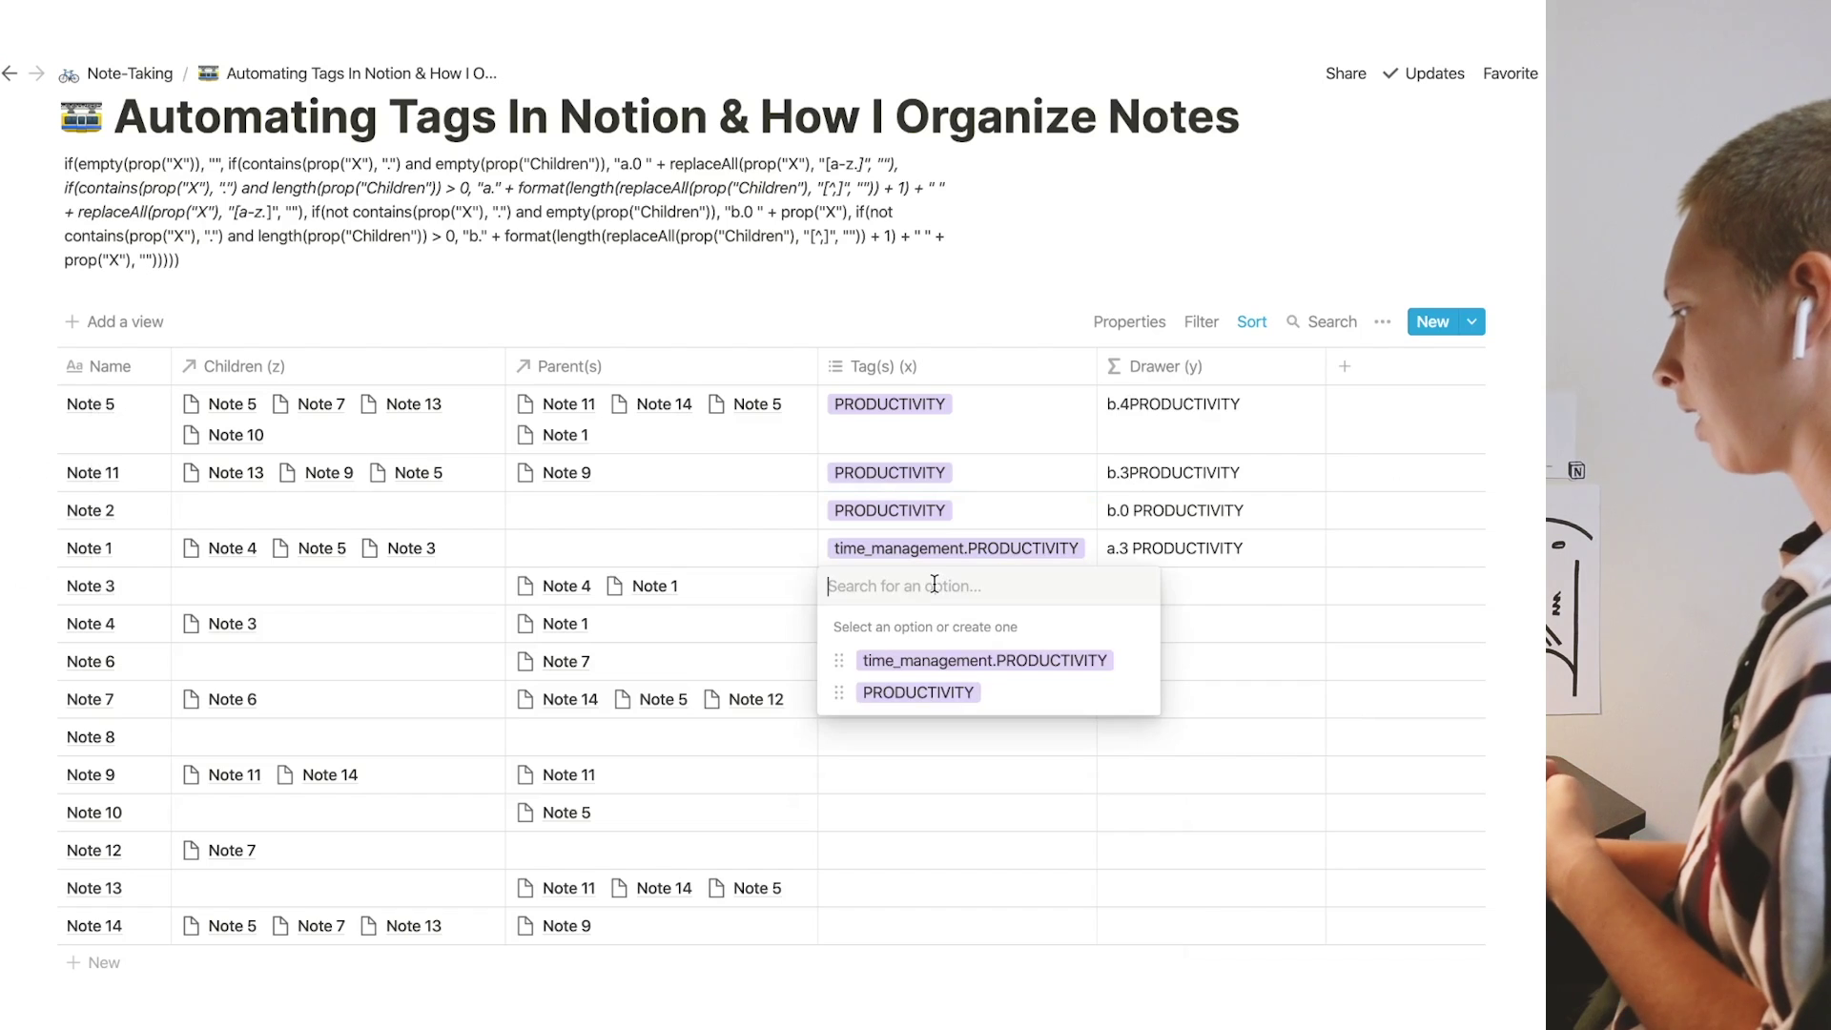
pyautogui.click(913, 661)
pyautogui.press('Escape')
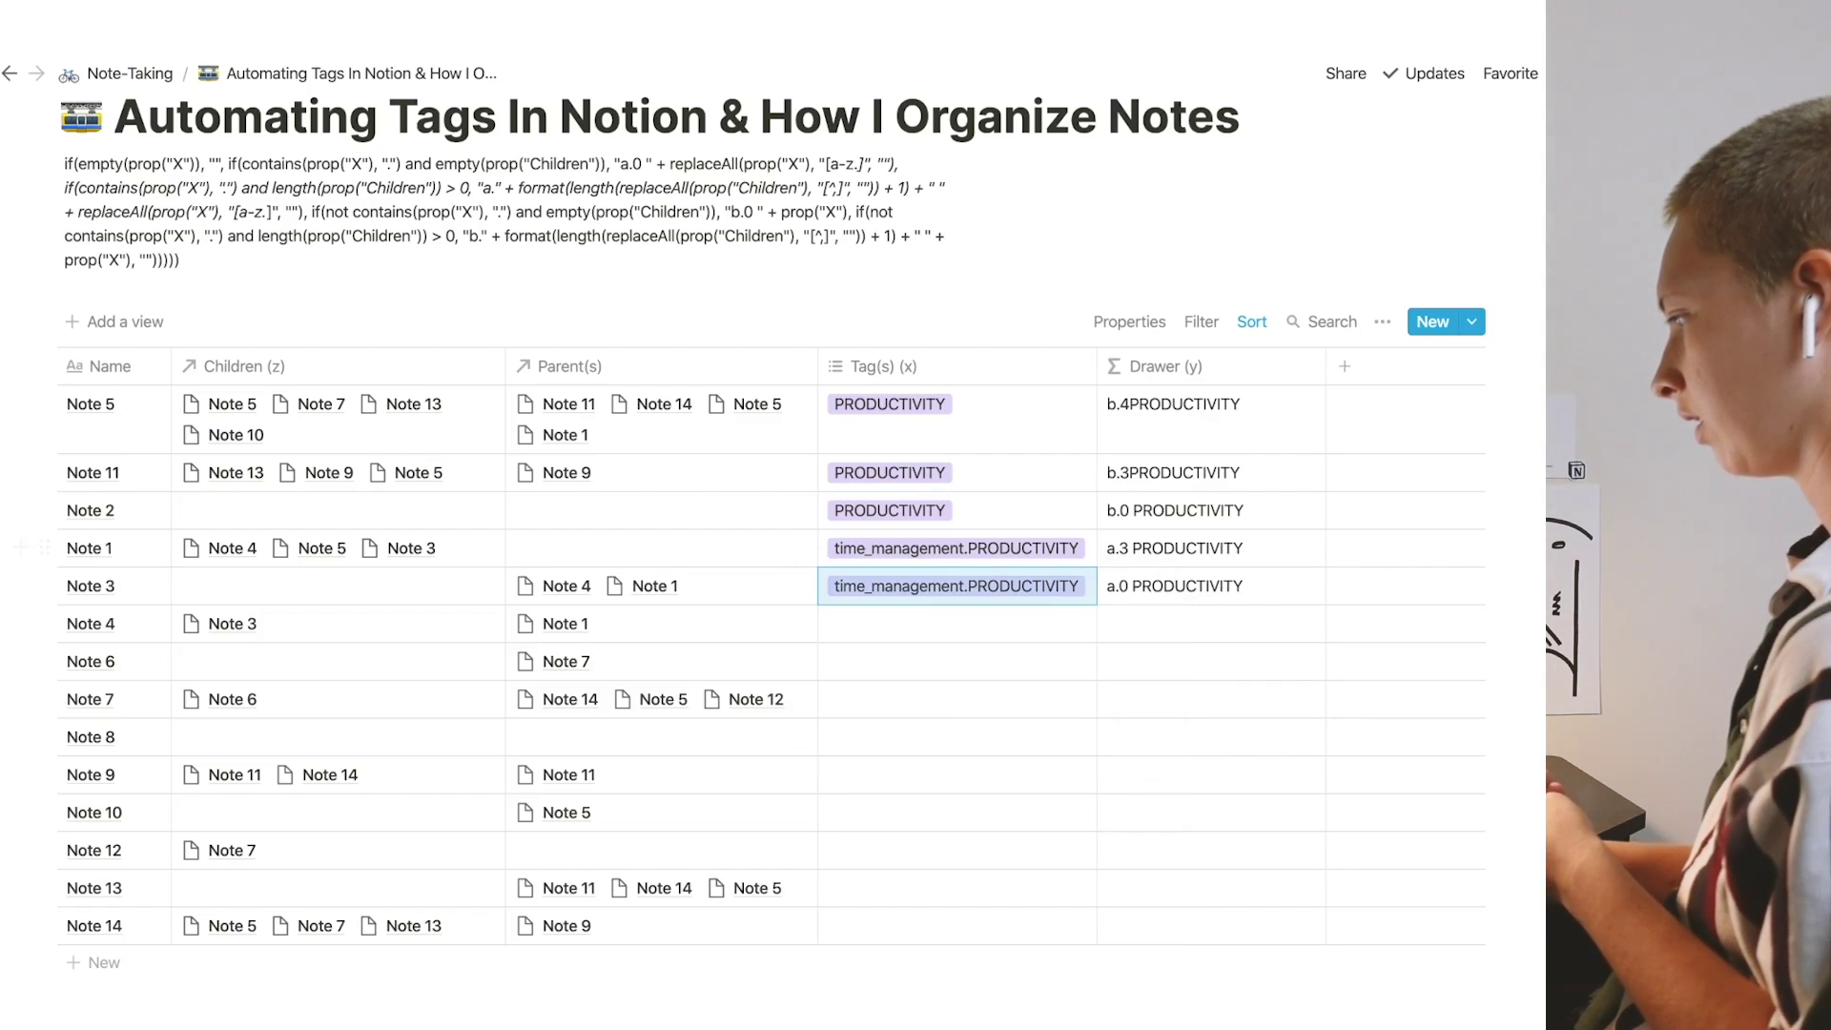
pyautogui.press('Escape')
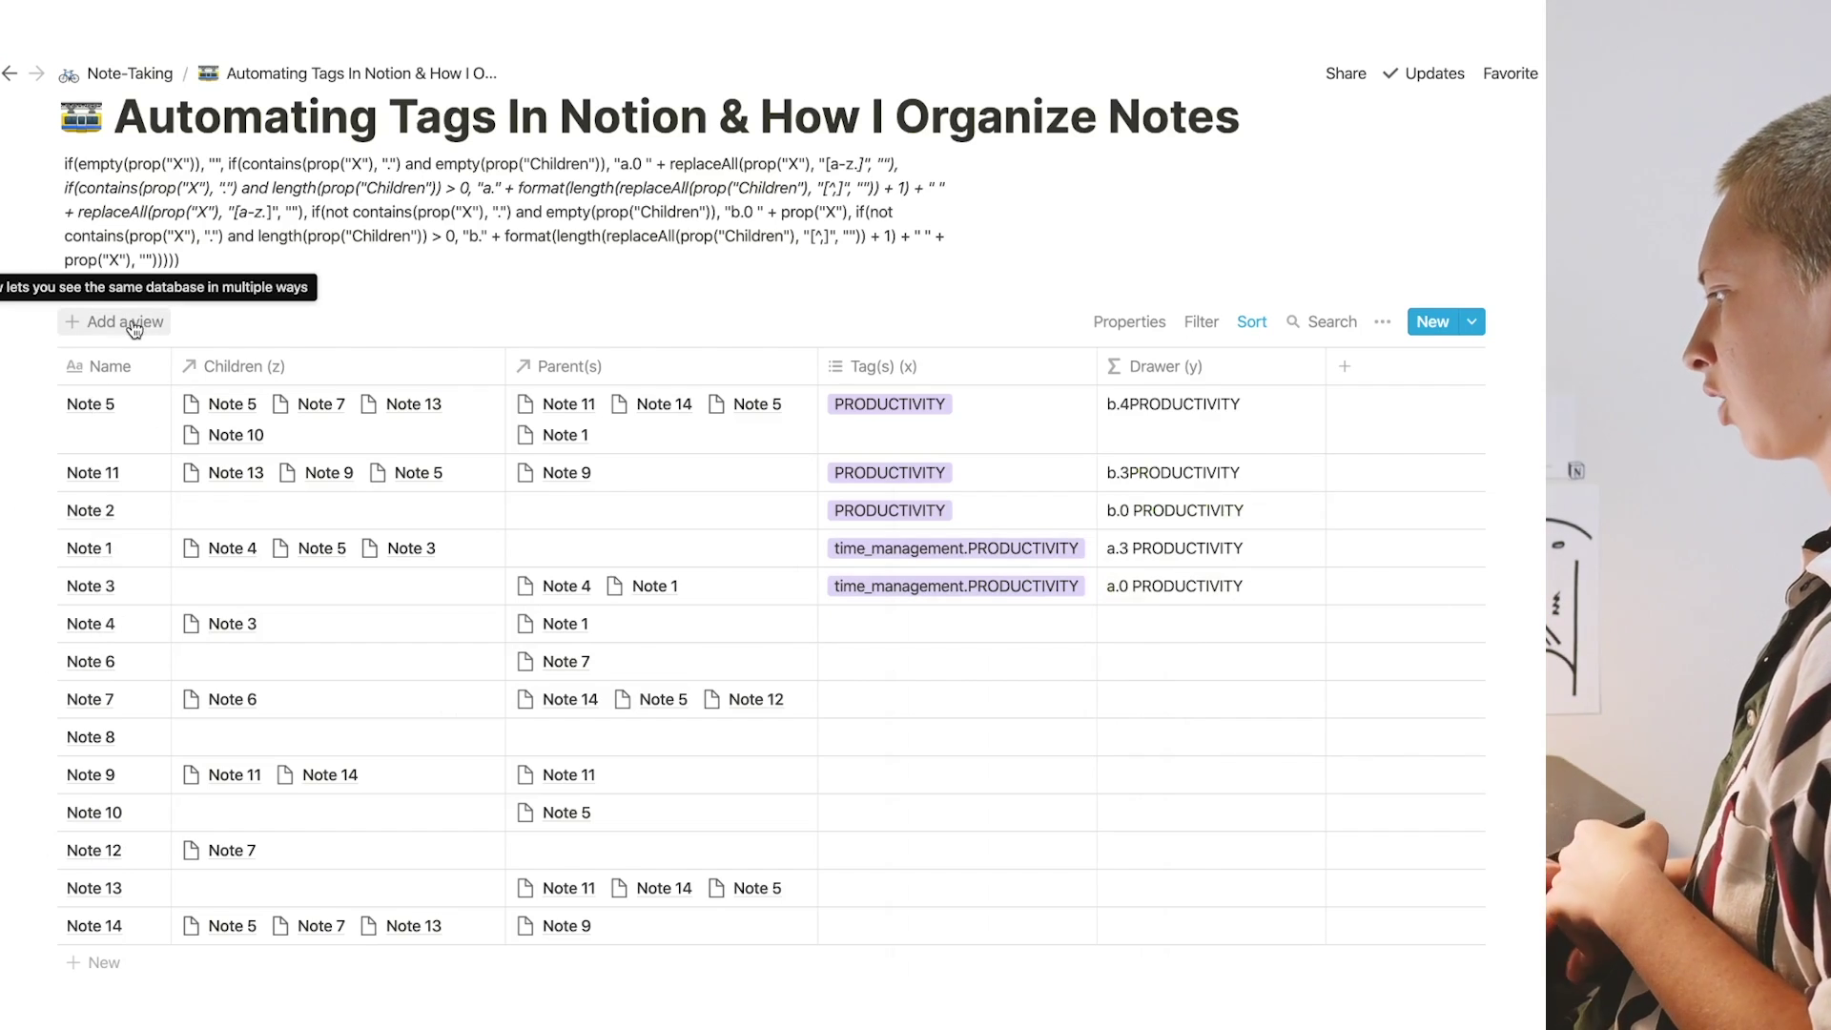
# - Create a new list view named Productivity
pyautogui.click(134, 325)
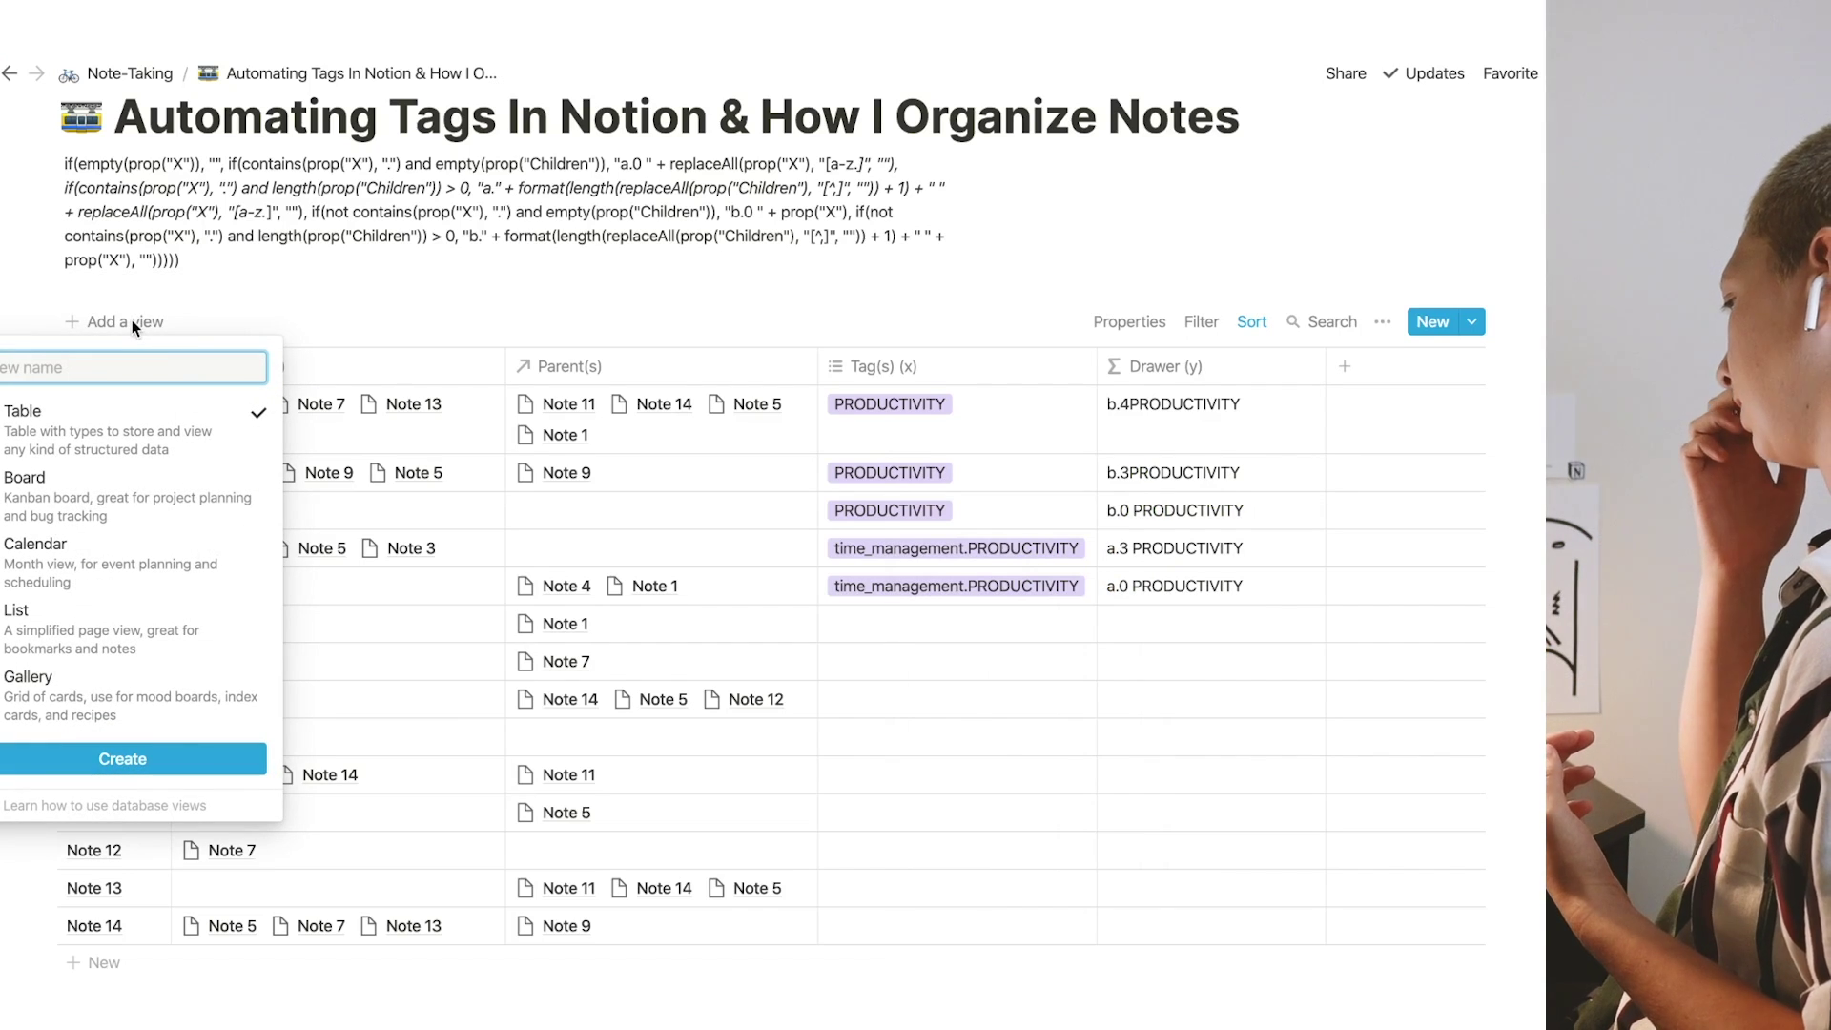
pyautogui.click(95, 630)
pyautogui.click(99, 761)
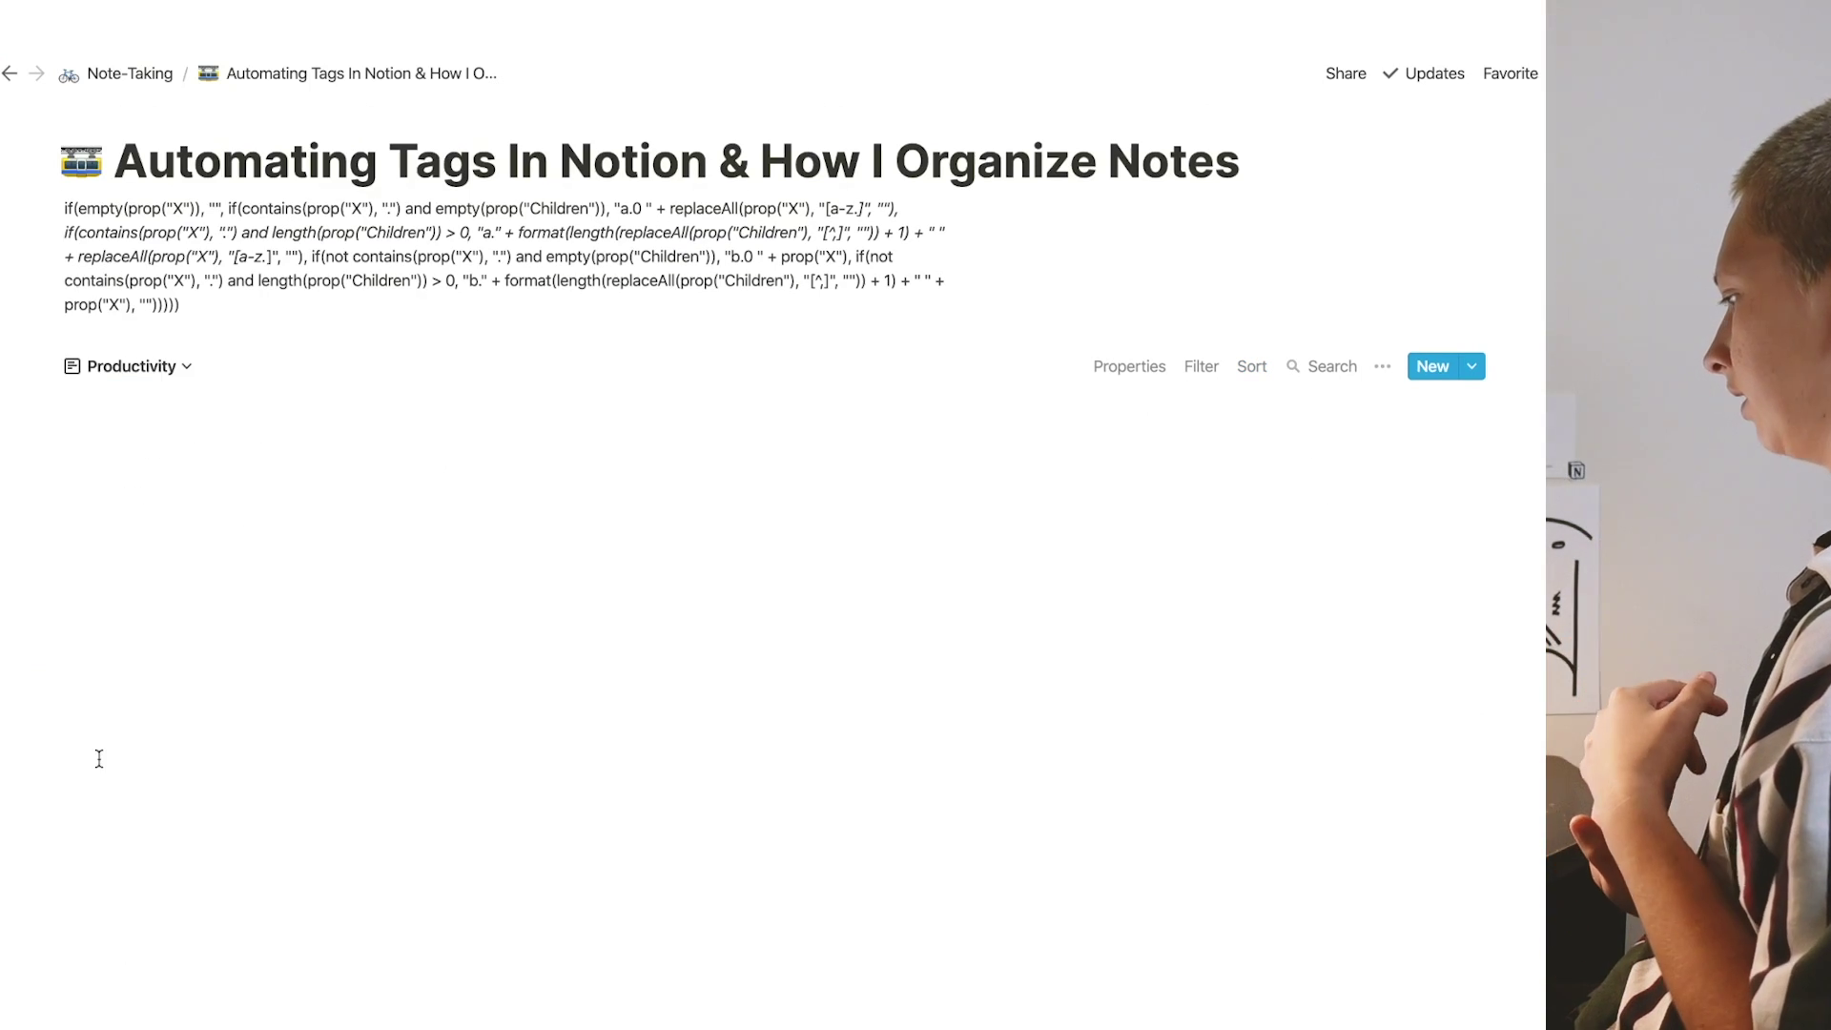
# - Sort the Productivity list by Drawer (y) descending
pyautogui.click(1253, 367)
pyautogui.click(1105, 576)
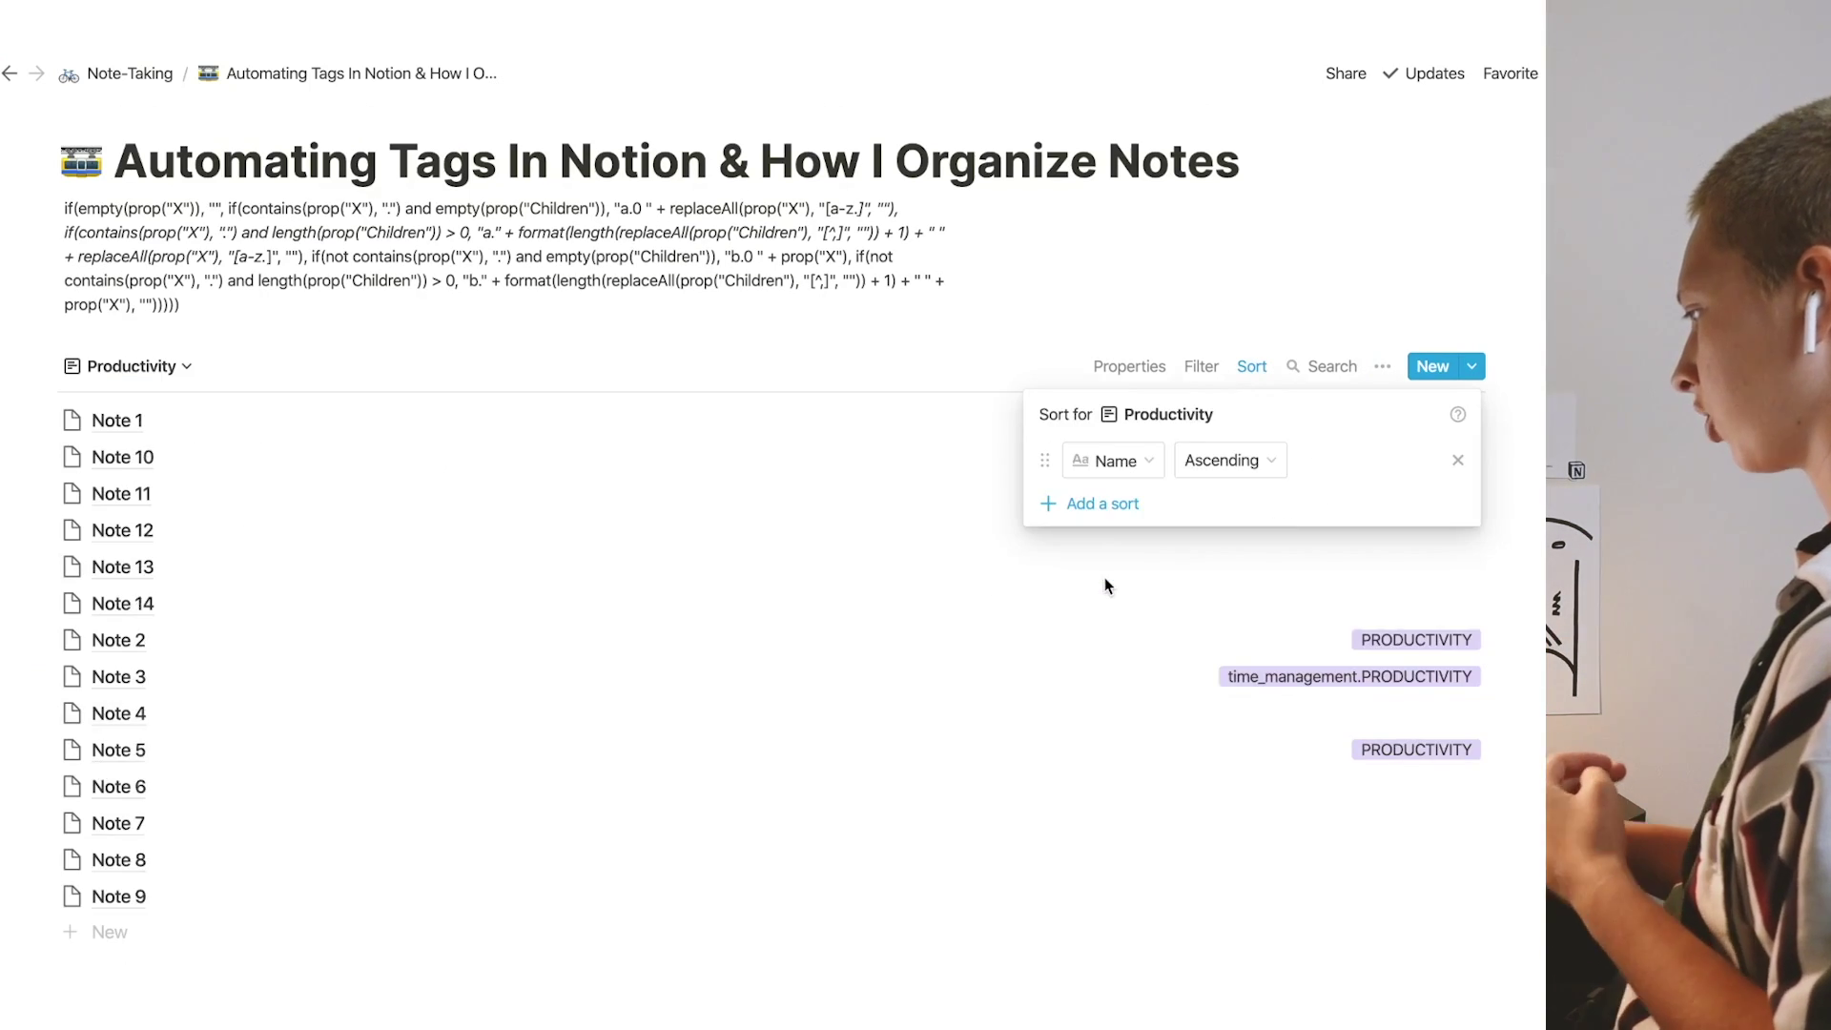
pyautogui.click(1124, 462)
pyautogui.click(1095, 617)
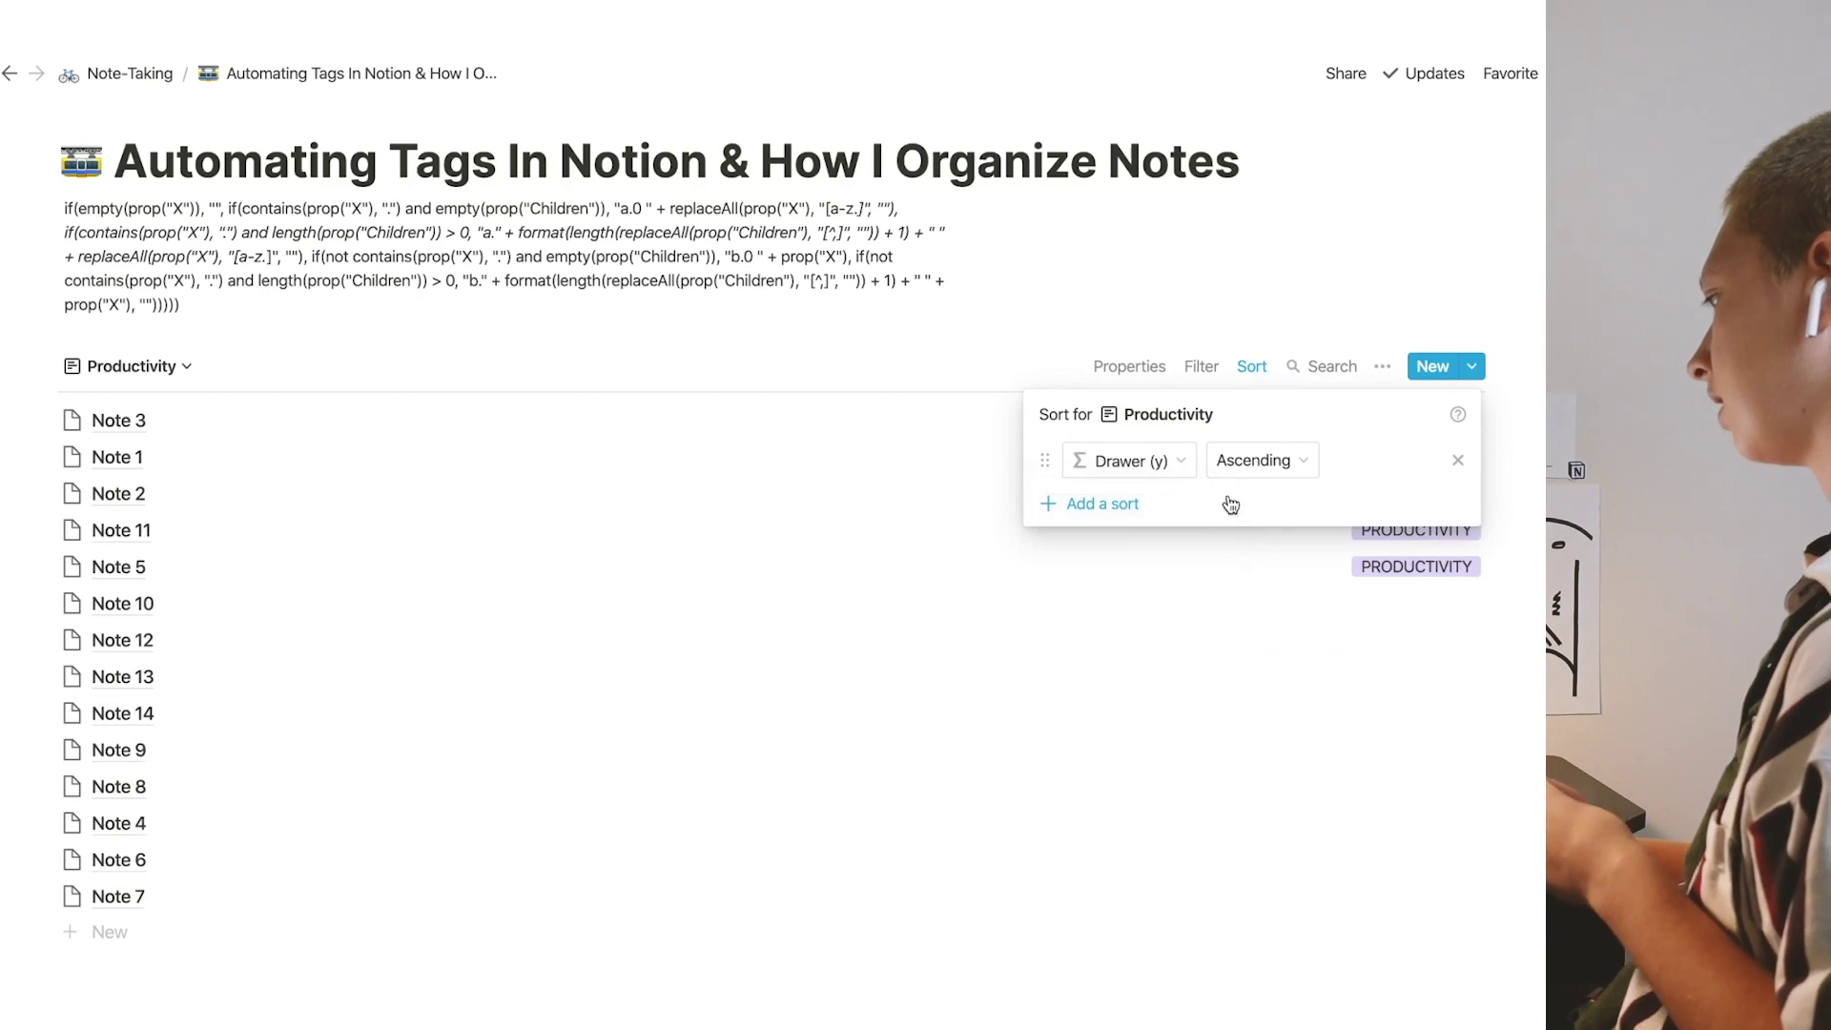
pyautogui.click(1252, 461)
pyautogui.click(1253, 531)
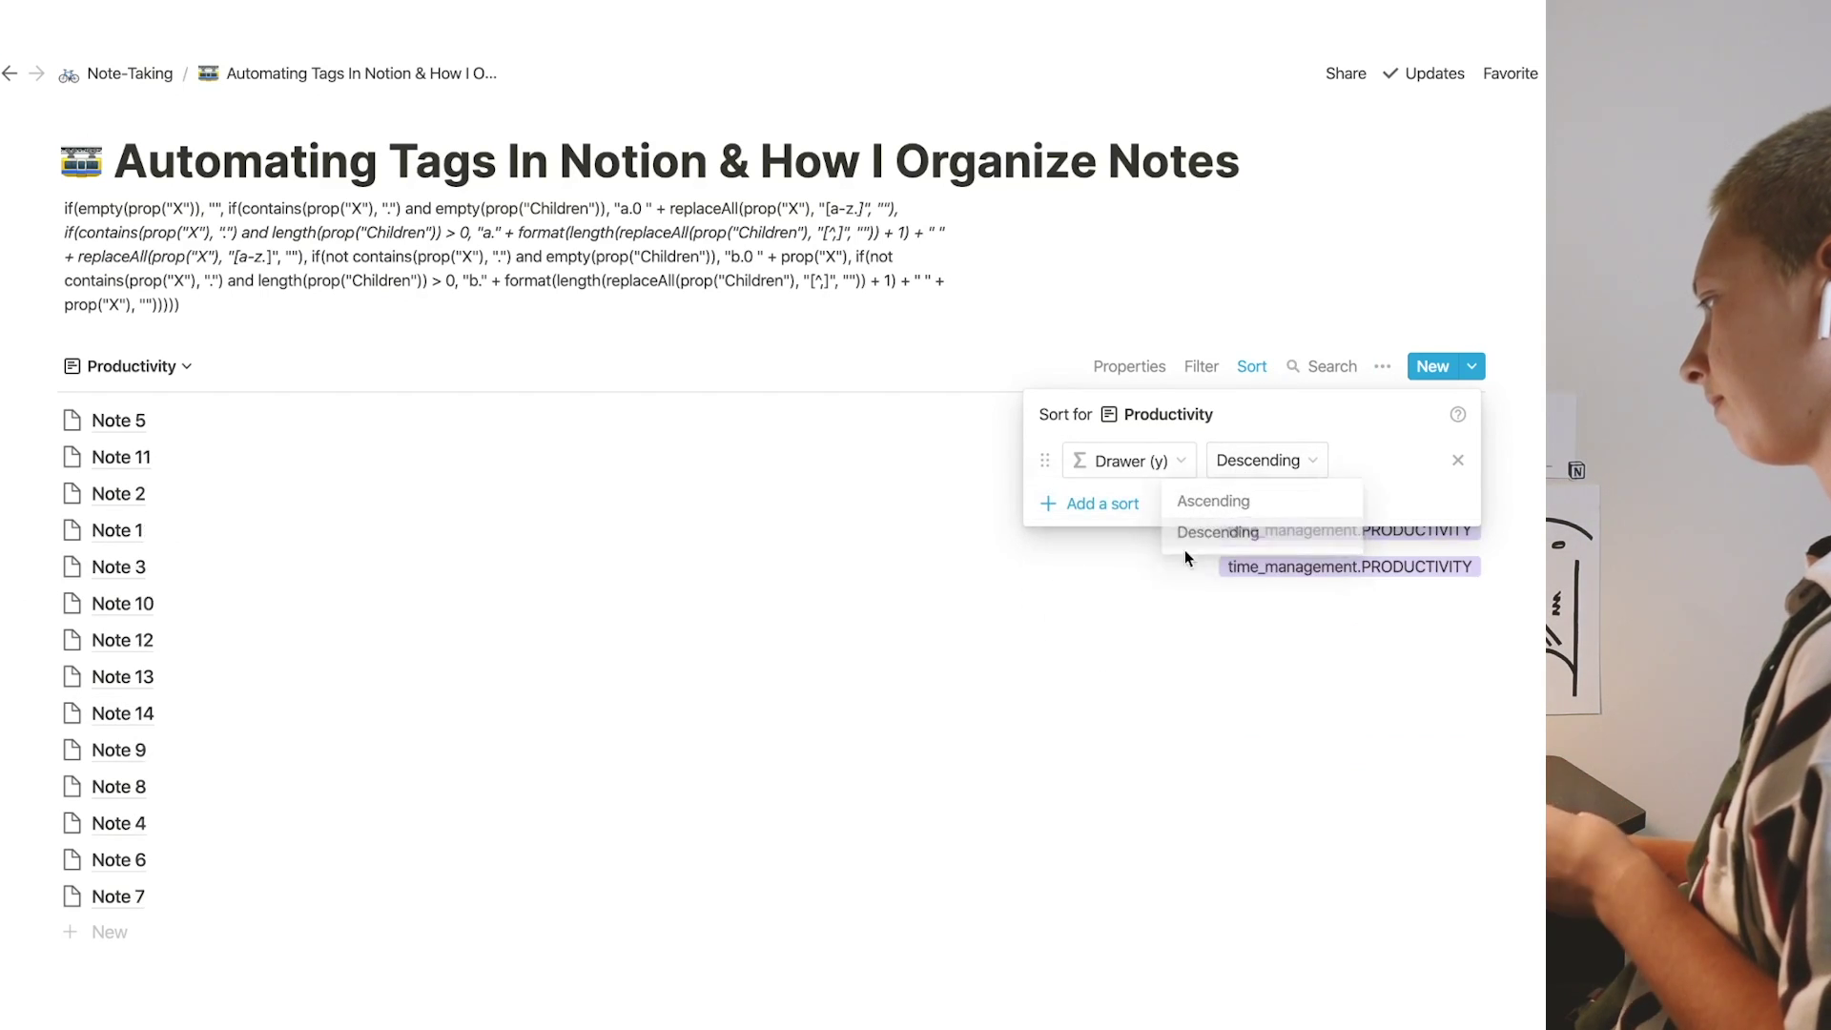
pyautogui.click(544, 621)
# - Filter the list to Drawer (y) containing PRO
pyautogui.click(1201, 367)
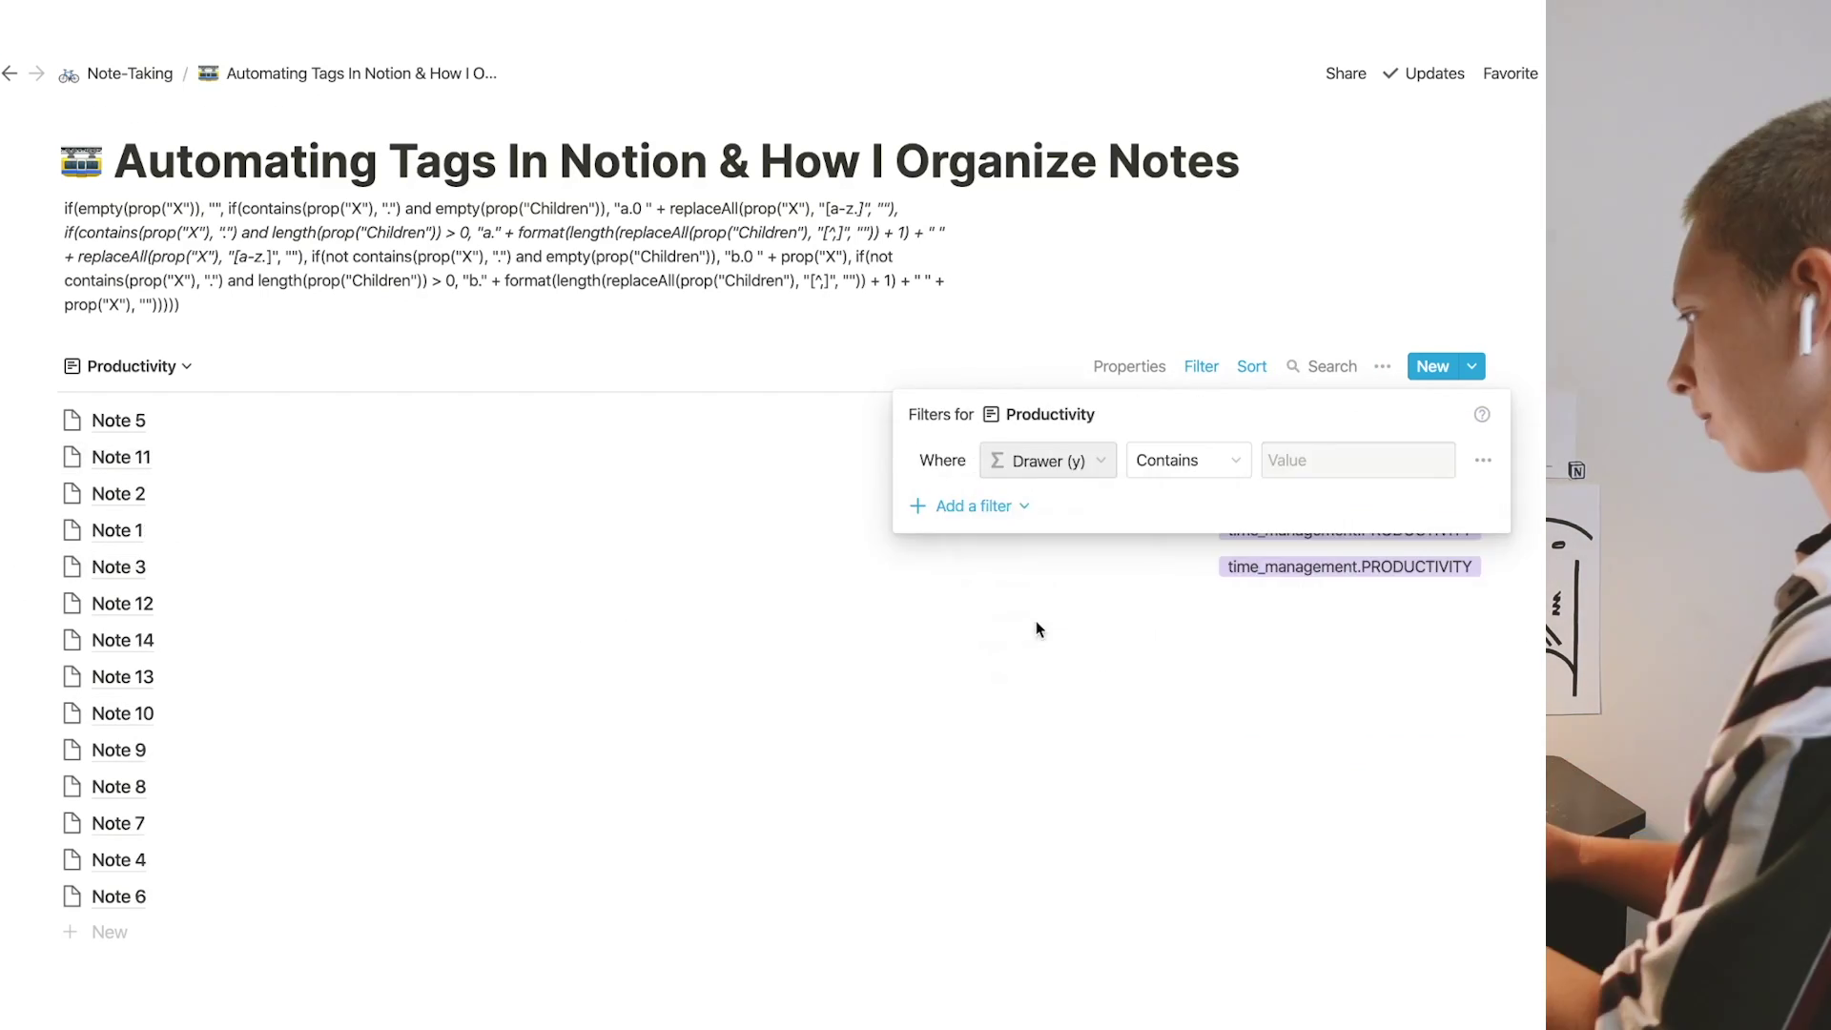
pyautogui.click(1333, 463)
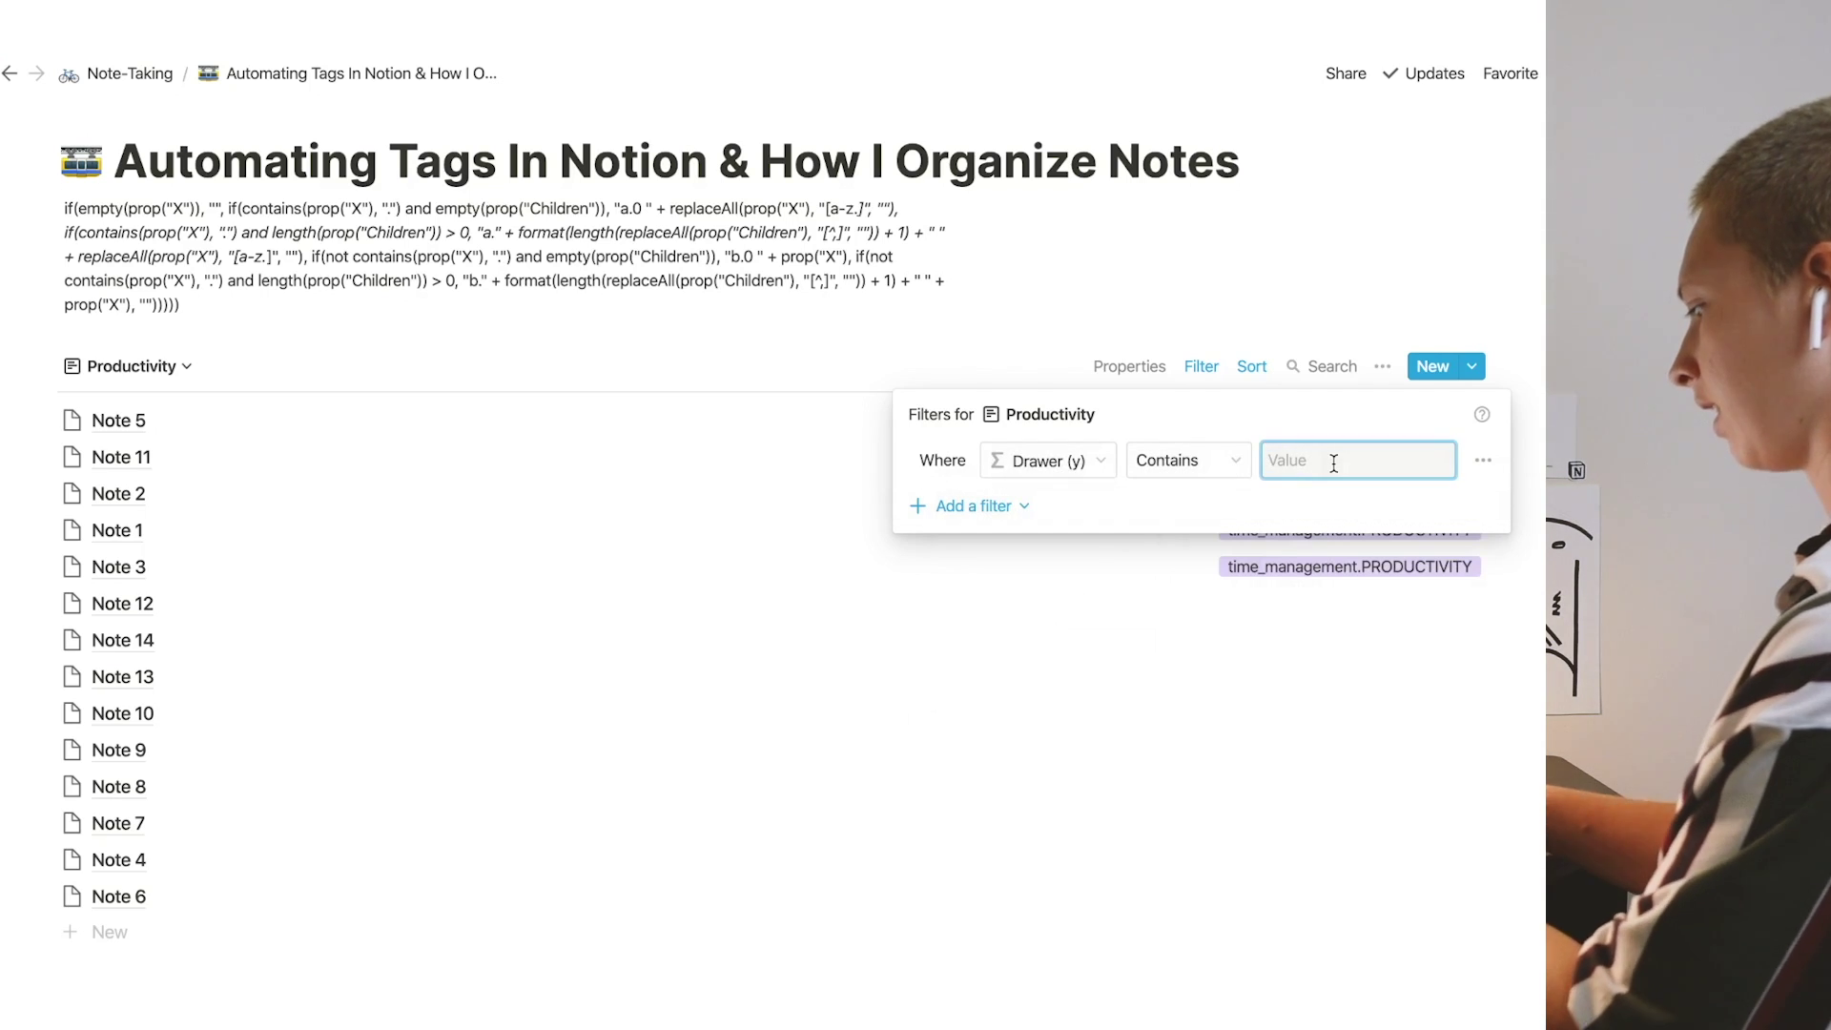
pyautogui.write('PRODUCTIVITY')
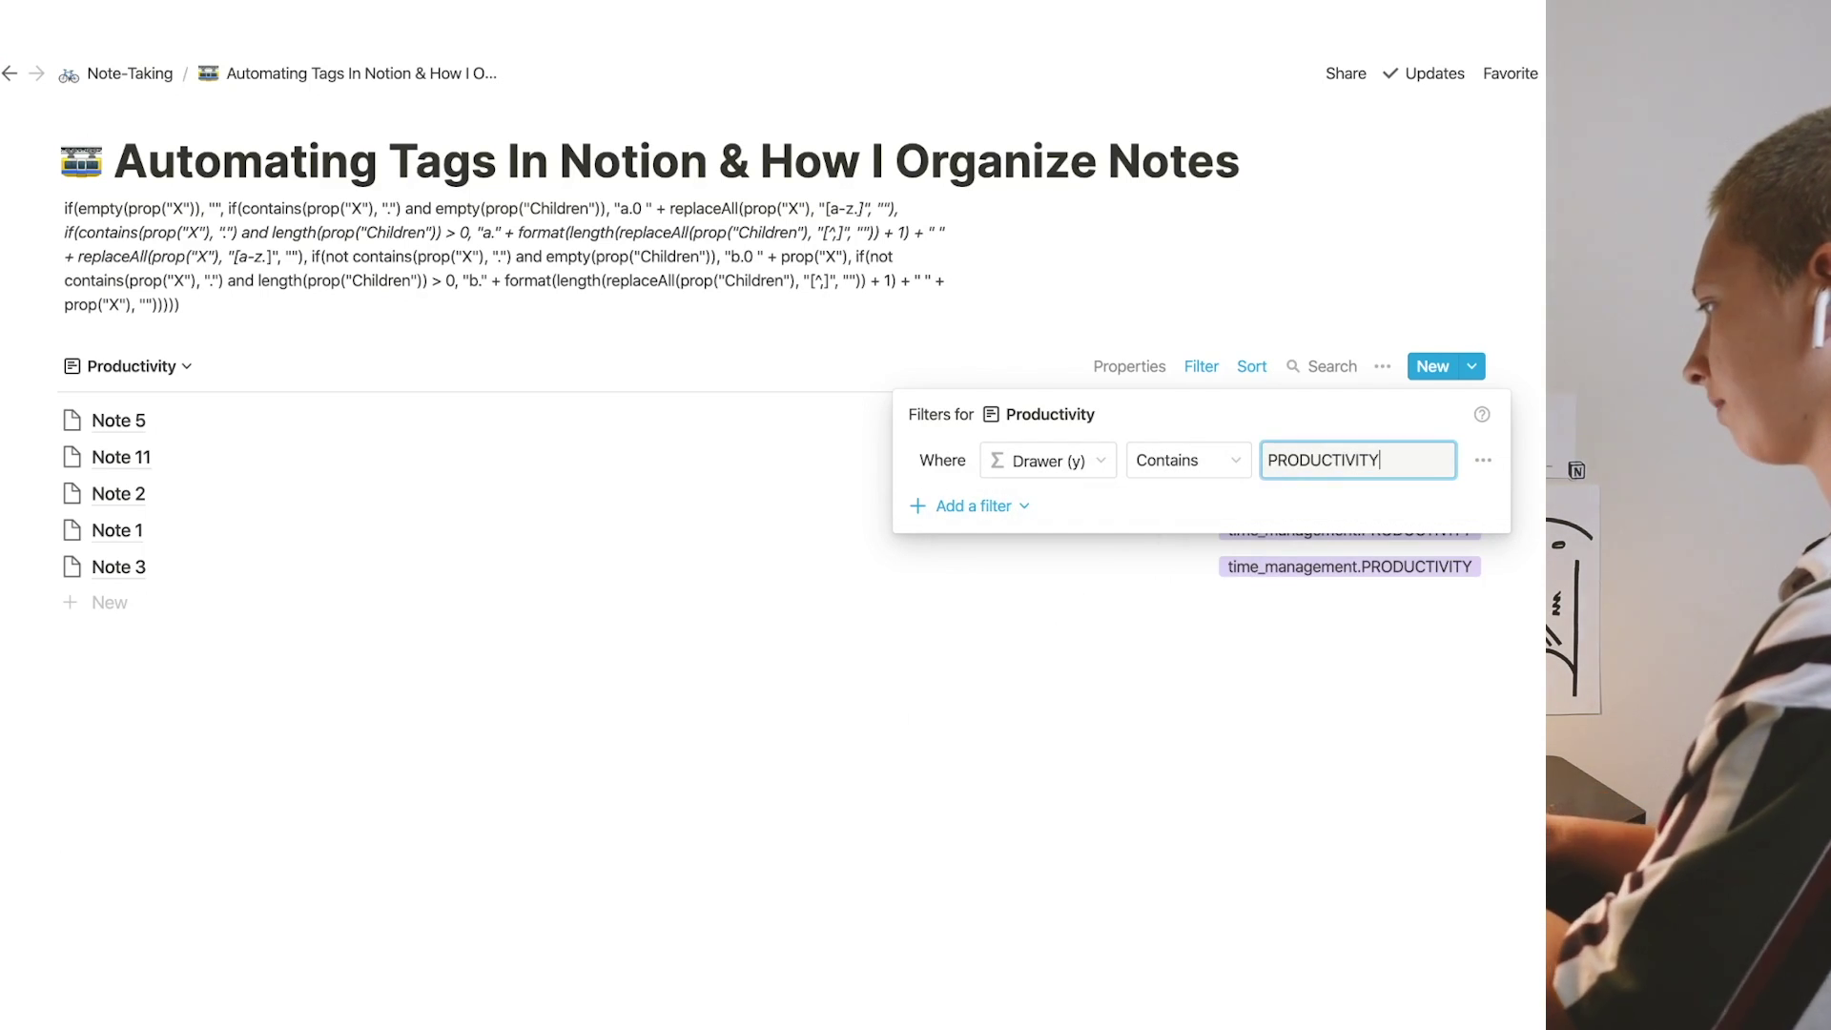
pyautogui.click(762, 651)
# - Return to the Default table view and give Note 4 a new nutrition.DIET tag
pyautogui.click(132, 367)
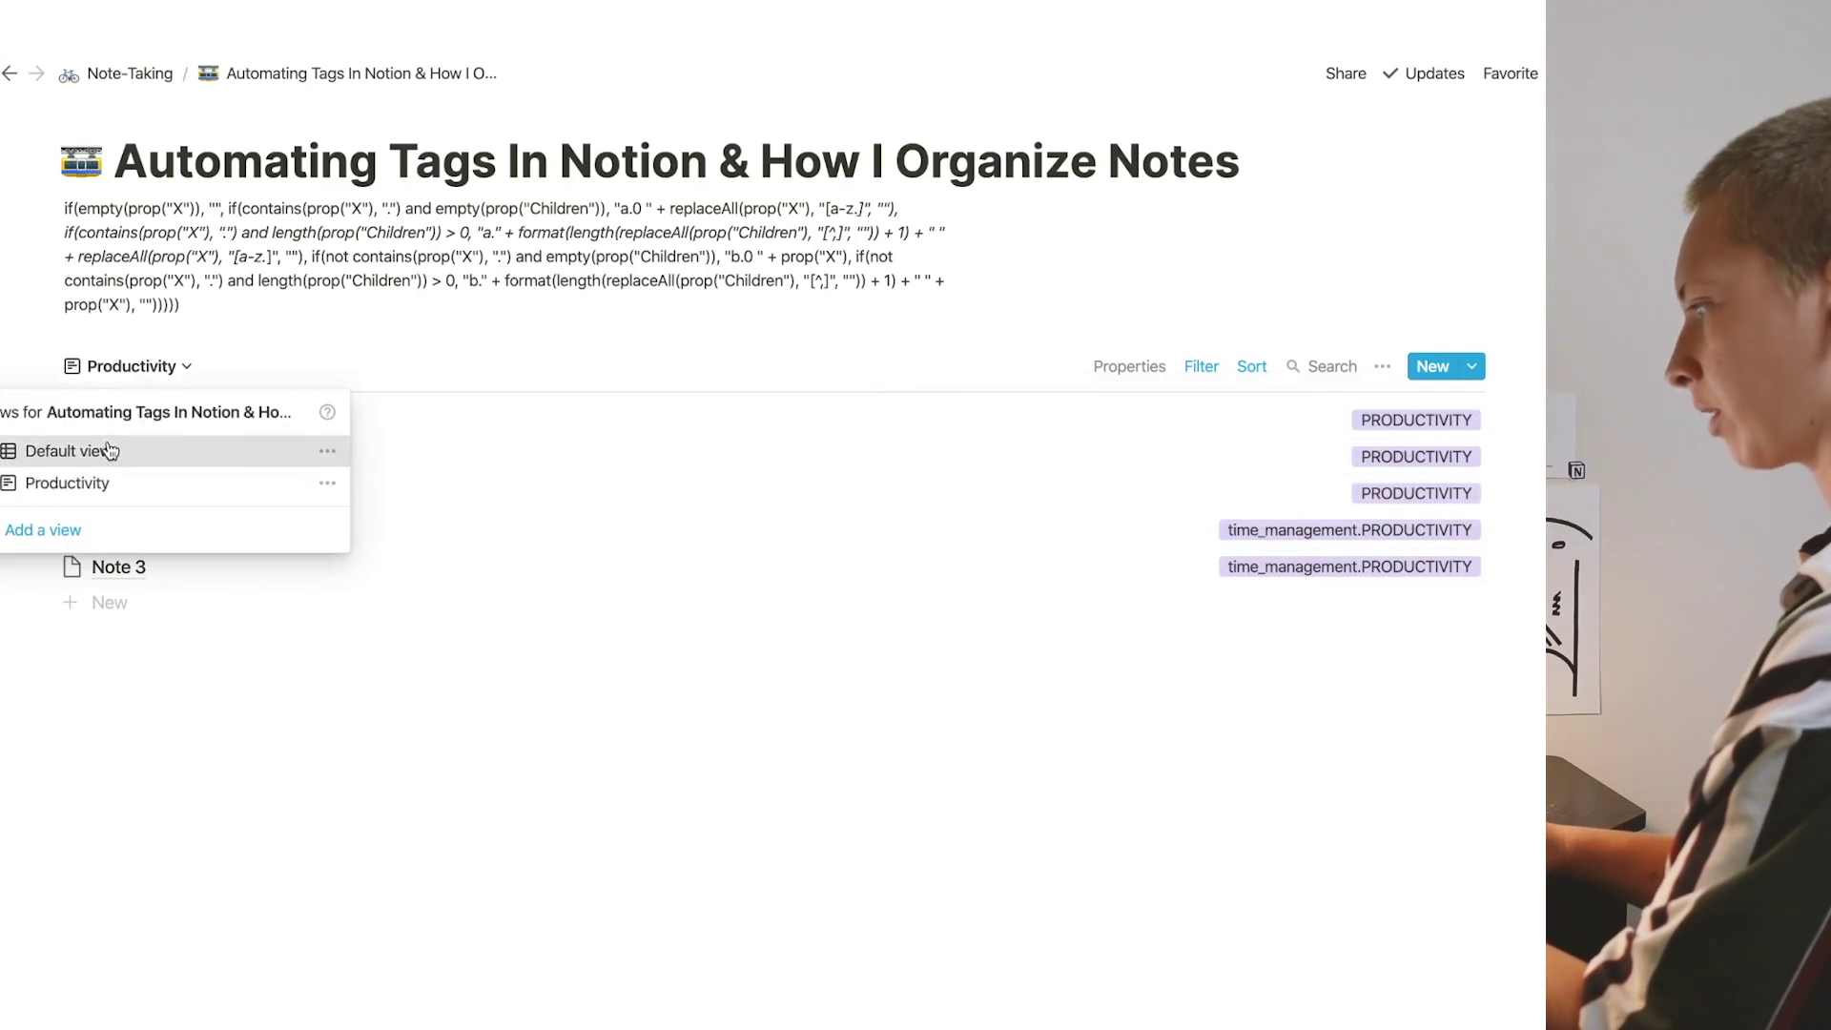
pyautogui.click(102, 449)
pyautogui.click(913, 677)
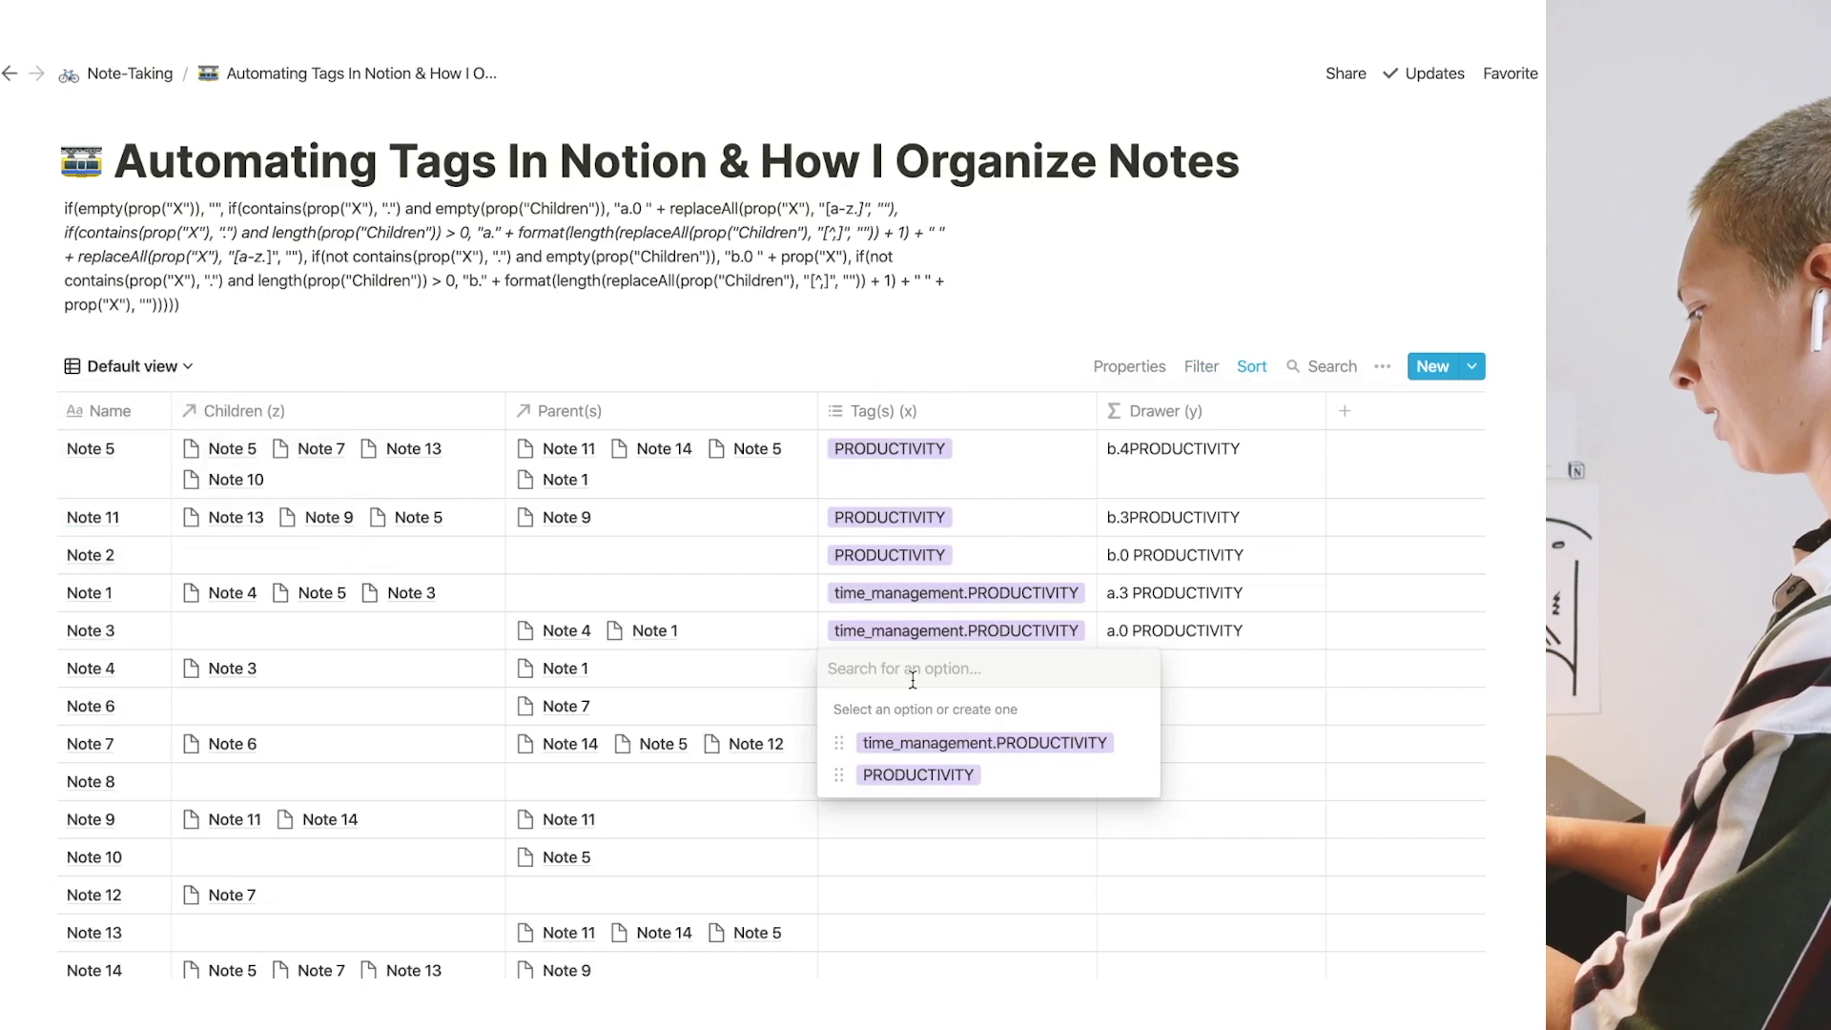
pyautogui.write('nutrit')
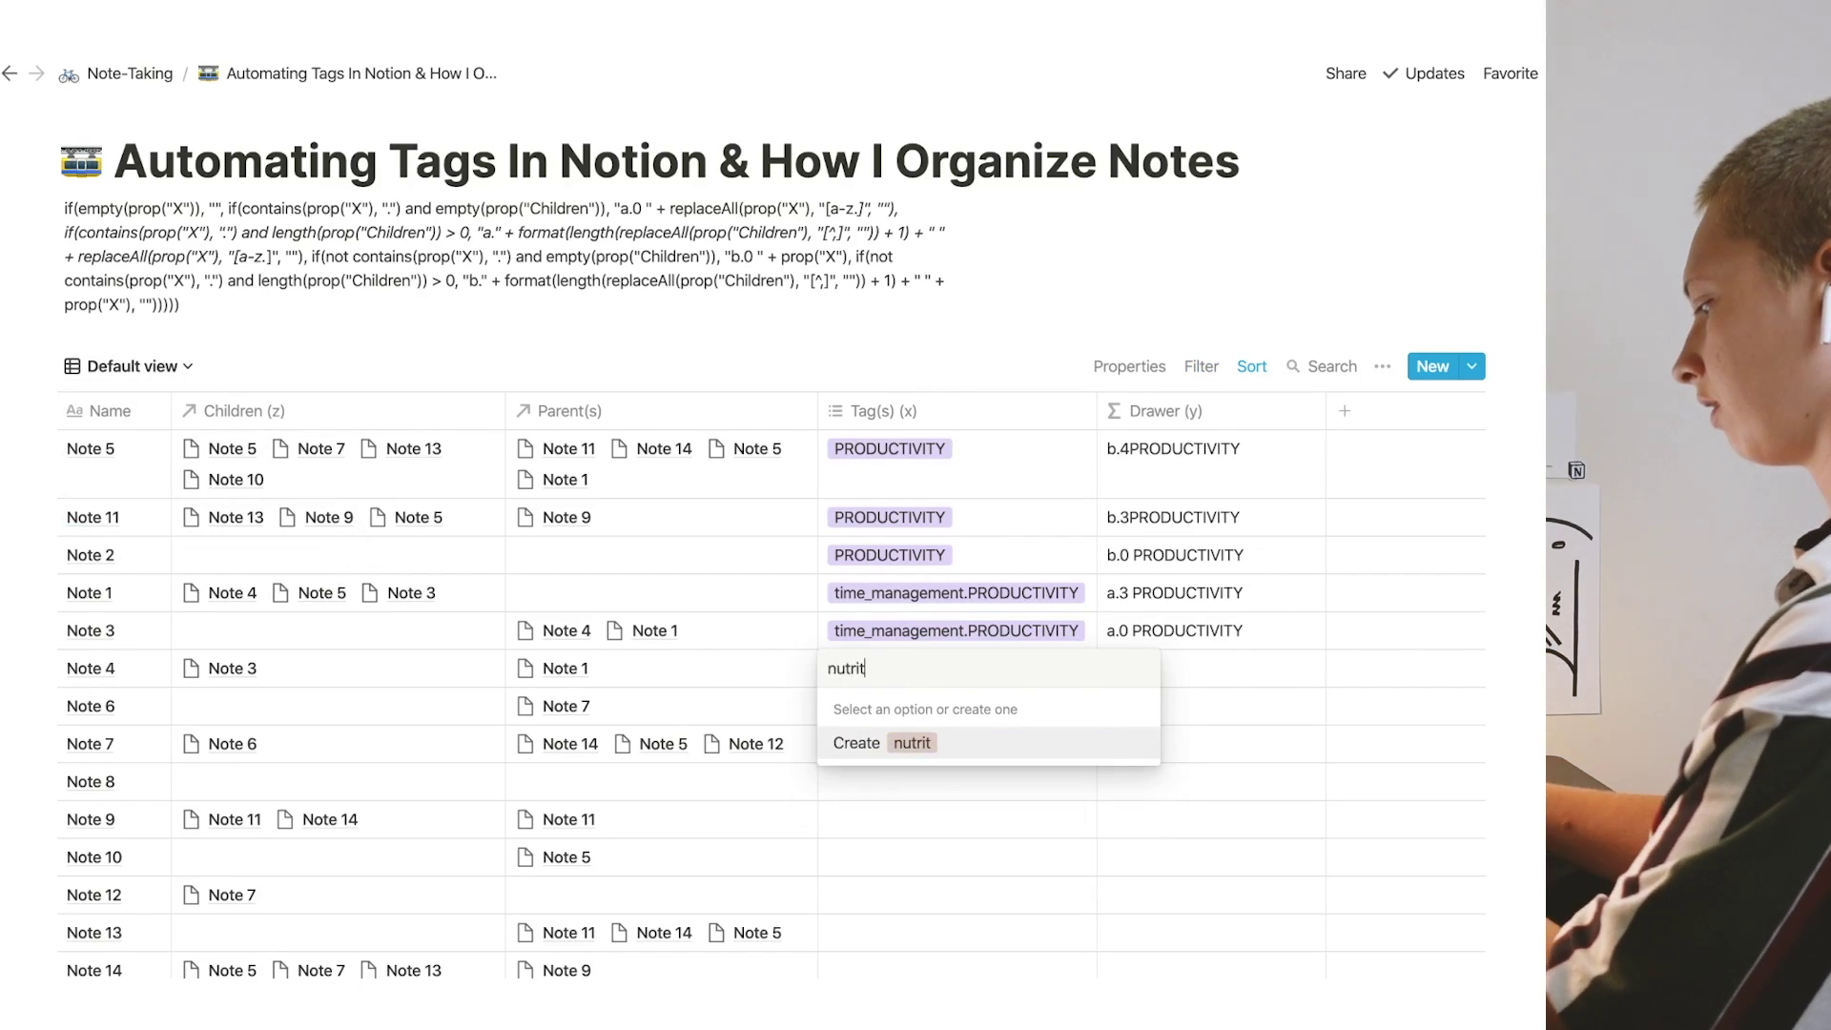
pyautogui.write('ion.D')
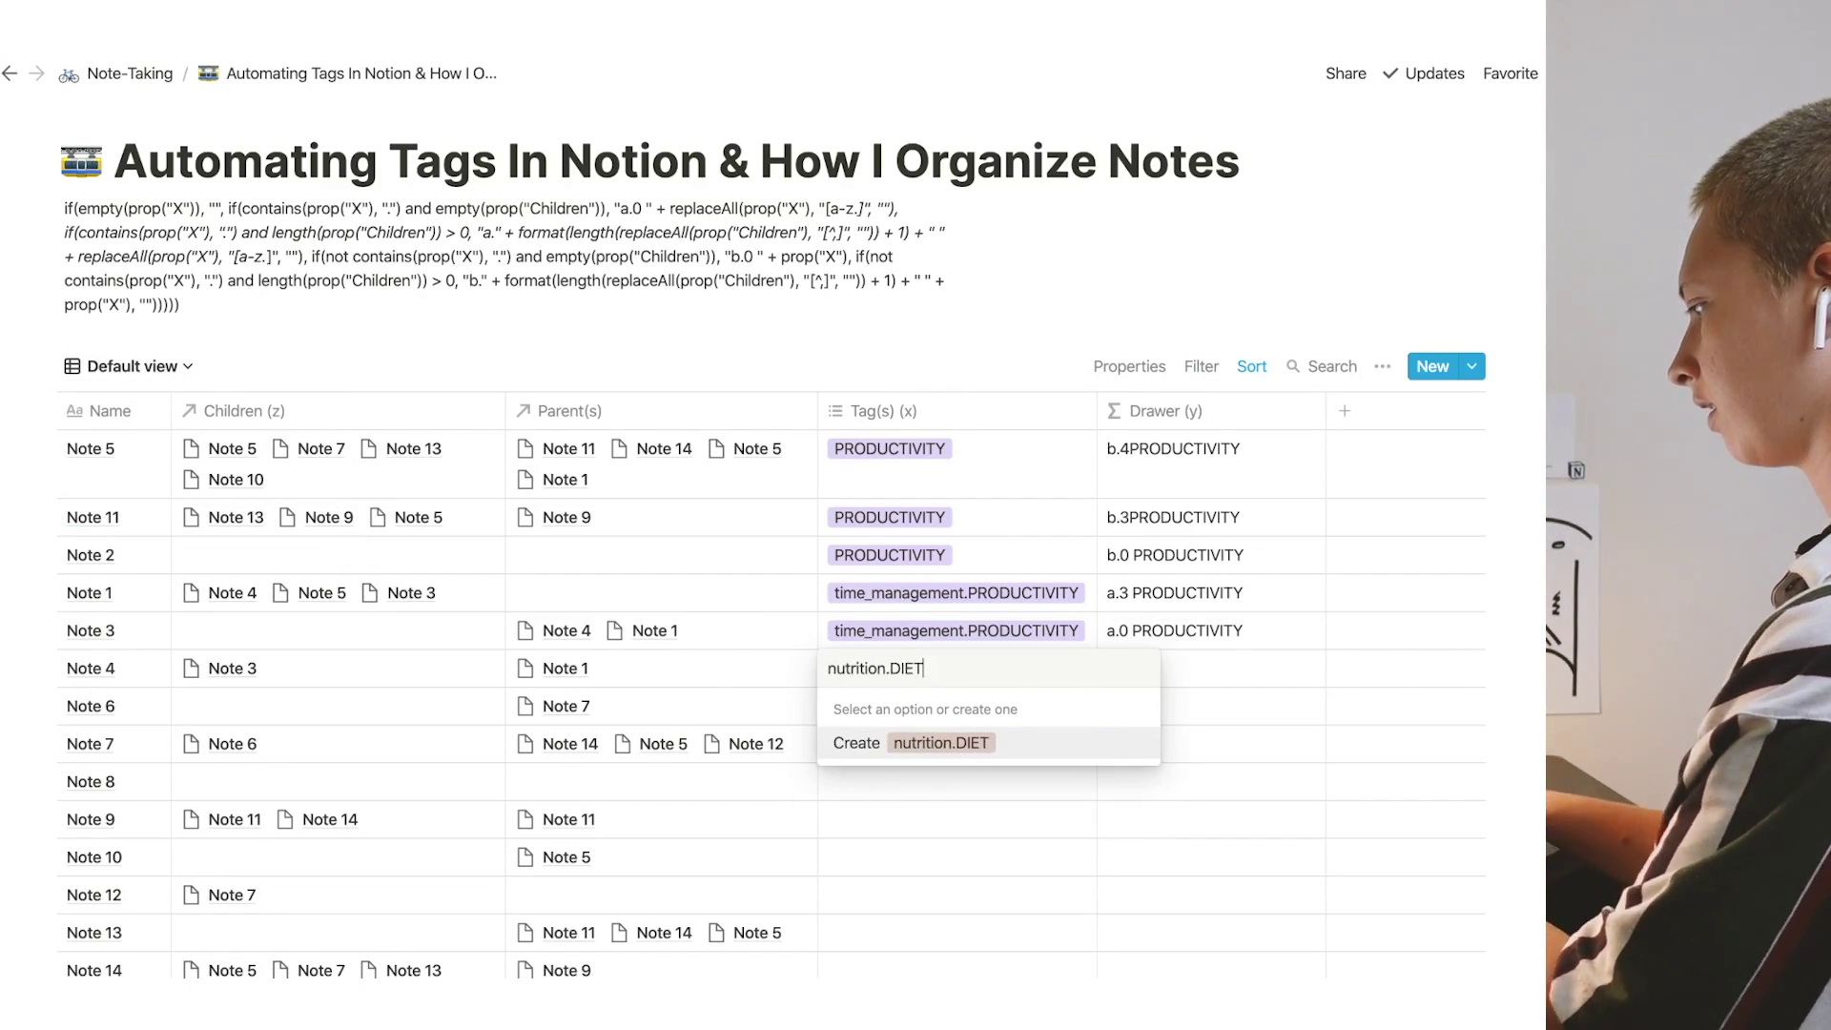
pyautogui.write('IET')
pyautogui.click(989, 743)
pyautogui.press('Escape')
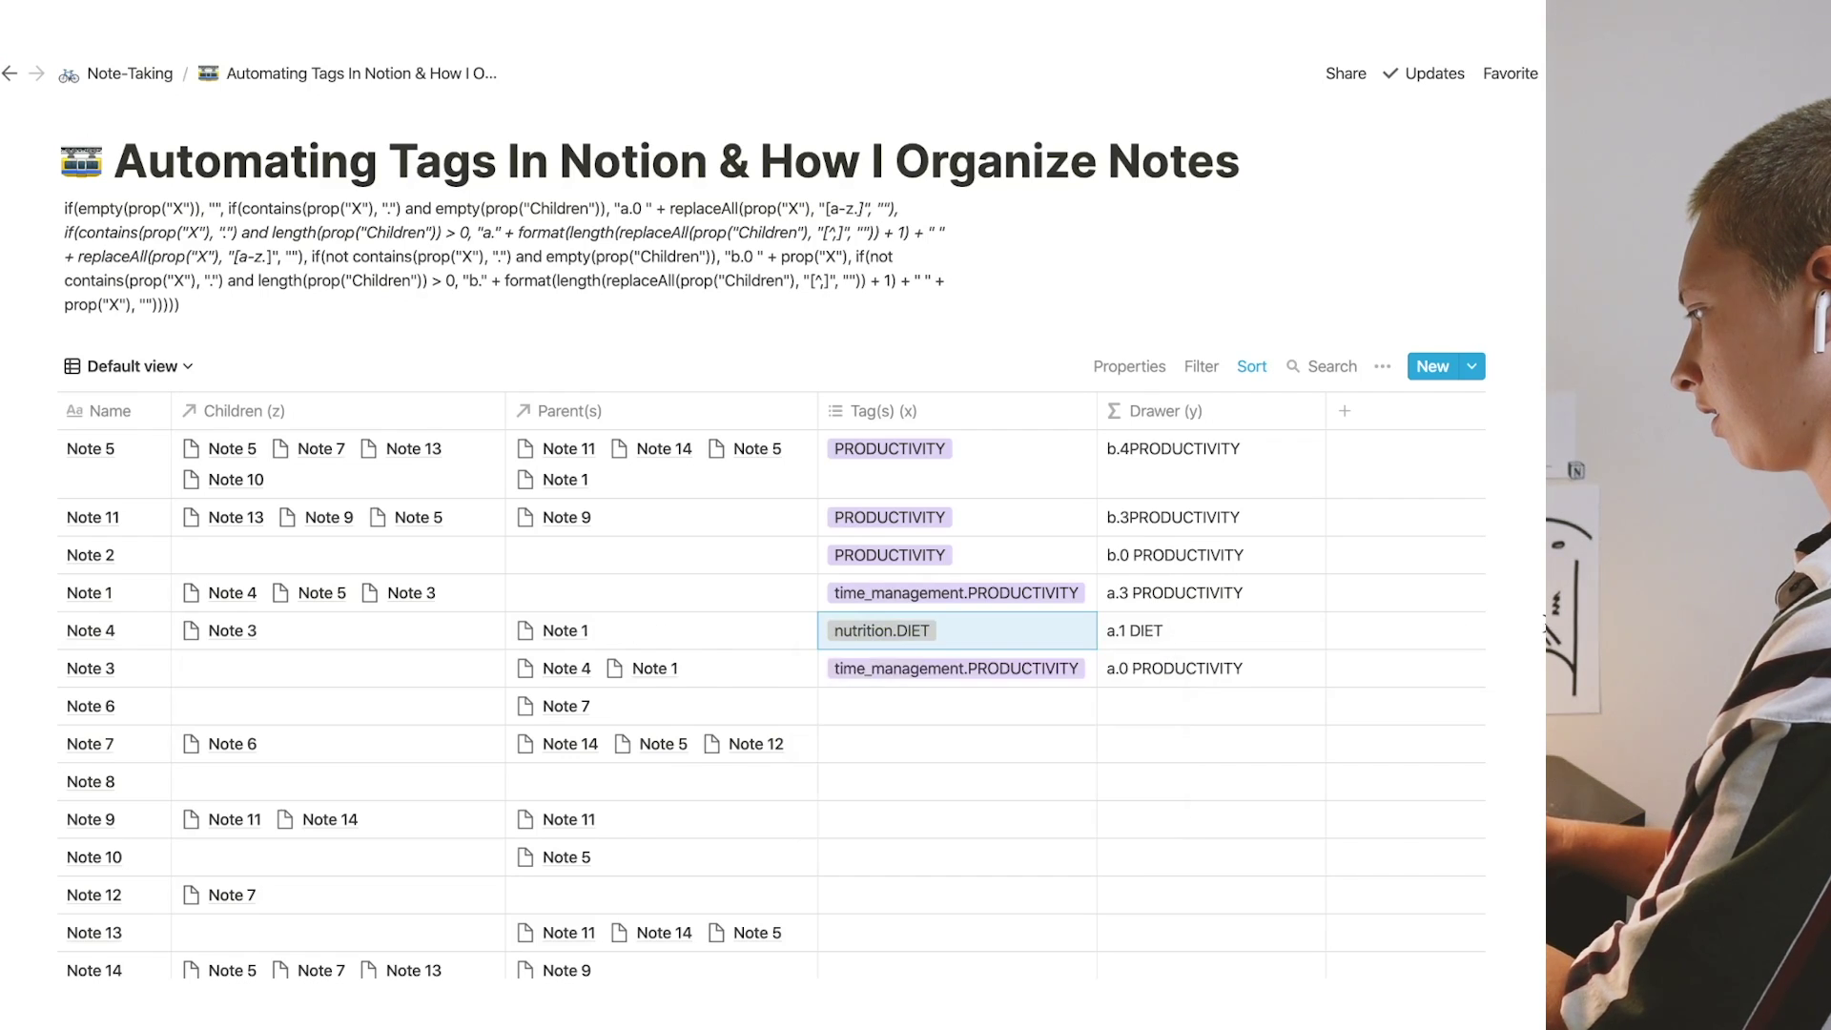
# - Give Note 6 a new DIET tag coloured Brown
pyautogui.click(879, 716)
pyautogui.write('D')
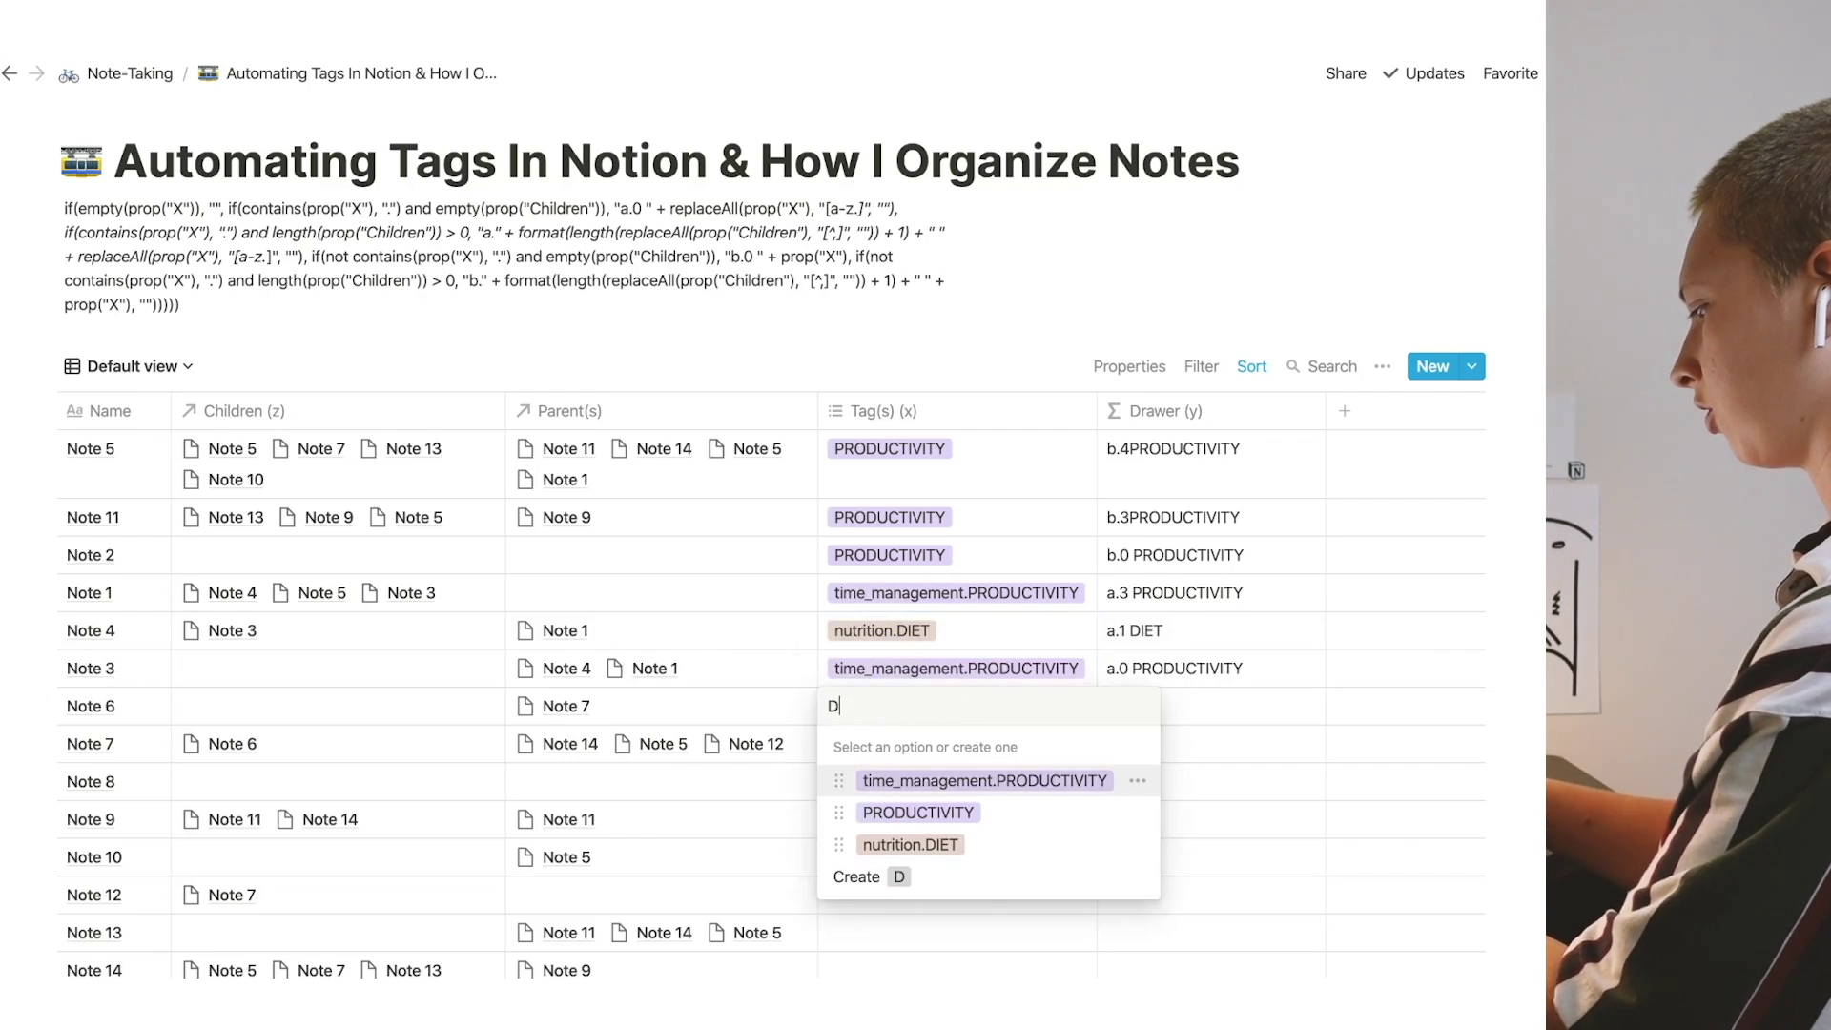
pyautogui.write('IET')
pyautogui.click(906, 812)
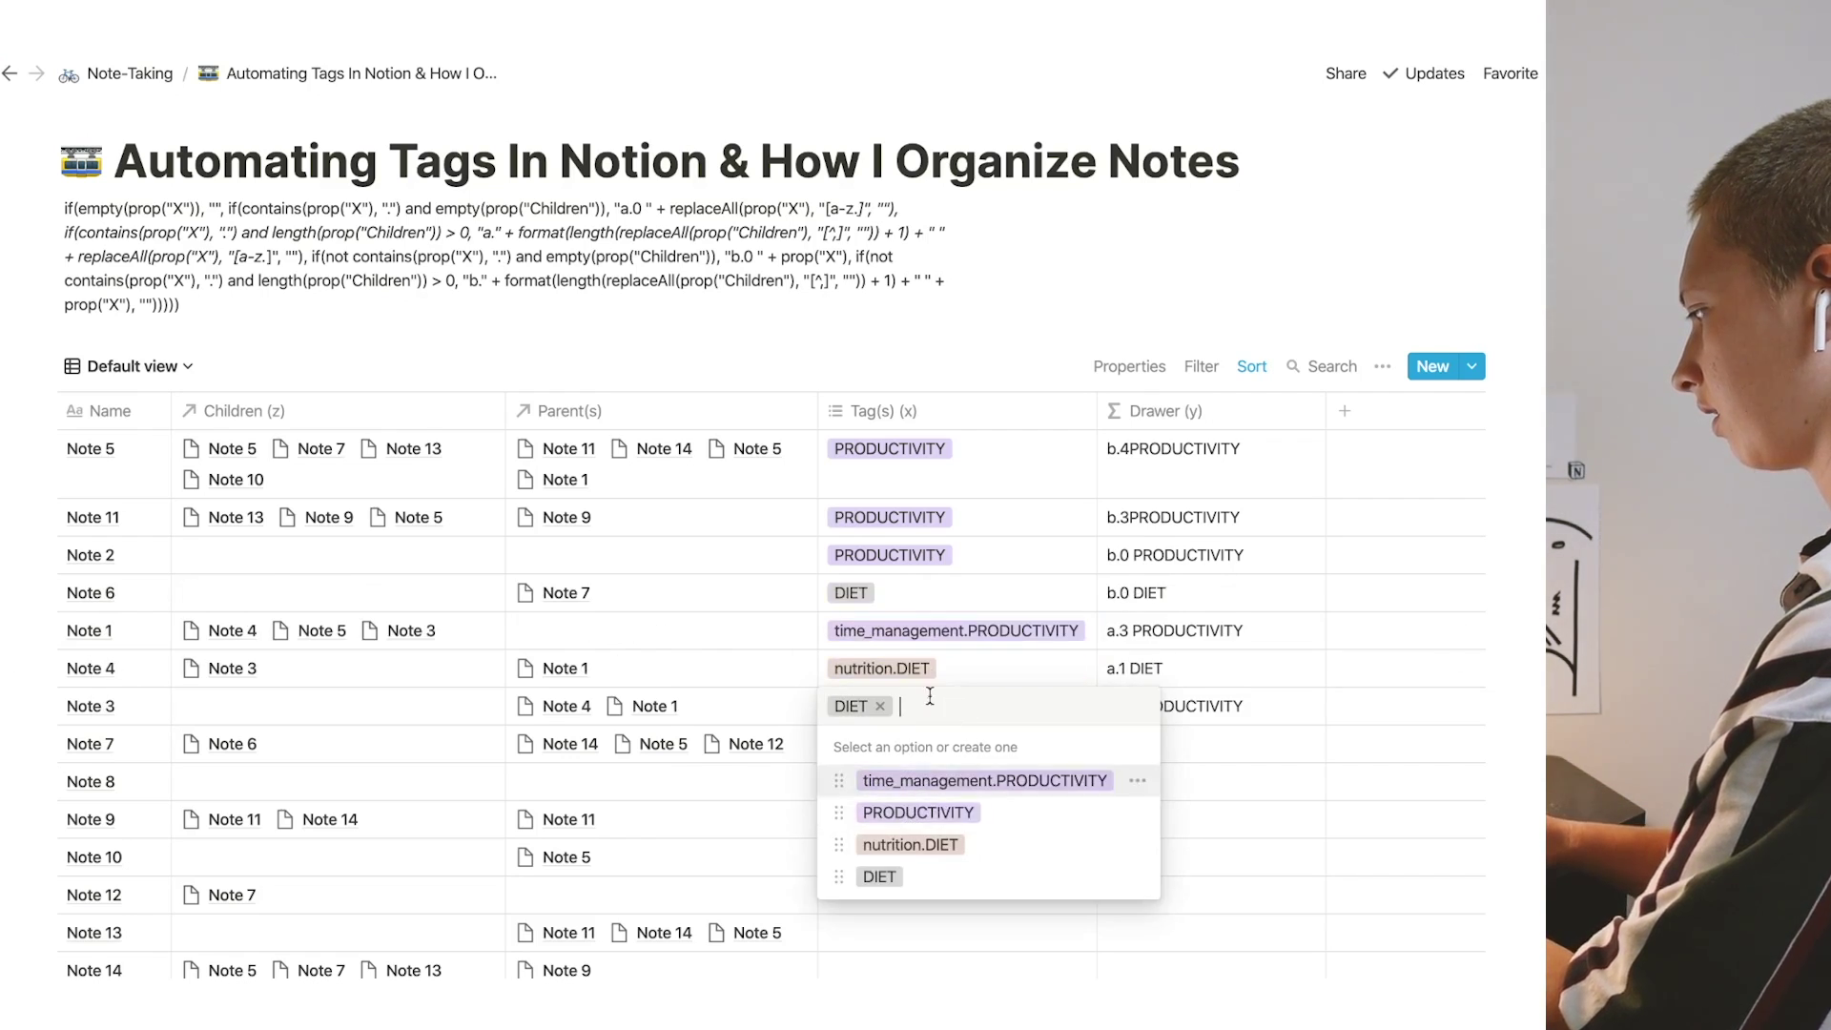
pyautogui.click(1138, 878)
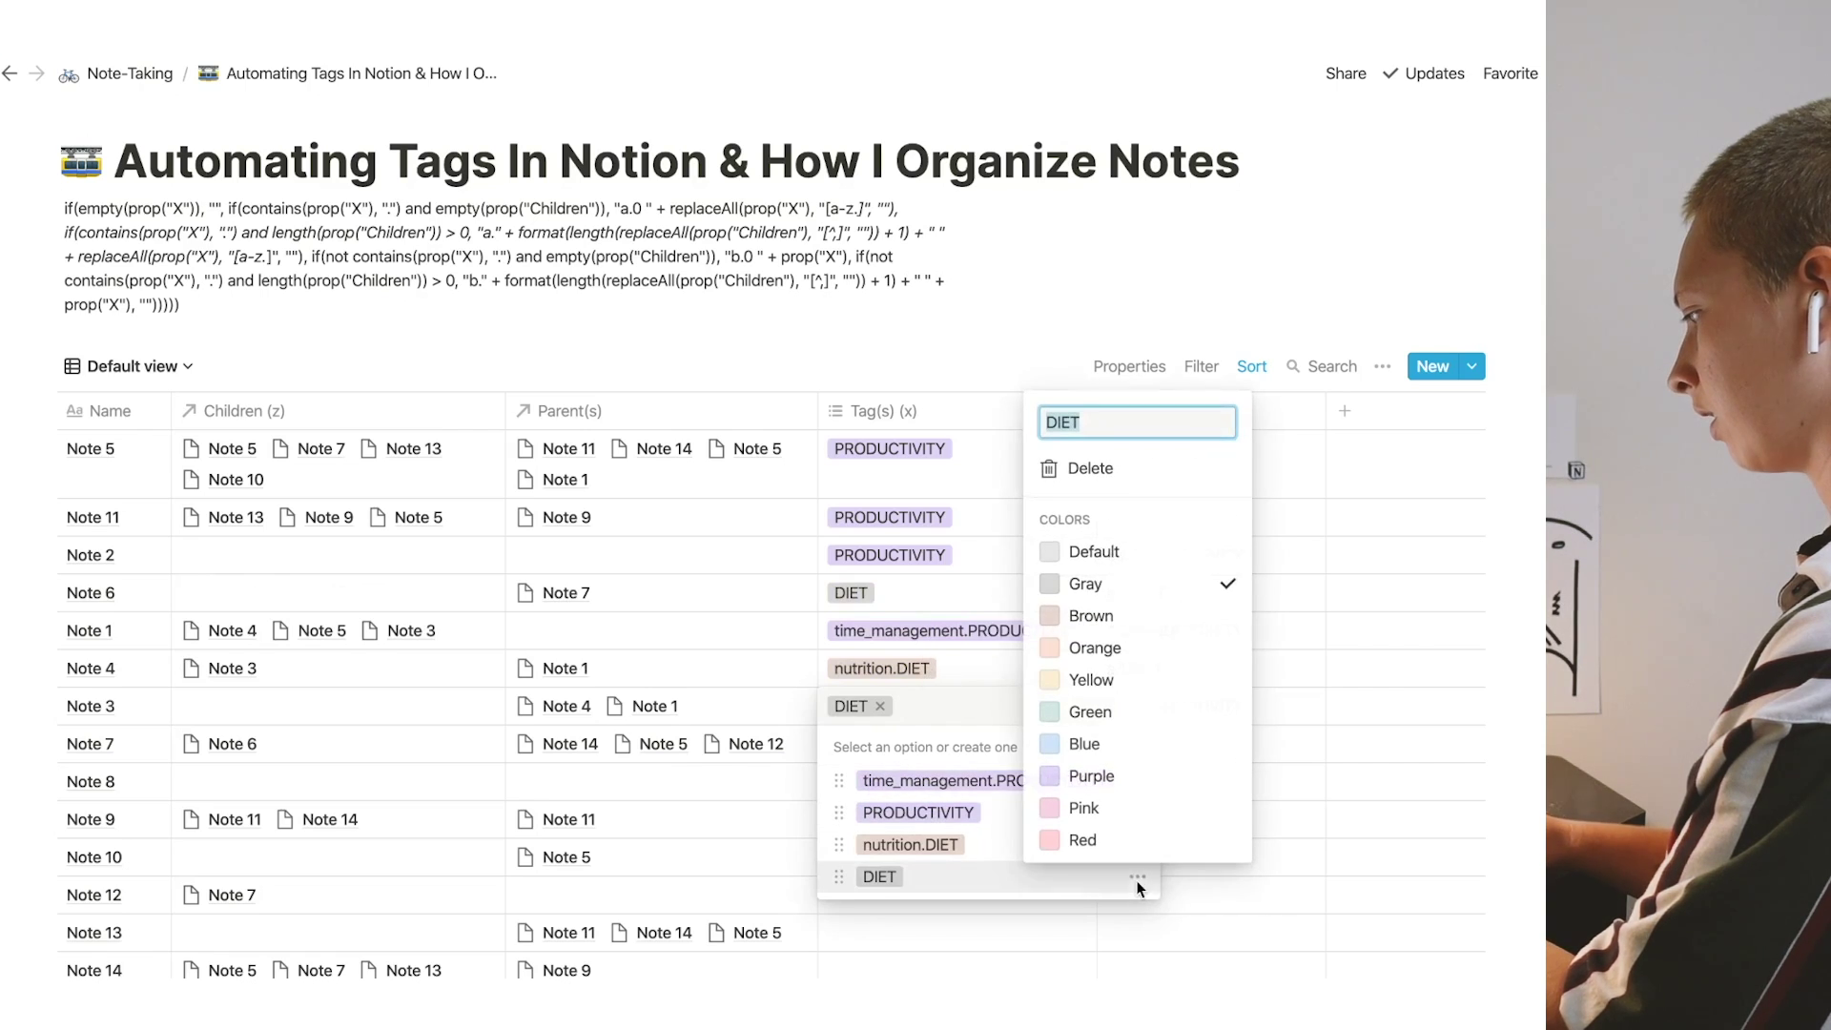
pyautogui.click(1090, 616)
pyautogui.press('Escape')
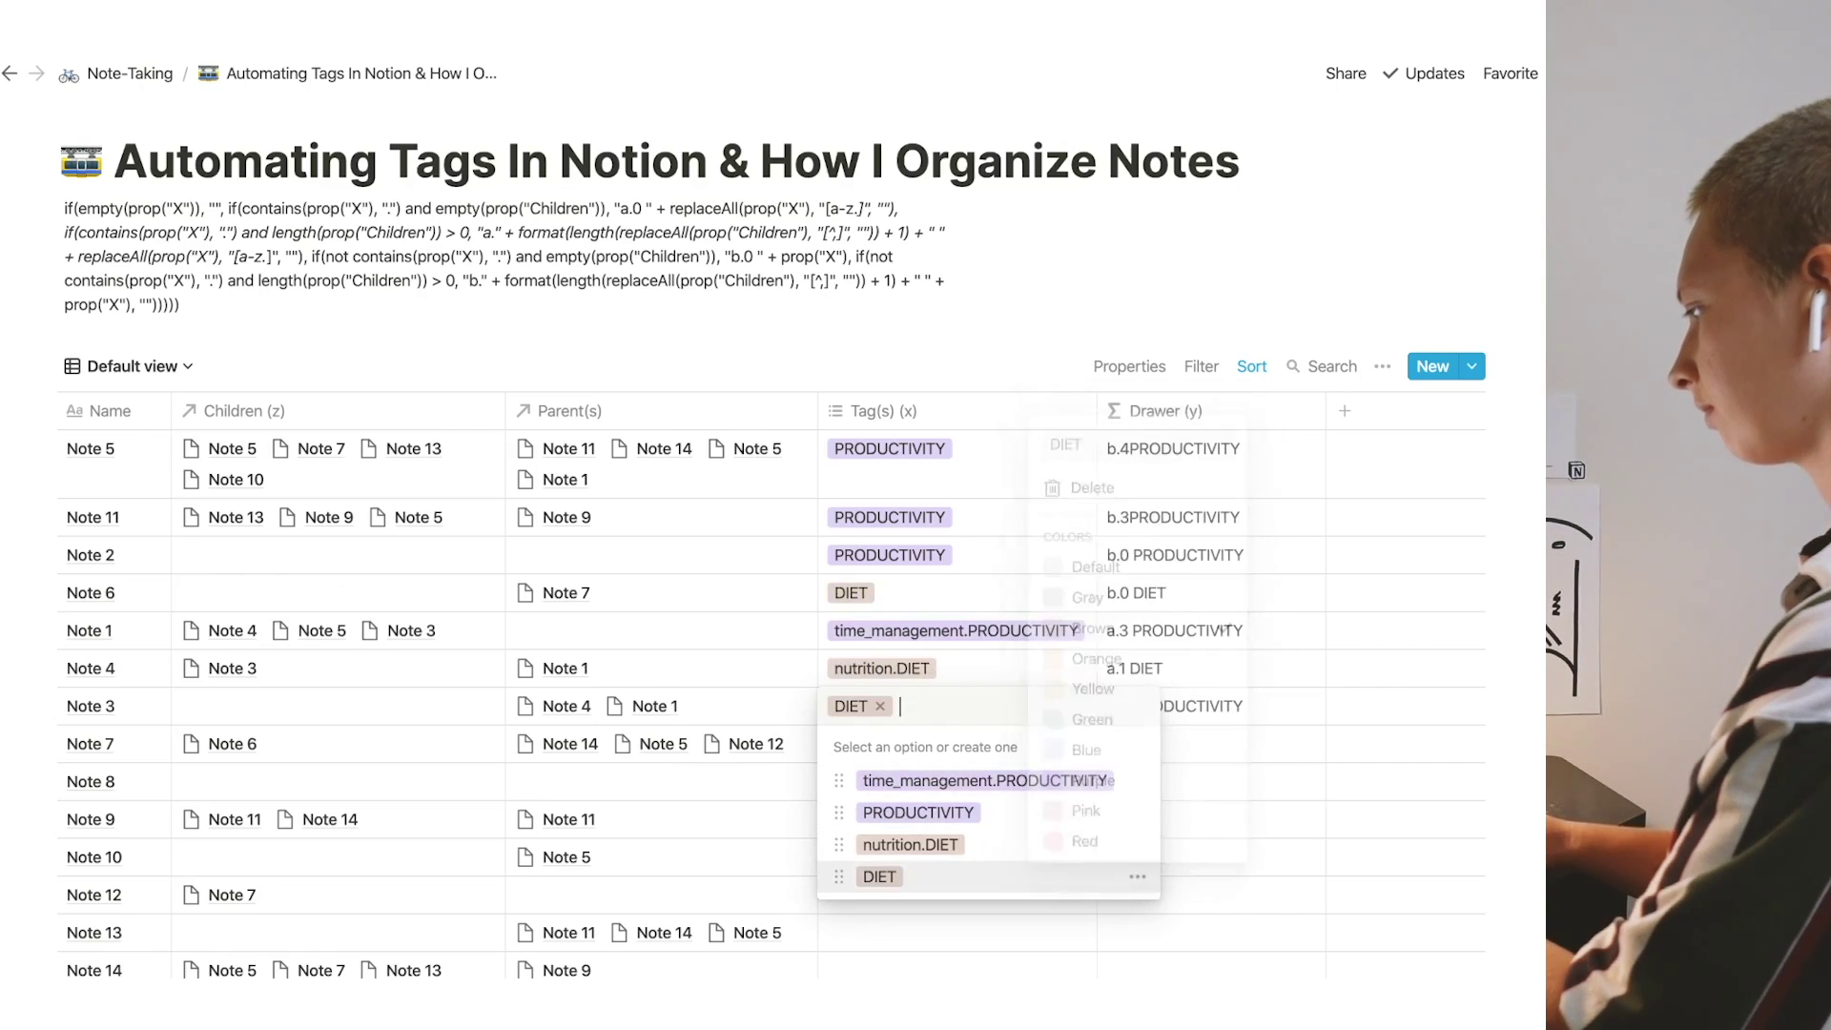
pyautogui.press('Escape')
pyautogui.click(132, 366)
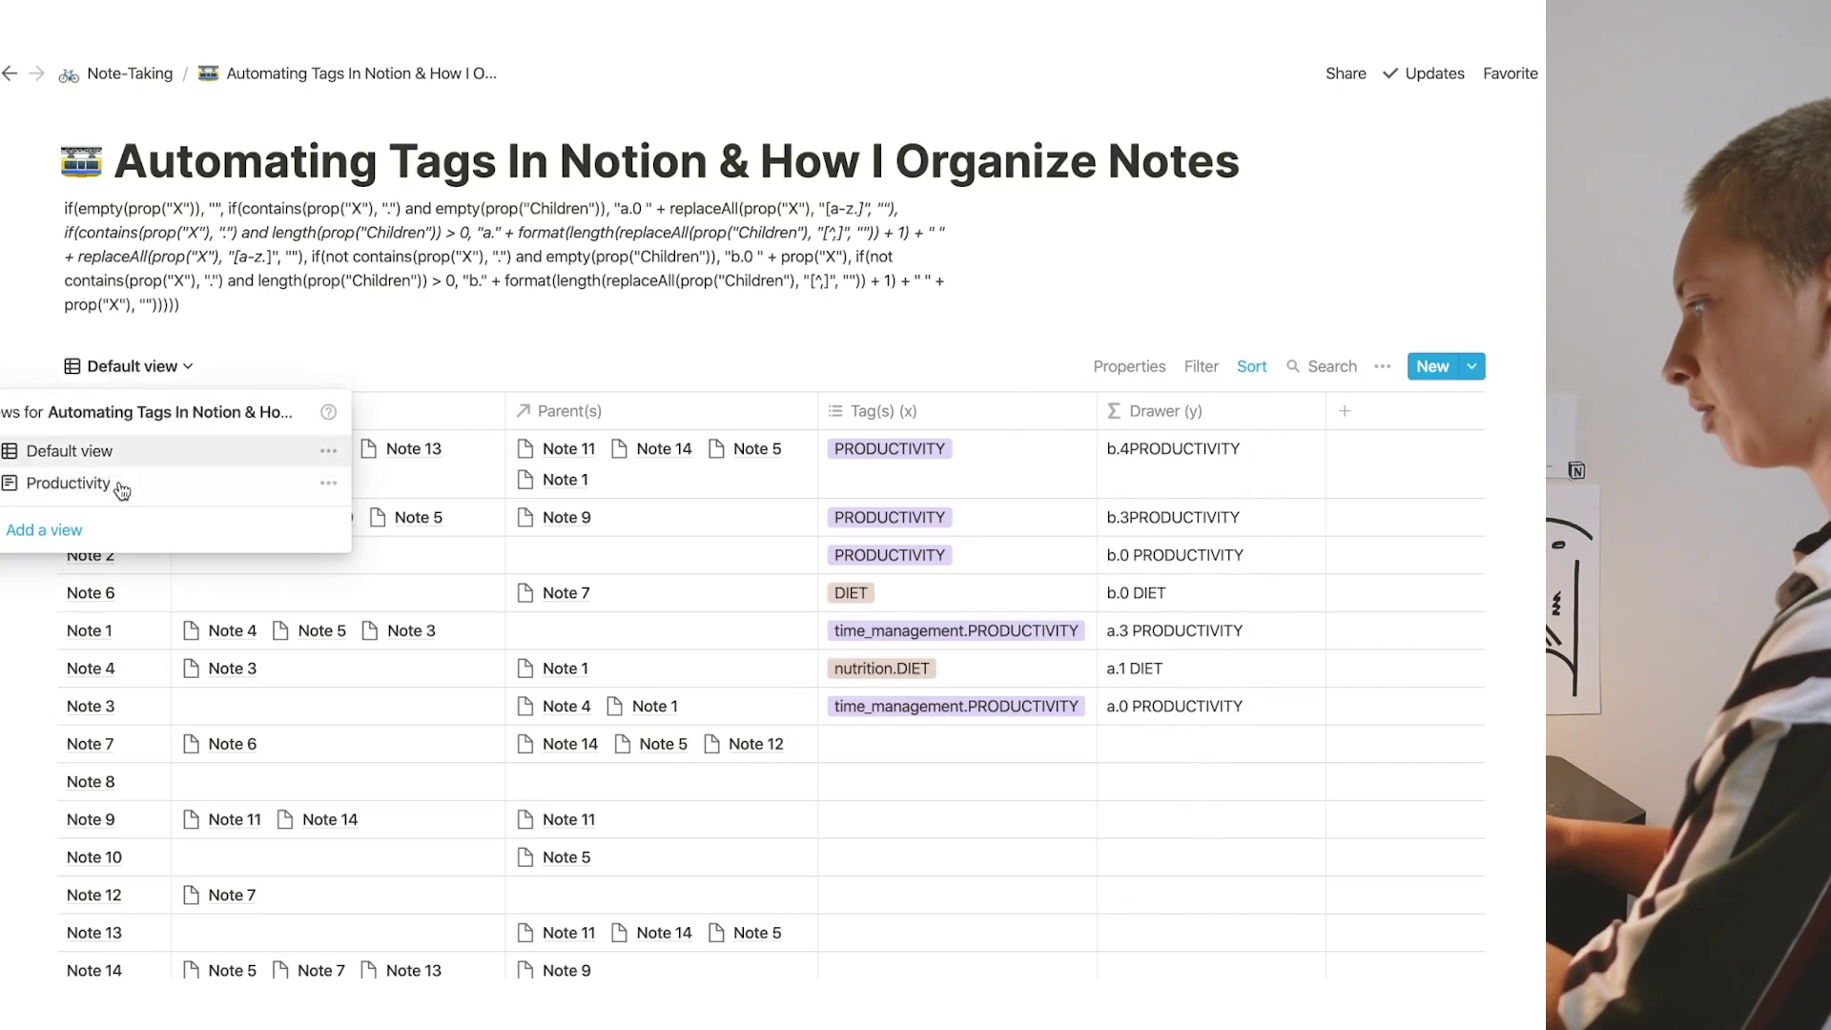
# - Duplicate the Productivity view and name the copy 'Diet'
pyautogui.click(330, 484)
pyautogui.click(244, 922)
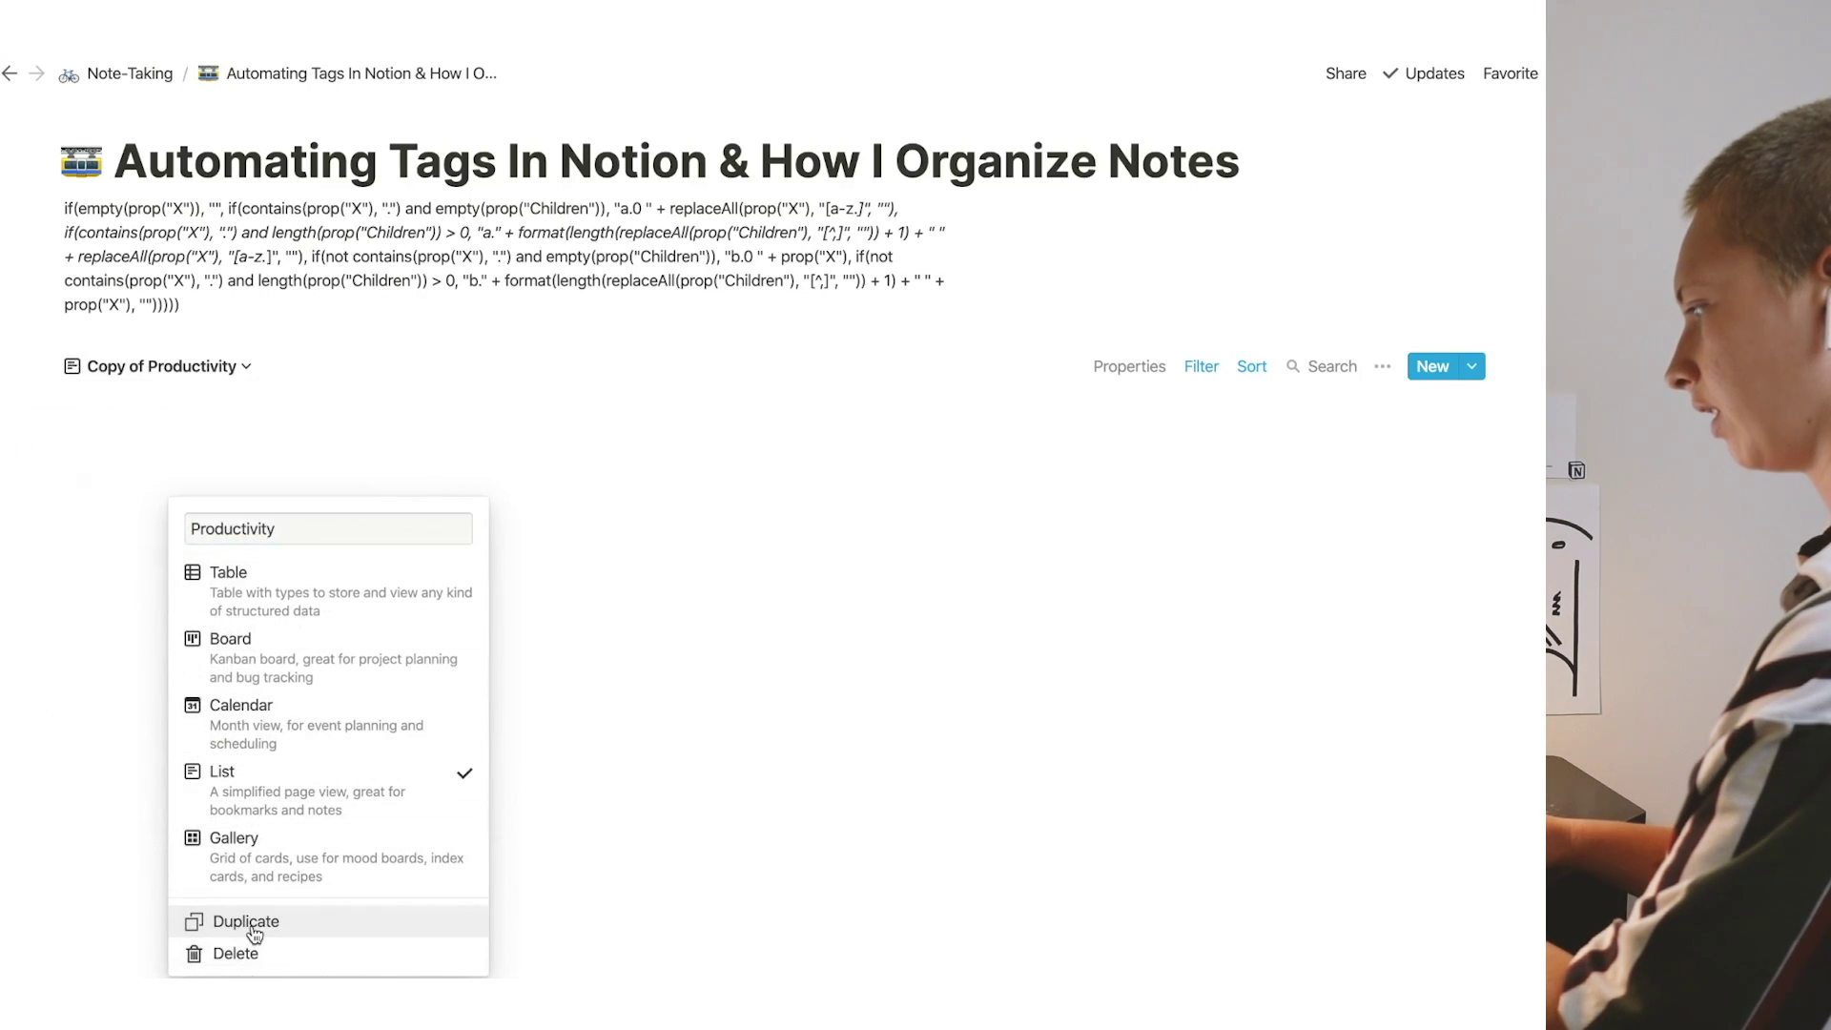
pyautogui.write('Diet')
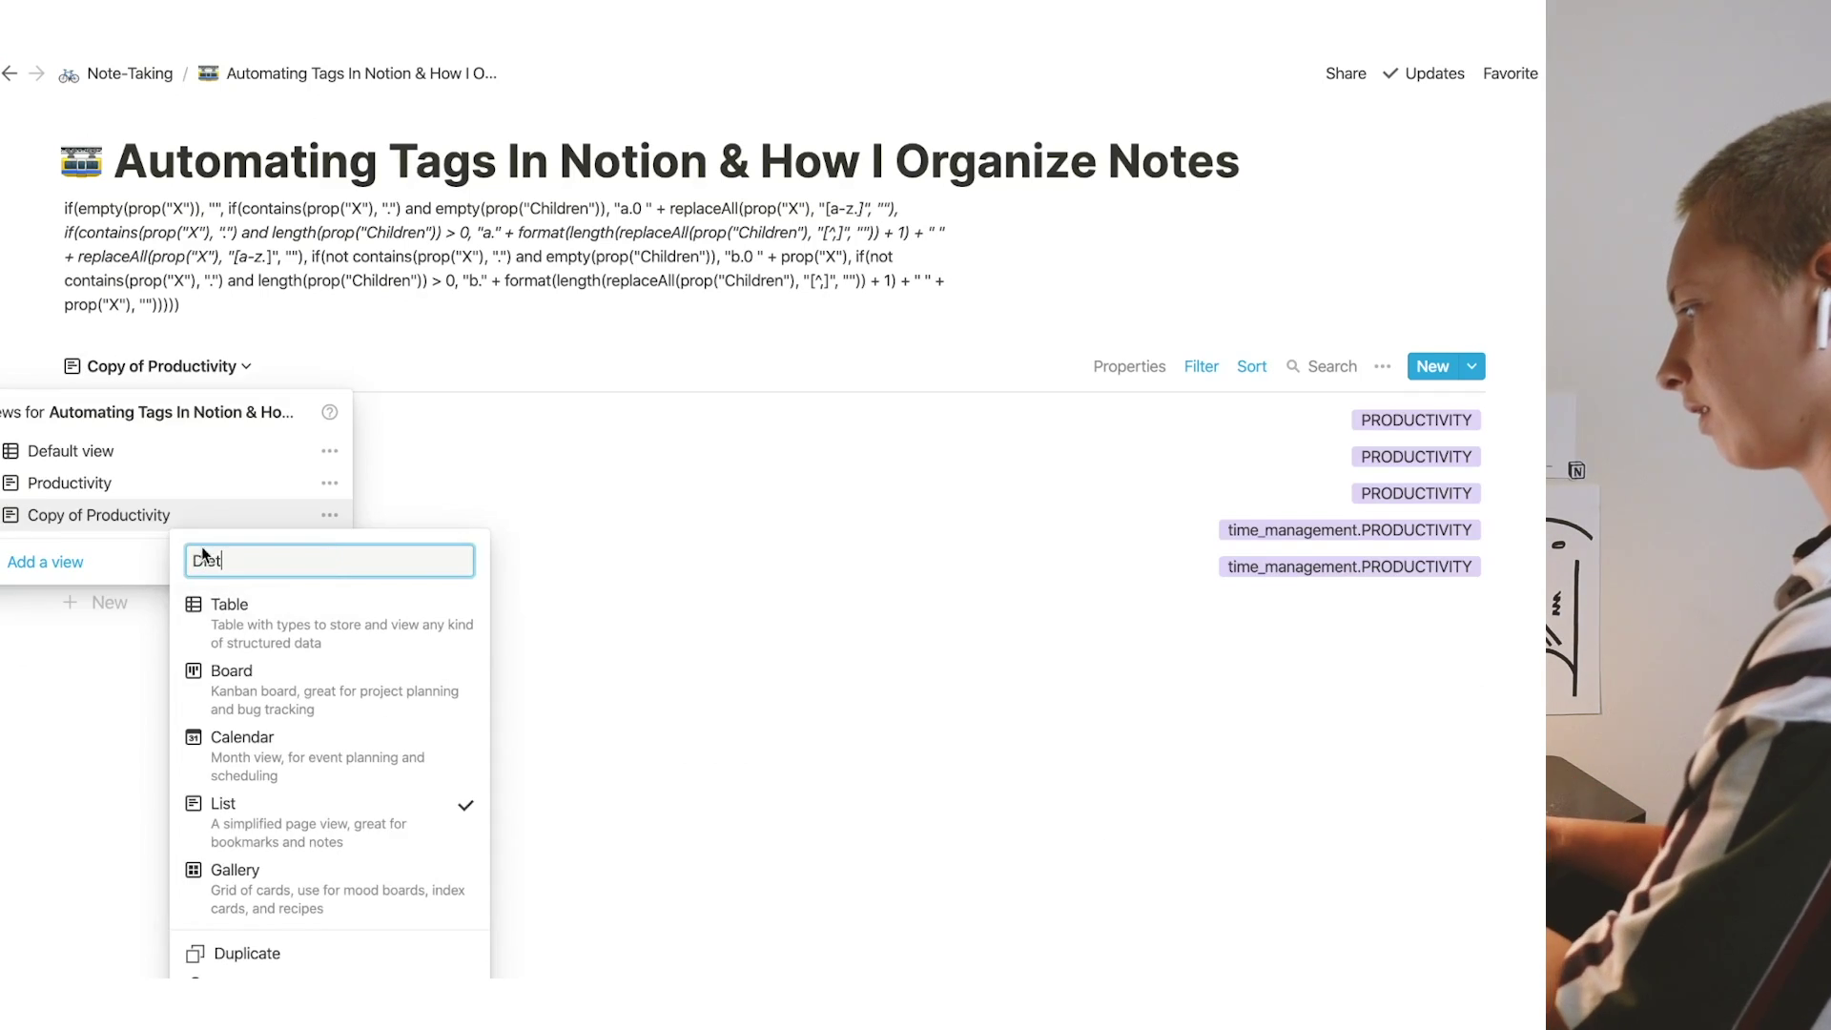
pyautogui.click(369, 484)
pyautogui.click(508, 493)
# - Change the Diet view's filter value from PRODUCTIVITY to DIET
pyautogui.click(1202, 367)
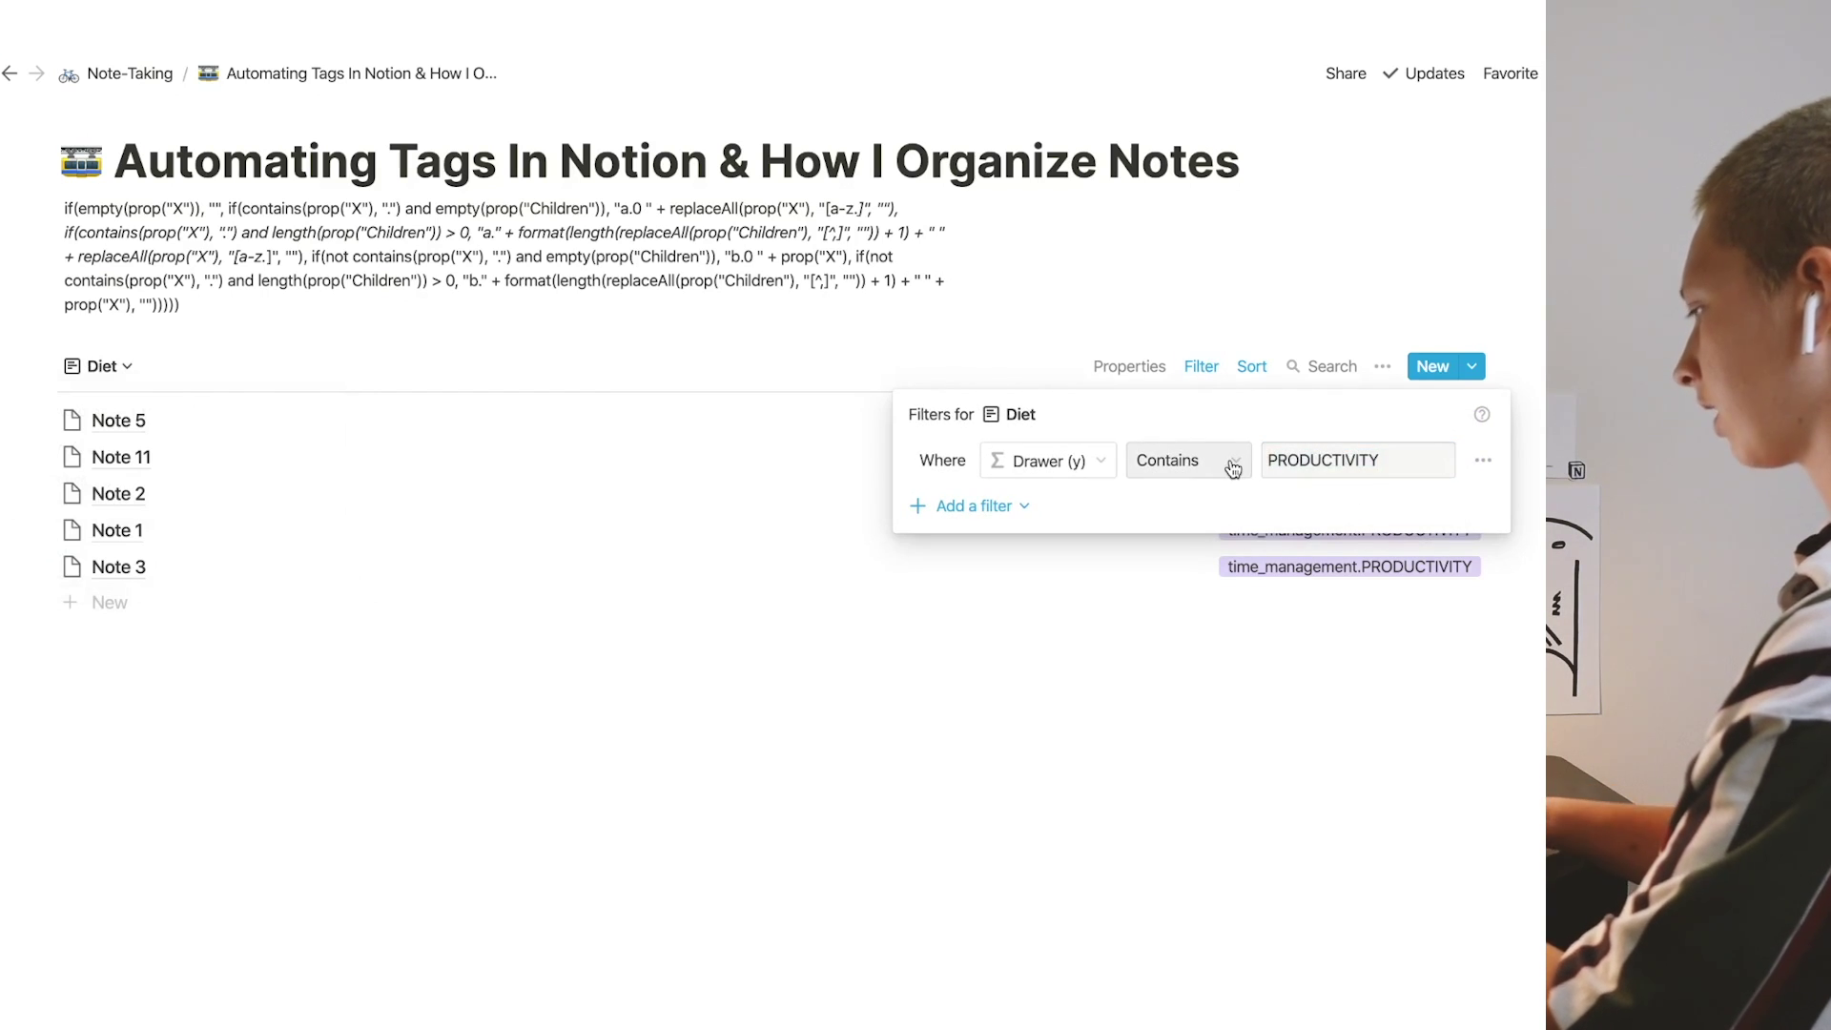
pyautogui.click(1399, 462)
pyautogui.doubleClick(1262, 461)
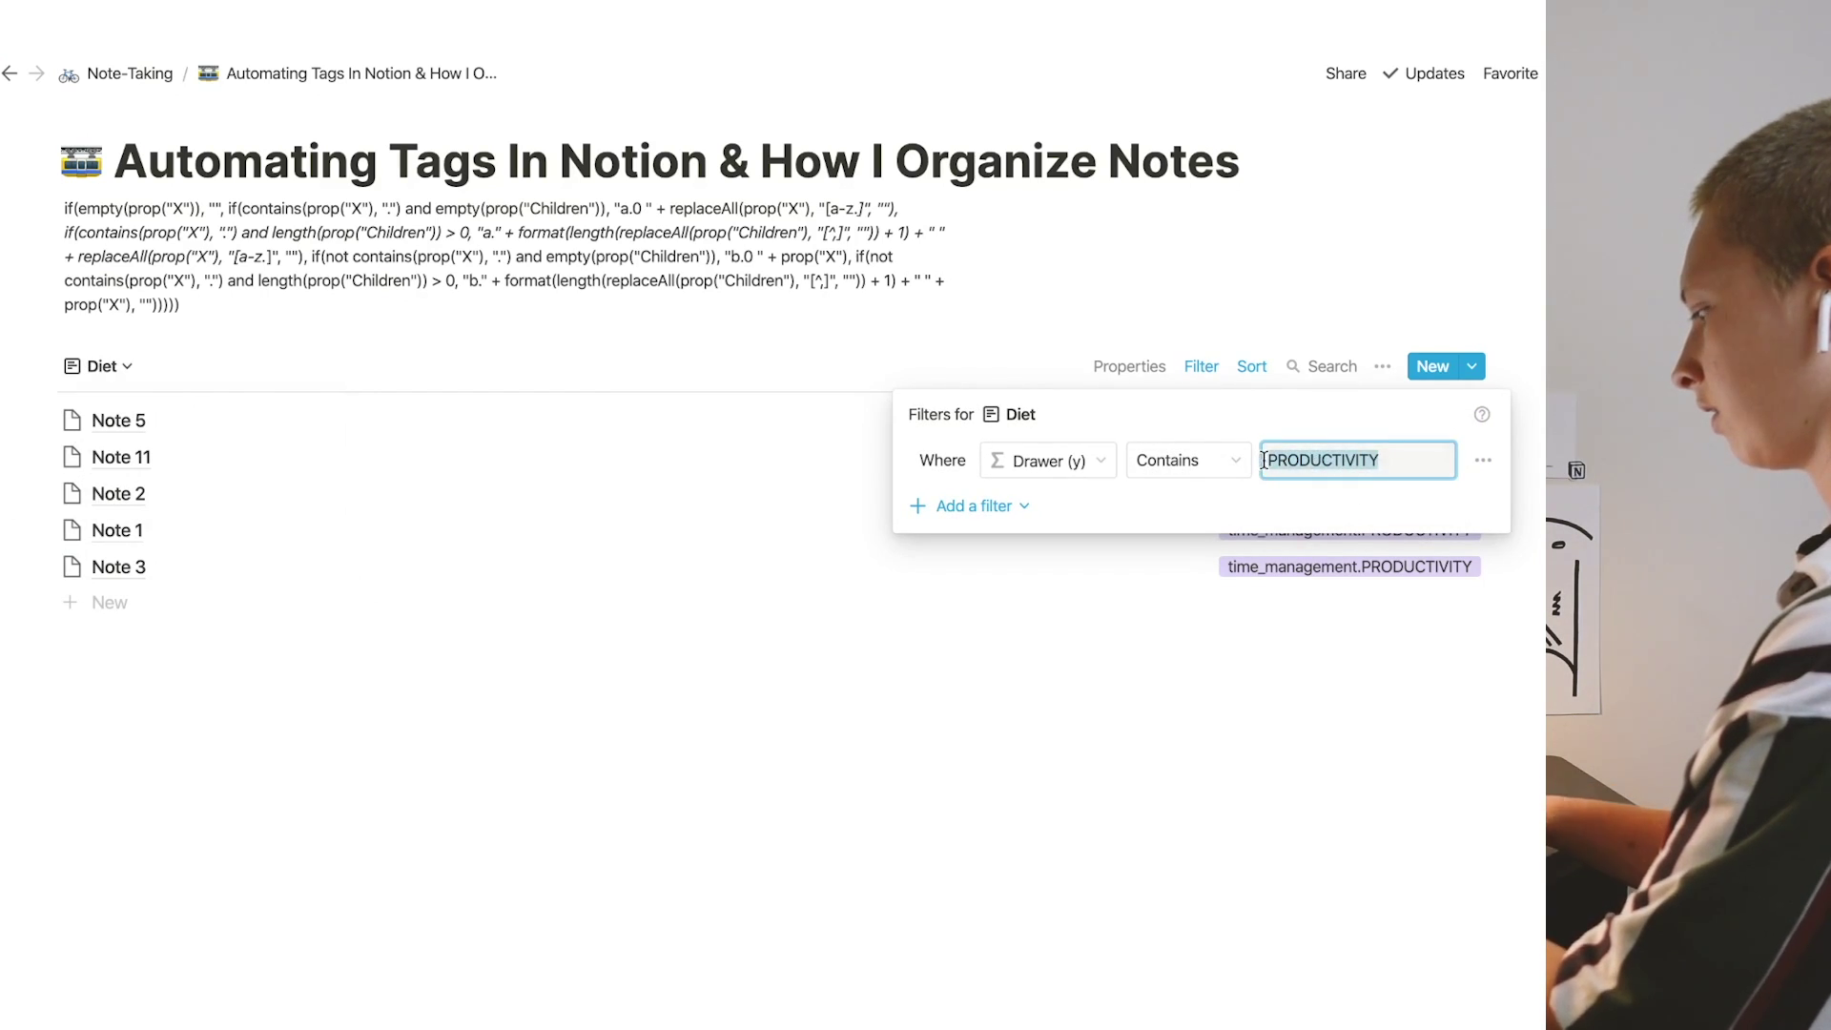
pyautogui.write('DIET')
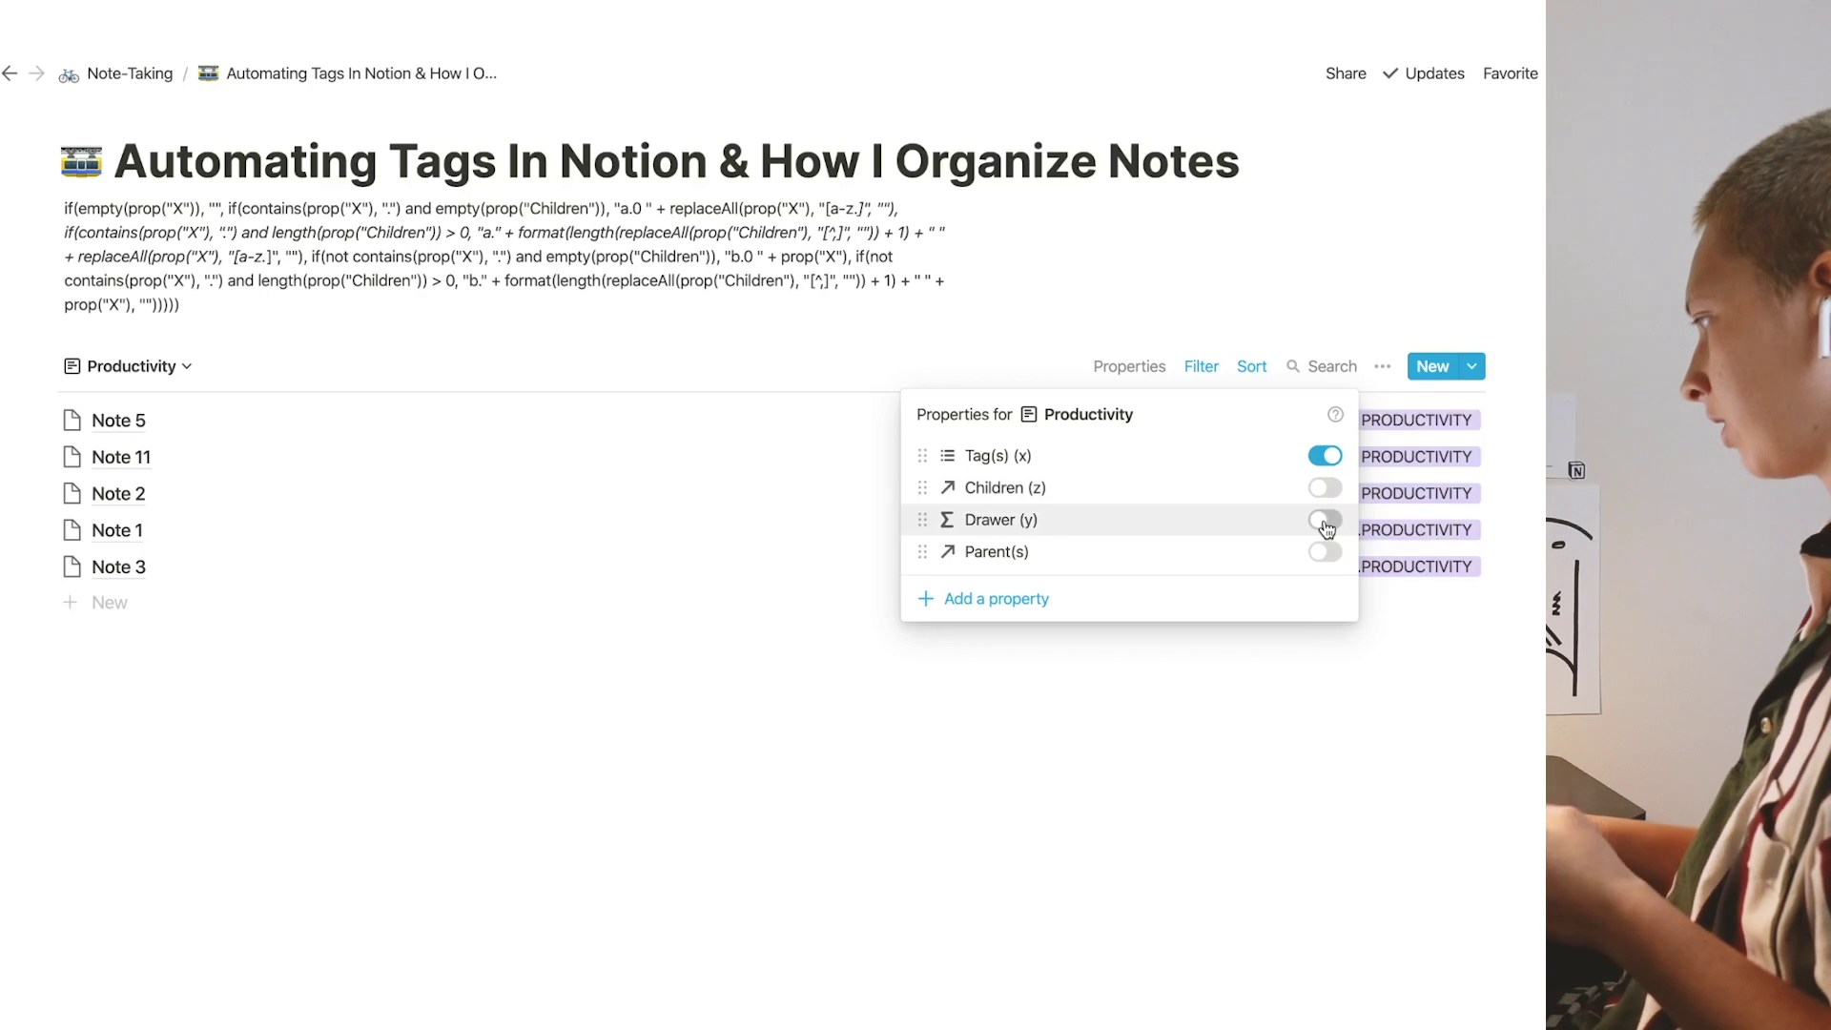
# - Show the Drawer property in both the Productivity and Diet list views
pyautogui.click(1326, 520)
pyautogui.press('Escape')
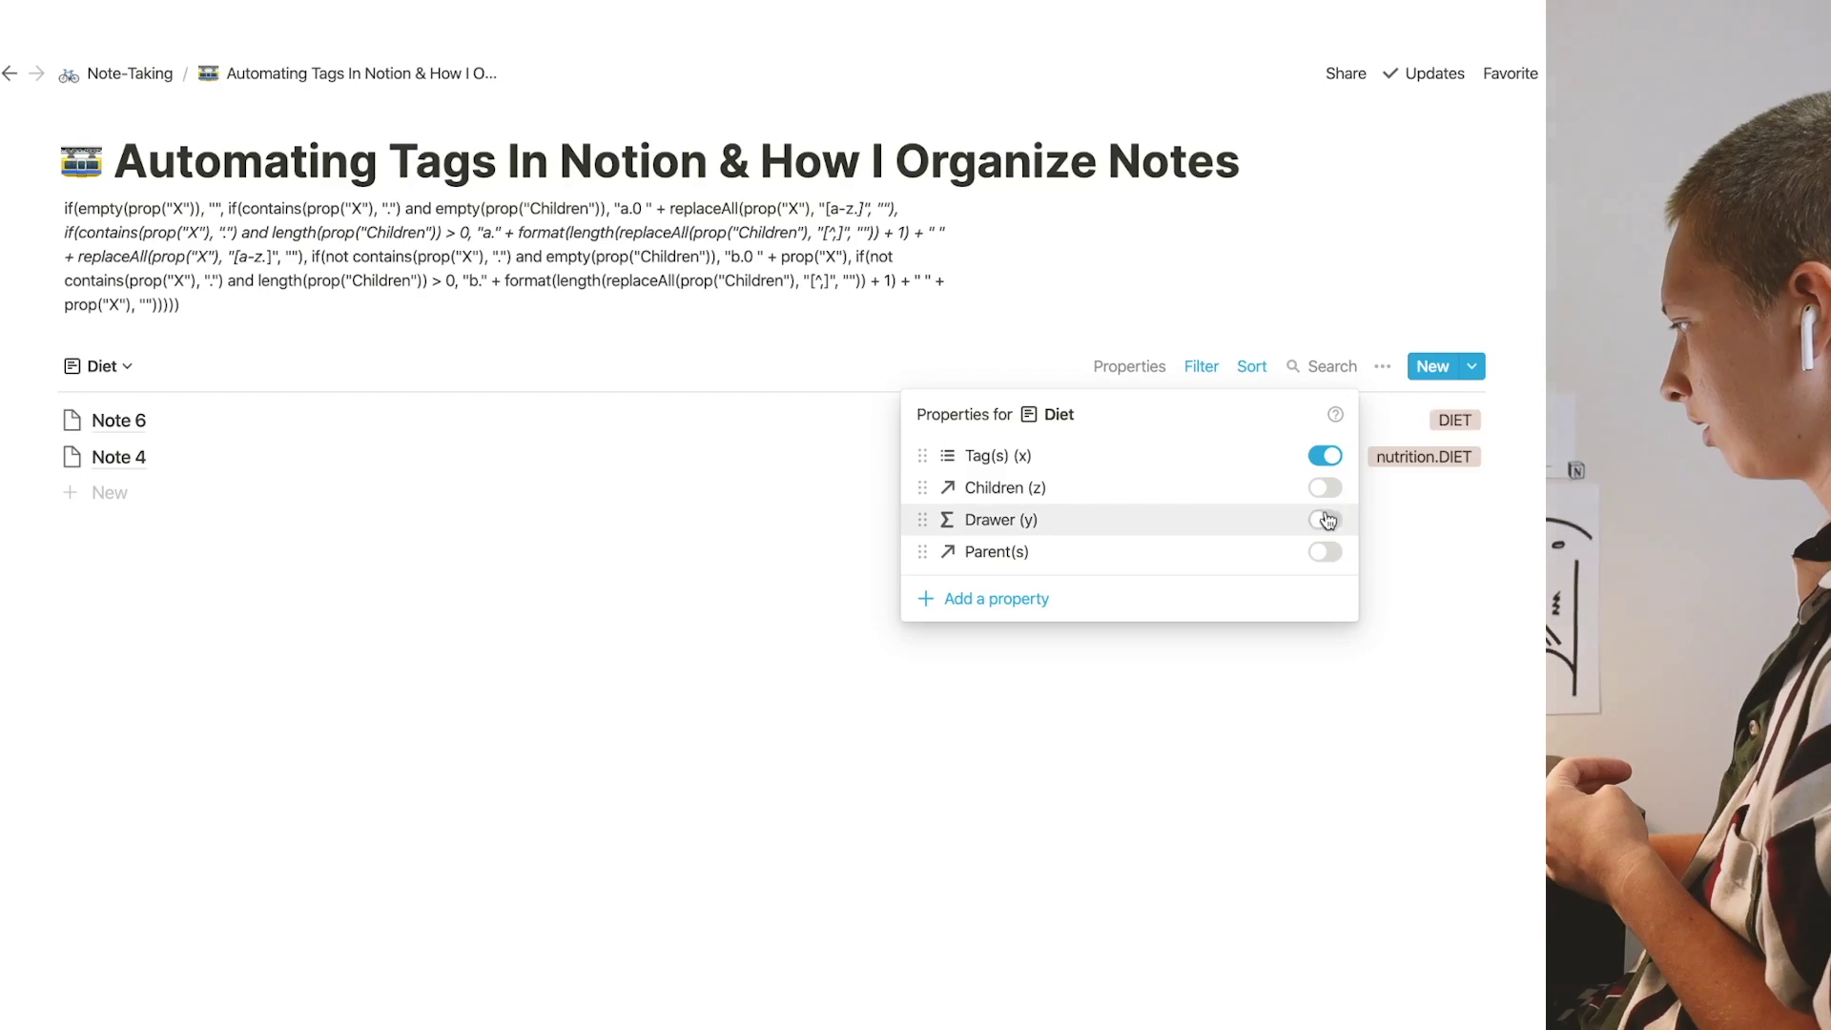
pyautogui.click(1329, 522)
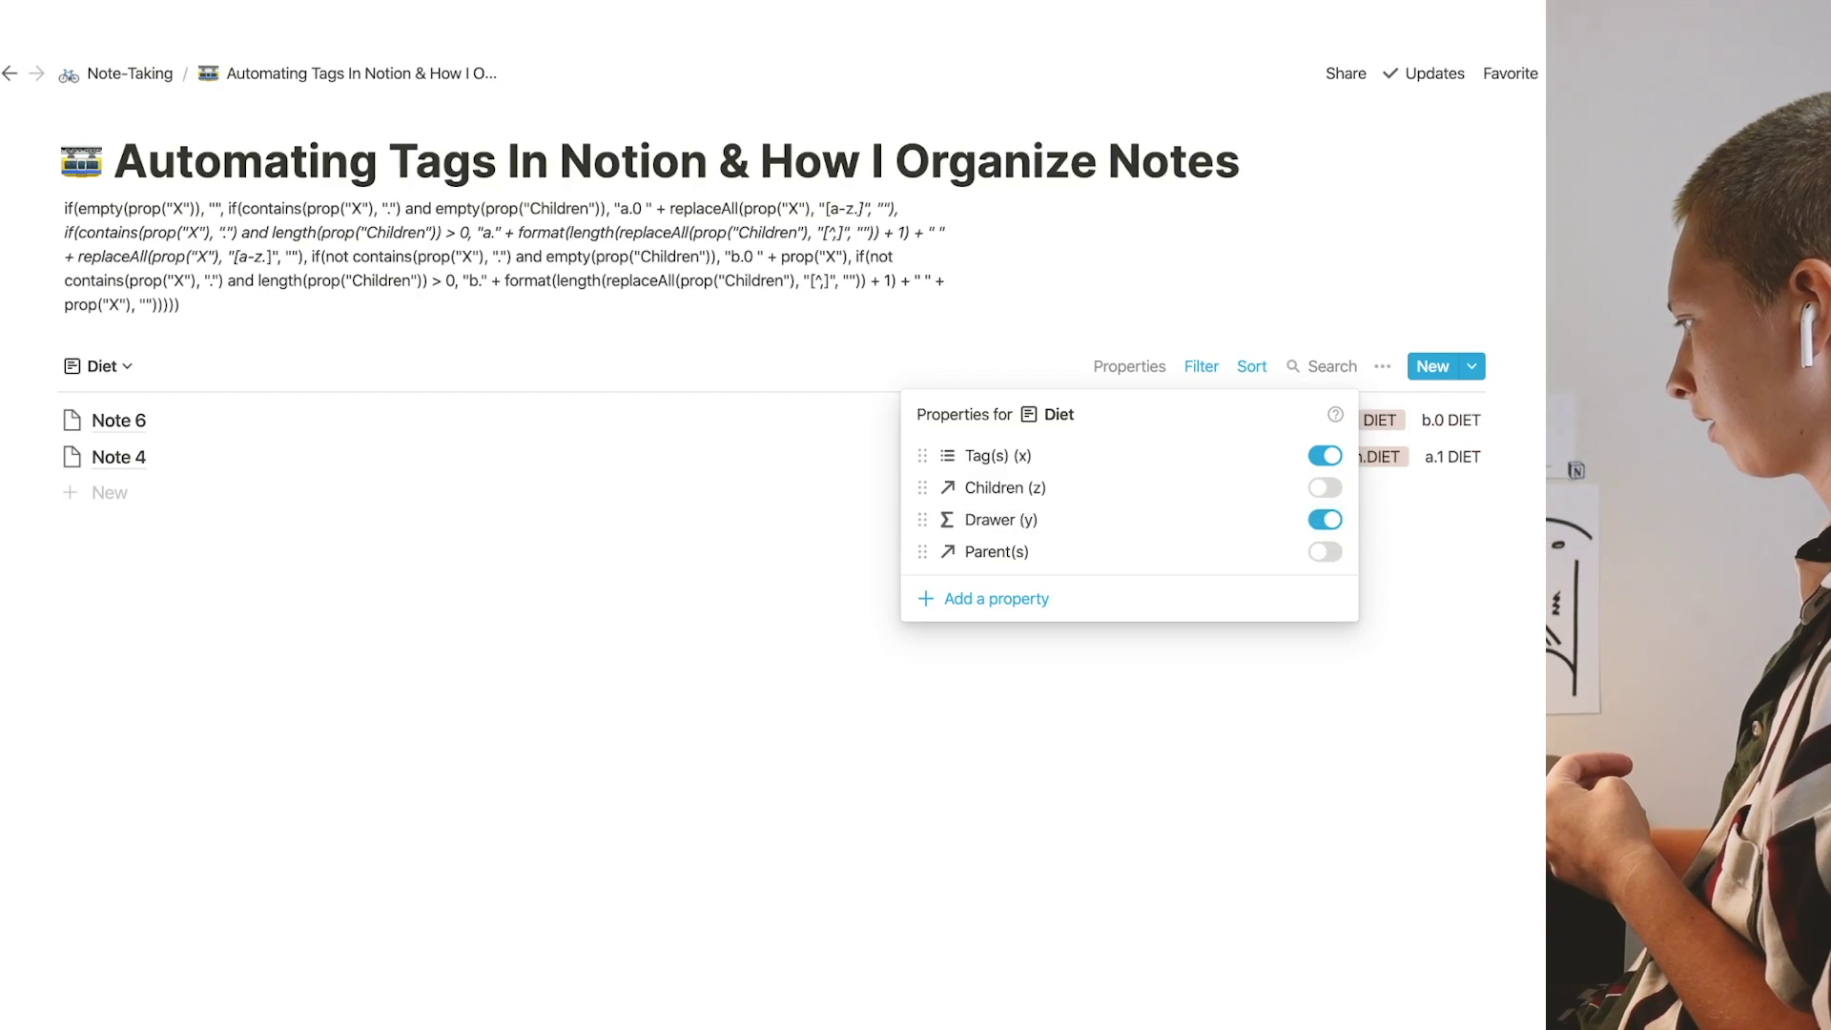
pyautogui.click(1522, 490)
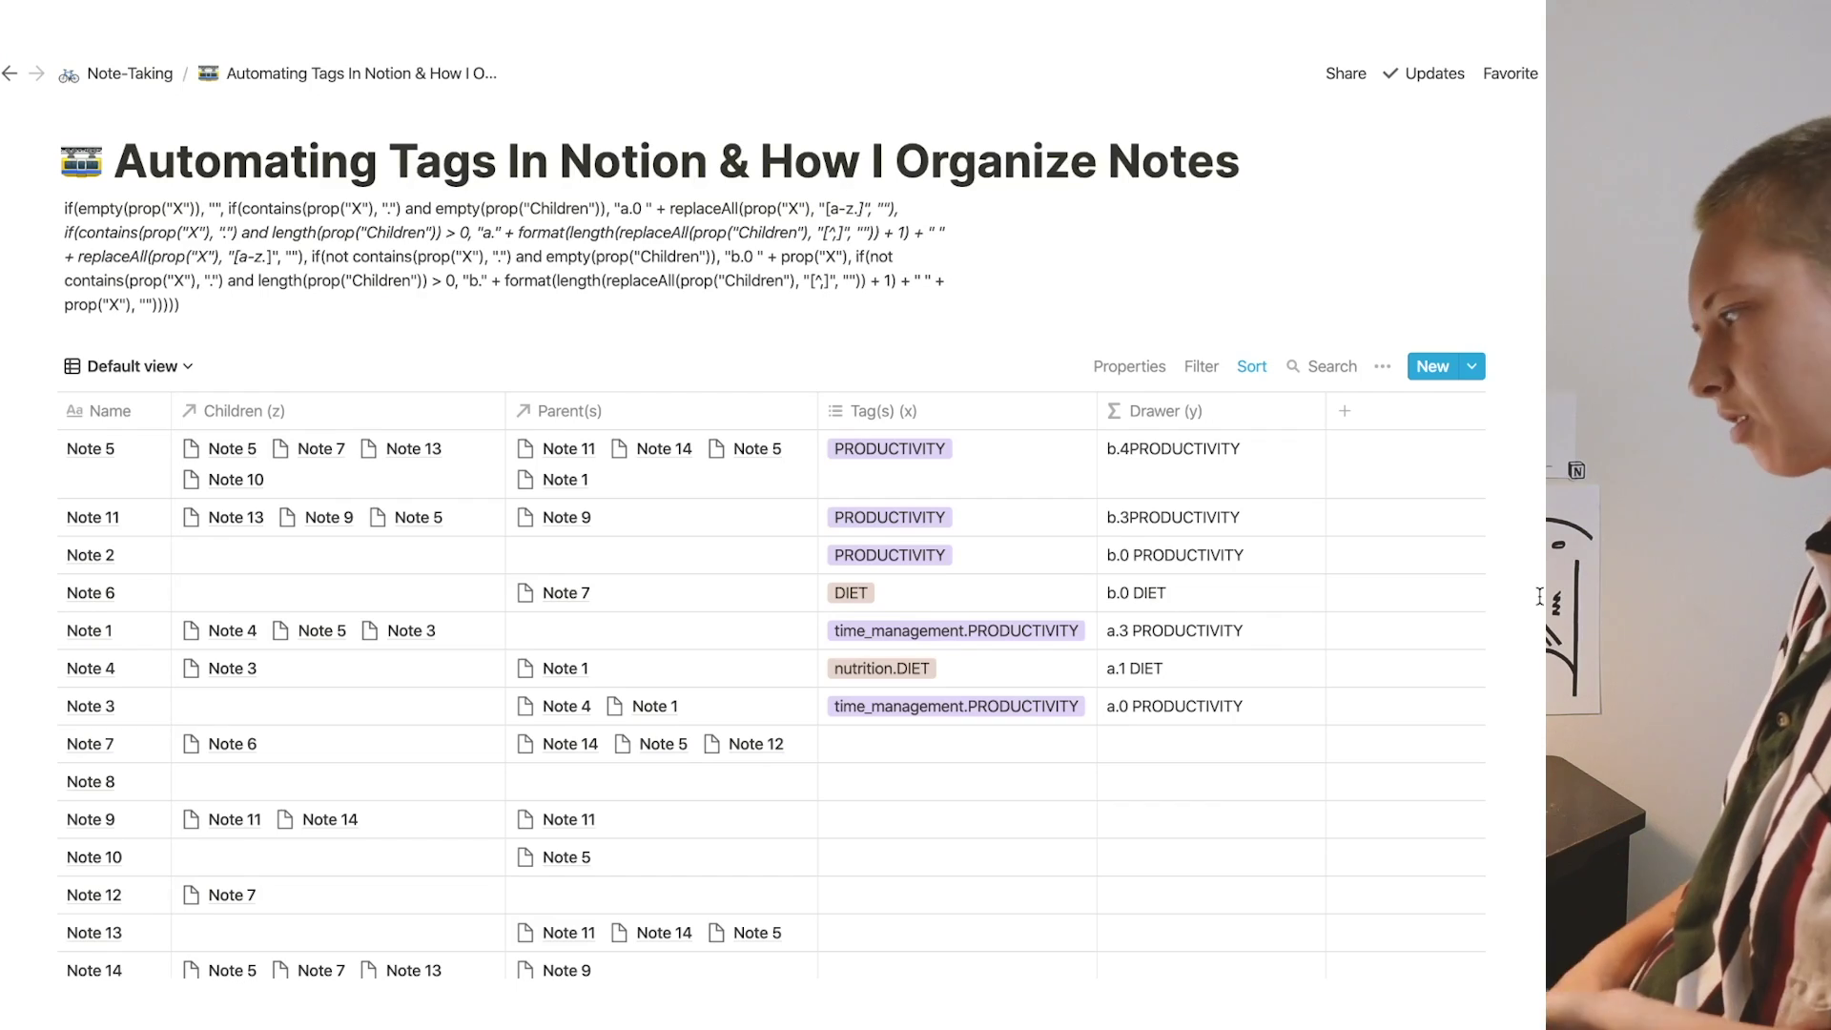